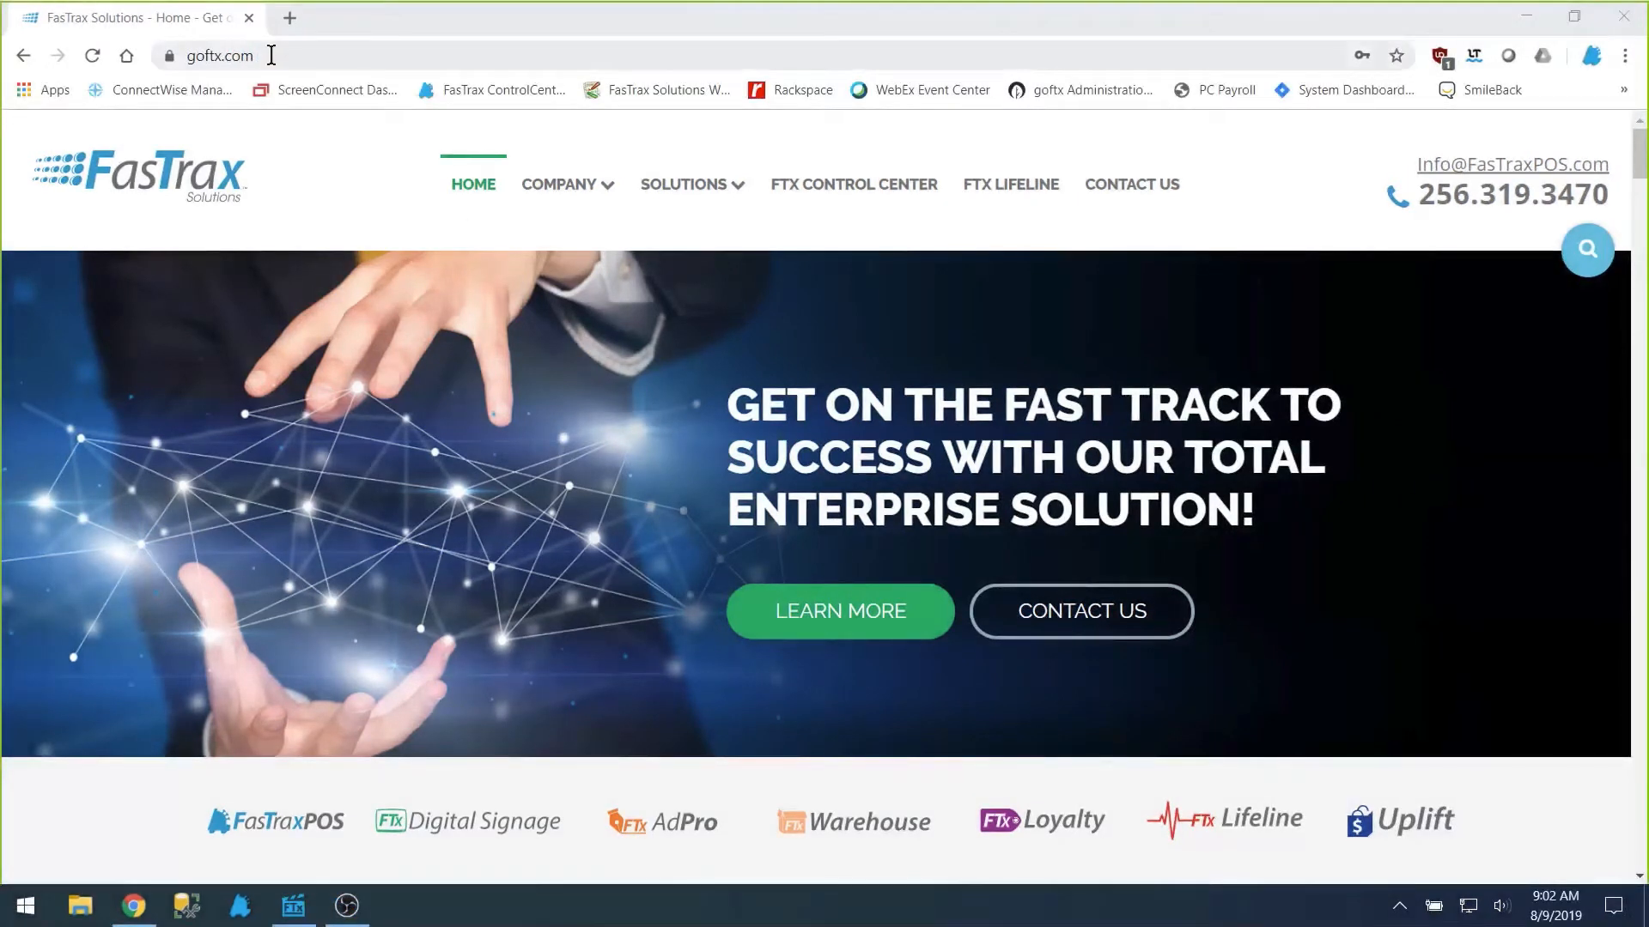
Open the View Webinar's page from the FTx Lifeline support options
left_click(1035, 195)
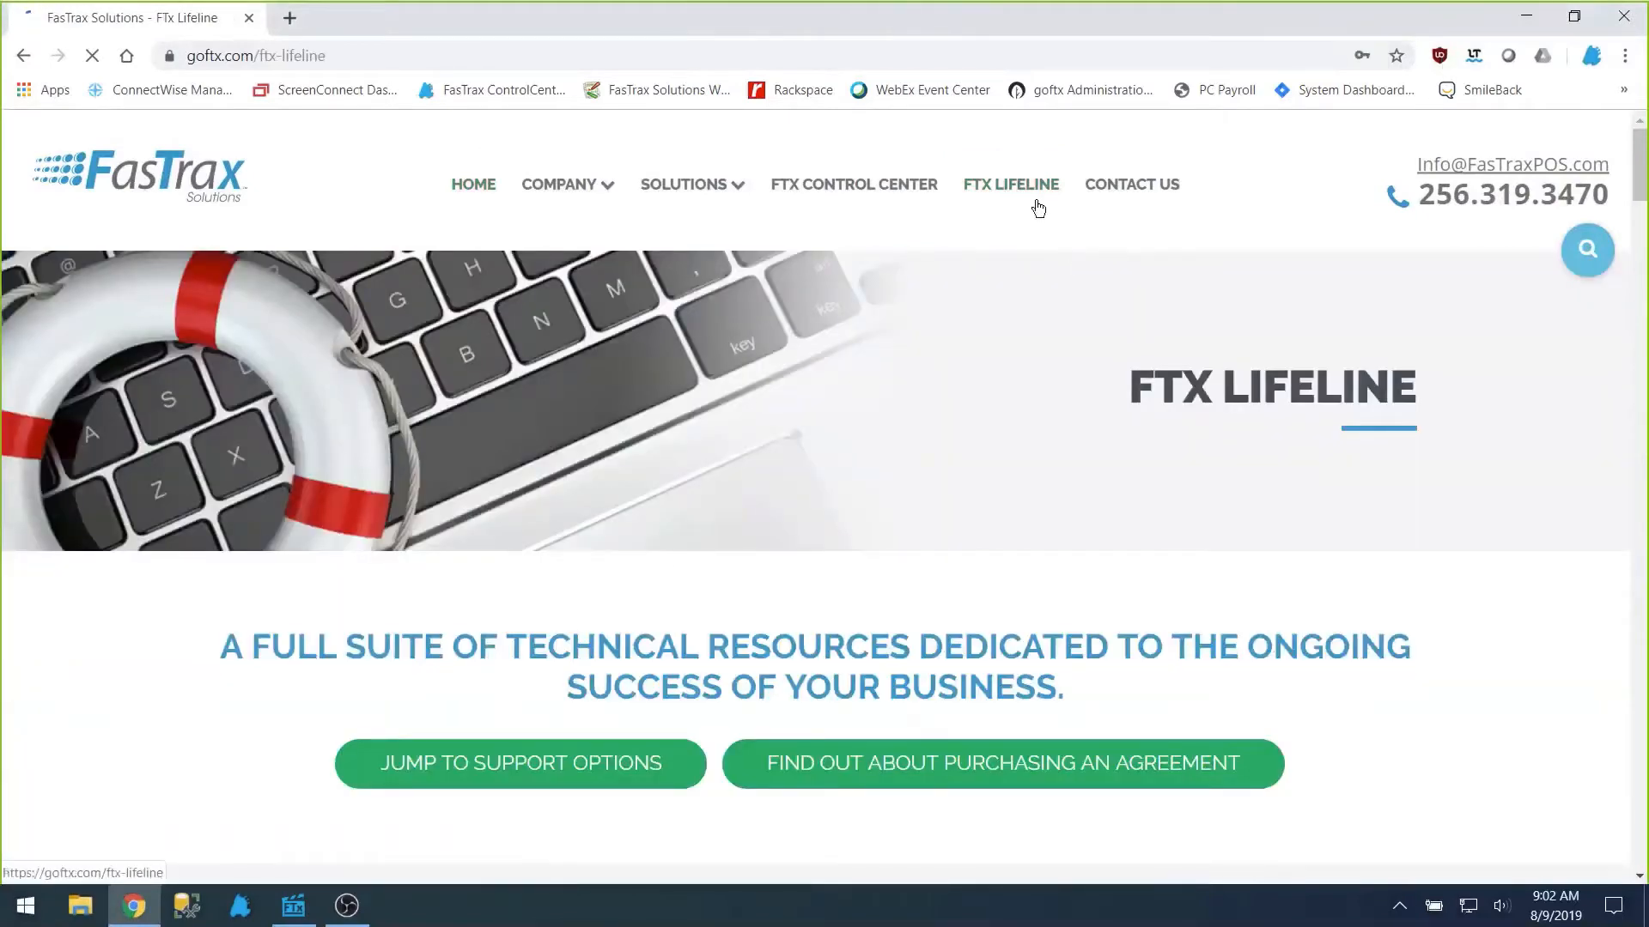
scroll(1080, 354, "down", 1)
scroll(1080, 353, "down", 20)
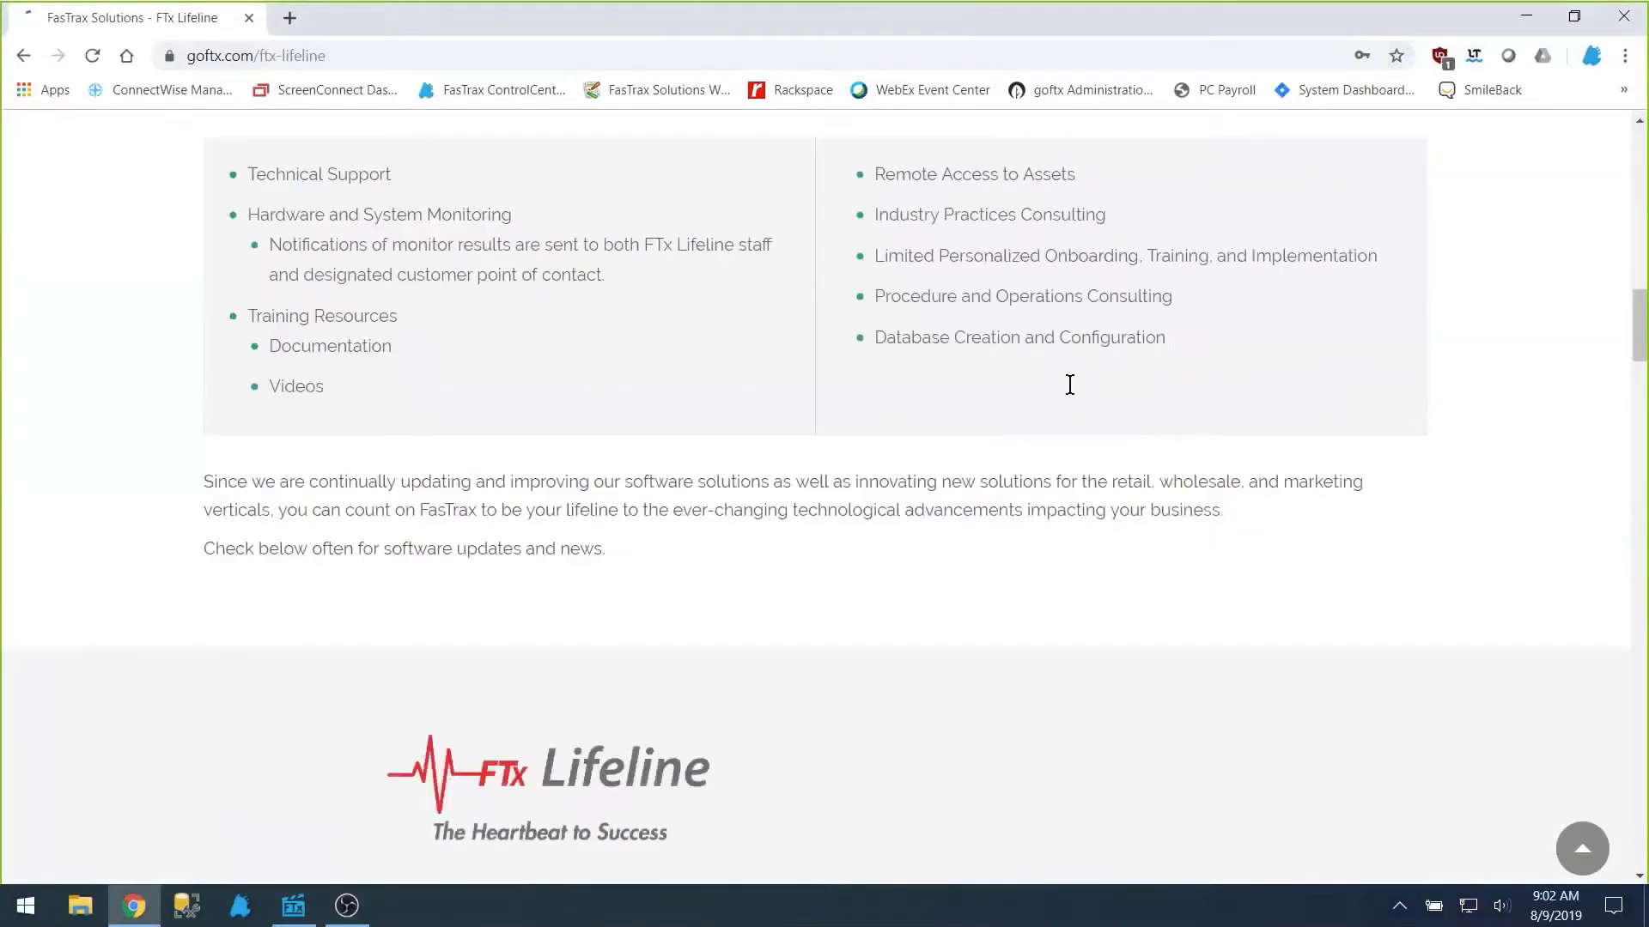
scroll(1081, 385, "down", 5)
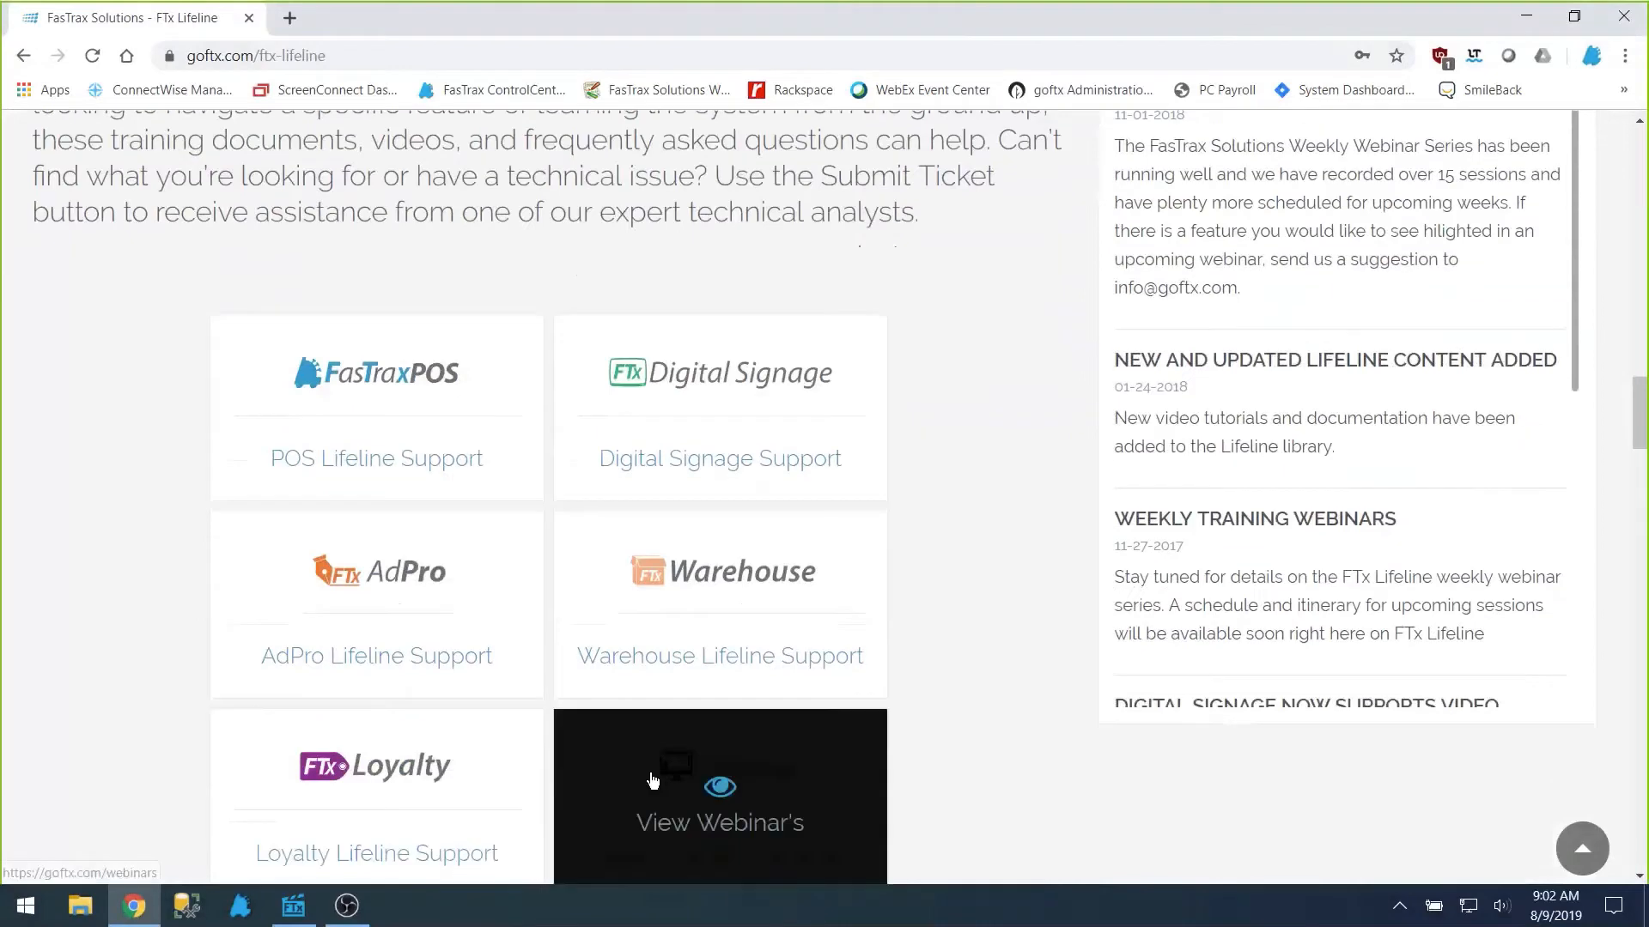
left_click(654, 777)
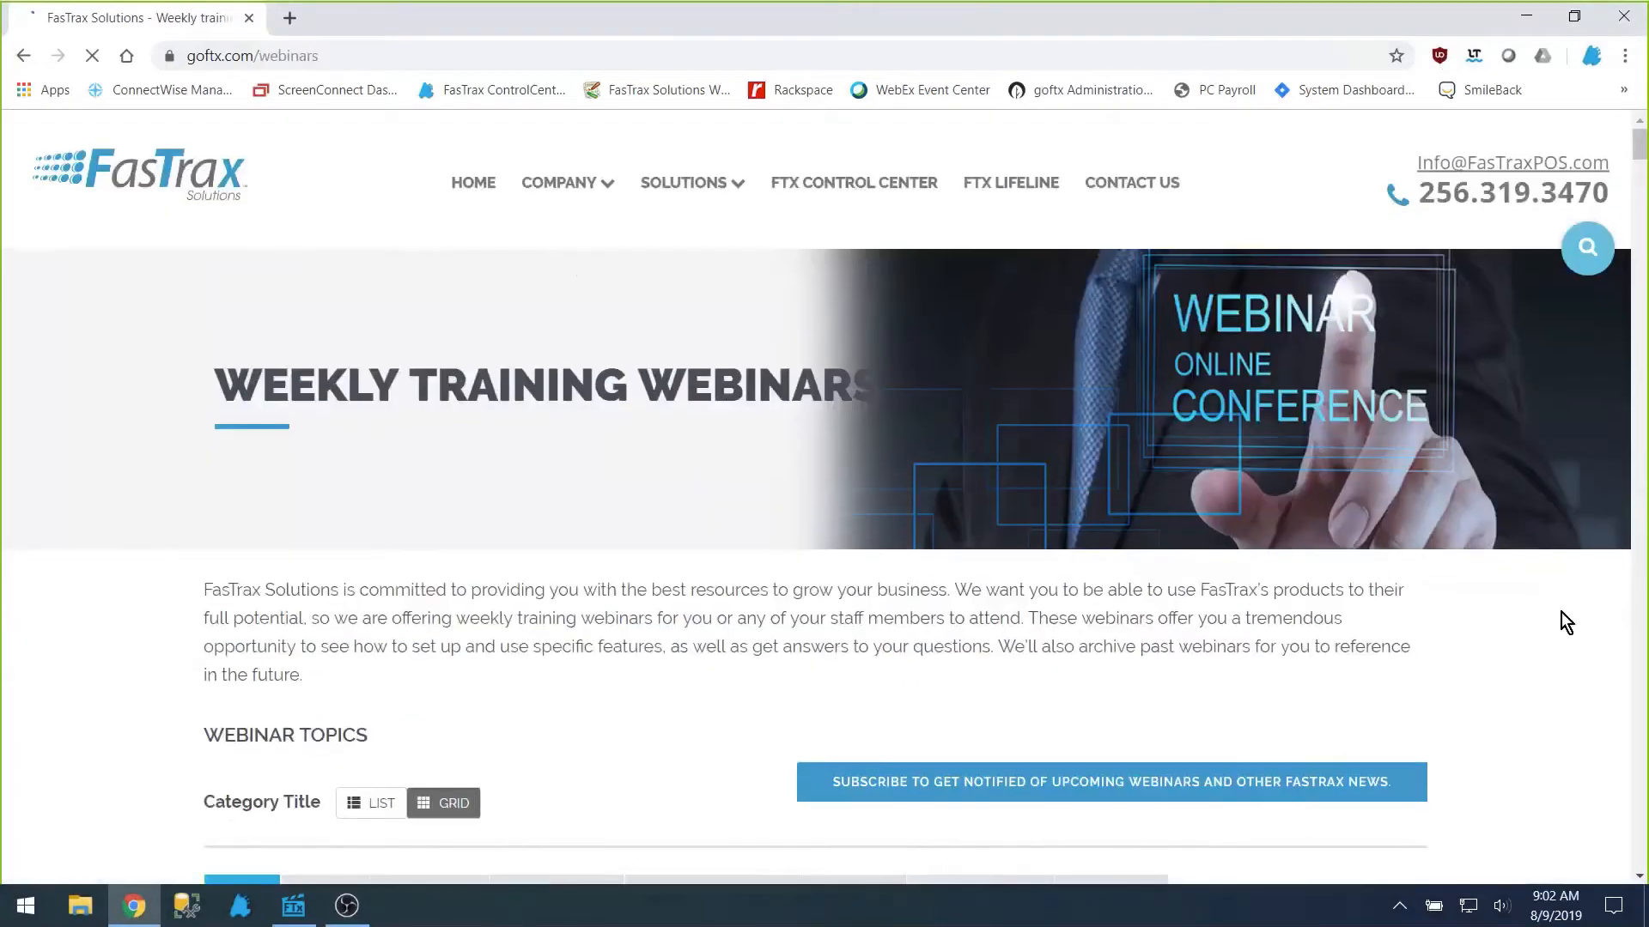
Look through the weekly training webinar listings and return to the start of the page
scroll(1564, 621, "down", 4)
scroll(1565, 622, "down", 5)
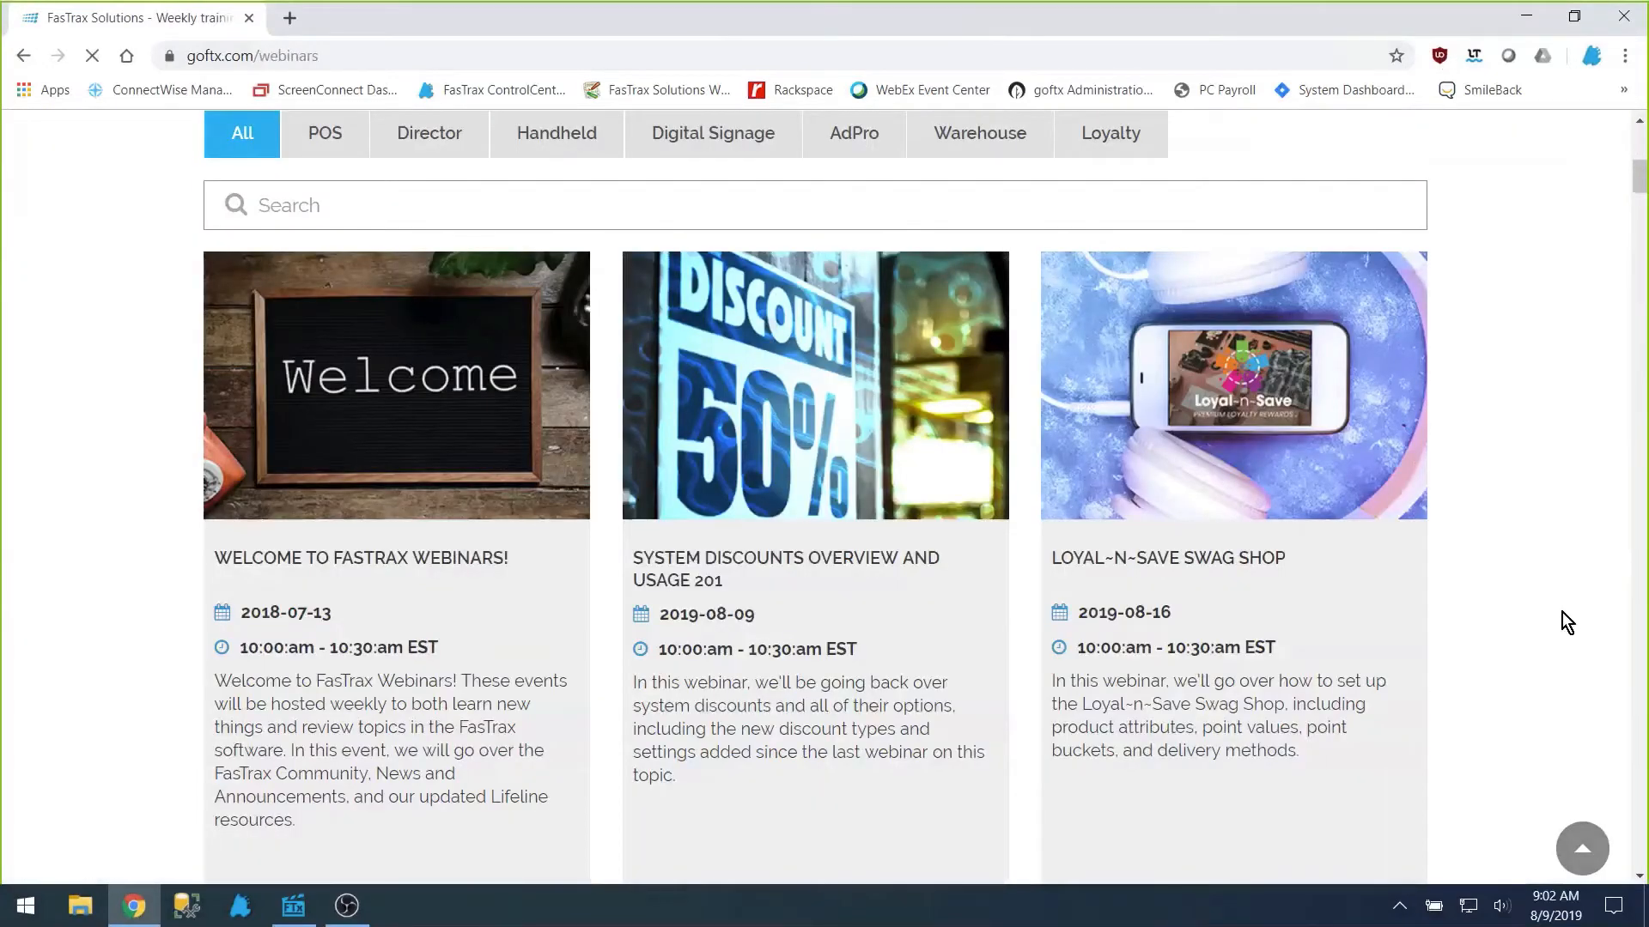
scroll(1510, 601, "down", 7)
scroll(1510, 600, "down", 9)
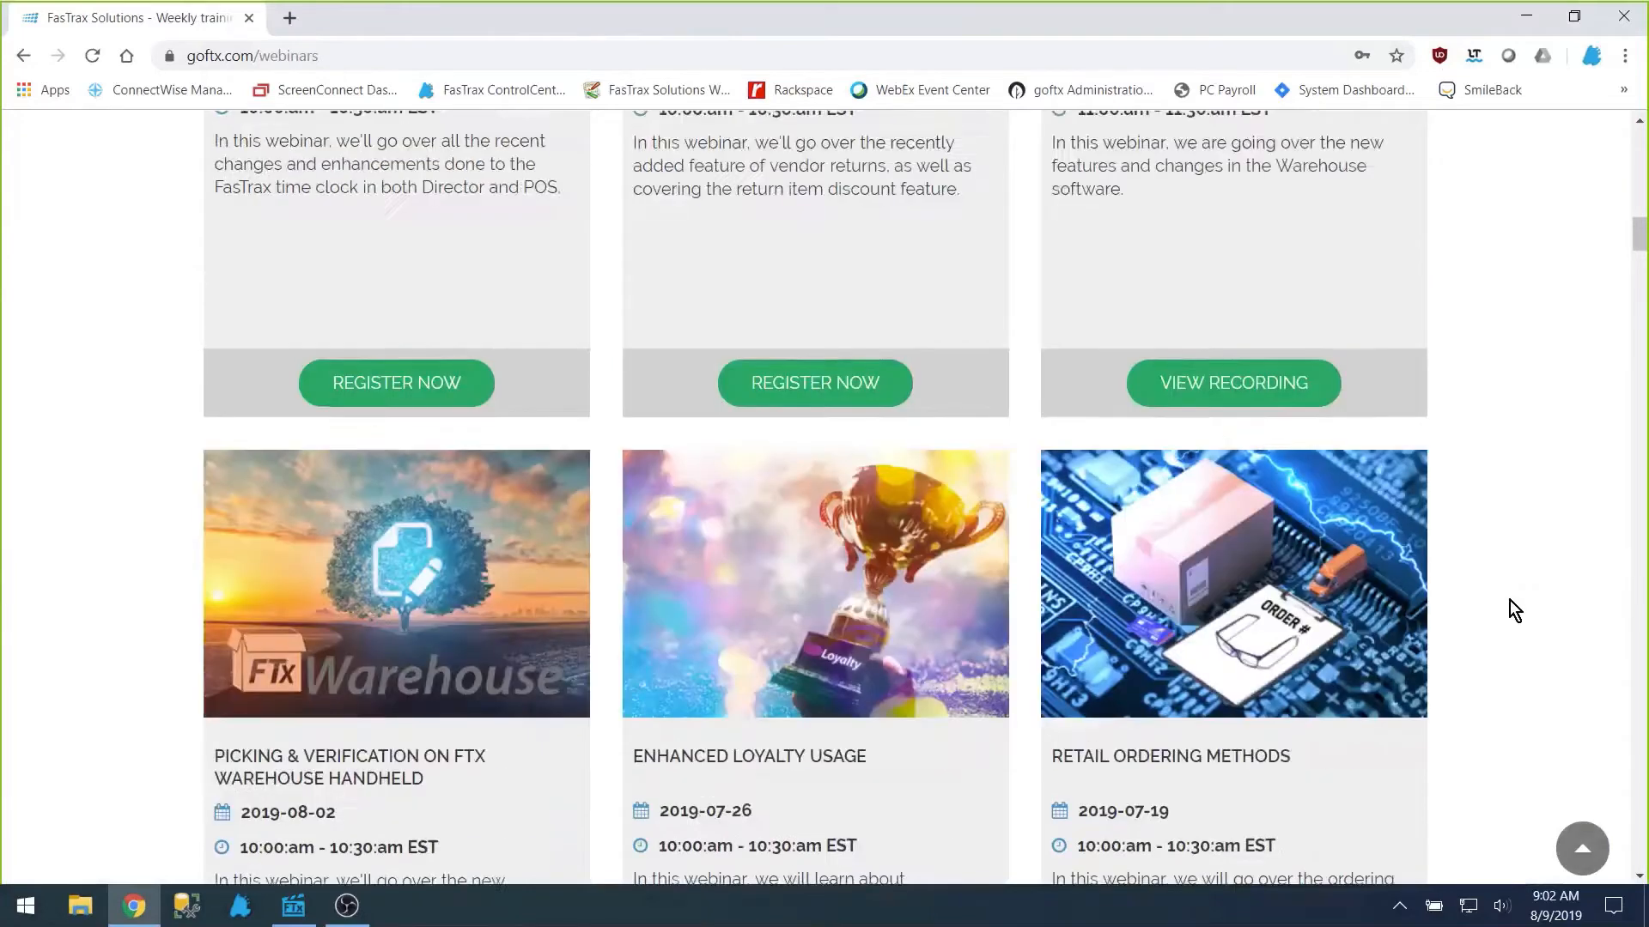
scroll(1514, 611, "down", 4)
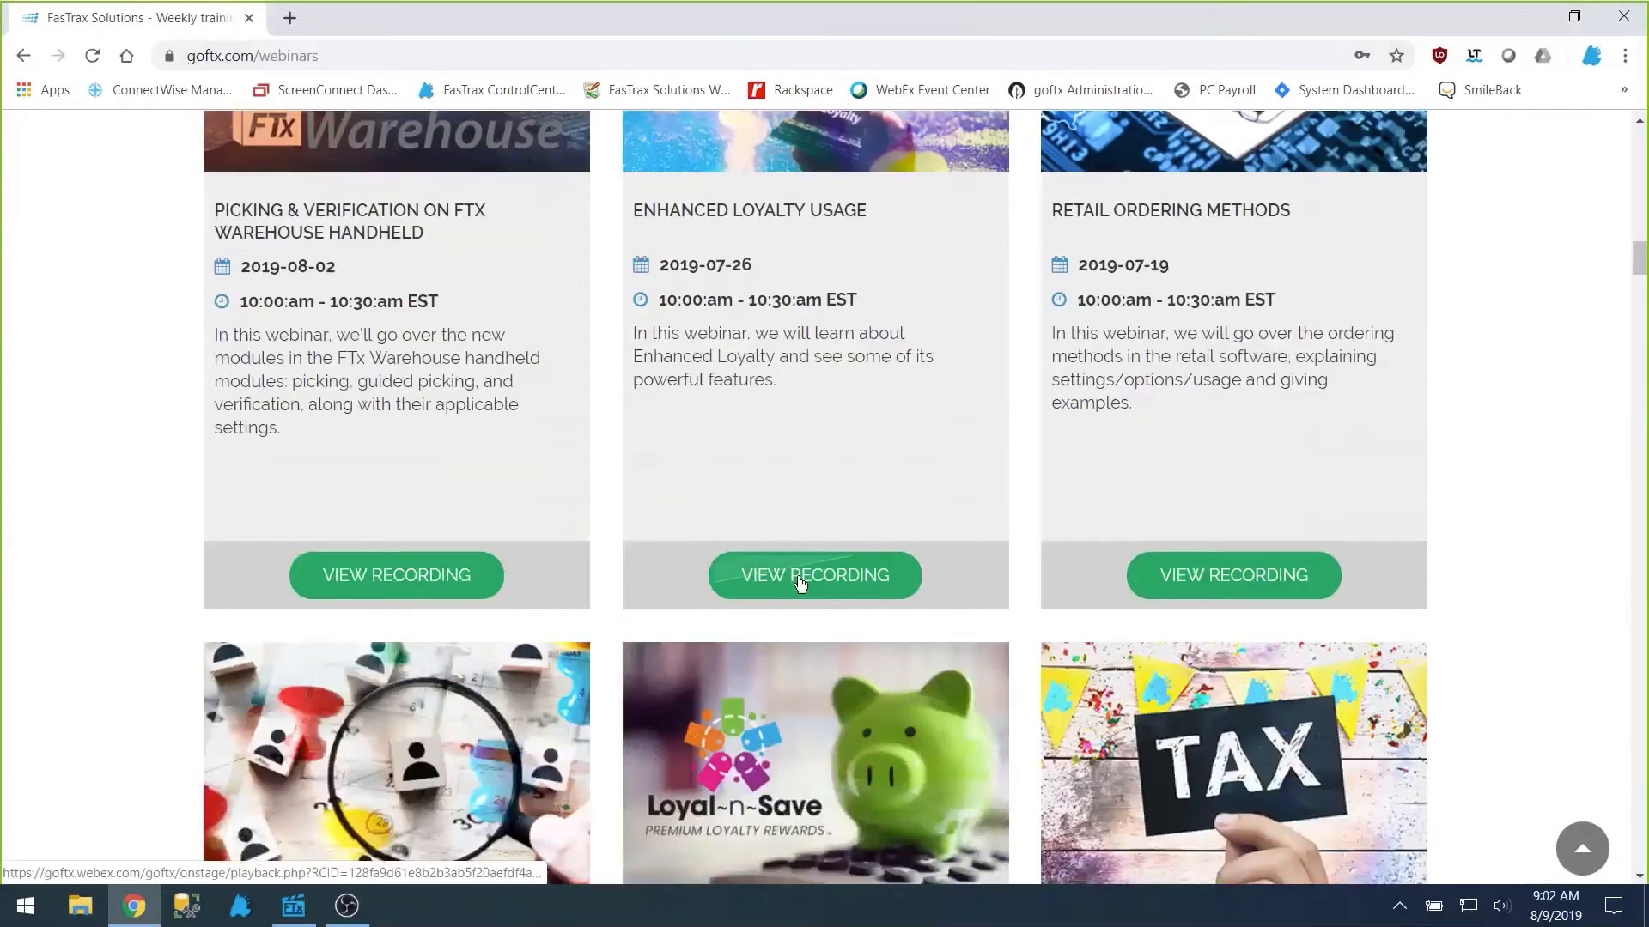
left_click_drag(1638, 265, 1639, 137)
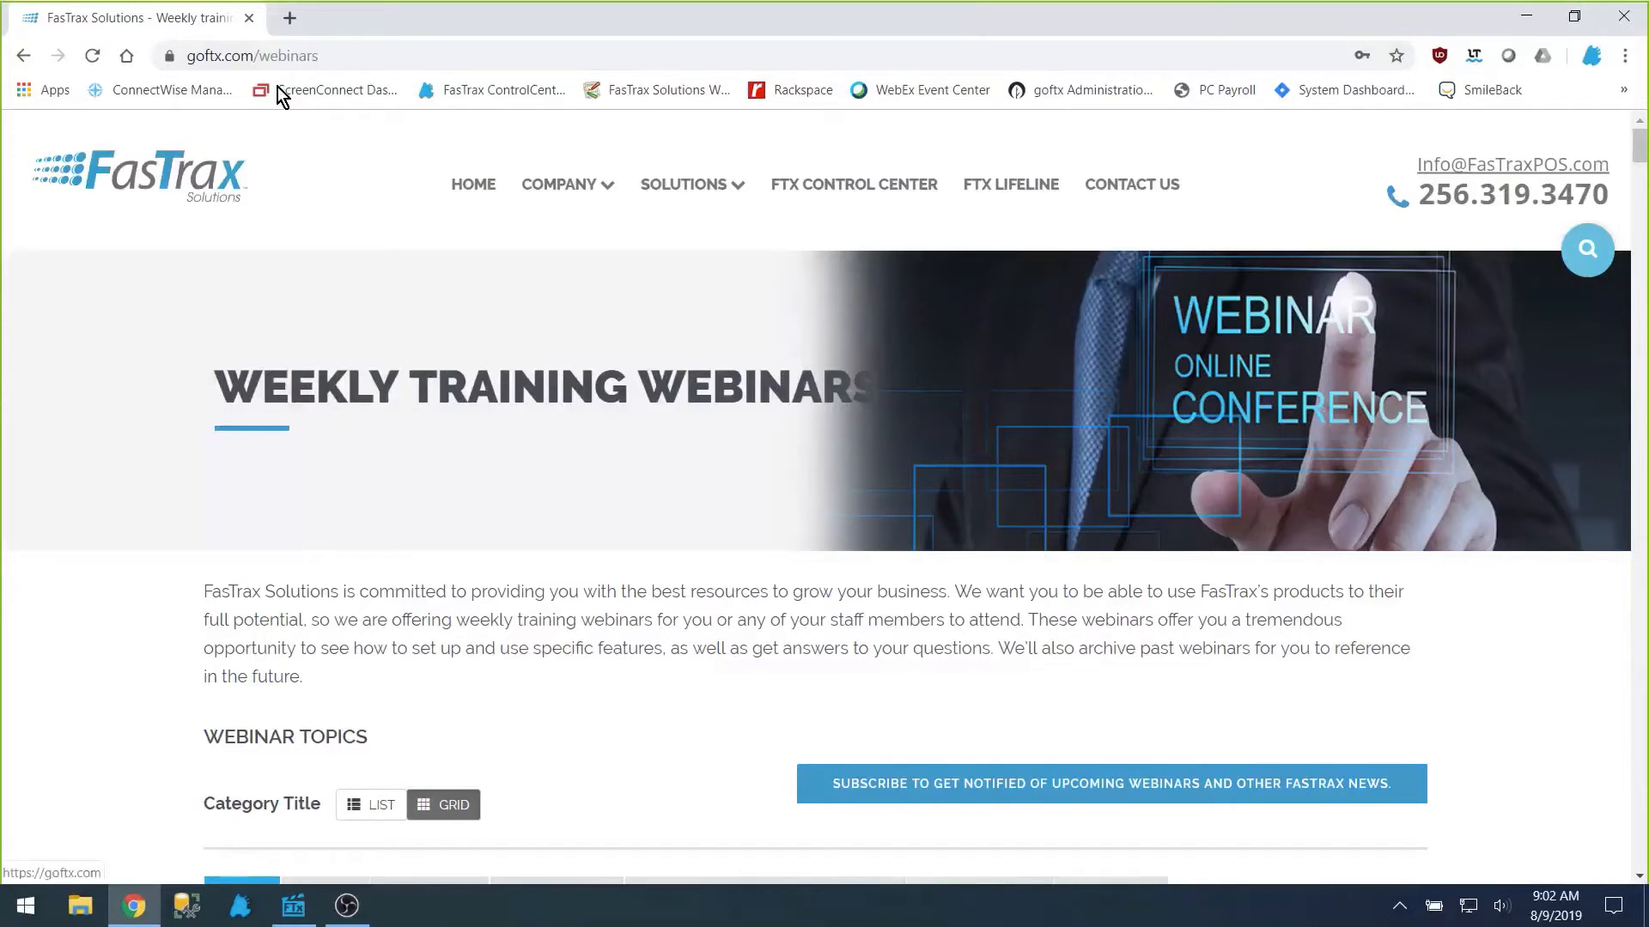
Switch to FasTrax Director and open the pricebook's System Discounts
left_click(306, 915)
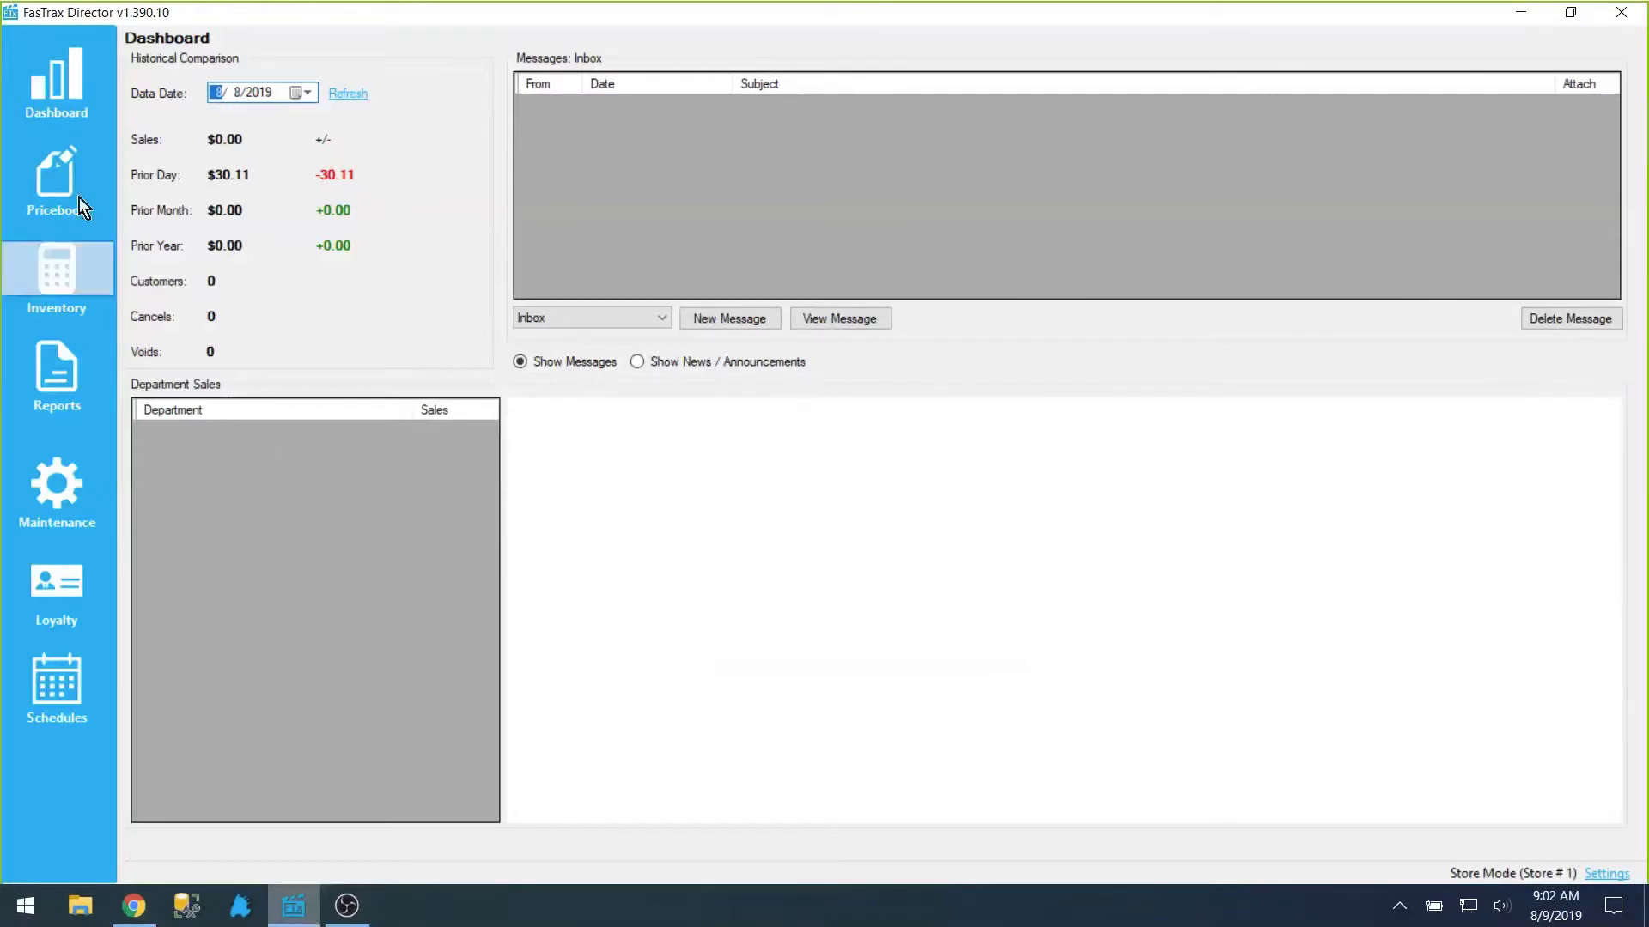
left_click(59, 182)
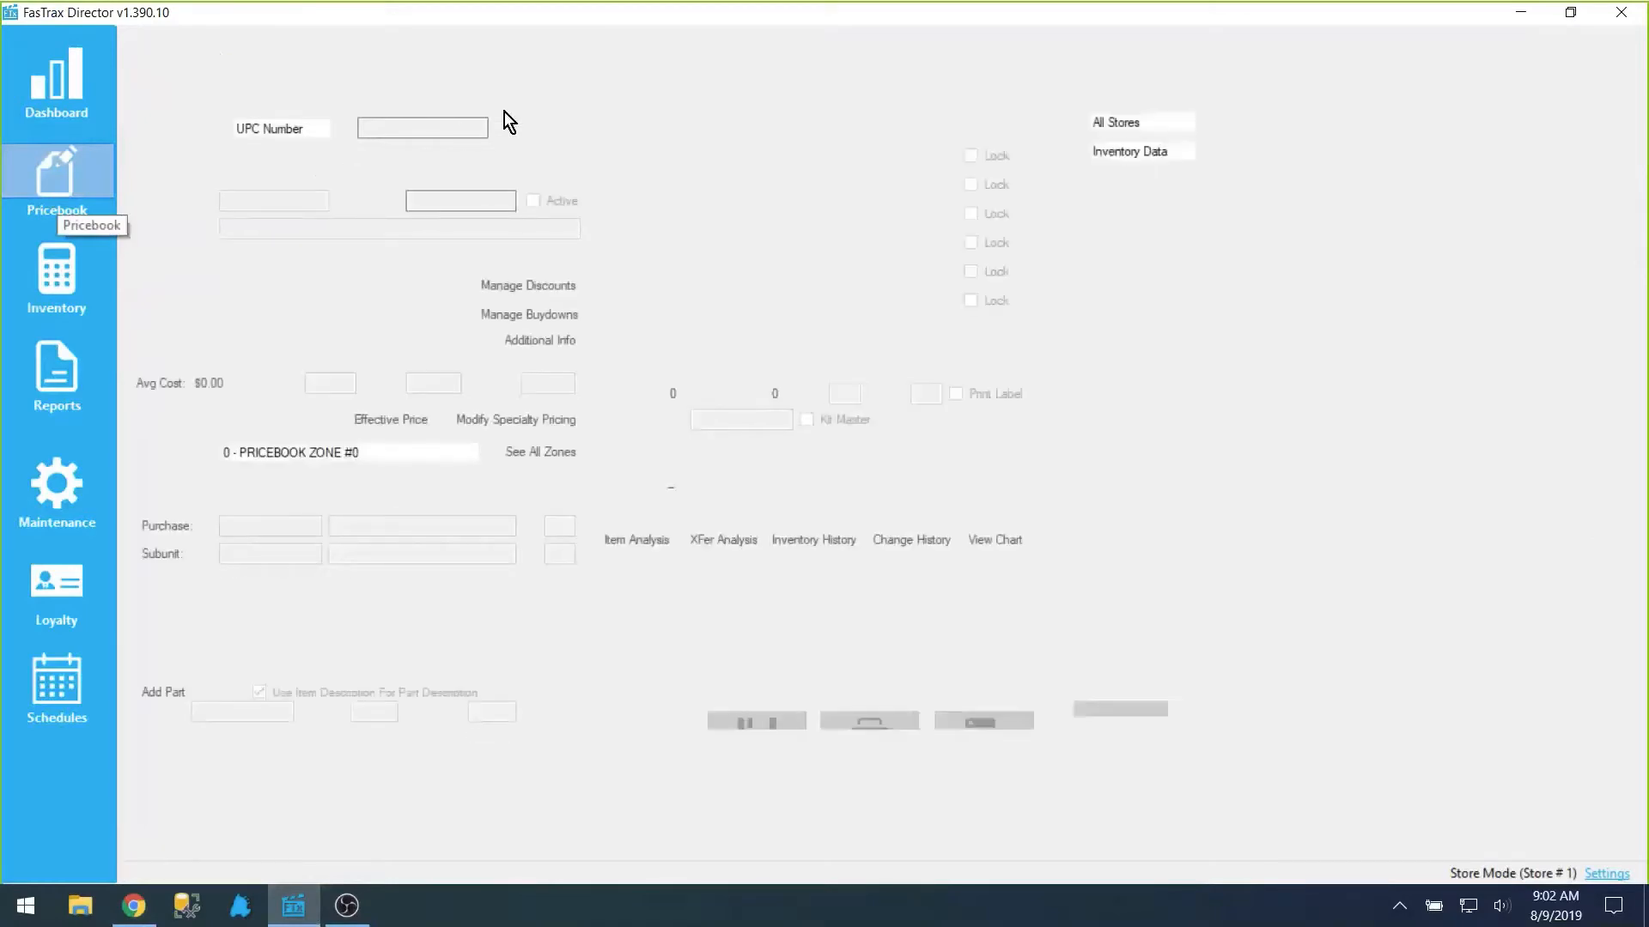
left_click(522, 77)
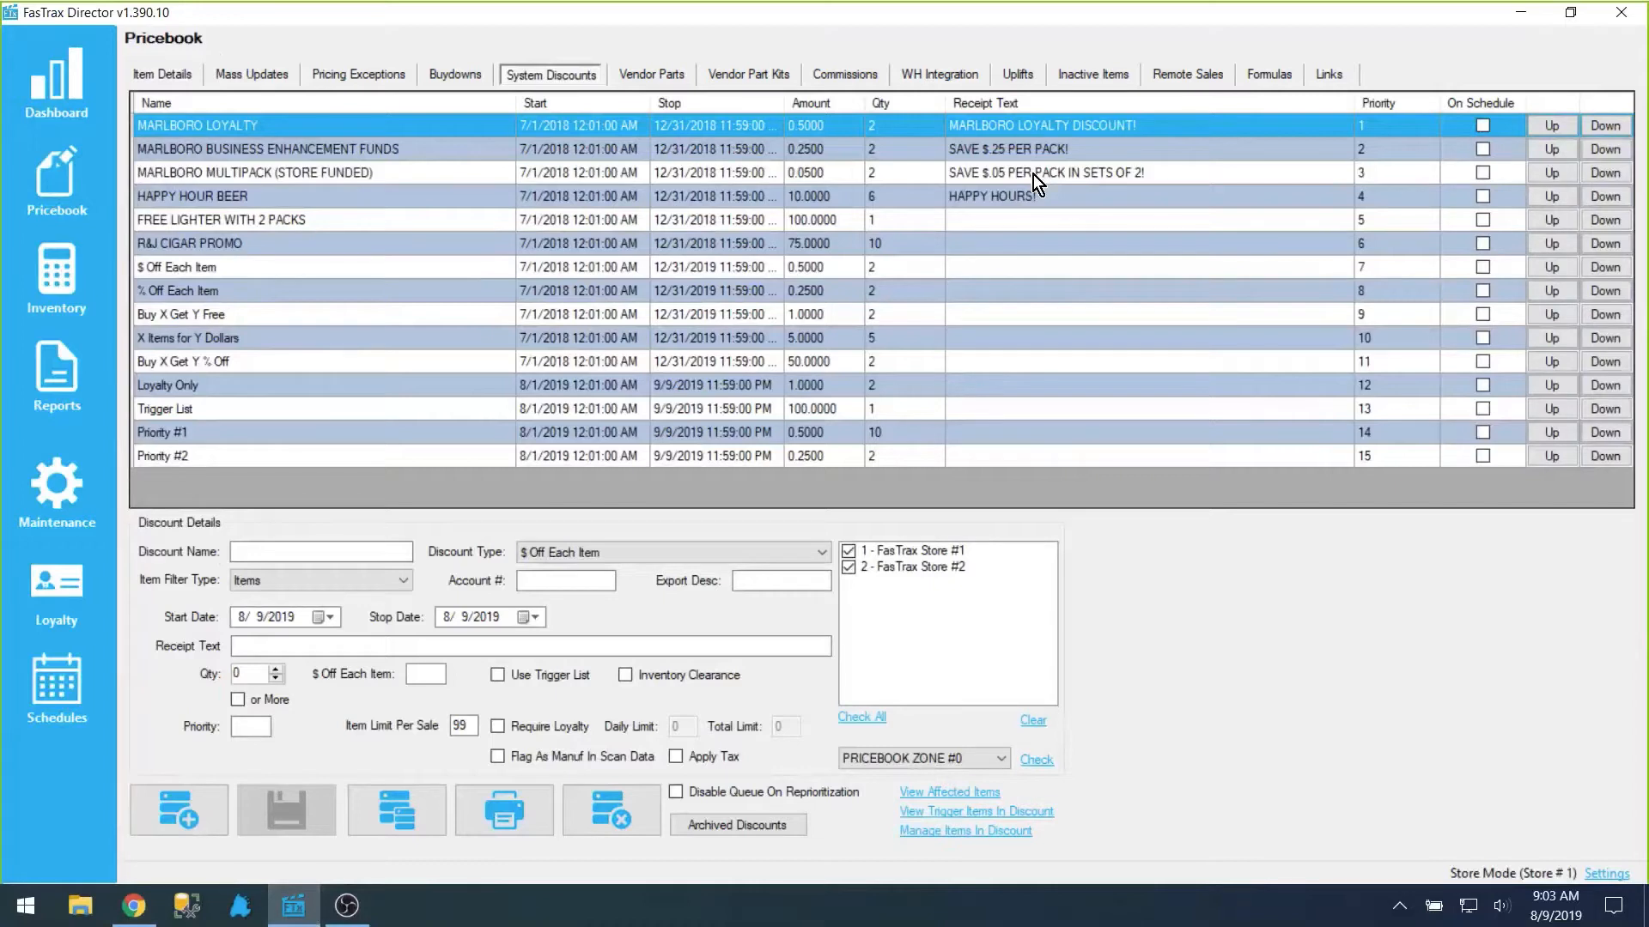
Select the $ Off Each Item discount and review the available discount types without changing its type
left_click(198, 268)
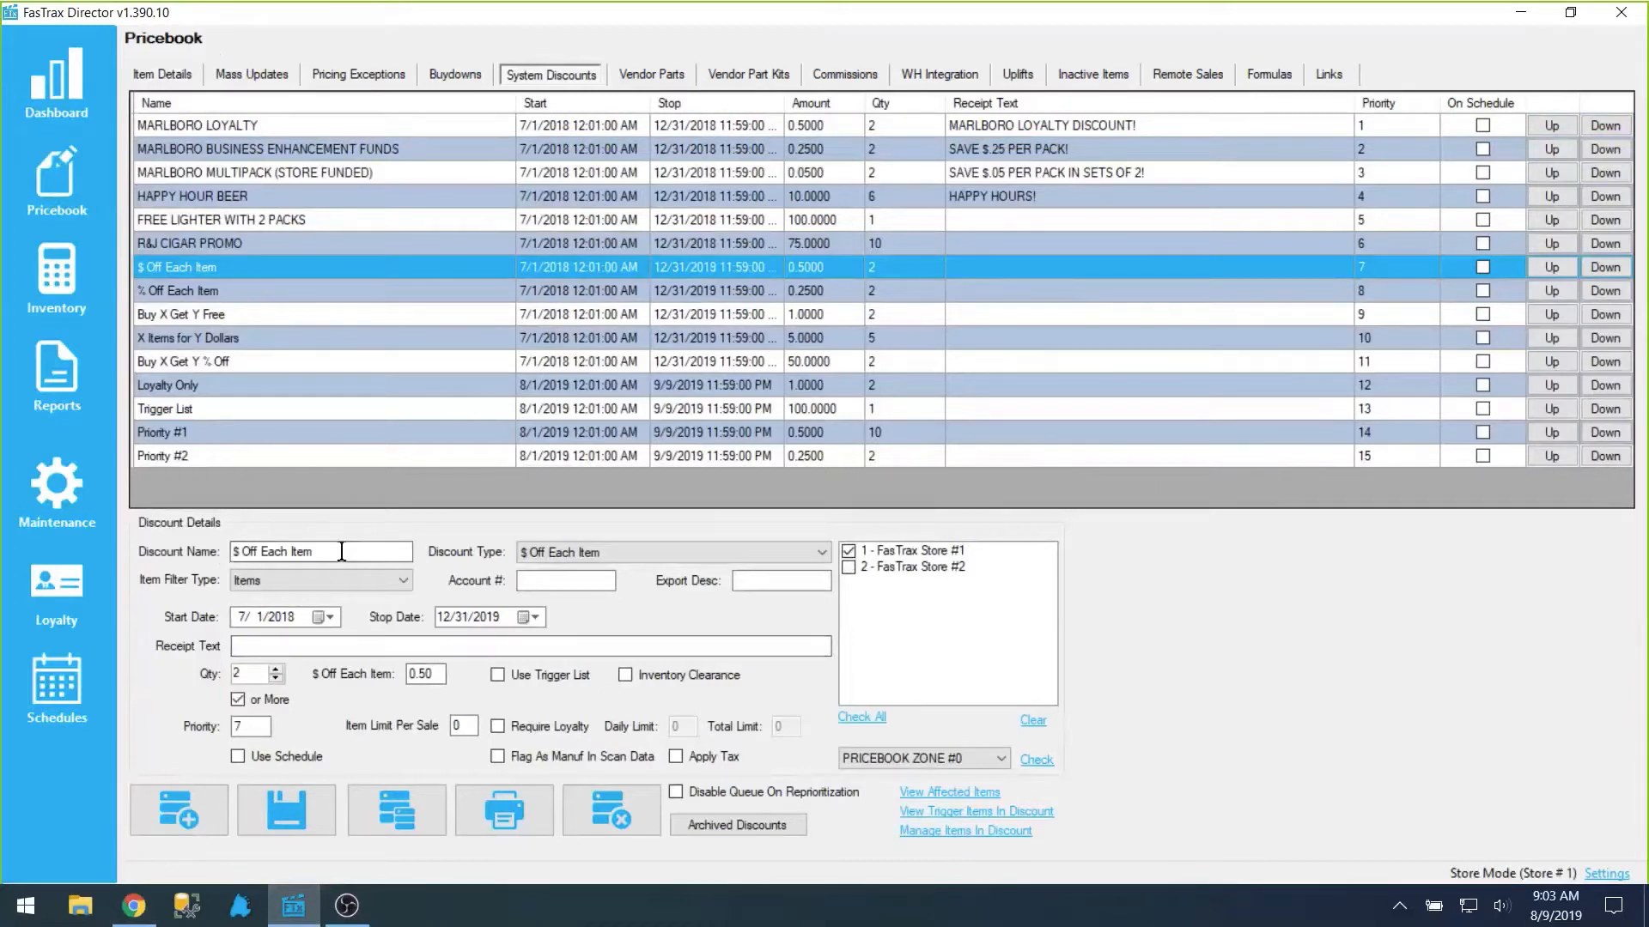
left_click_drag(342, 551, 214, 551)
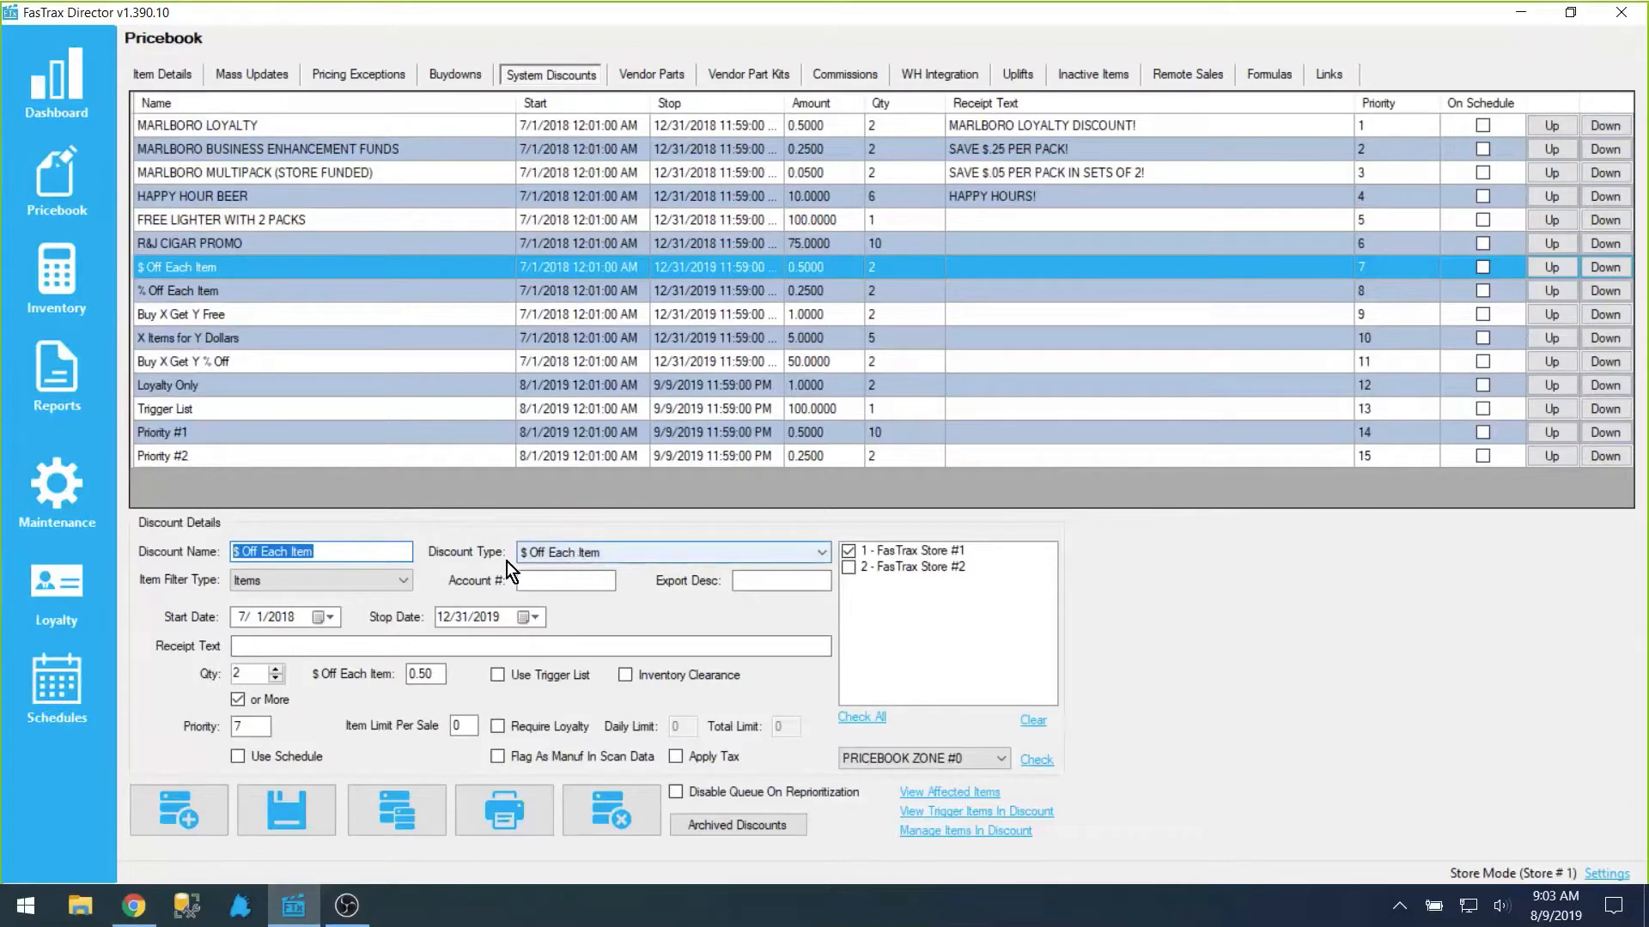
left_click(575, 552)
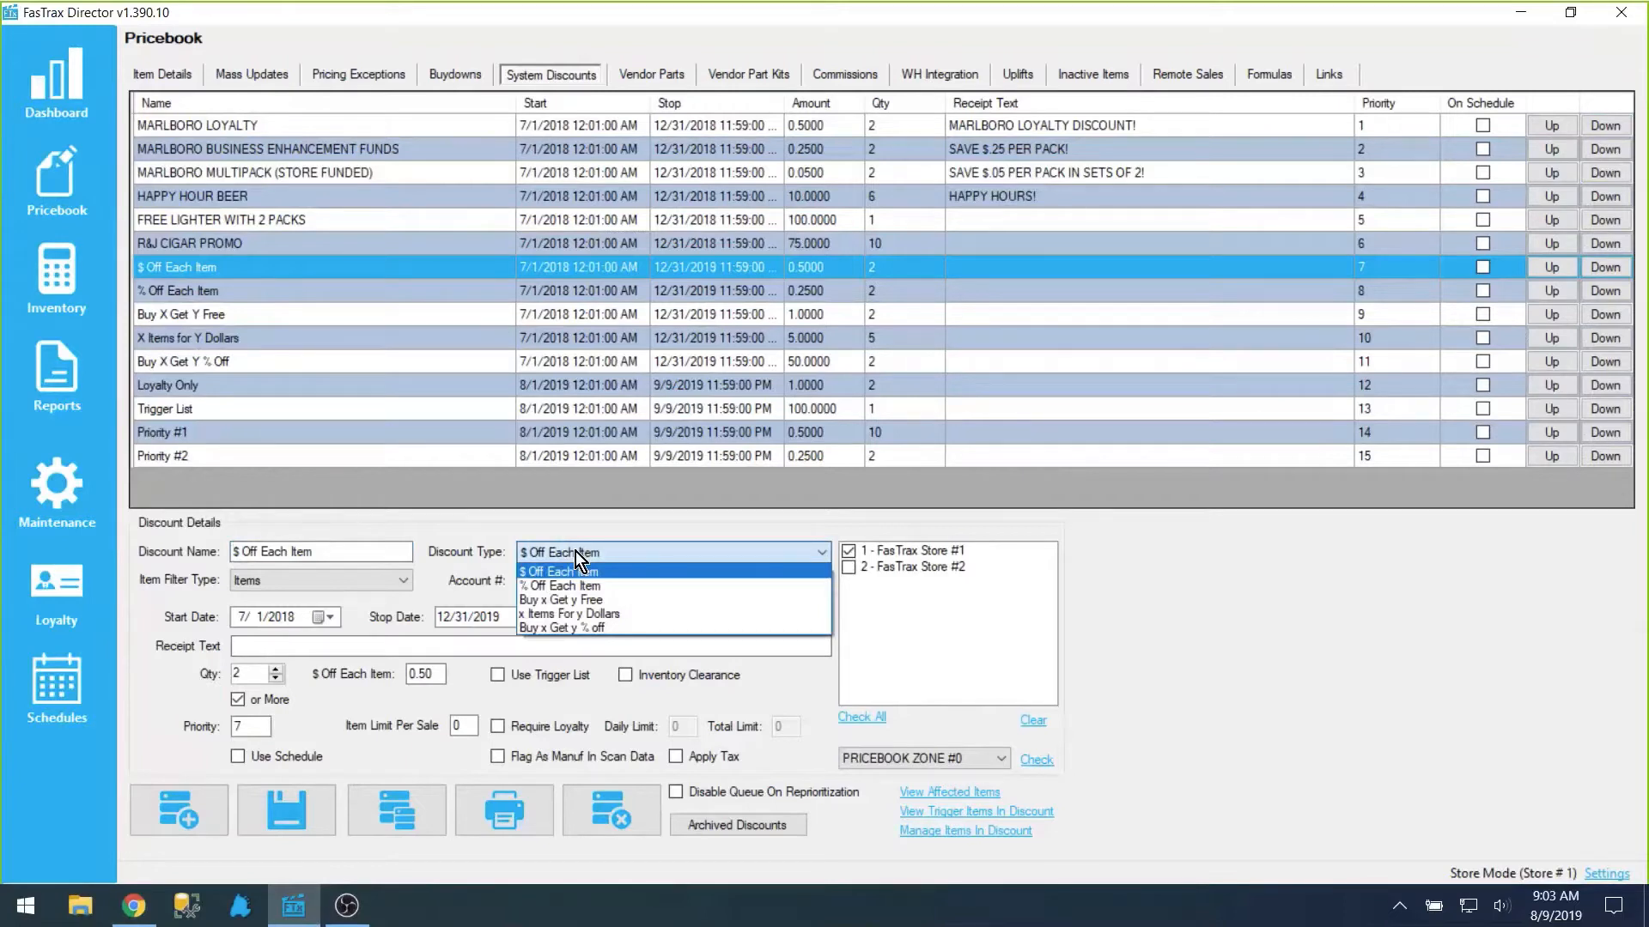
left_click(576, 551)
left_click(634, 556)
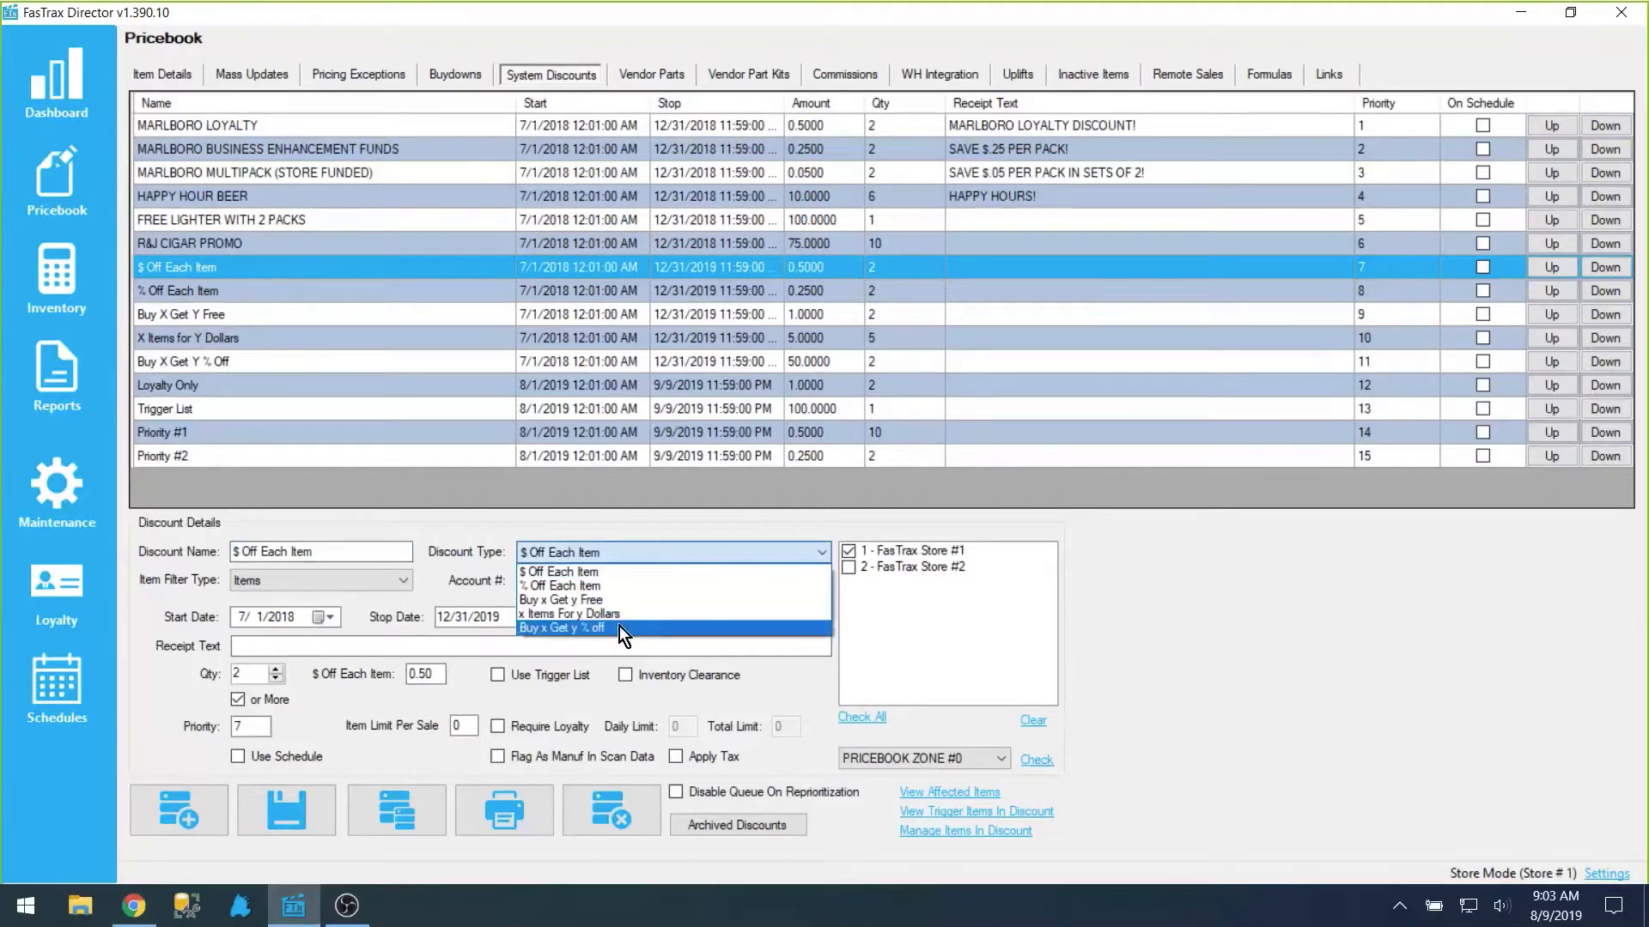
left_click(631, 552)
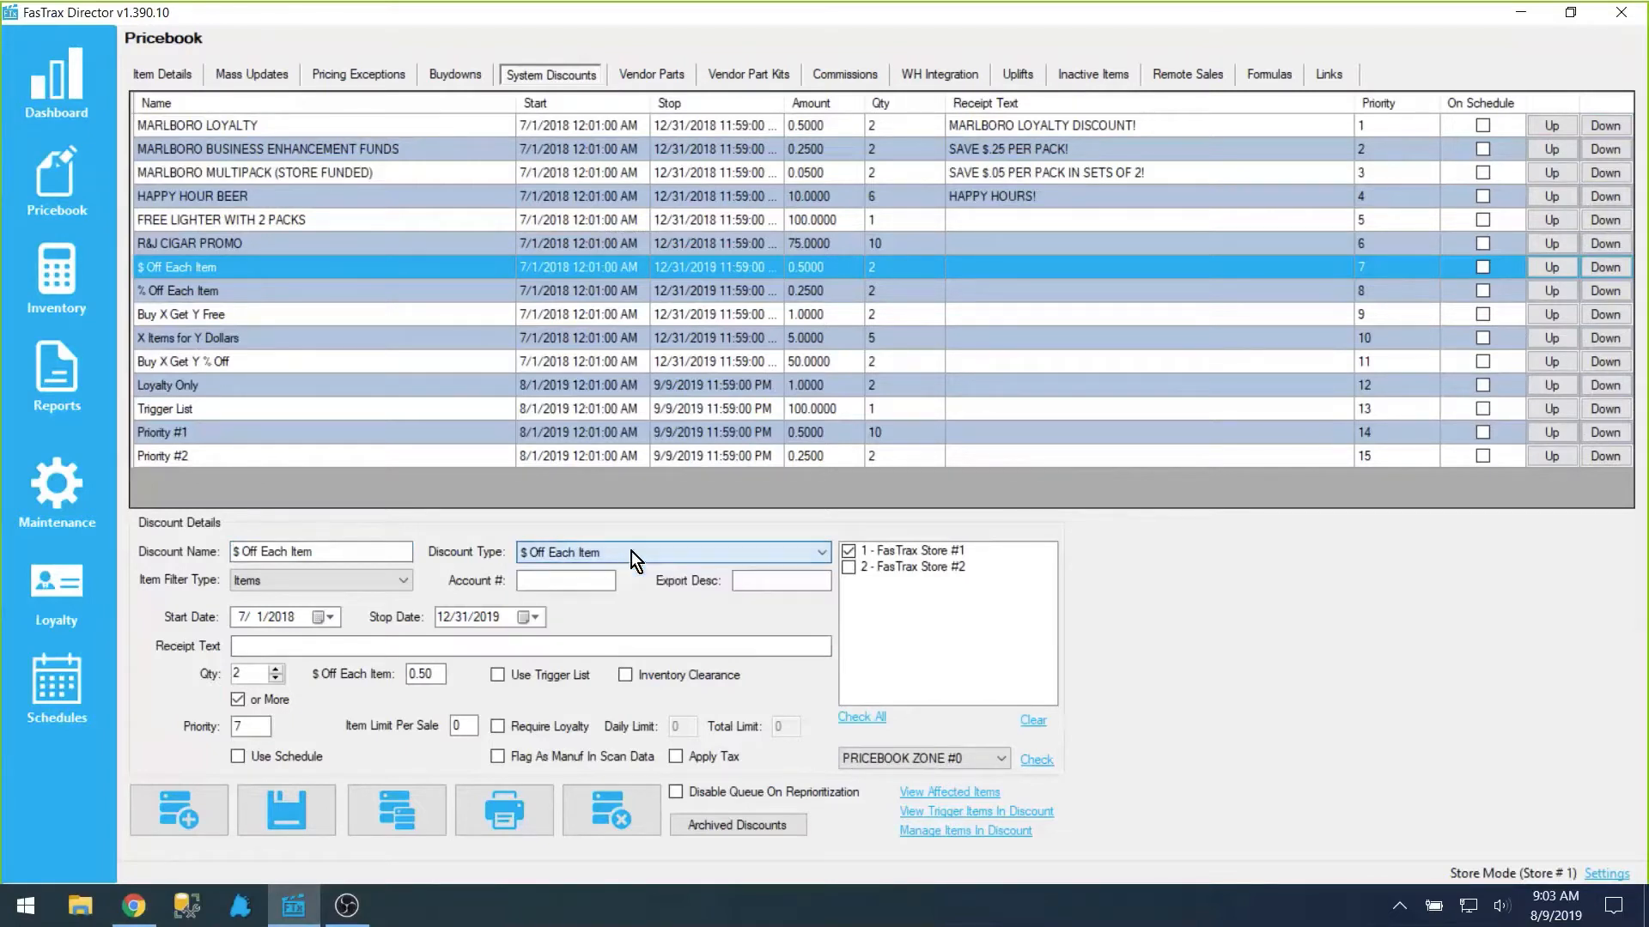
Review the discount's item filter types, keeping Items, and examine its account, export description, receipt text, quantity and amount fields
left_click(375, 579)
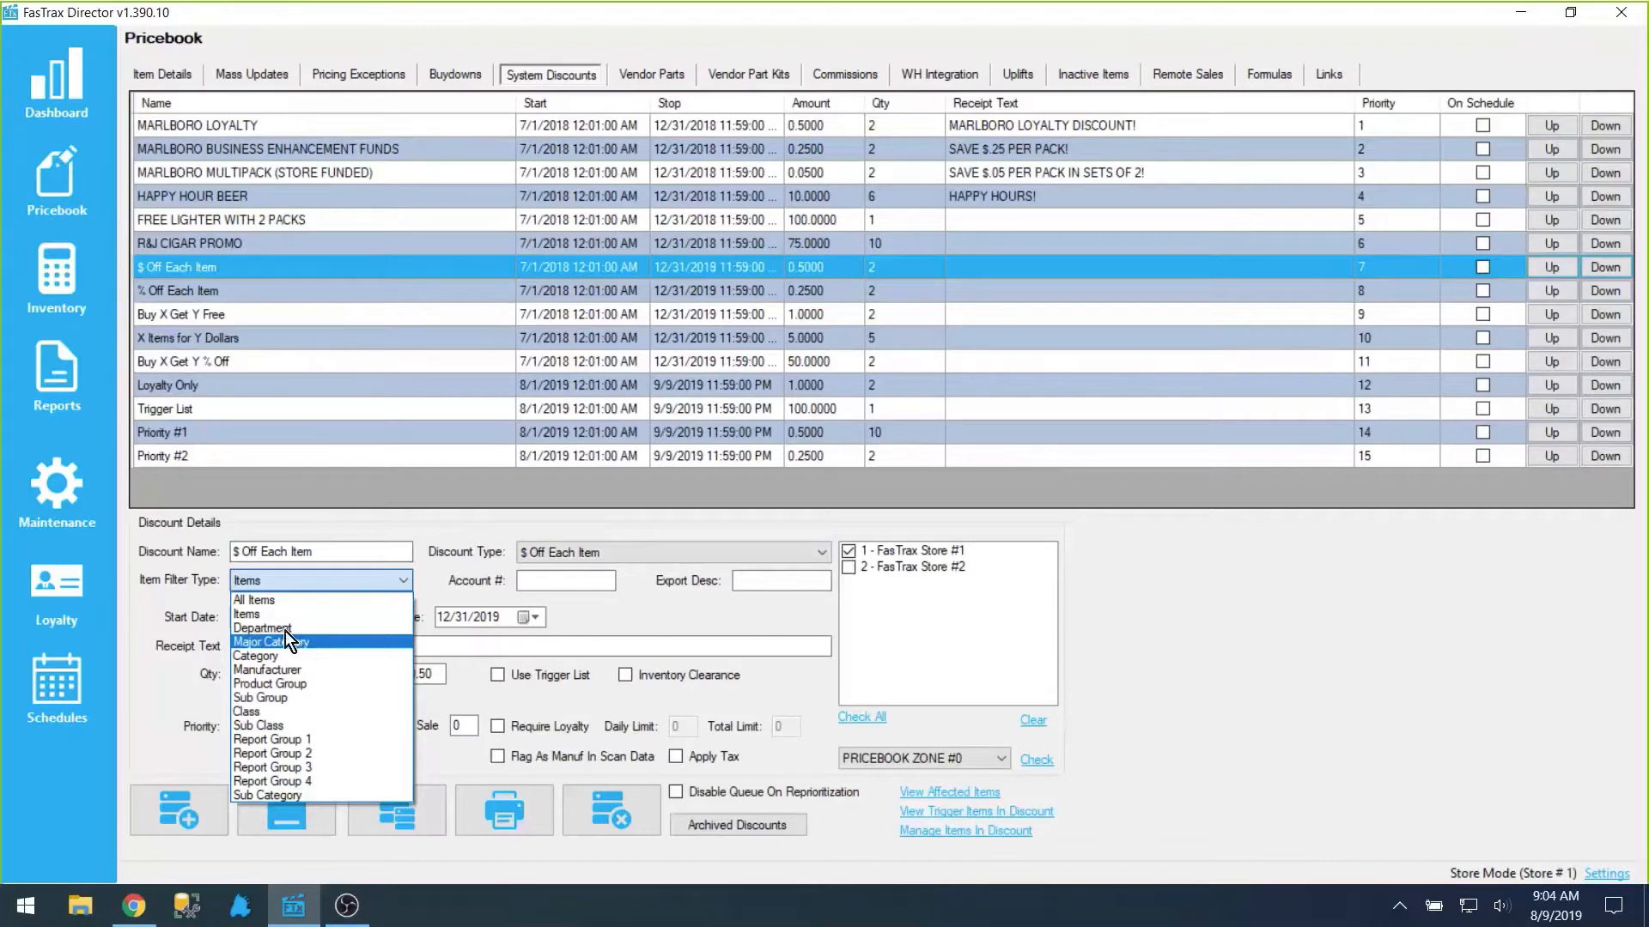
left_click(270, 616)
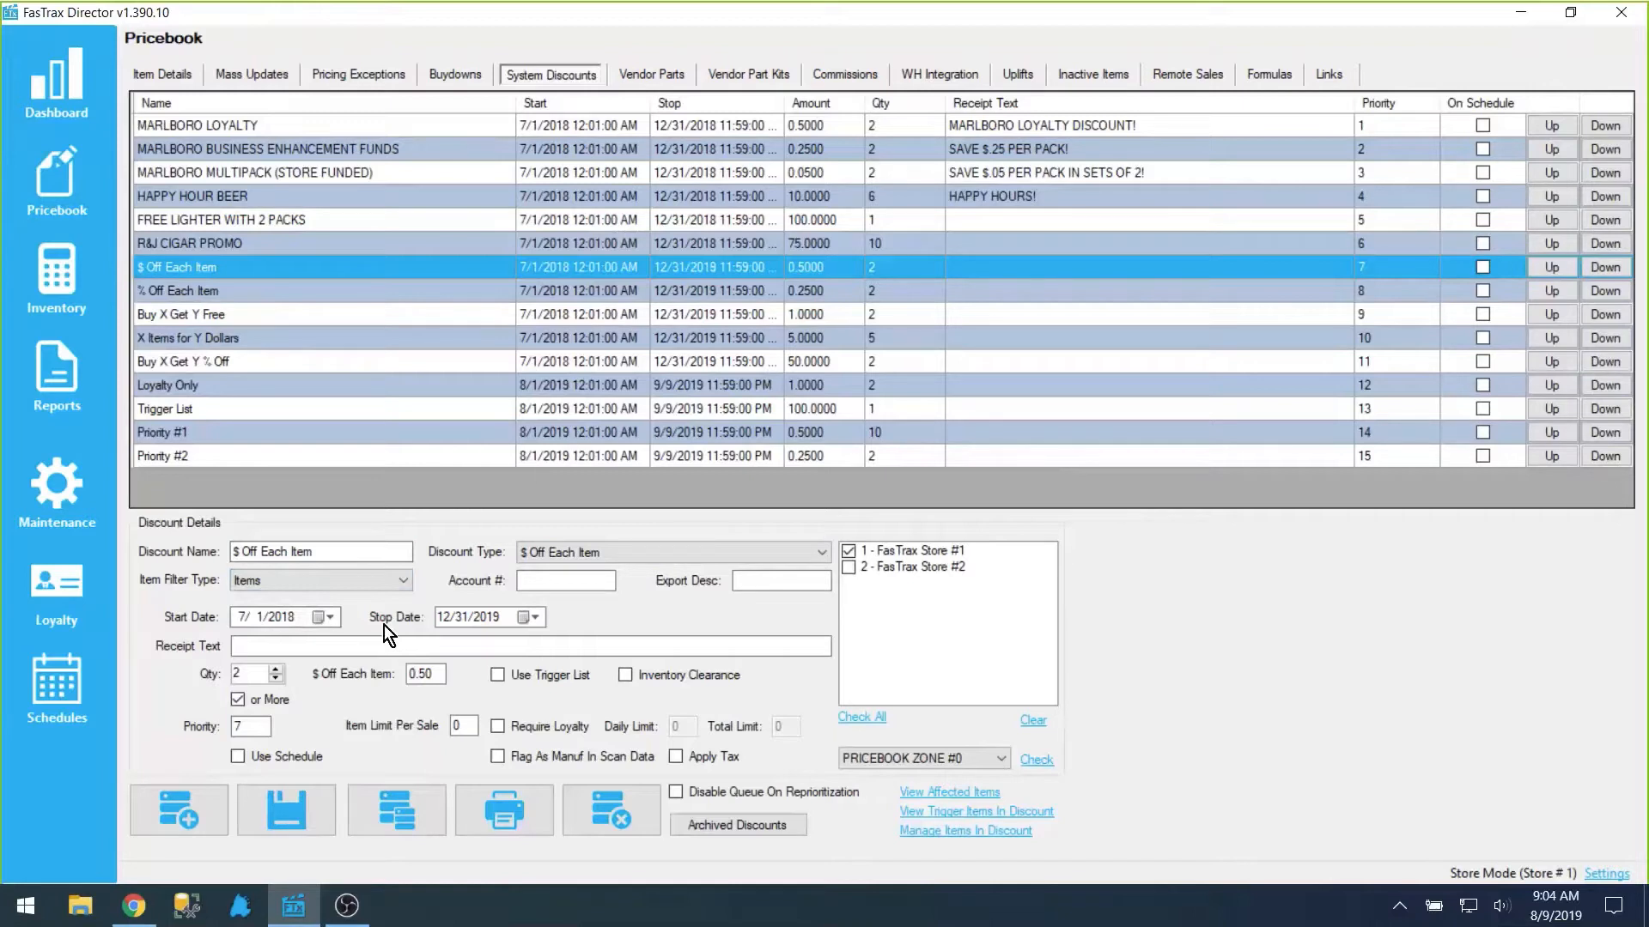
left_click(570, 584)
left_click(757, 580)
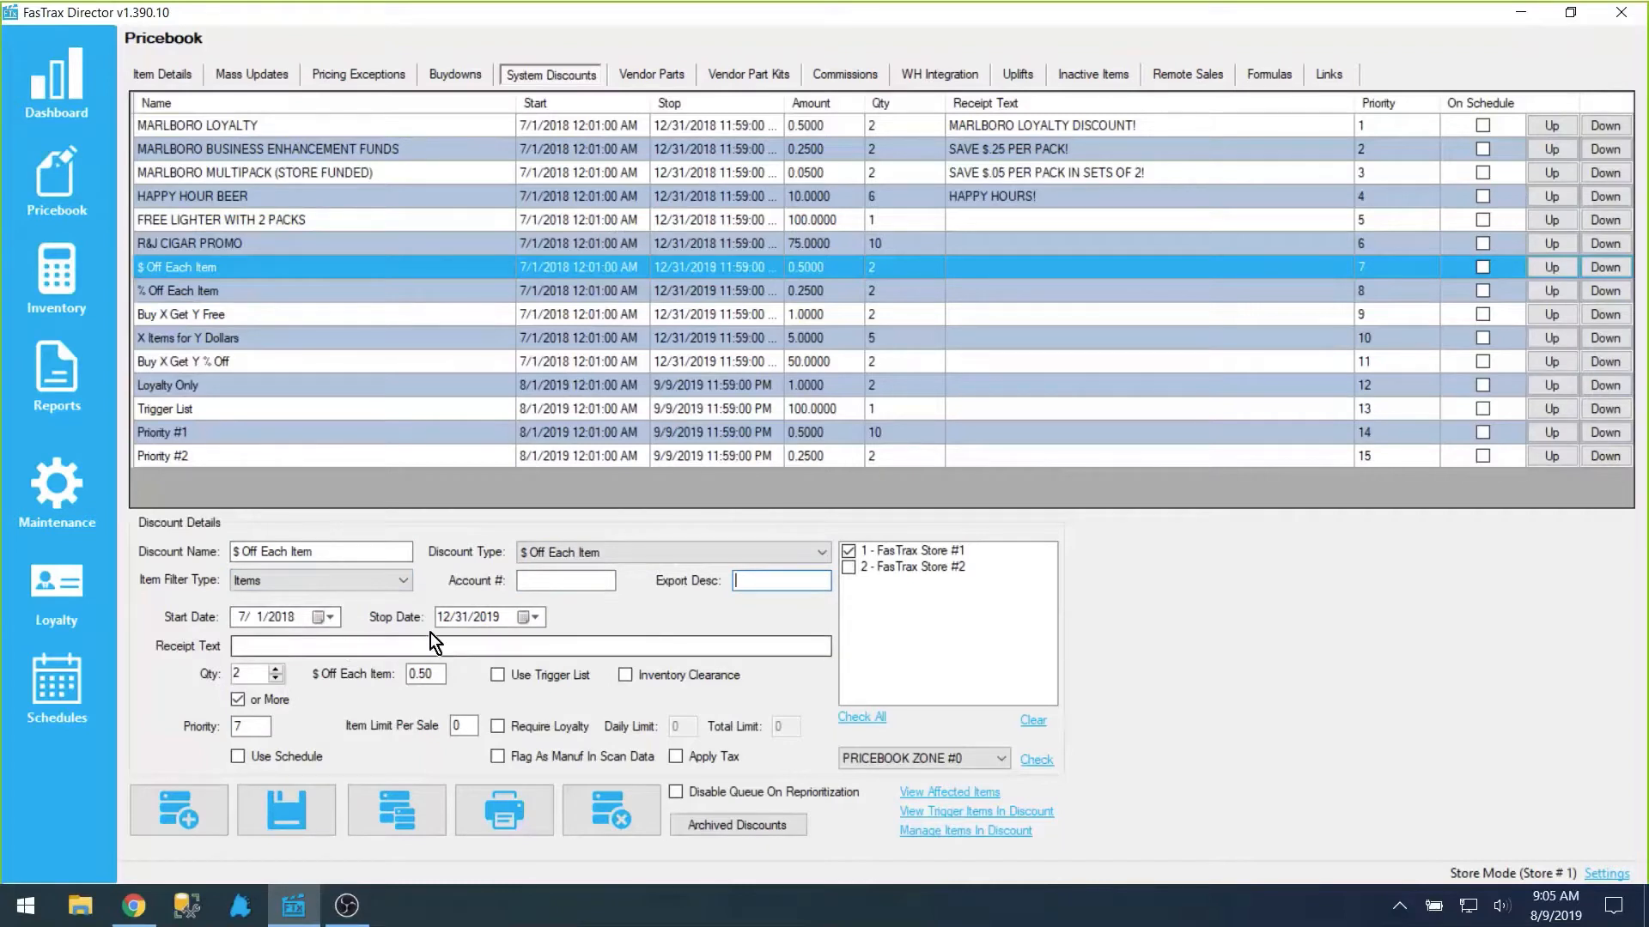
left_click(301, 649)
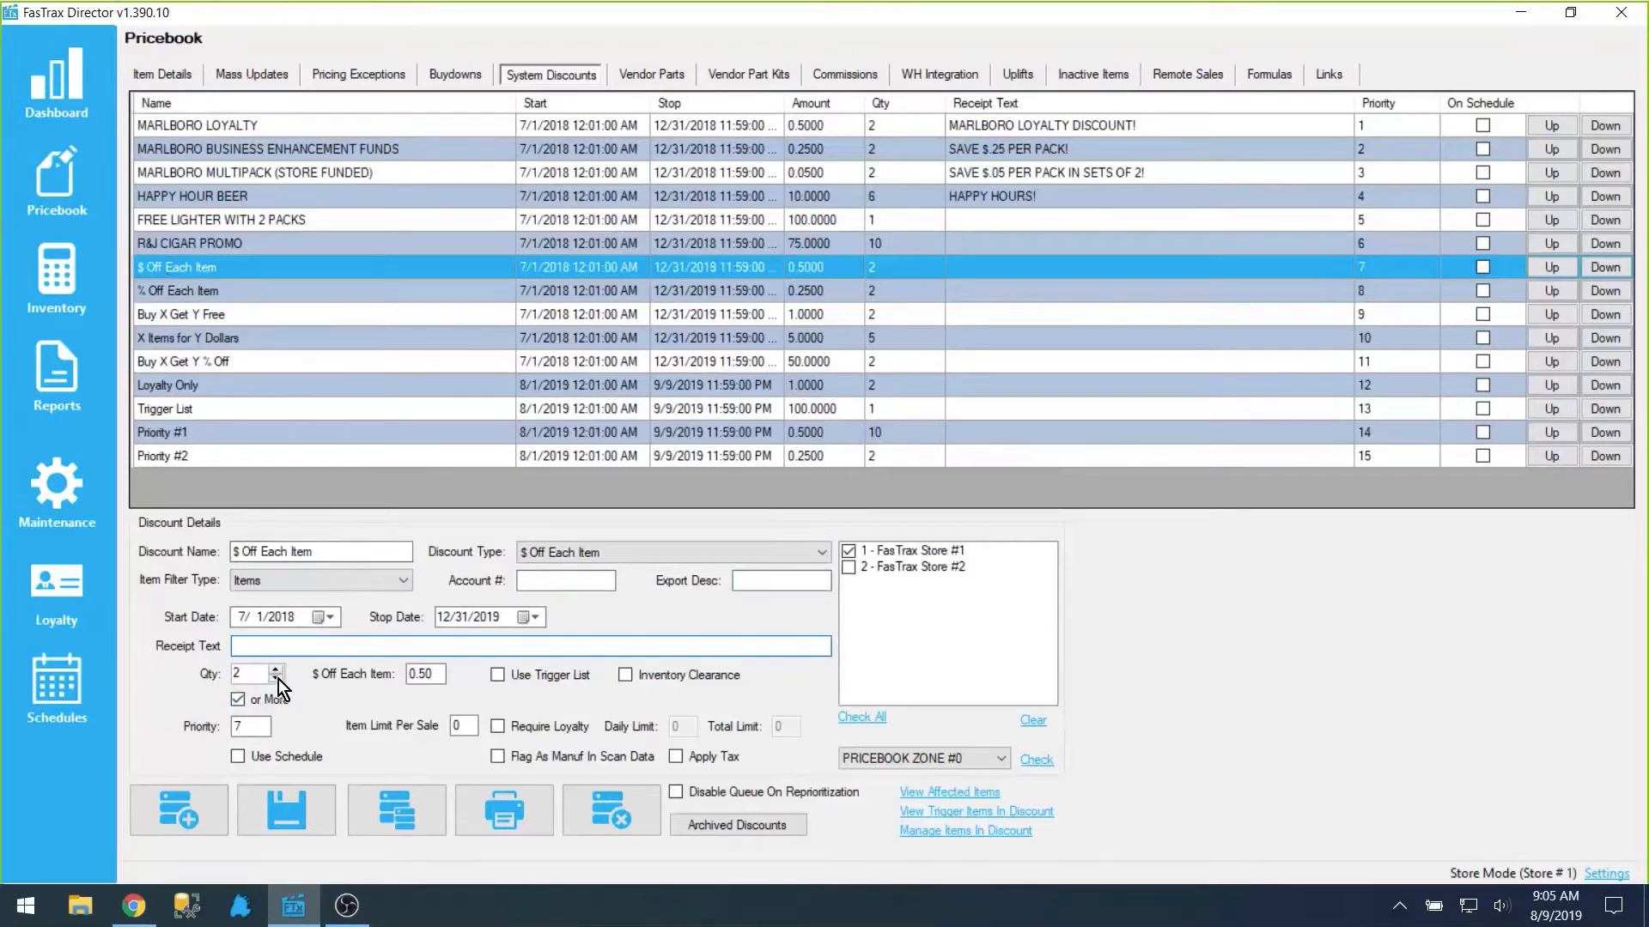
key("Tab")
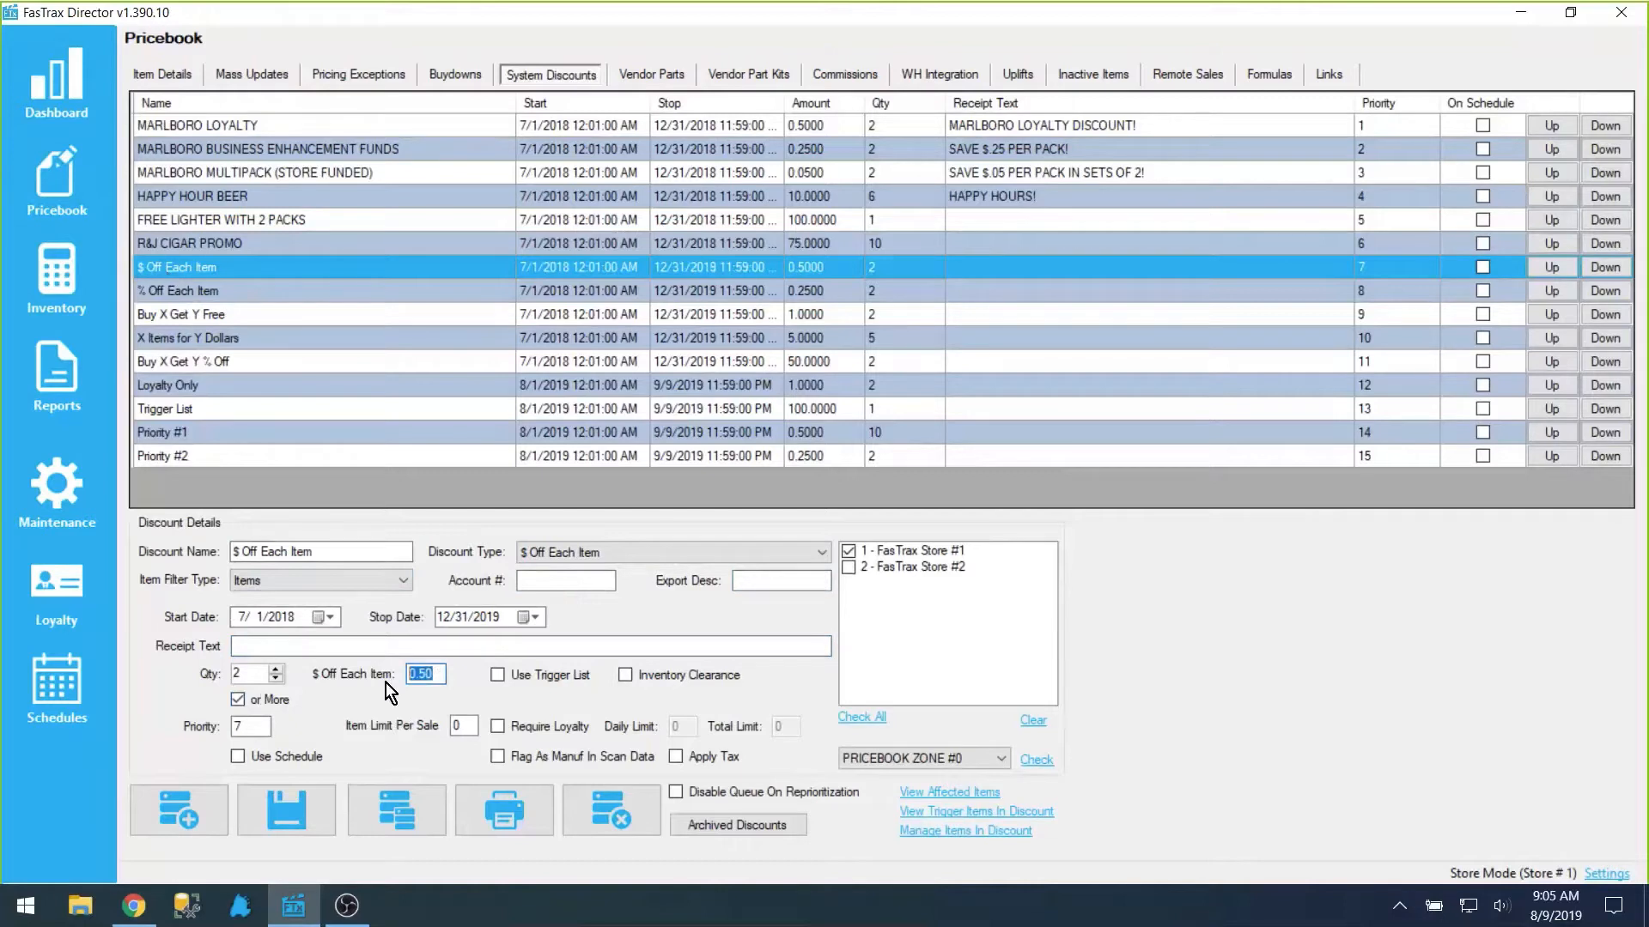
Compare the quantity settings of the X Items for Y Dollars, $ Off Each Item, Buy X Get Y Free and % Off Each Item discounts
left_click(203, 339)
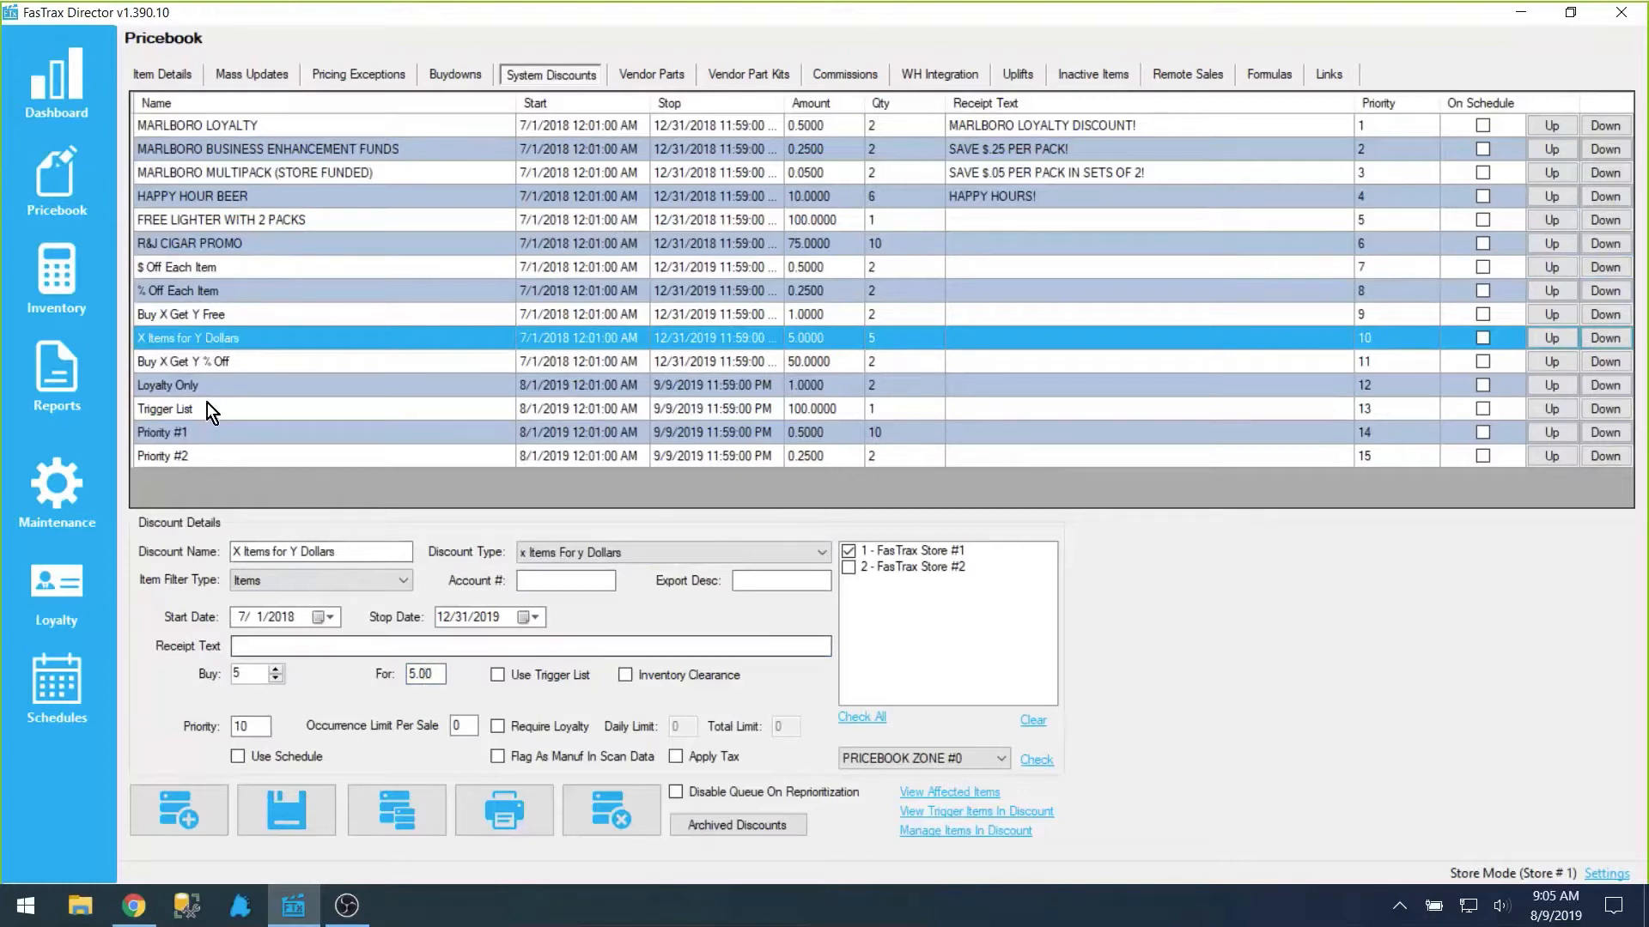
left_click(203, 267)
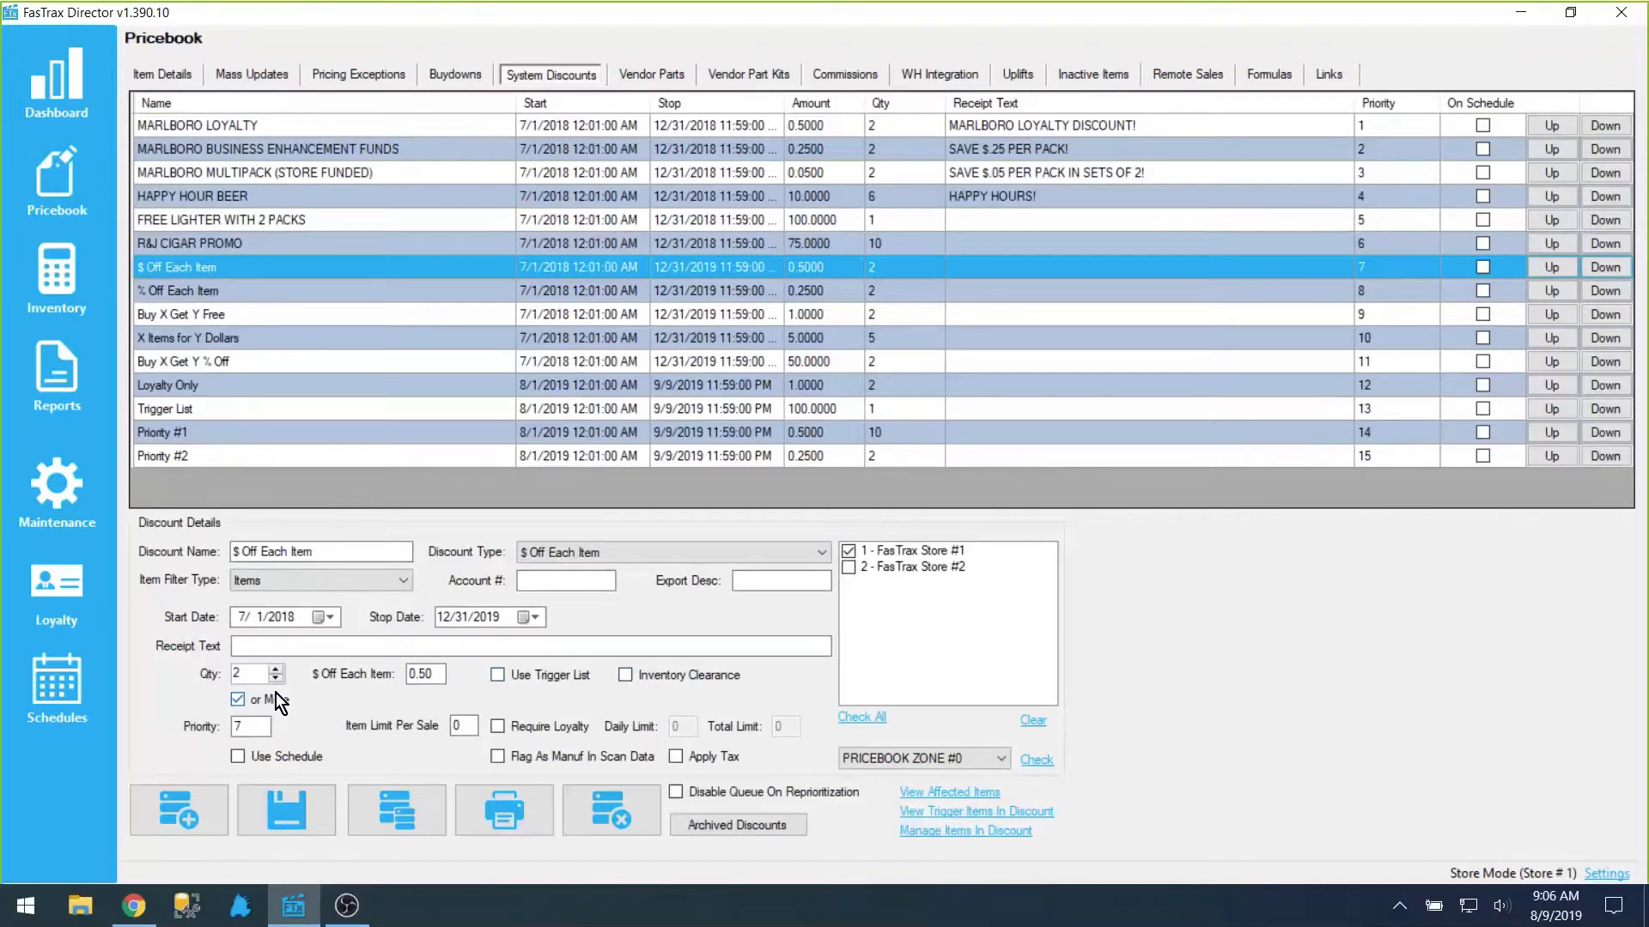
left_click(187, 315)
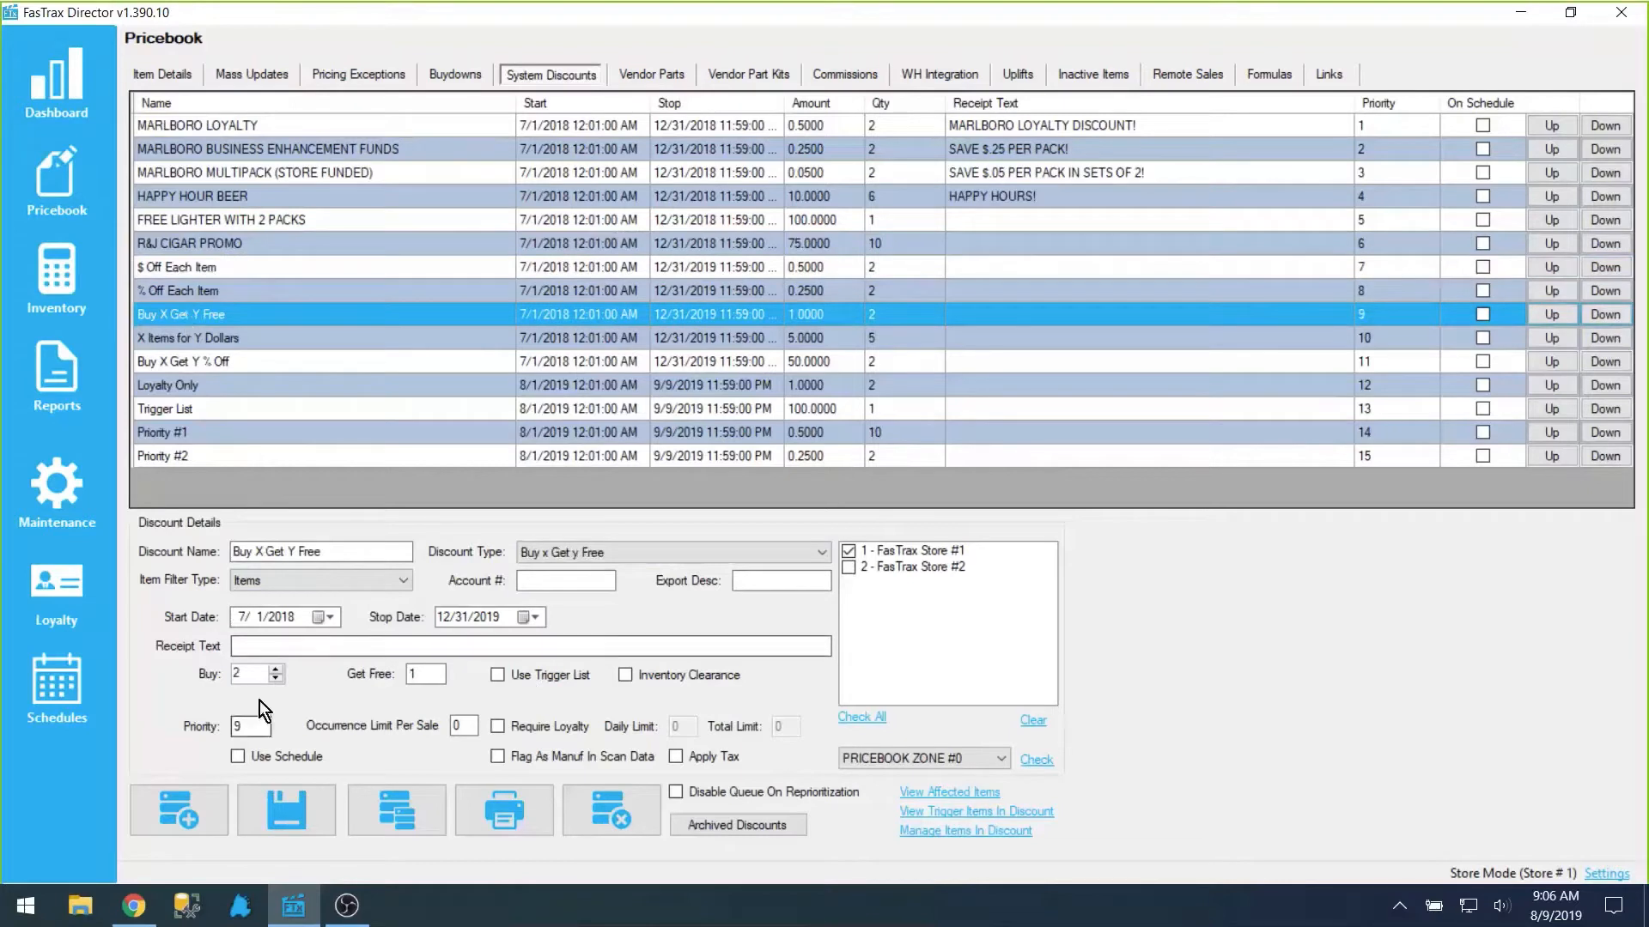
left_click(174, 267)
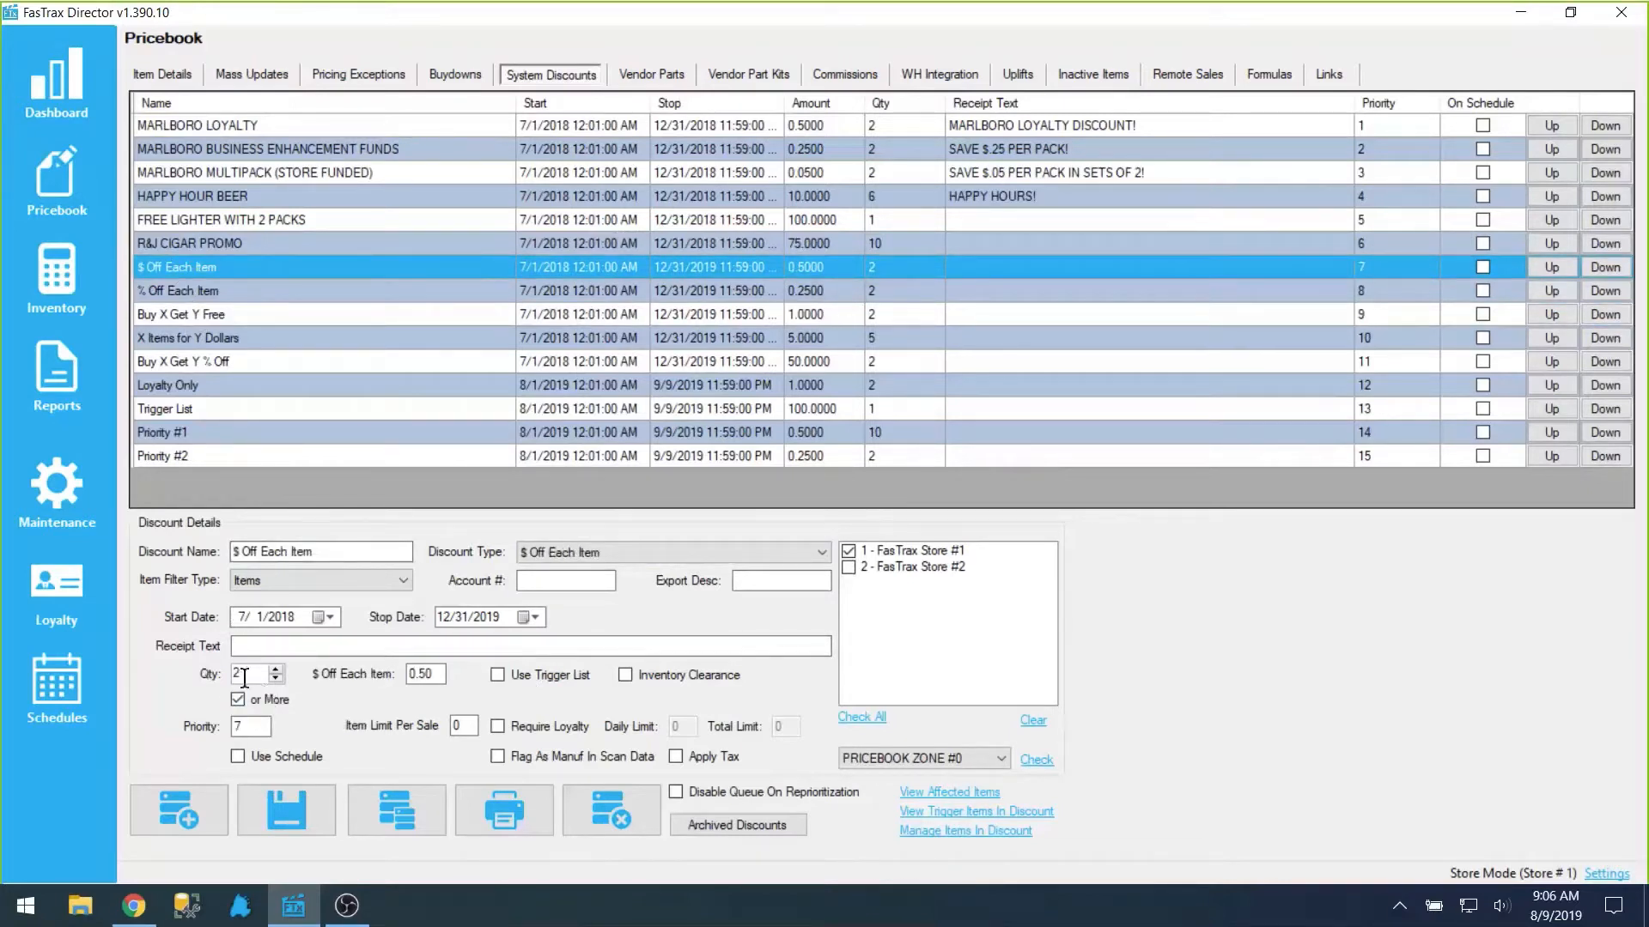
left_click(168, 293)
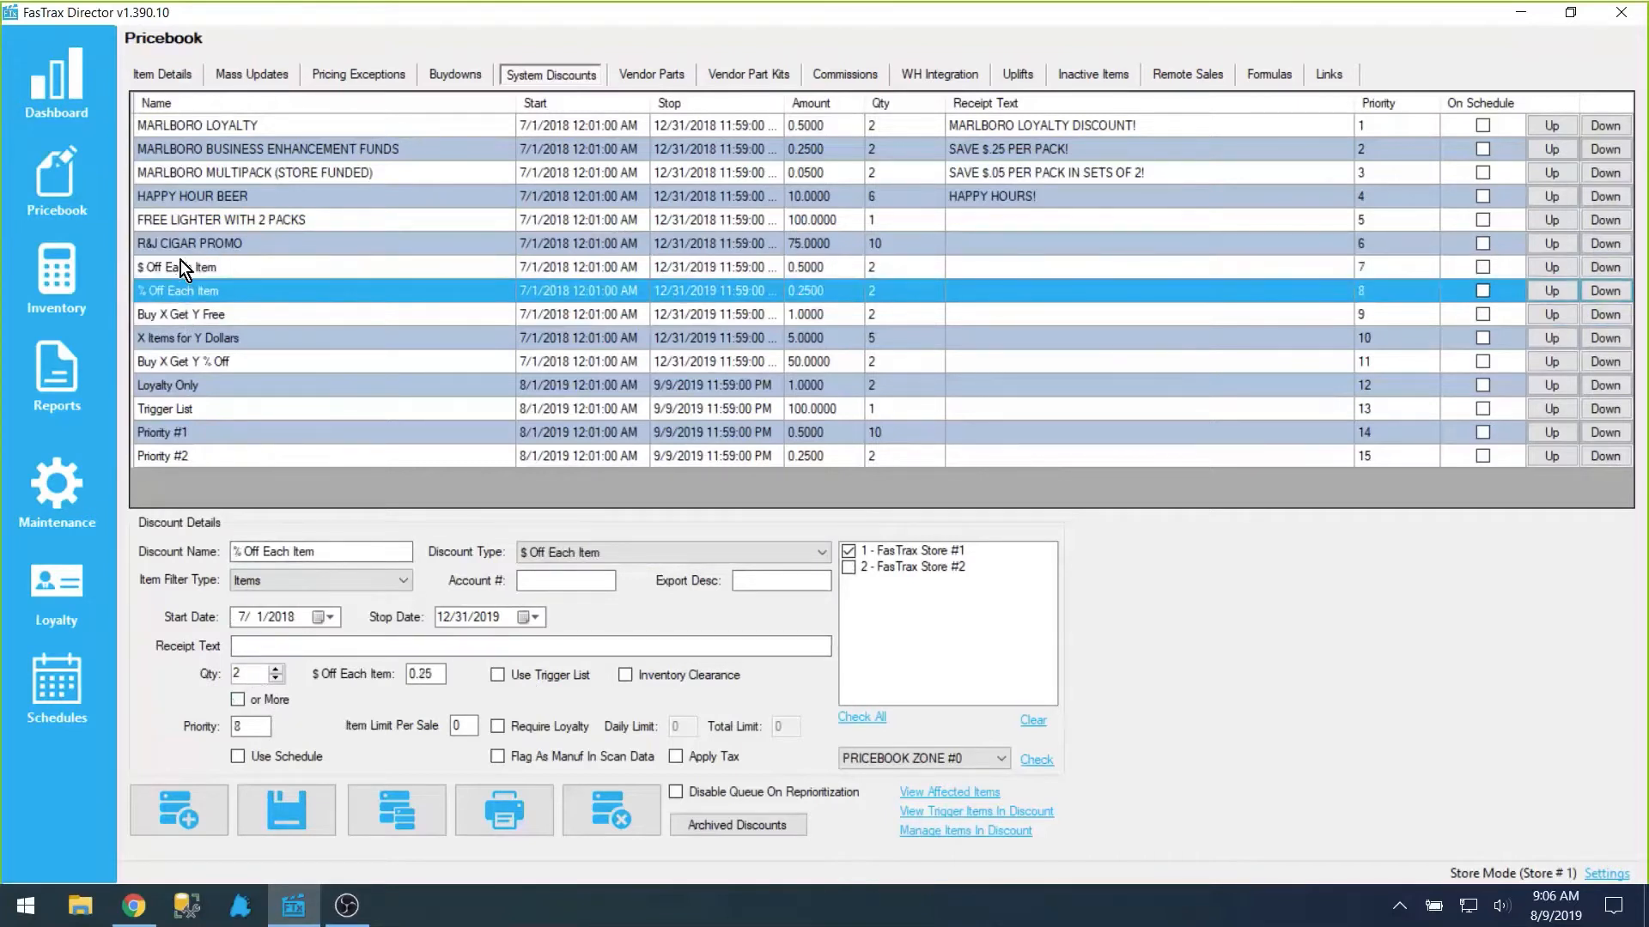
Set the item limit per sale of the $ Off Each Item discount to 4
left_click(181, 262)
left_click(259, 672)
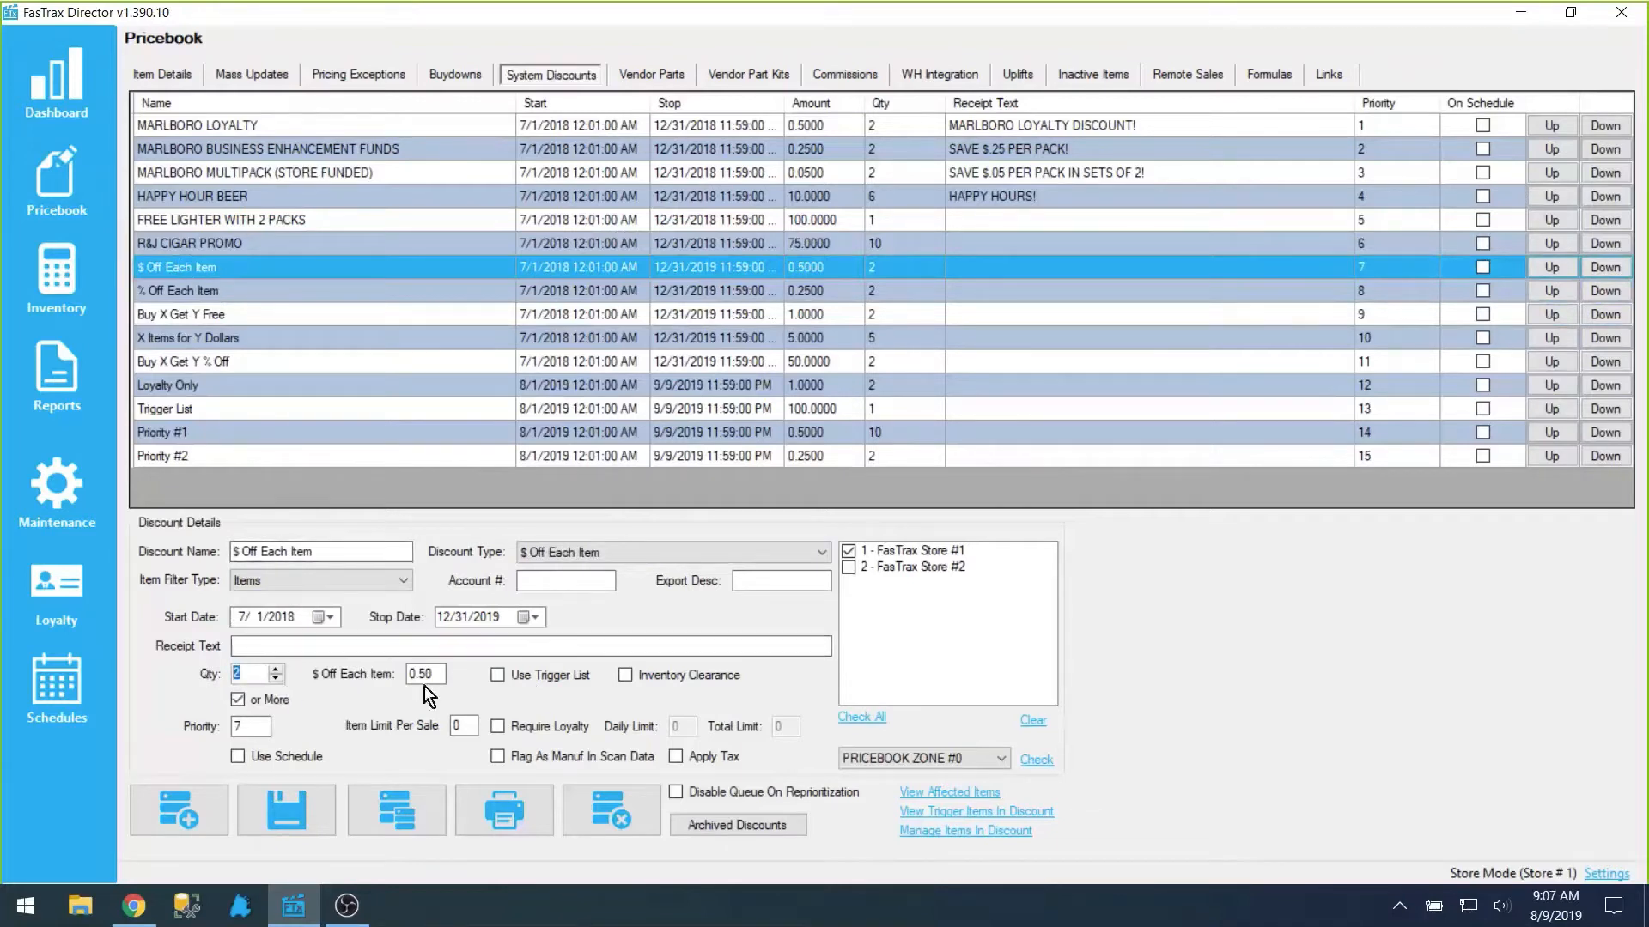
key("Tab")
left_click(266, 704)
left_click_drag(473, 724, 438, 730)
type("4")
left_click(412, 677)
left_click(464, 727)
left_click_drag(469, 725, 439, 733)
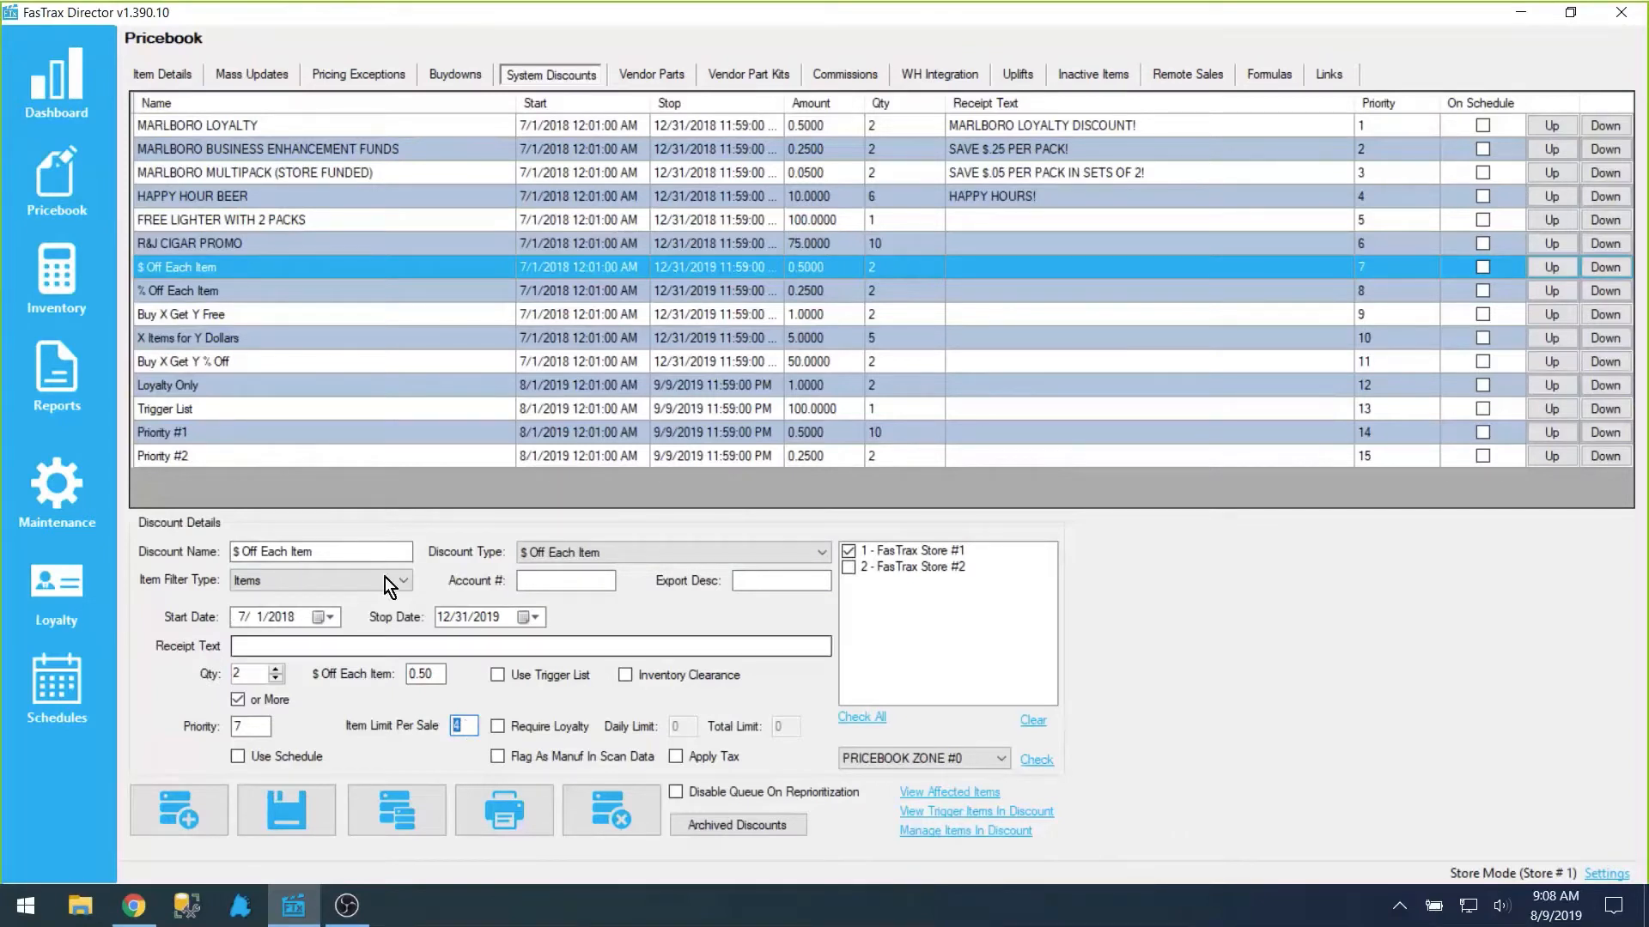
Examine the daily and total limit settings of the Loyalty Only discount
left_click(244, 393)
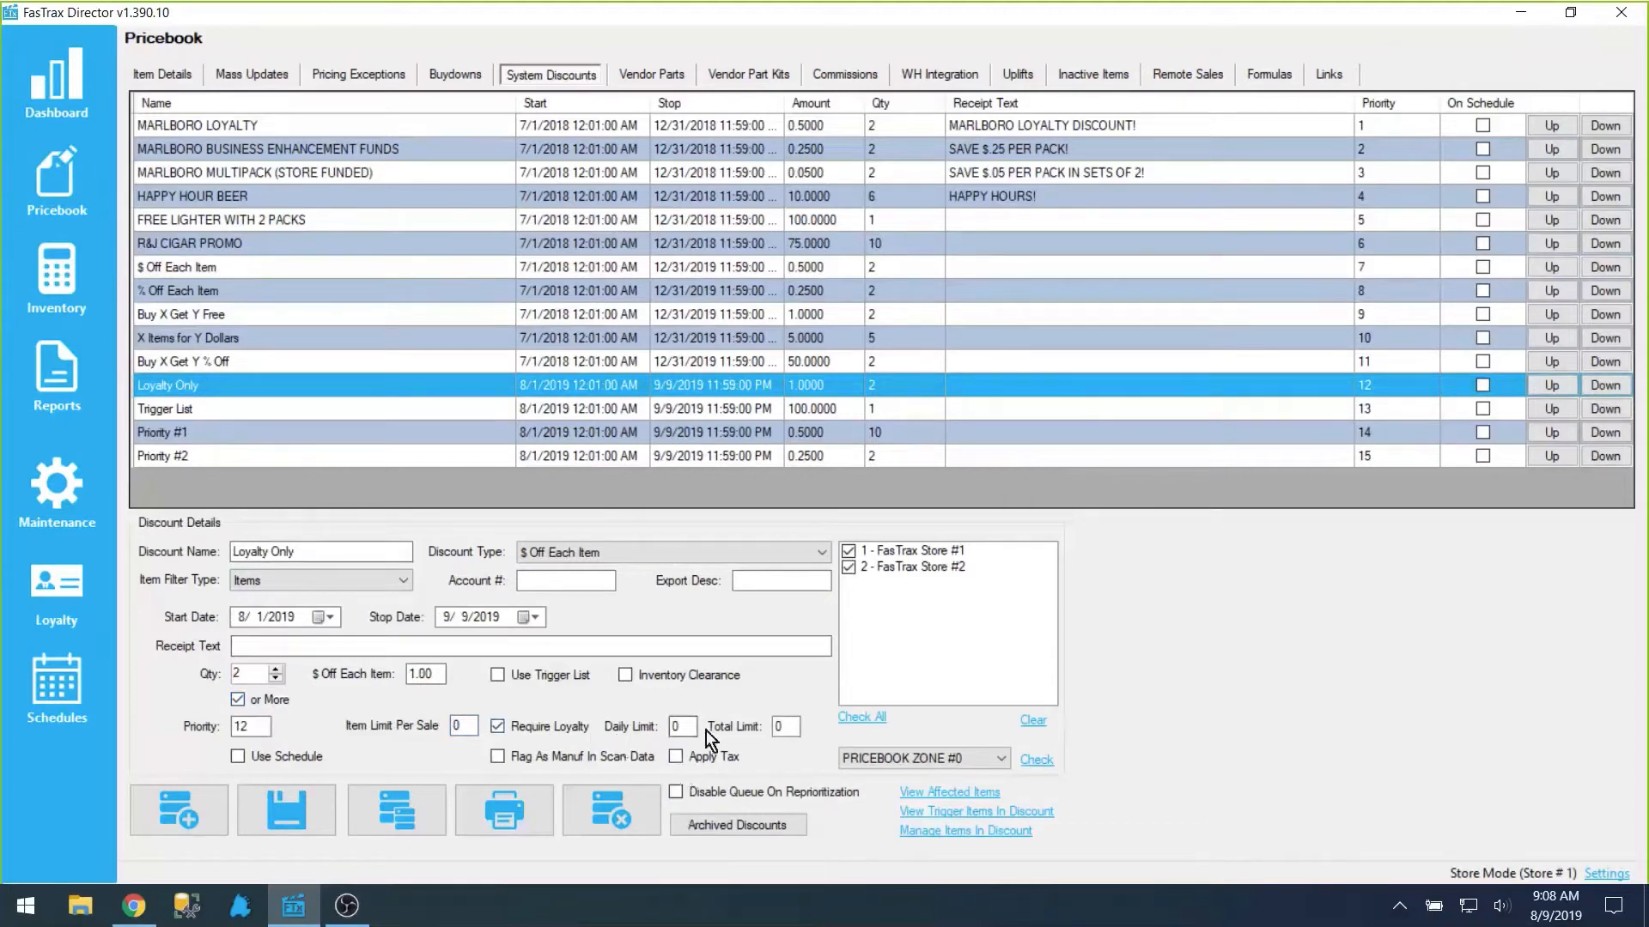
left_click(764, 727)
left_click(683, 727)
key("Tab")
Enable a schedule for the HAPPY HOUR BEER discount and make it available Monday through Thursday
left_click(233, 198)
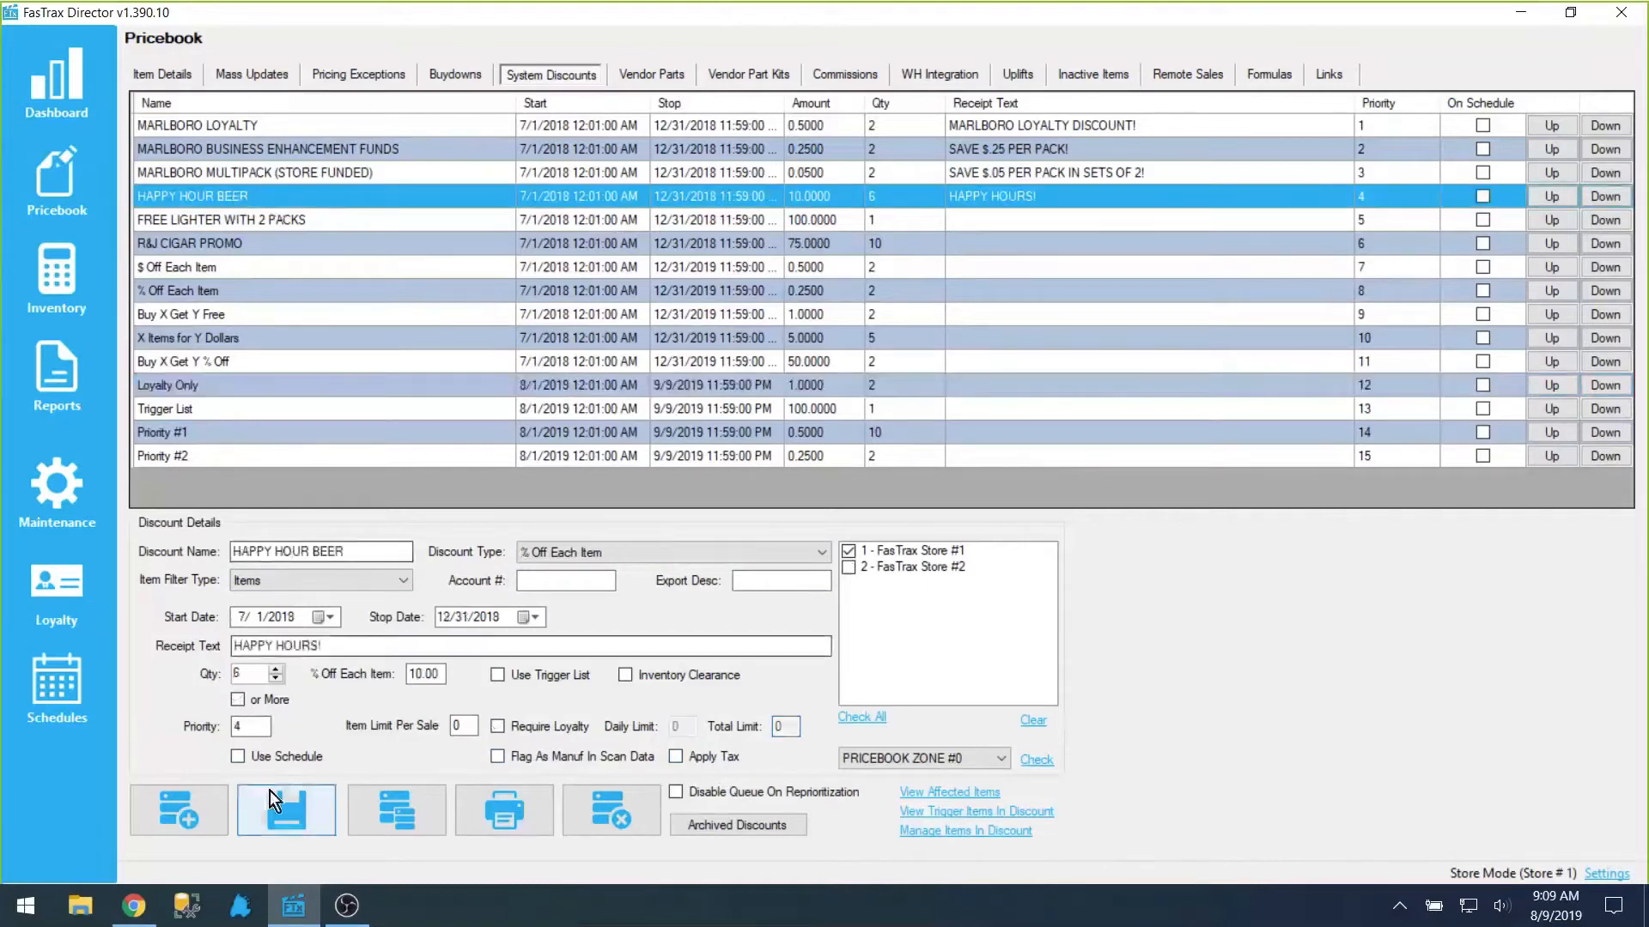
left_click(252, 759)
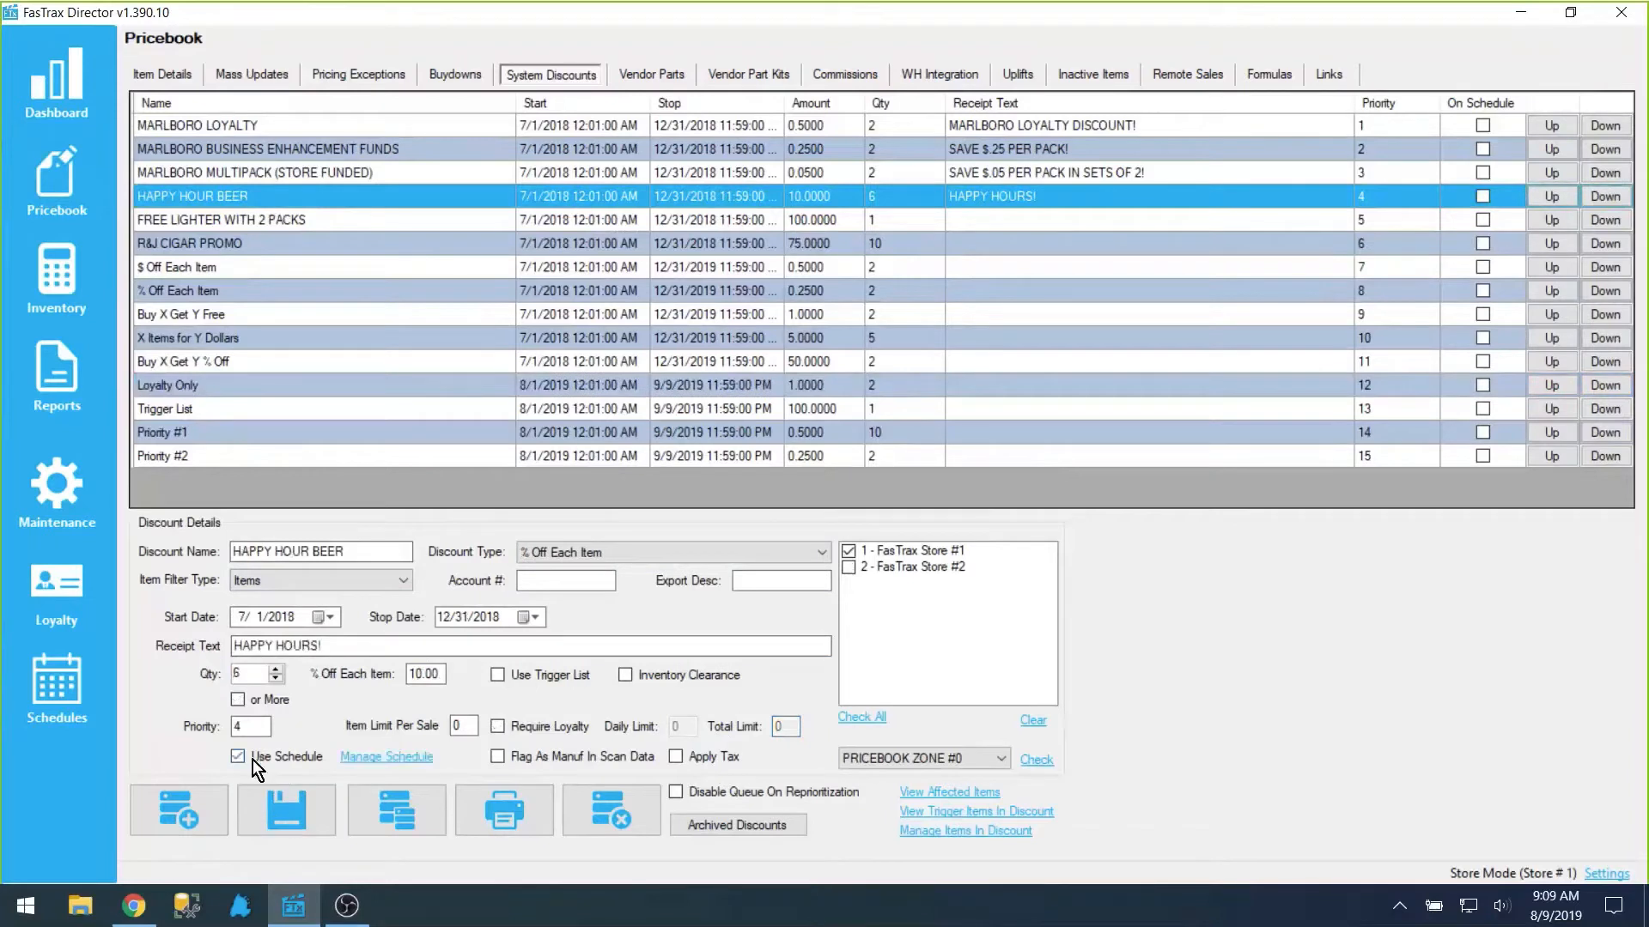
left_click(367, 759)
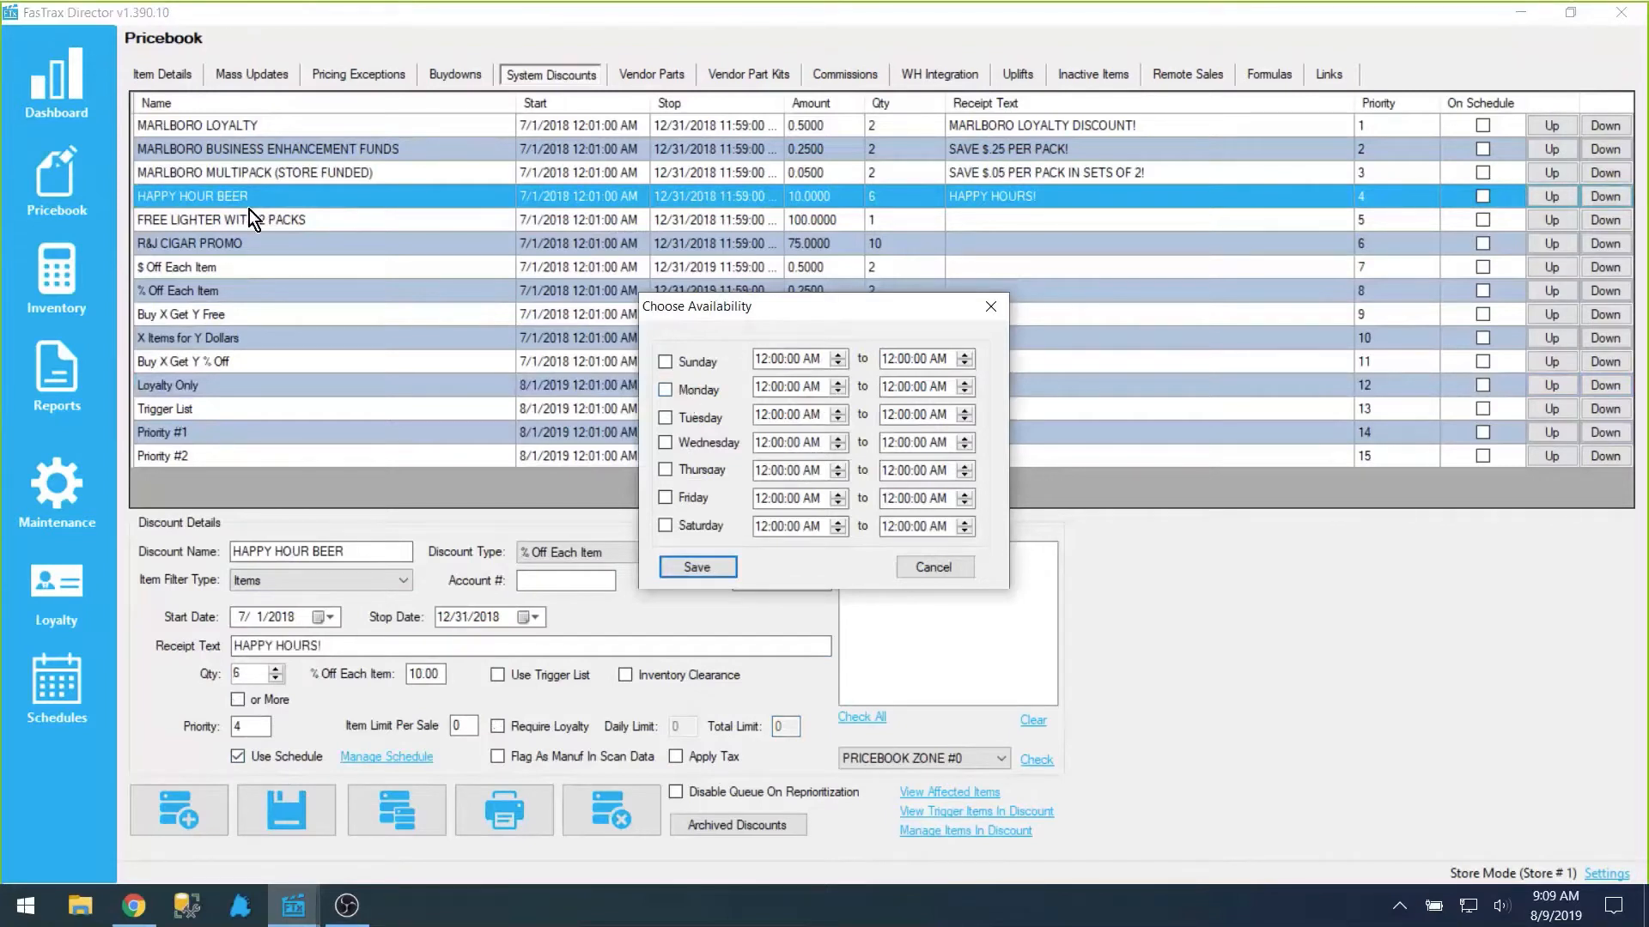
left_click(676, 389)
left_click(704, 442)
left_click(702, 470)
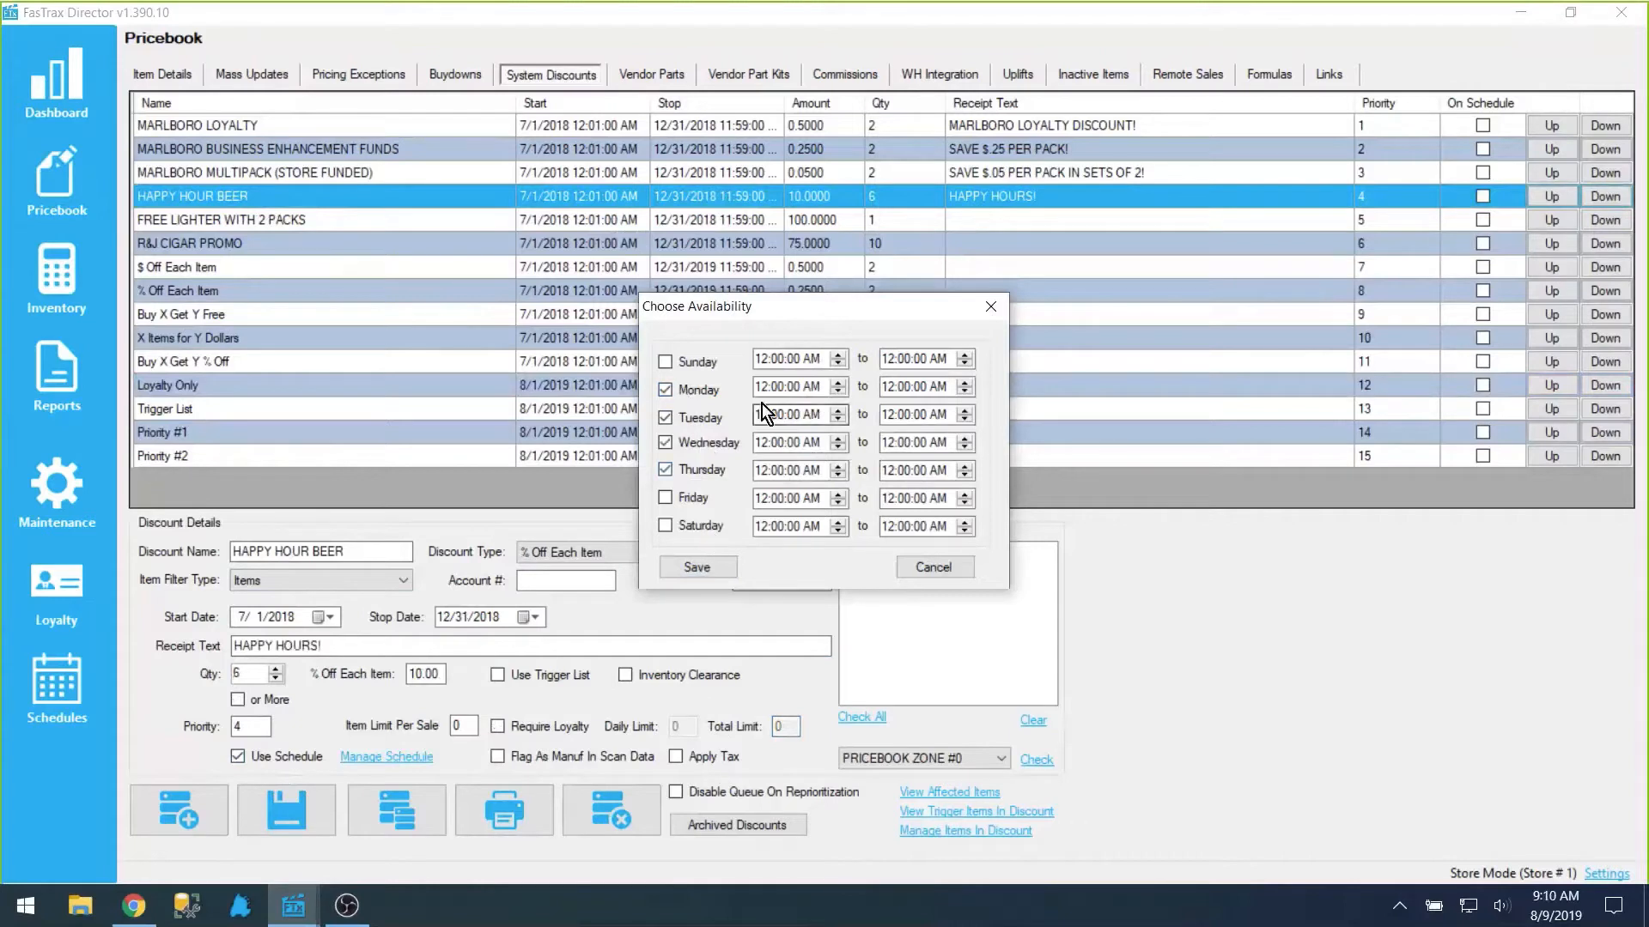
Set Monday's availability for the discount to end at 3:00:00 PM
left_click(895, 388)
type("3")
left_click(936, 386)
key("p")
Set Tuesday's availability for the discount from 12:00:00 PM to 3:00:00 PM
left_click(823, 421)
key("p")
left_click(890, 419)
type("3")
left_click(939, 415)
key("p")
Set Wednesday's availability for the discount from 12:00:00 PM to 3:00:00 PM
left_click(813, 444)
key("p")
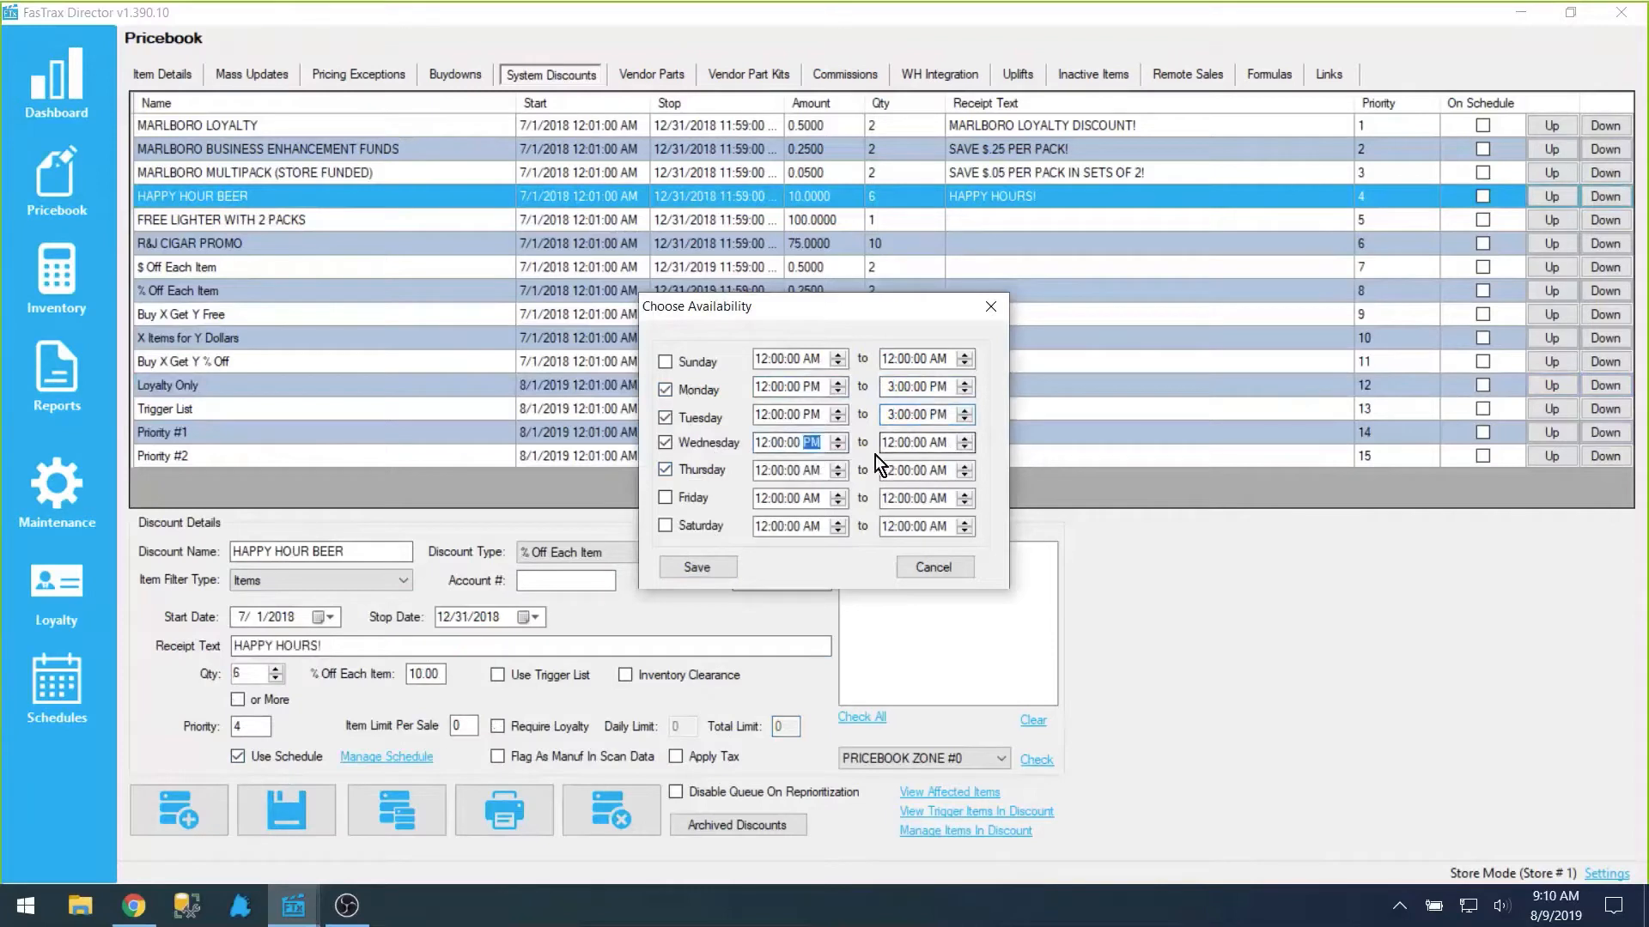
left_click(888, 448)
type("3")
left_click(930, 443)
key("p")
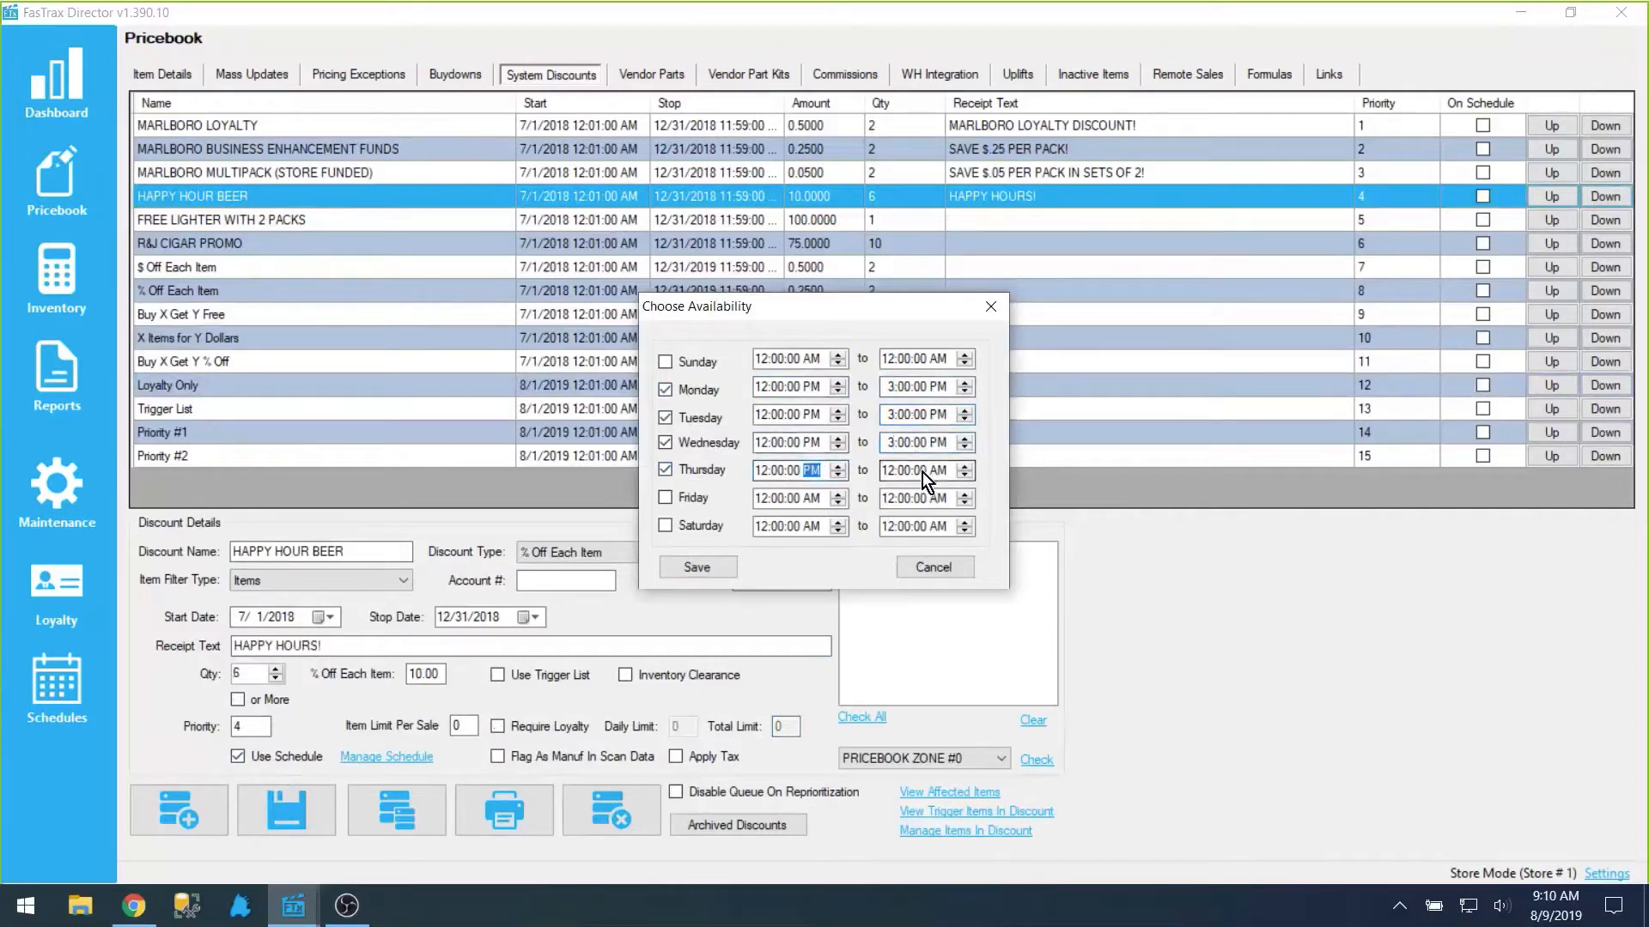
Discard the HAPPY HOUR BEER availability schedule and display the settings of the $ Off Each Item discount
left_click(894, 473)
left_click(951, 567)
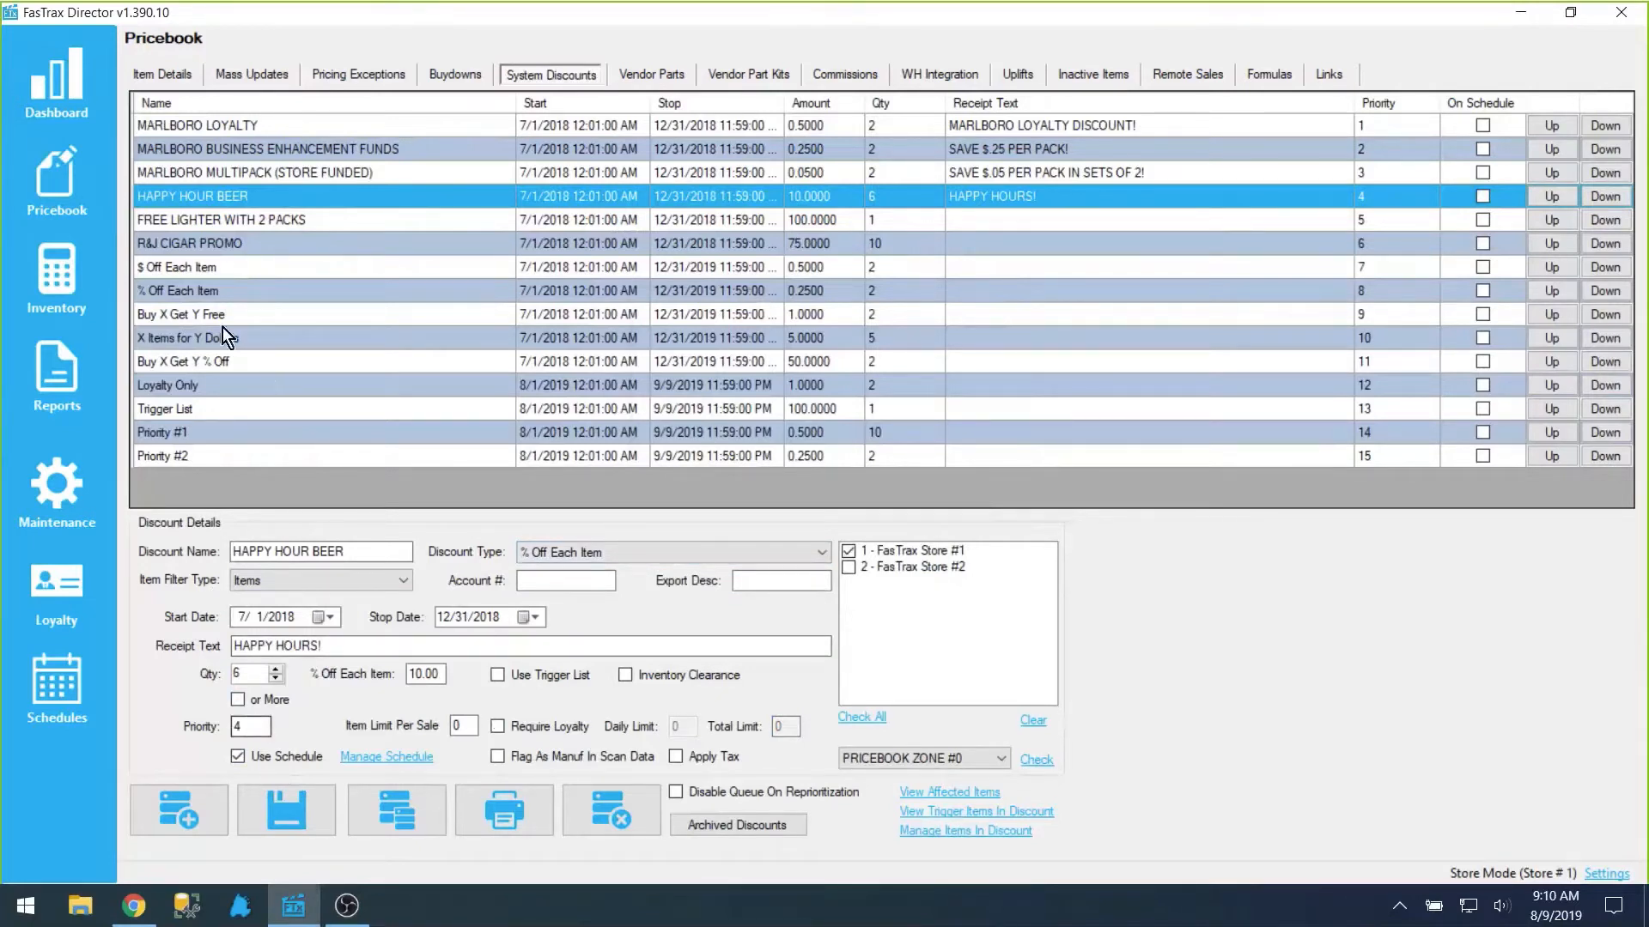
left_click(192, 271)
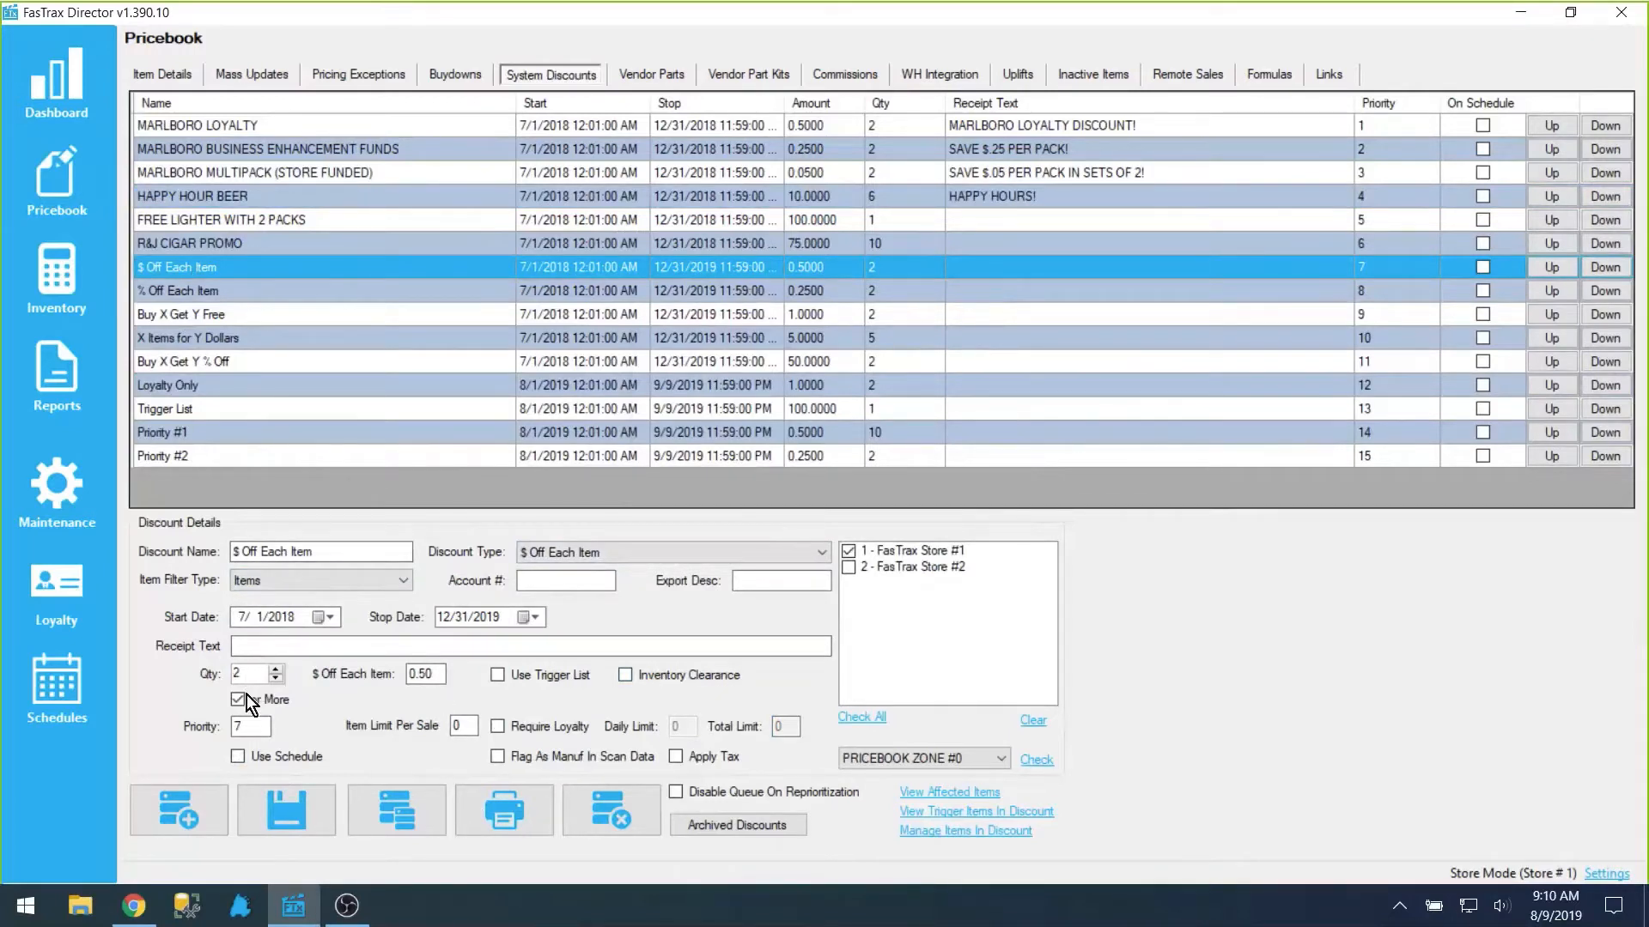
left_click(416, 680)
Switch to the point of sale application and log in using the keypad
left_click(241, 906)
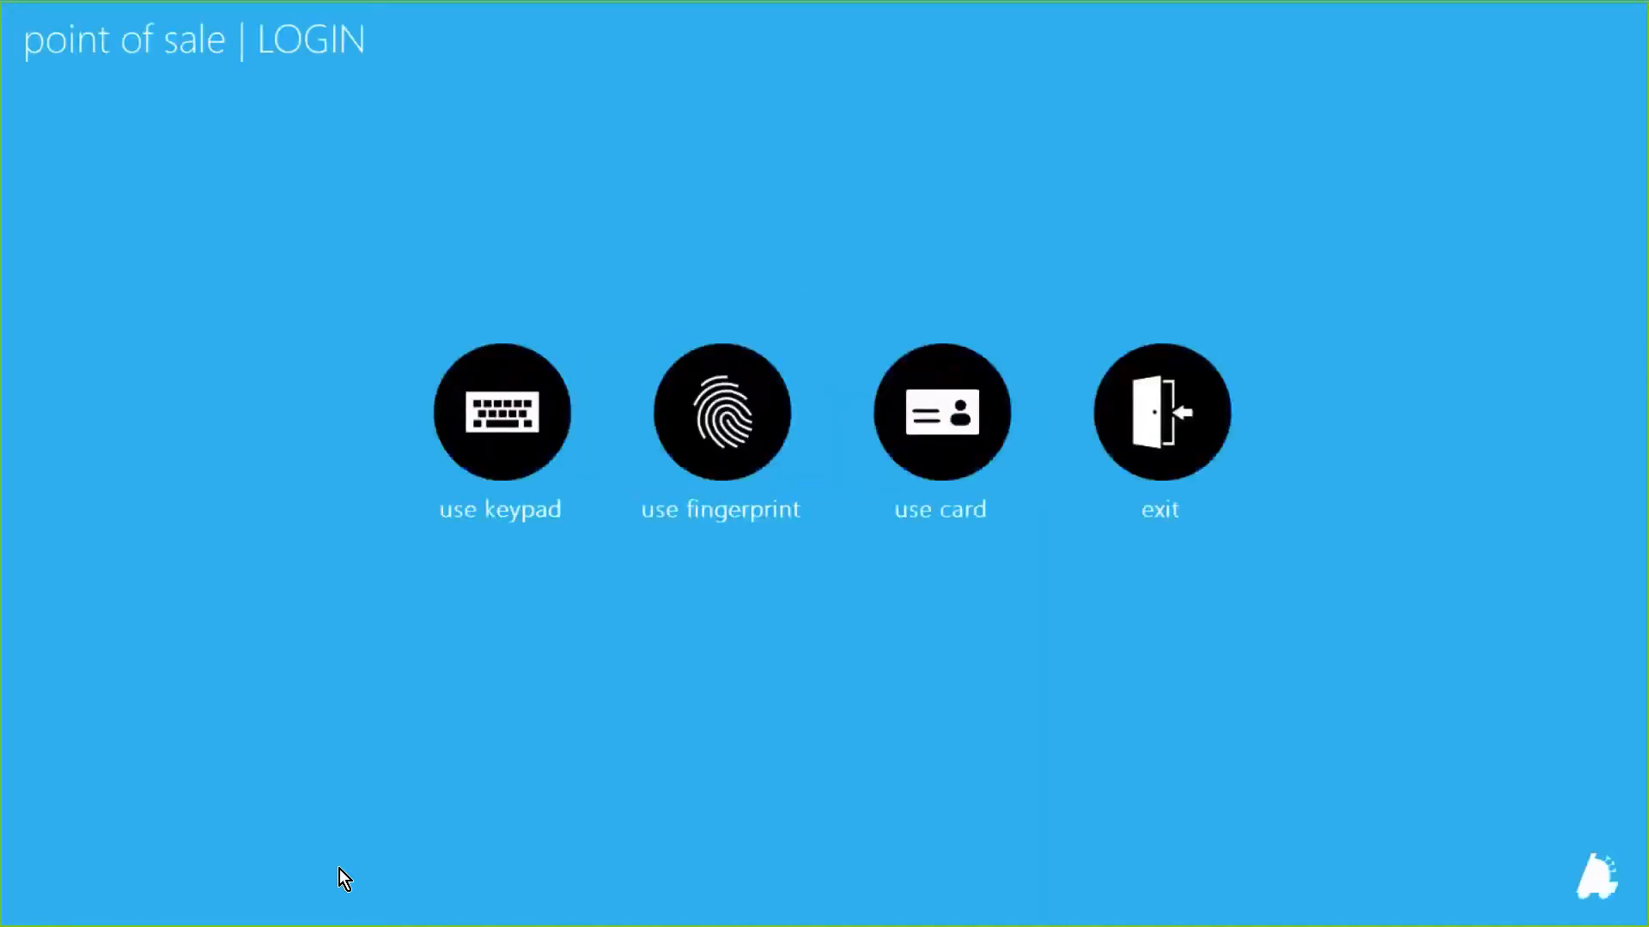
left_click(466, 390)
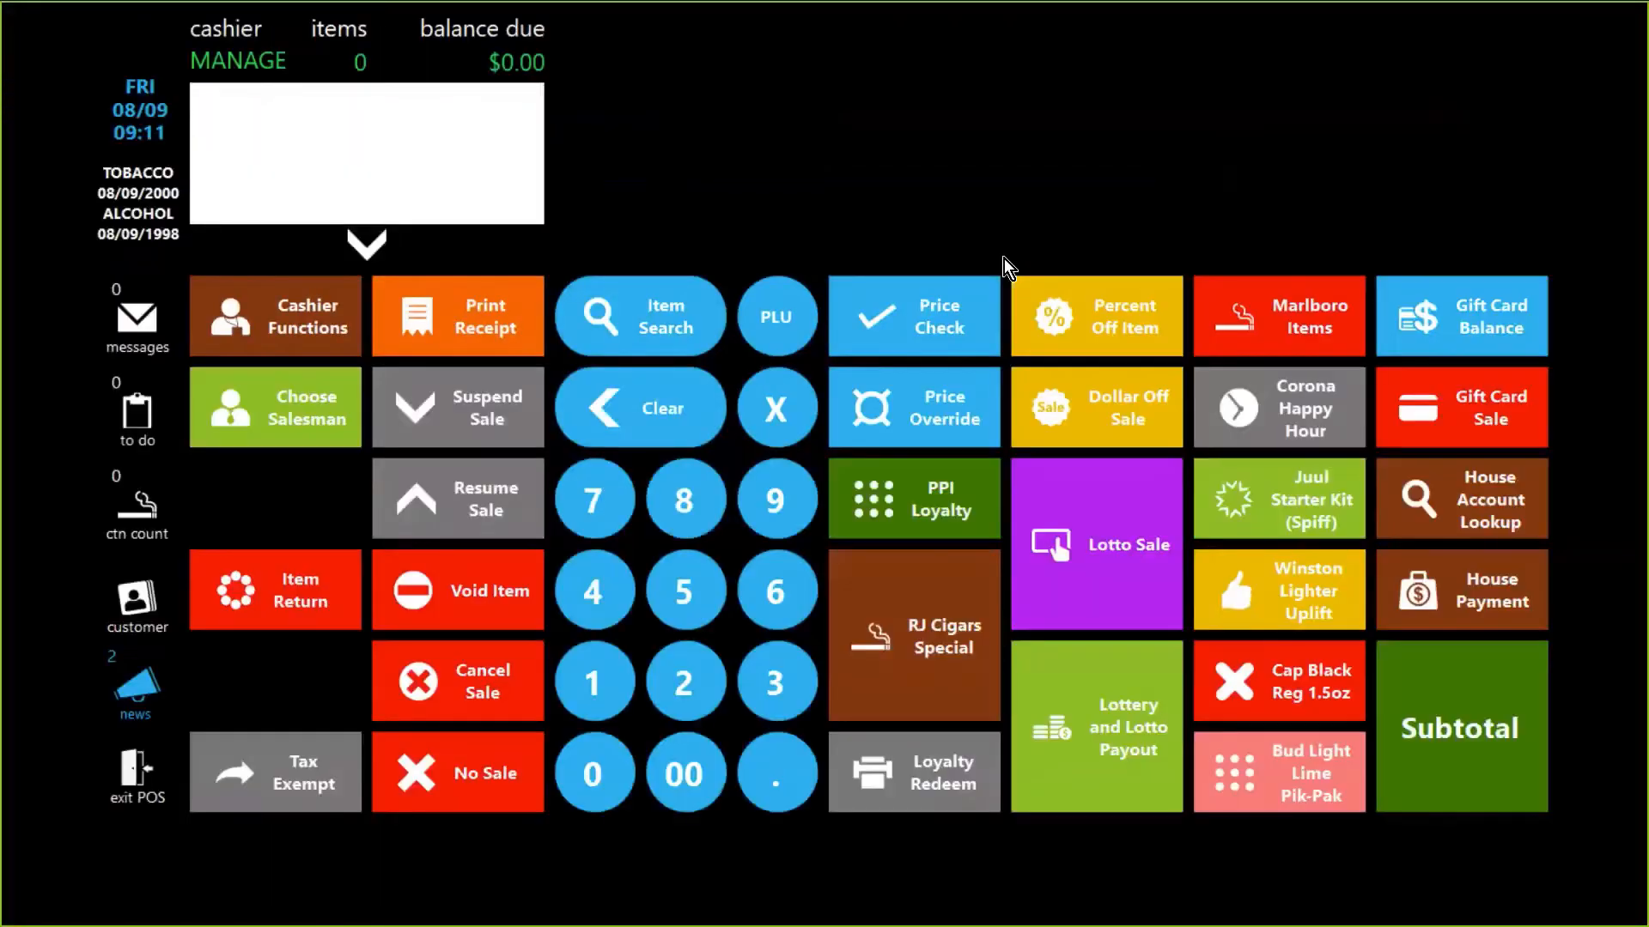
Ring up item 20, subtotal the sale, and add a second unit of the same item
type("20")
key("Return")
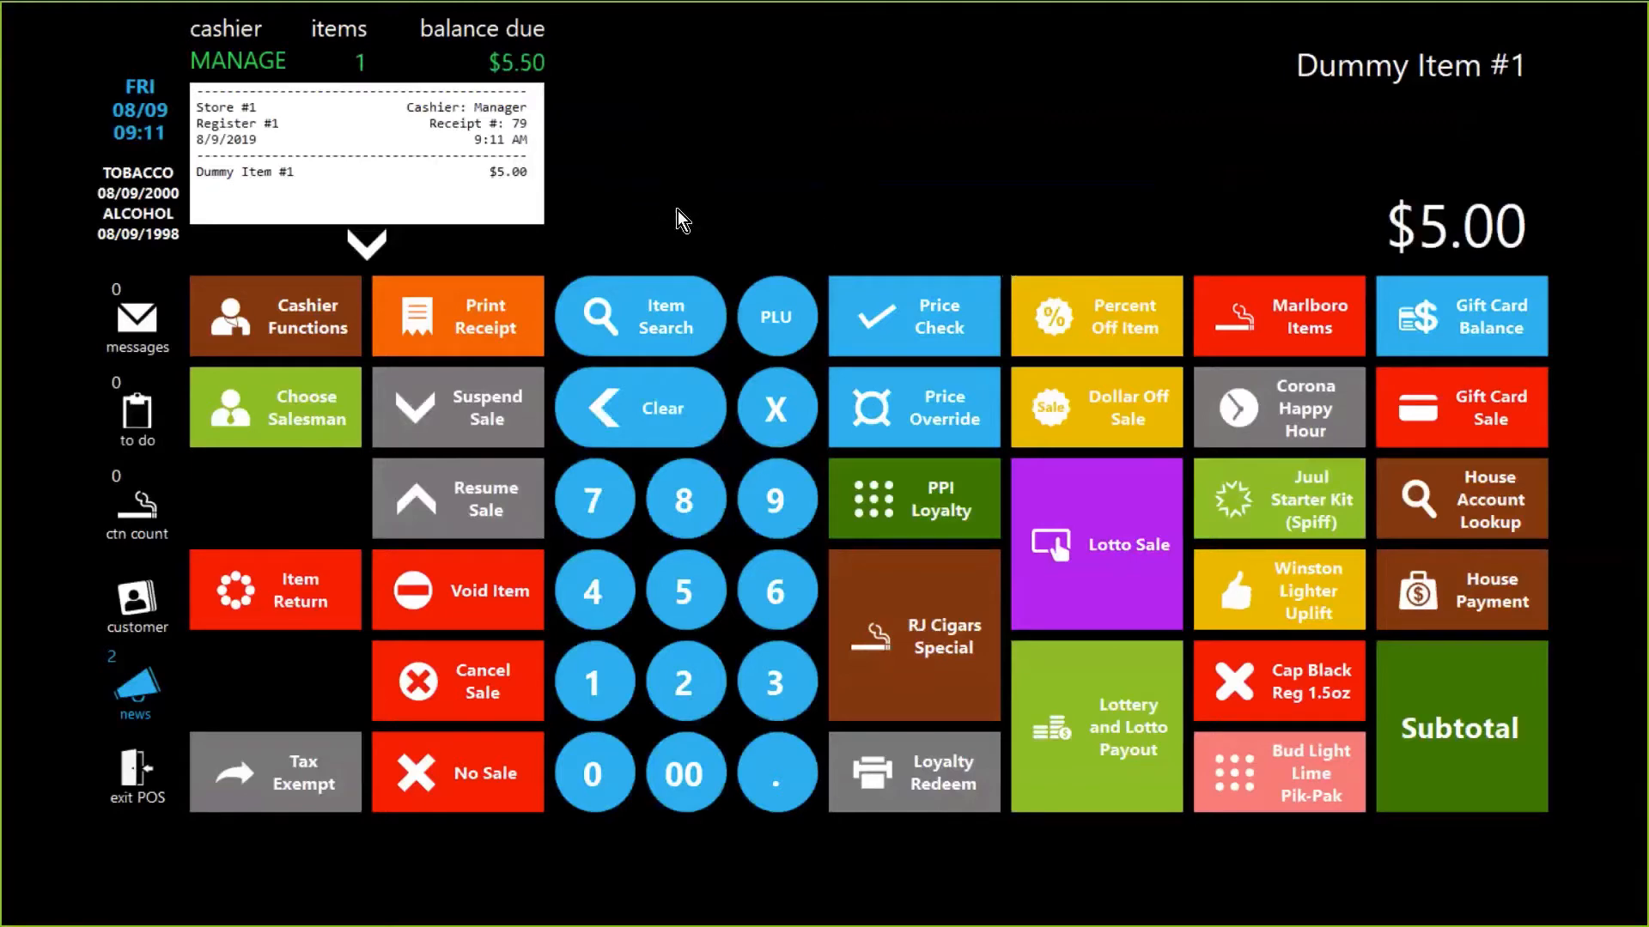
left_click(1392, 708)
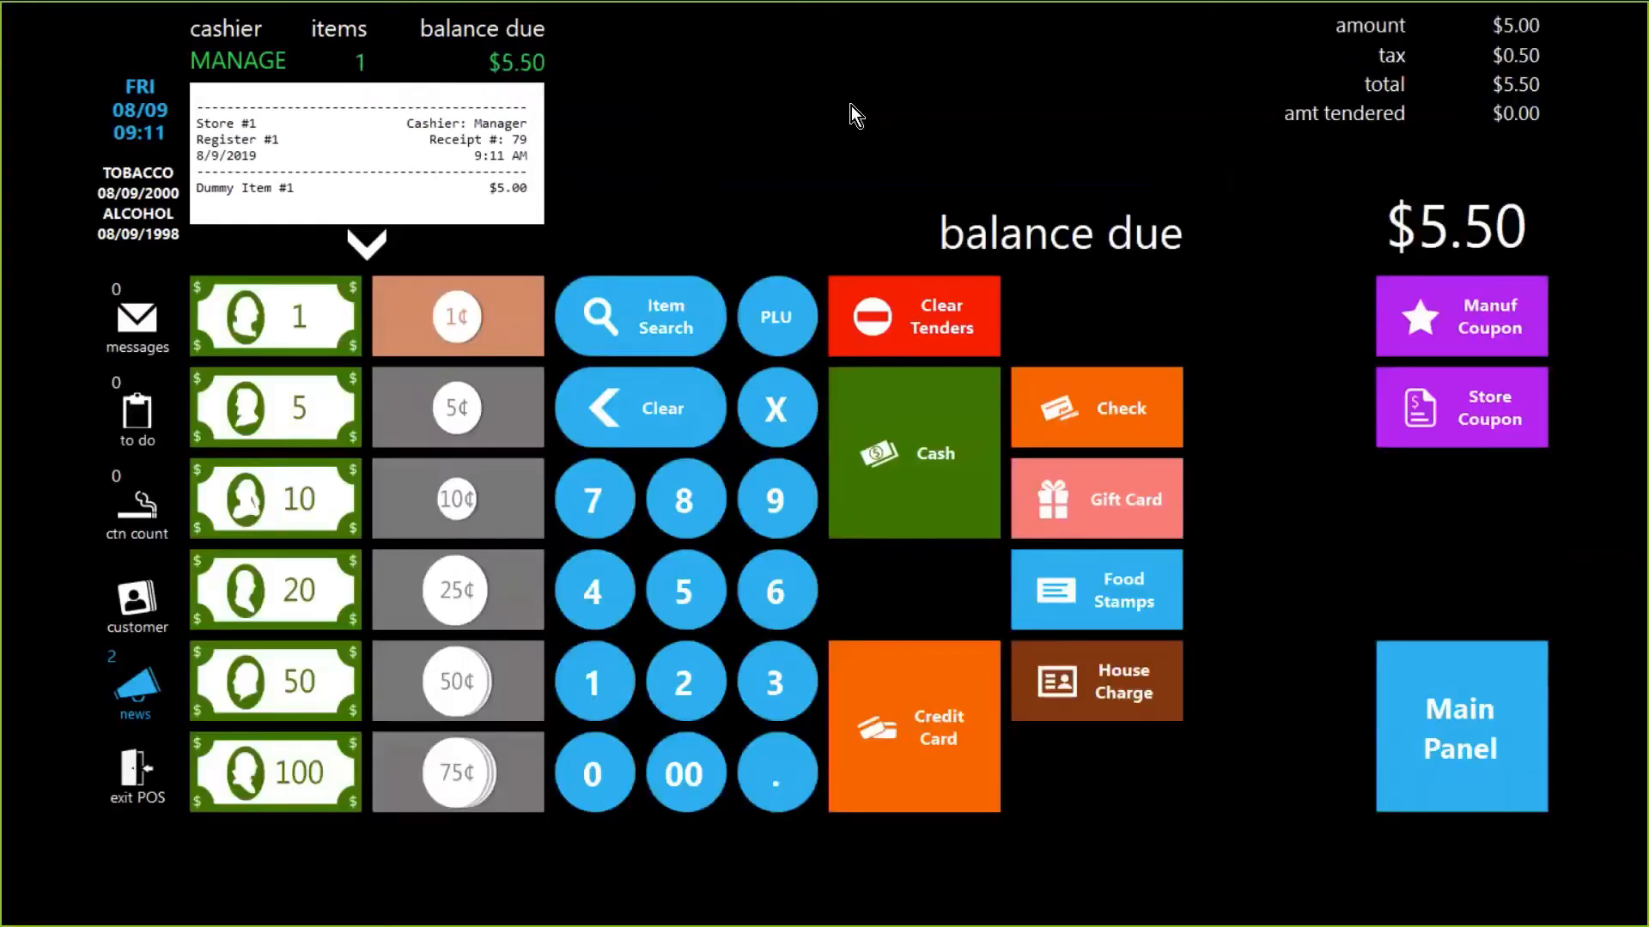
type("20")
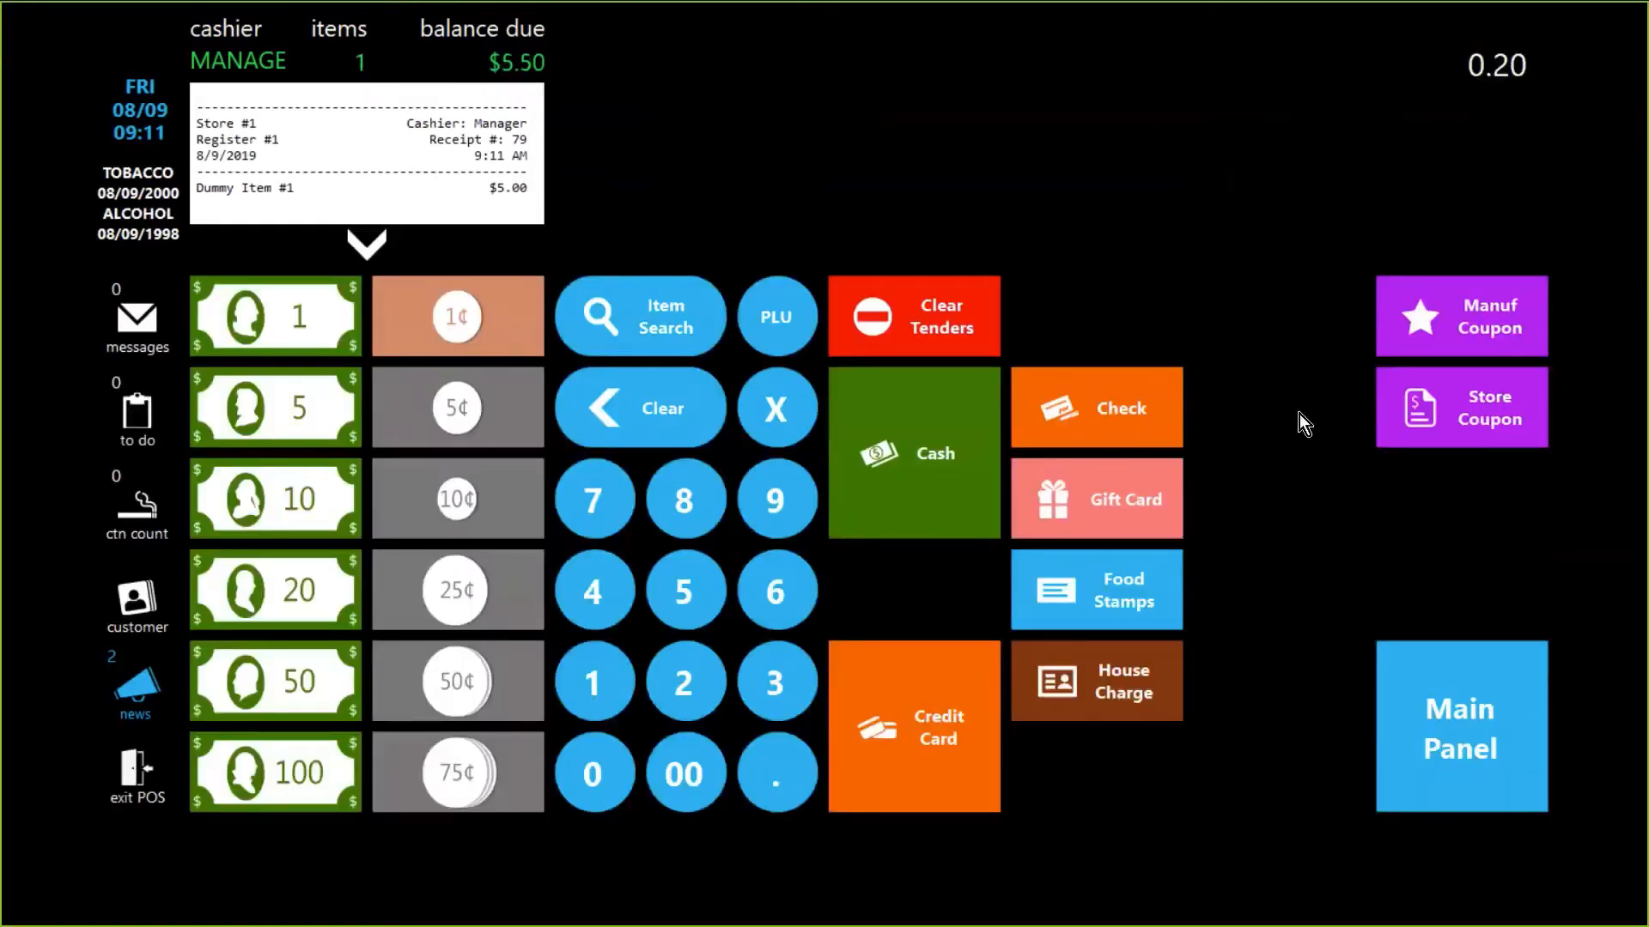
key("Return")
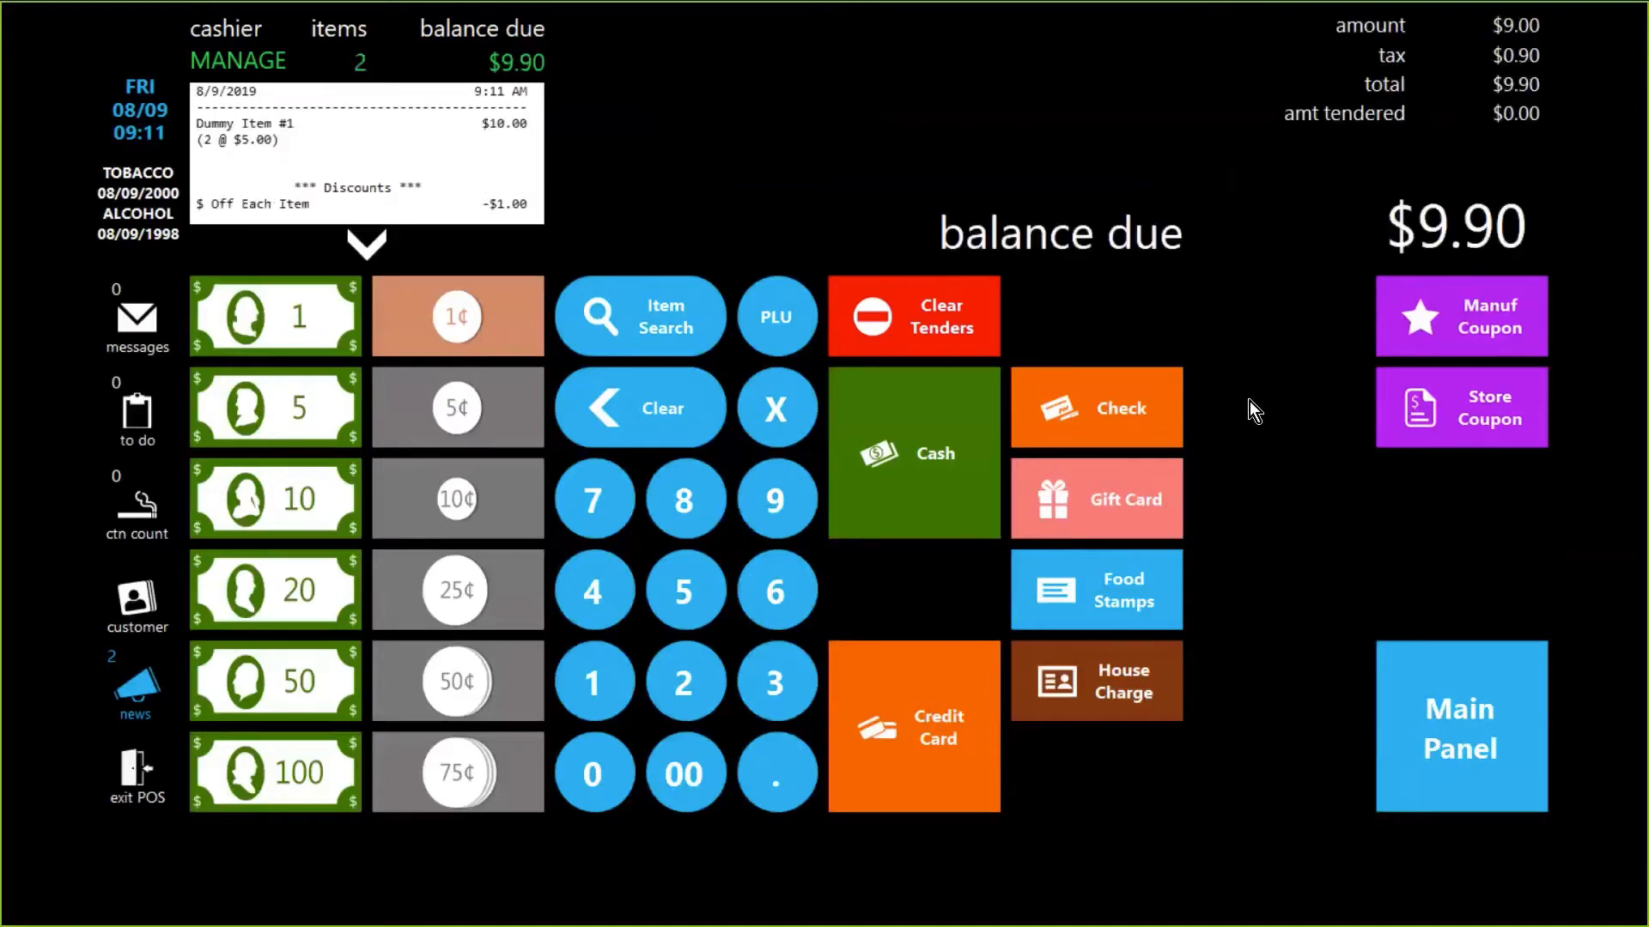
Highlight the $ Off Each Item line on the receipt and complete the sale with cash
left_click_drag(536, 206, 188, 208)
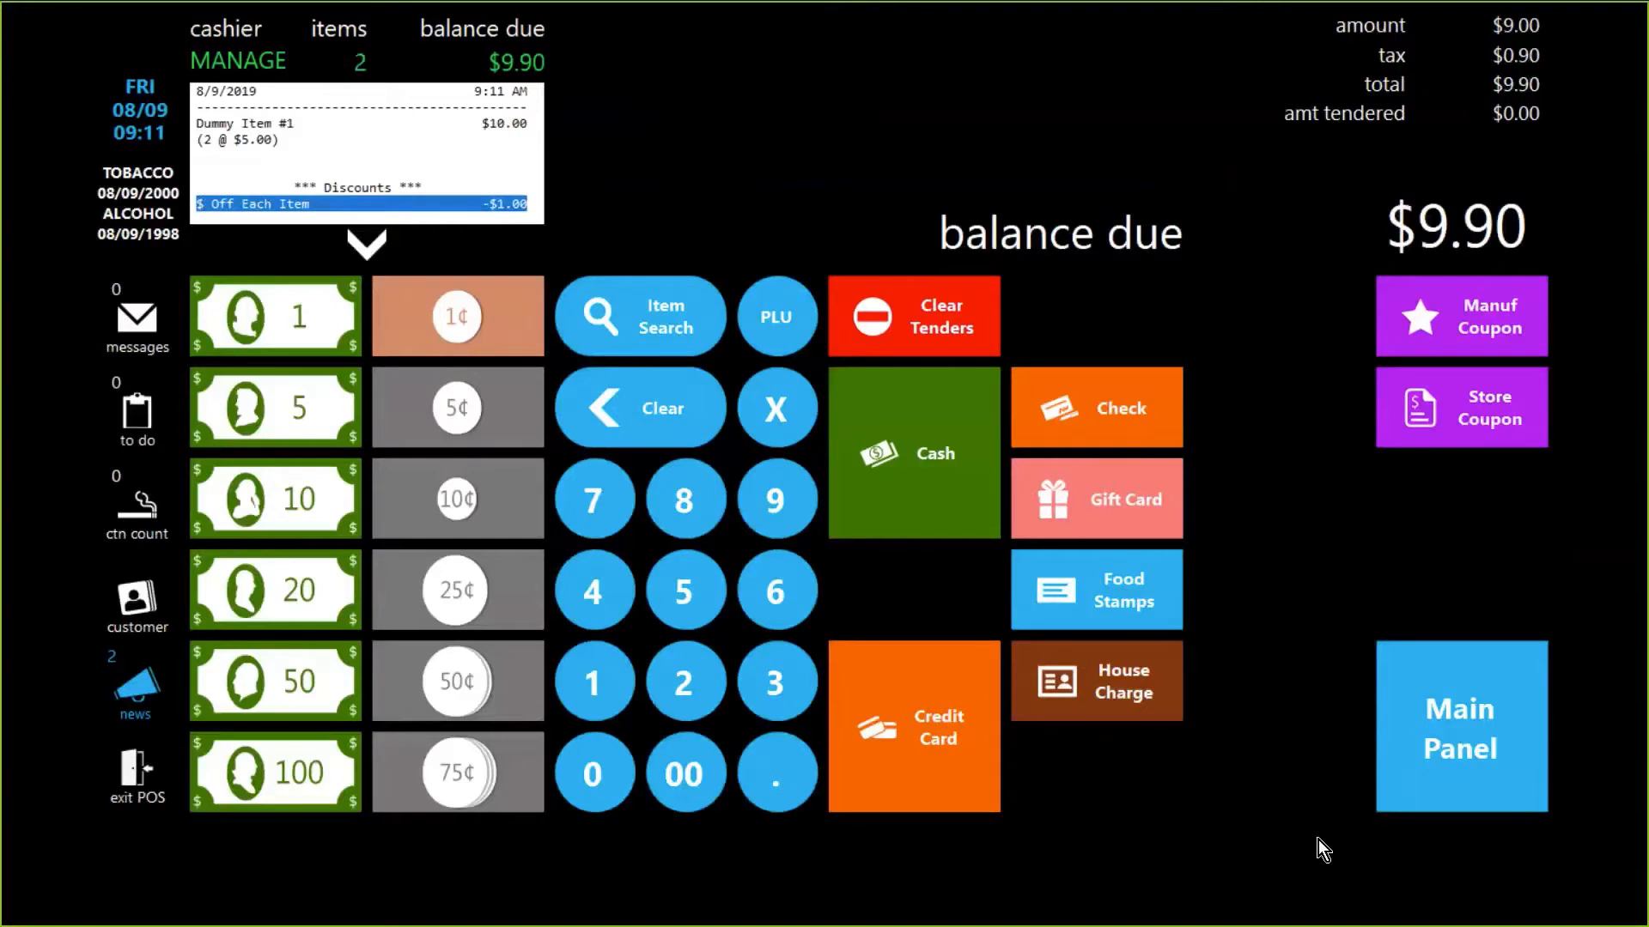
left_click(914, 463)
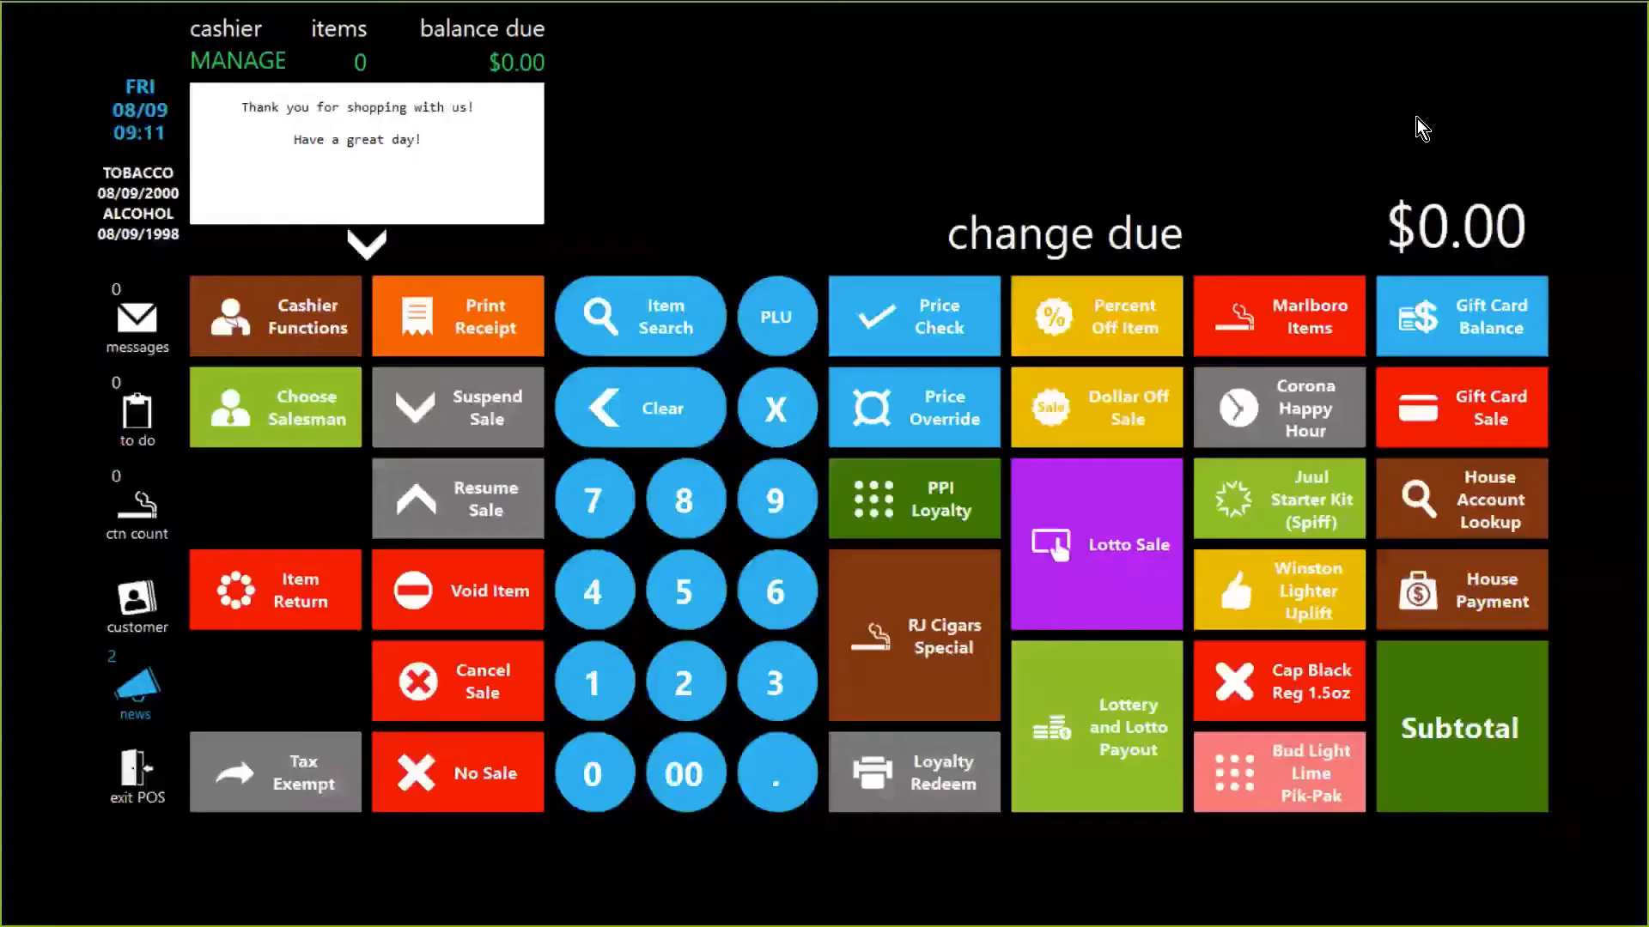
Check the discount's "or More" setting in FasTrax Director, and in the point of sale ring up and subtotal two units of item 20
key("alt+Tab")
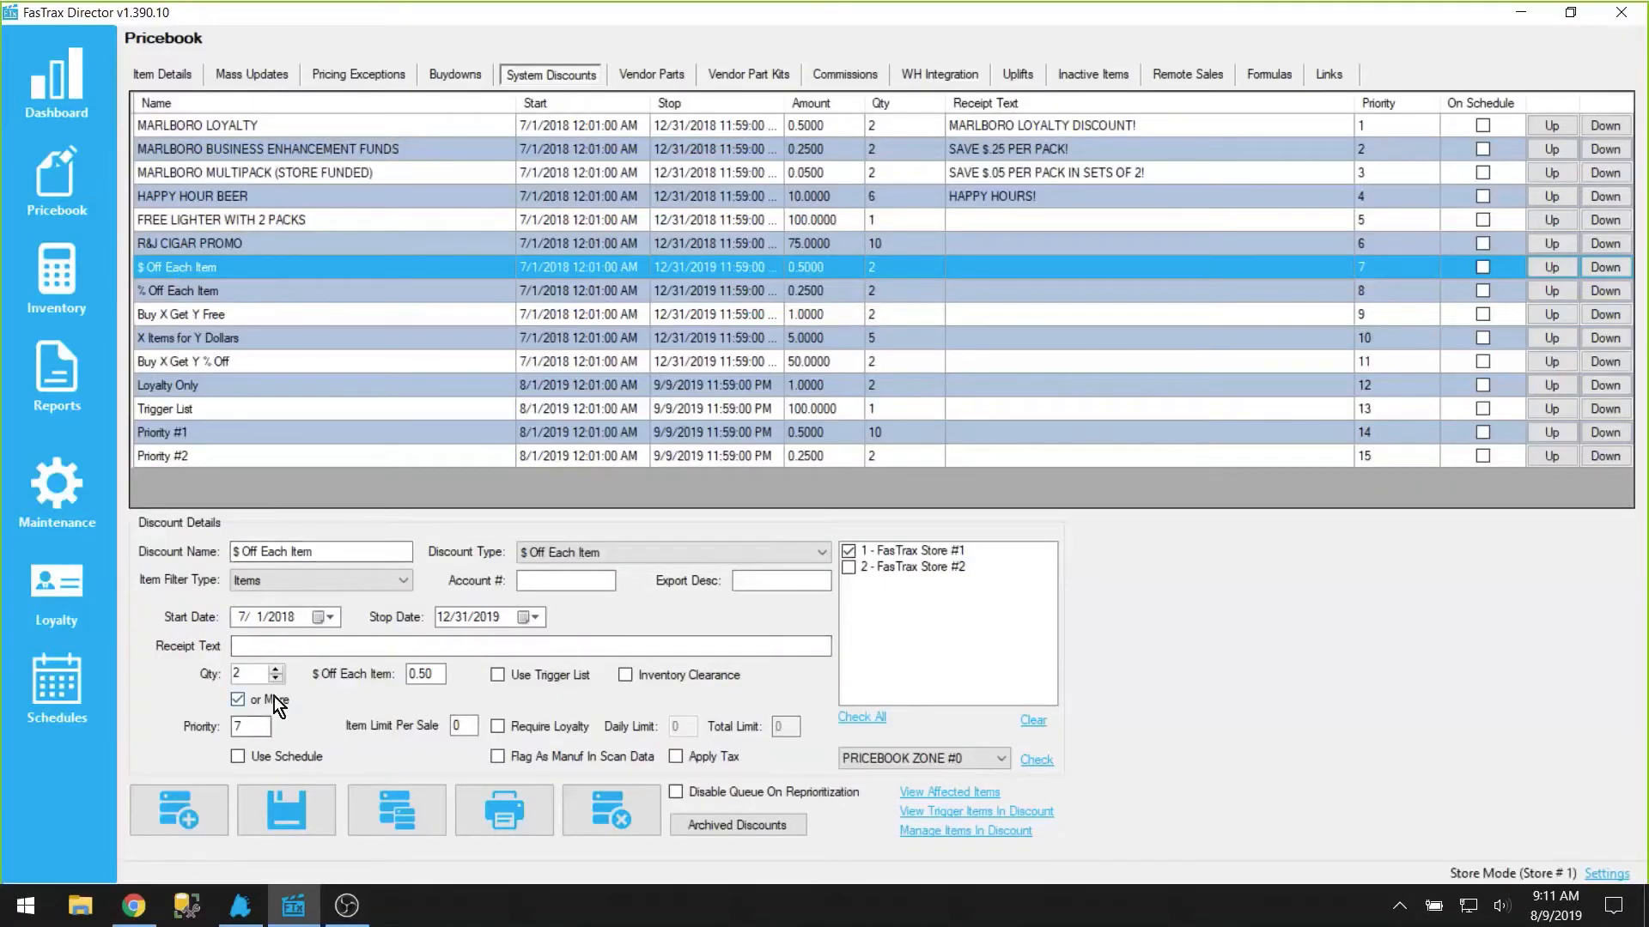
key("alt+Tab")
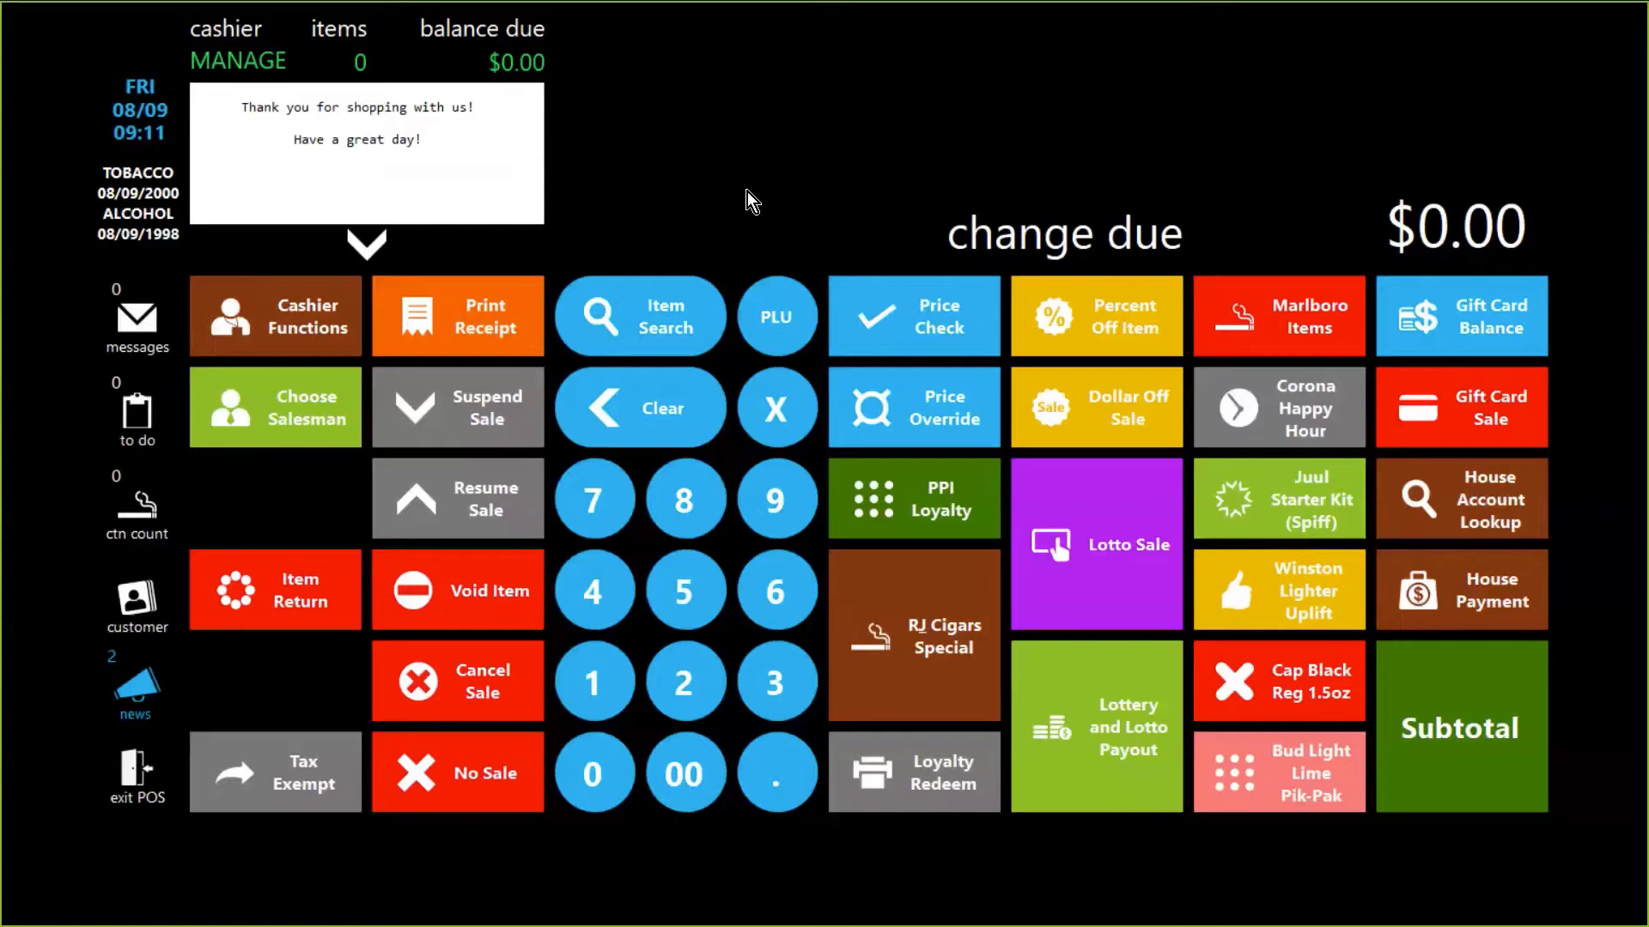
type("20")
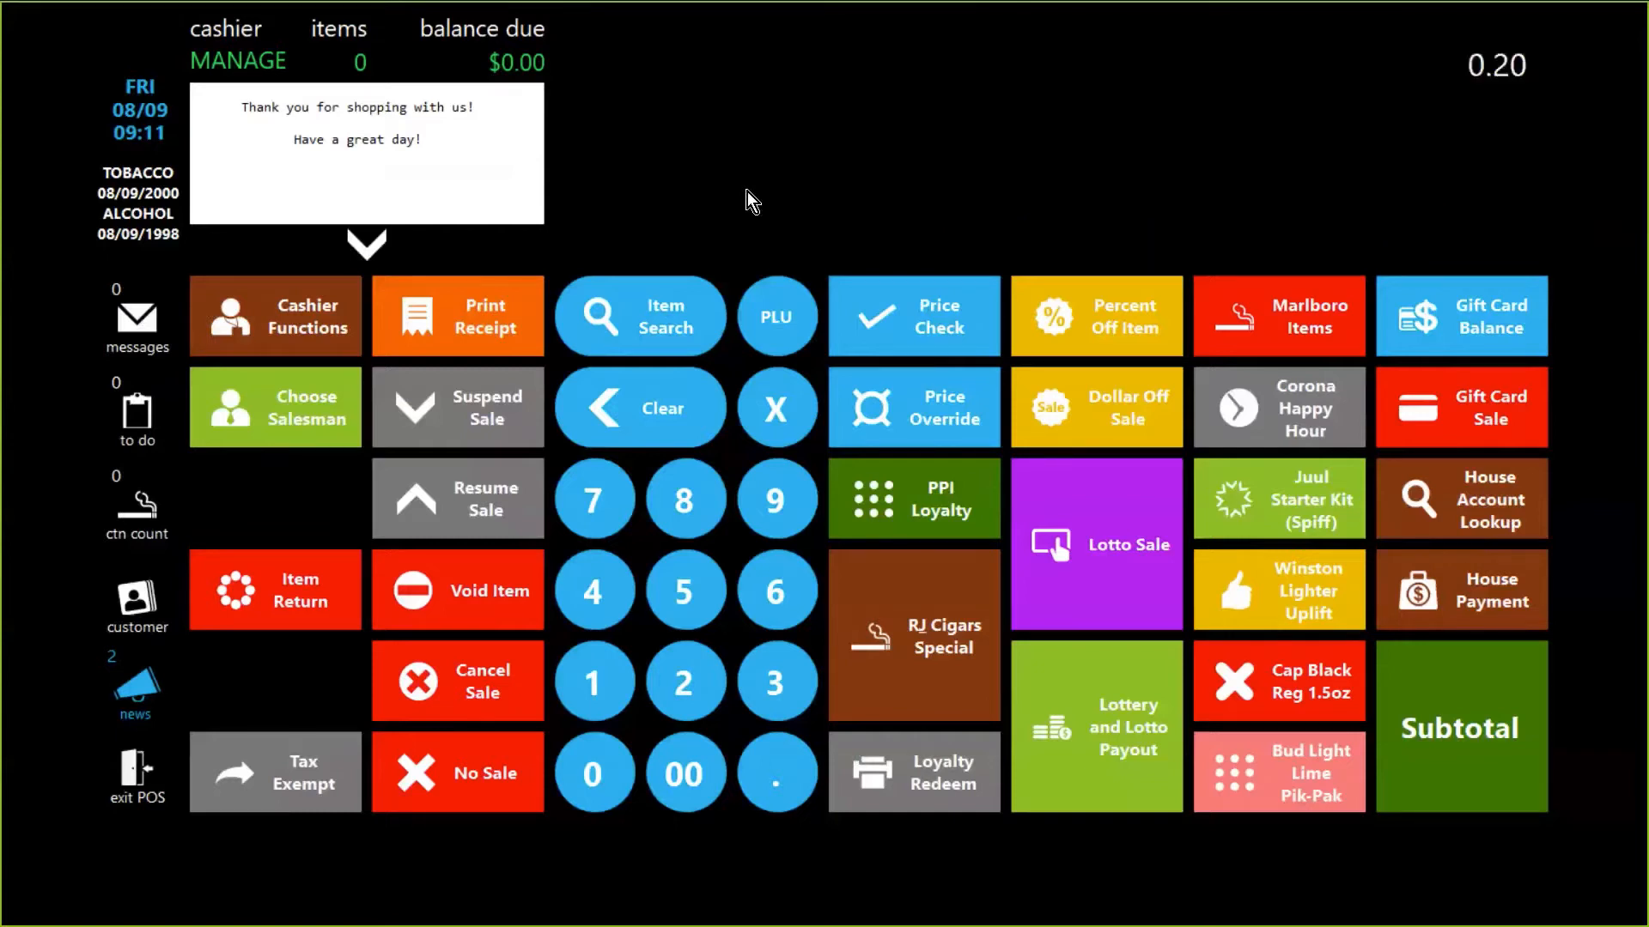
left_click(795, 311)
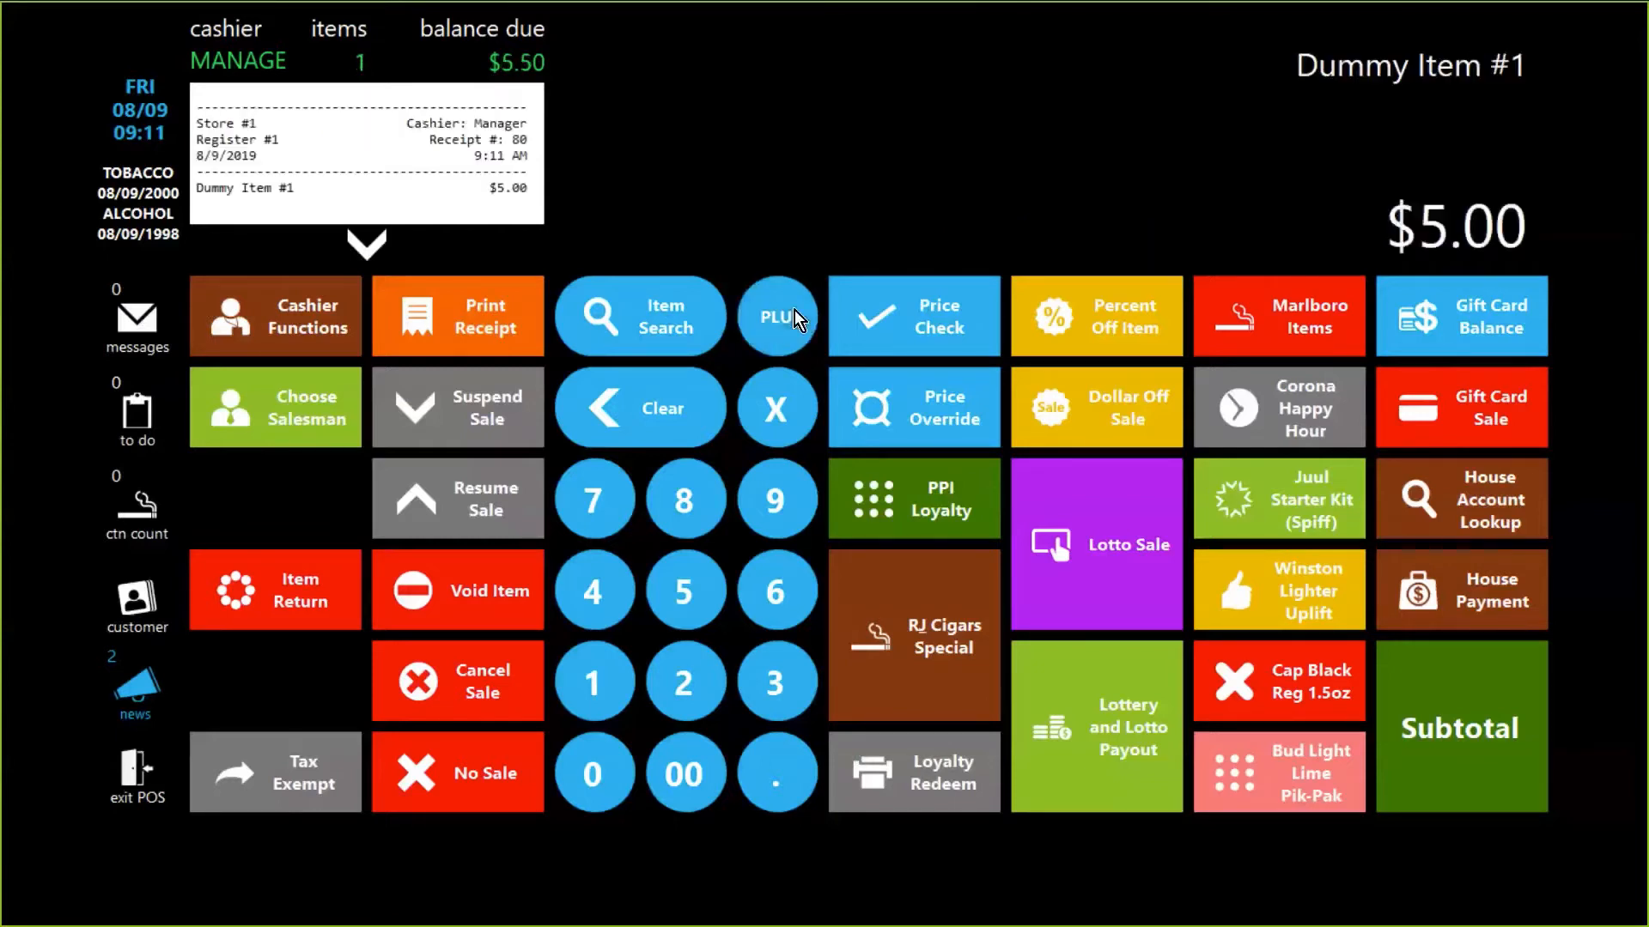
type("20")
left_click(795, 311)
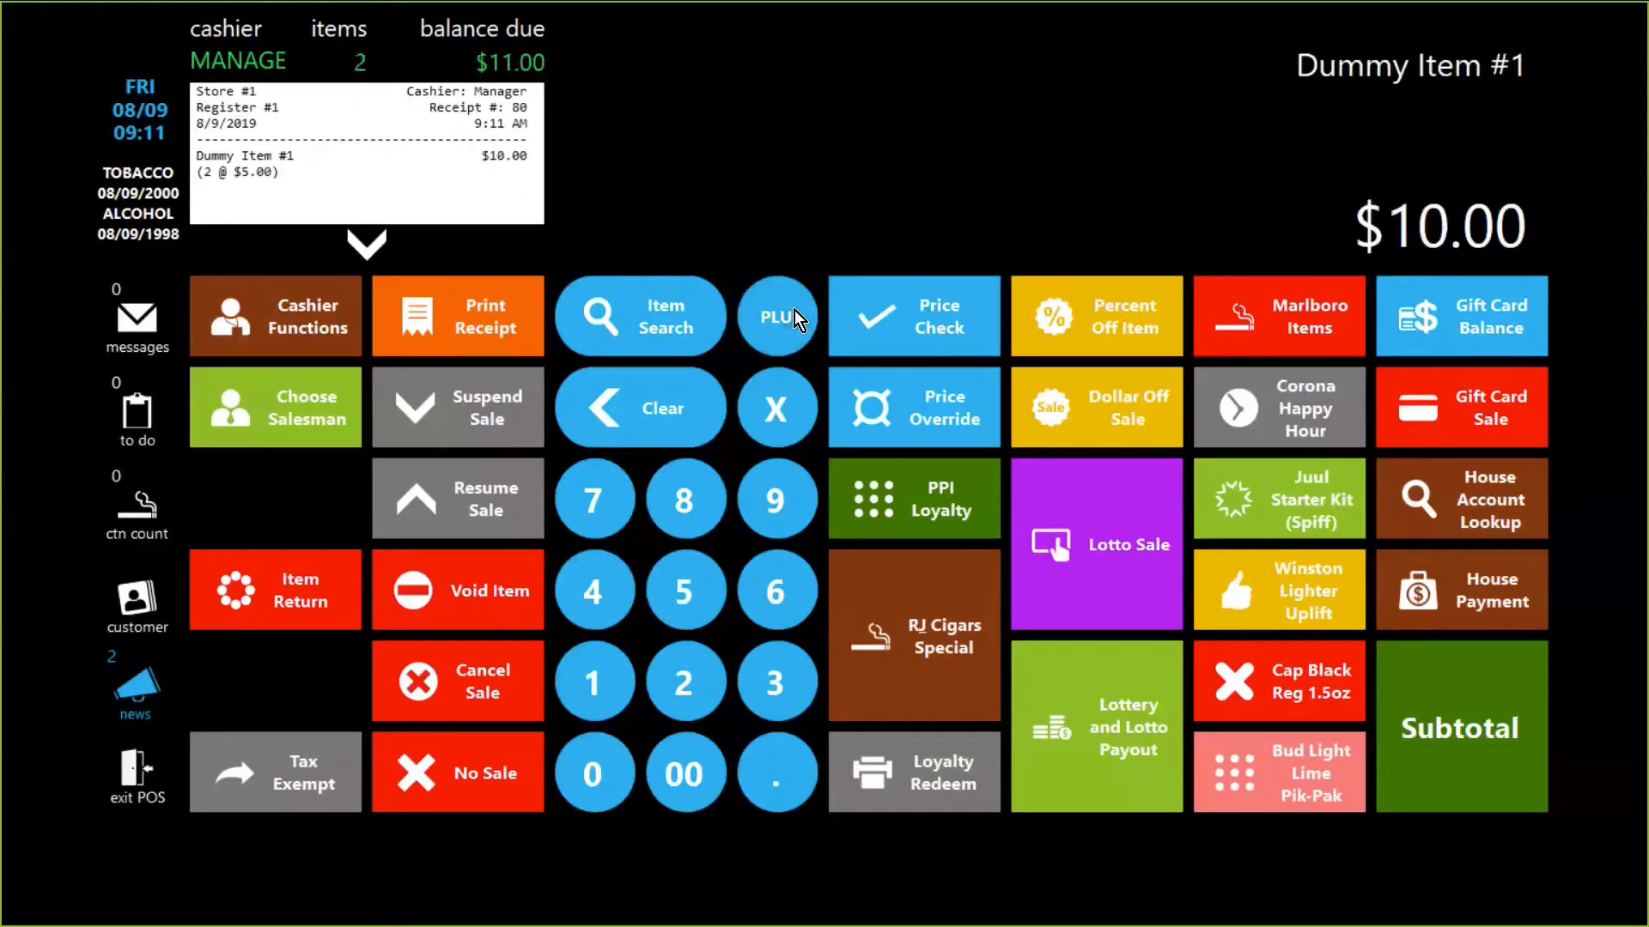
left_click(1502, 739)
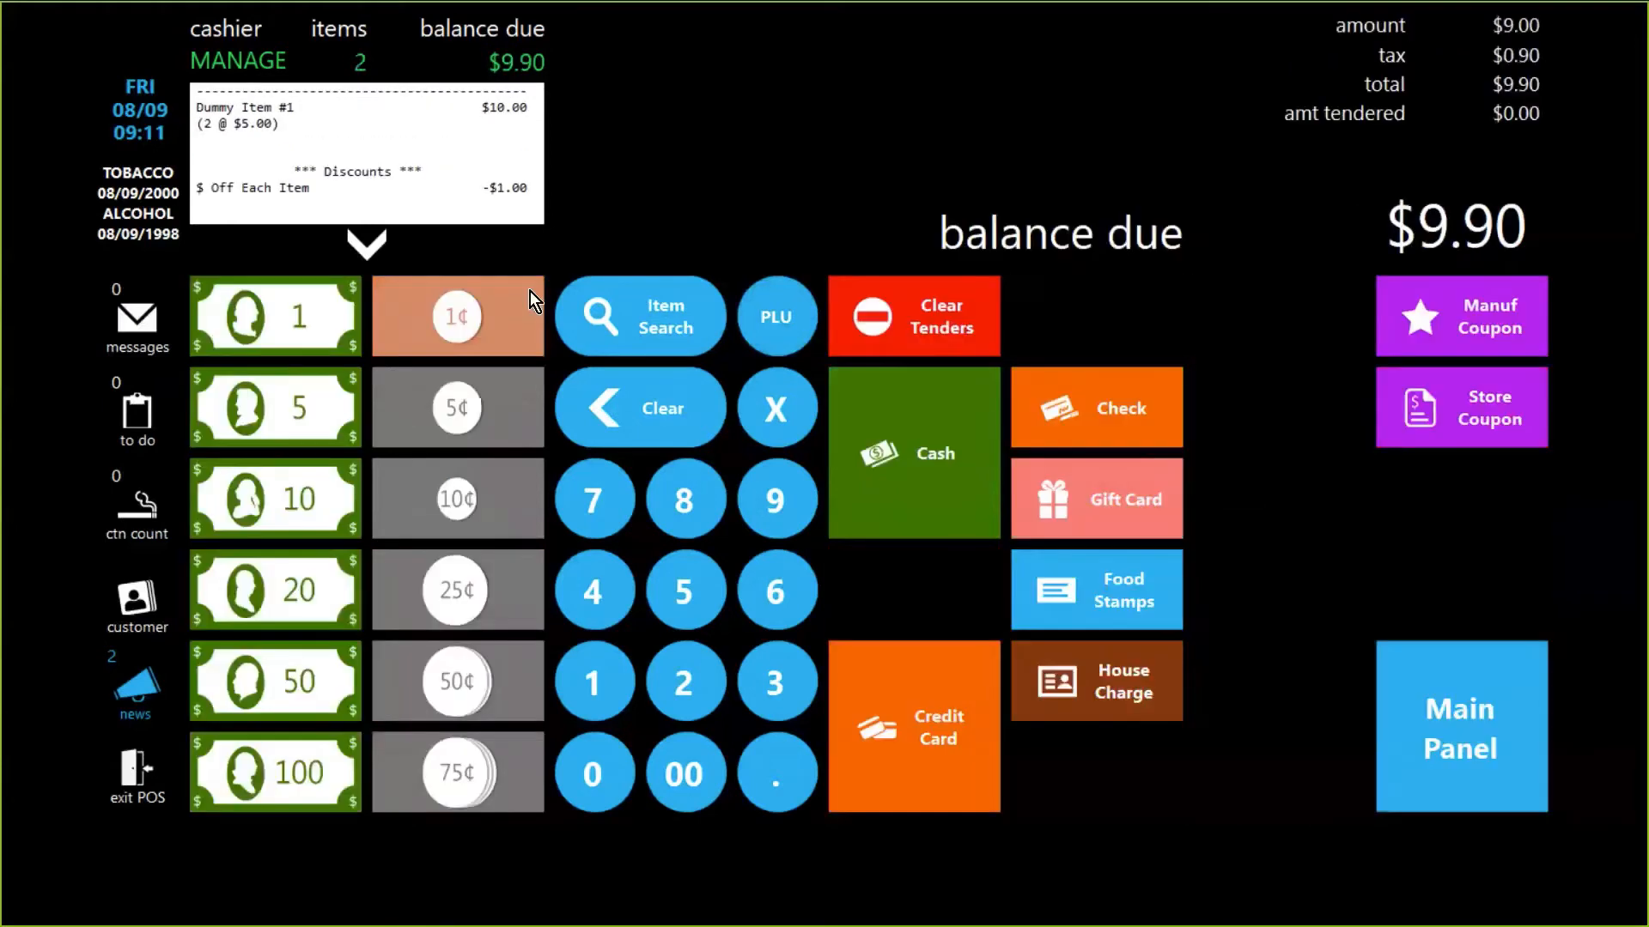
Add a third unit of item 20, check its discount amount on the receipt, and complete the sale with cash
type("20")
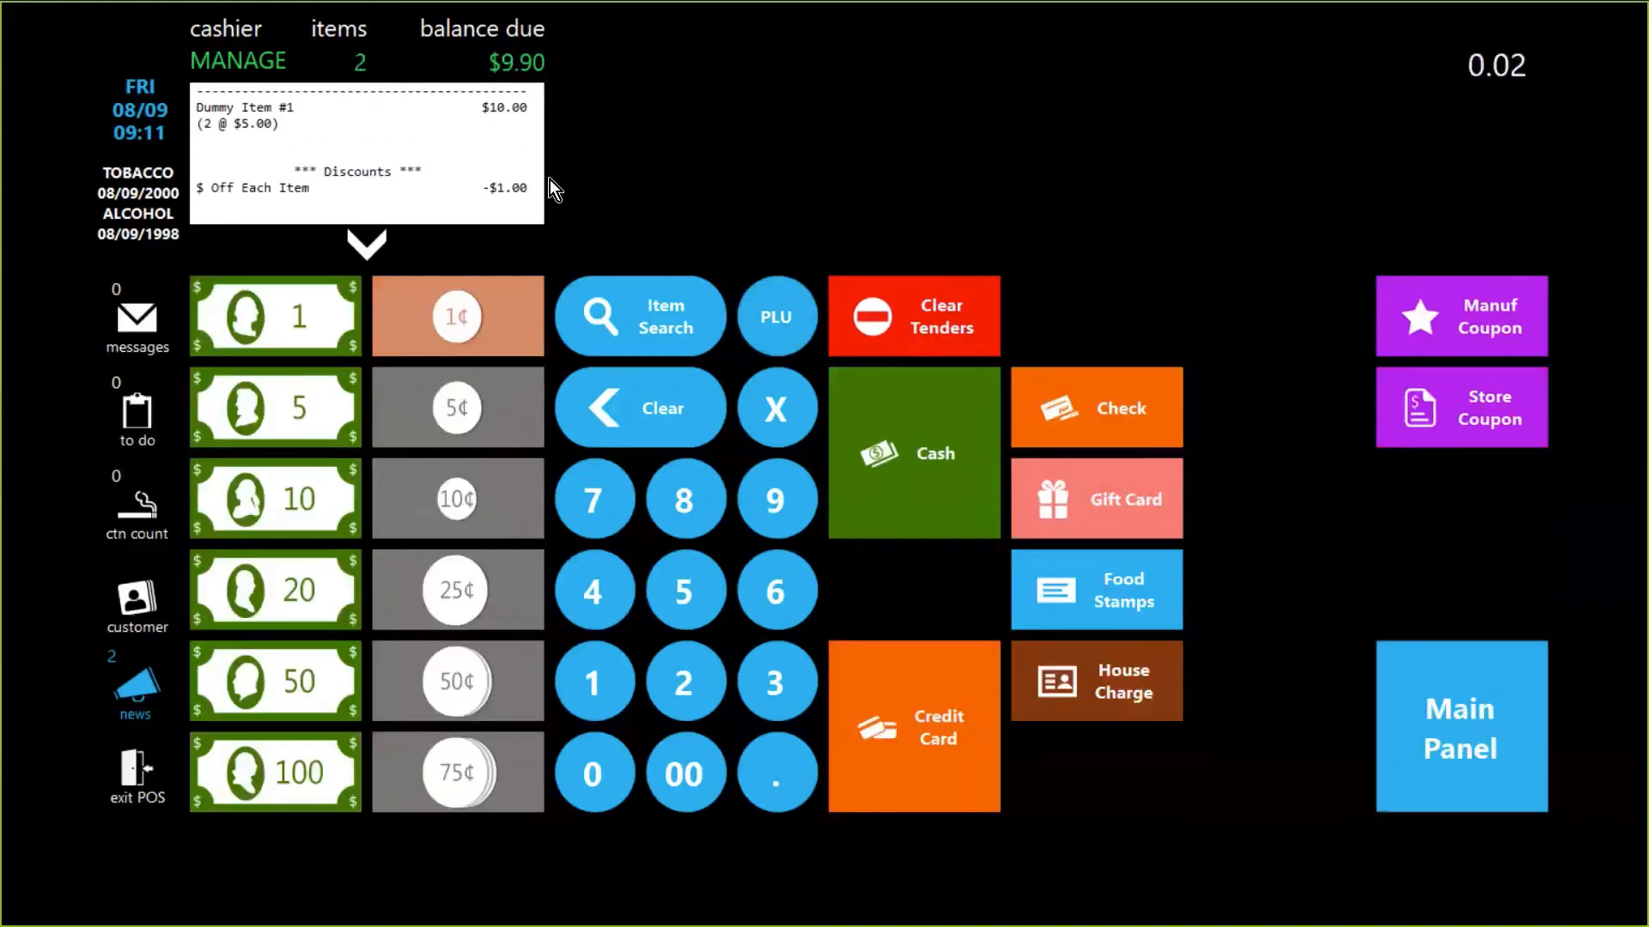
left_click(766, 306)
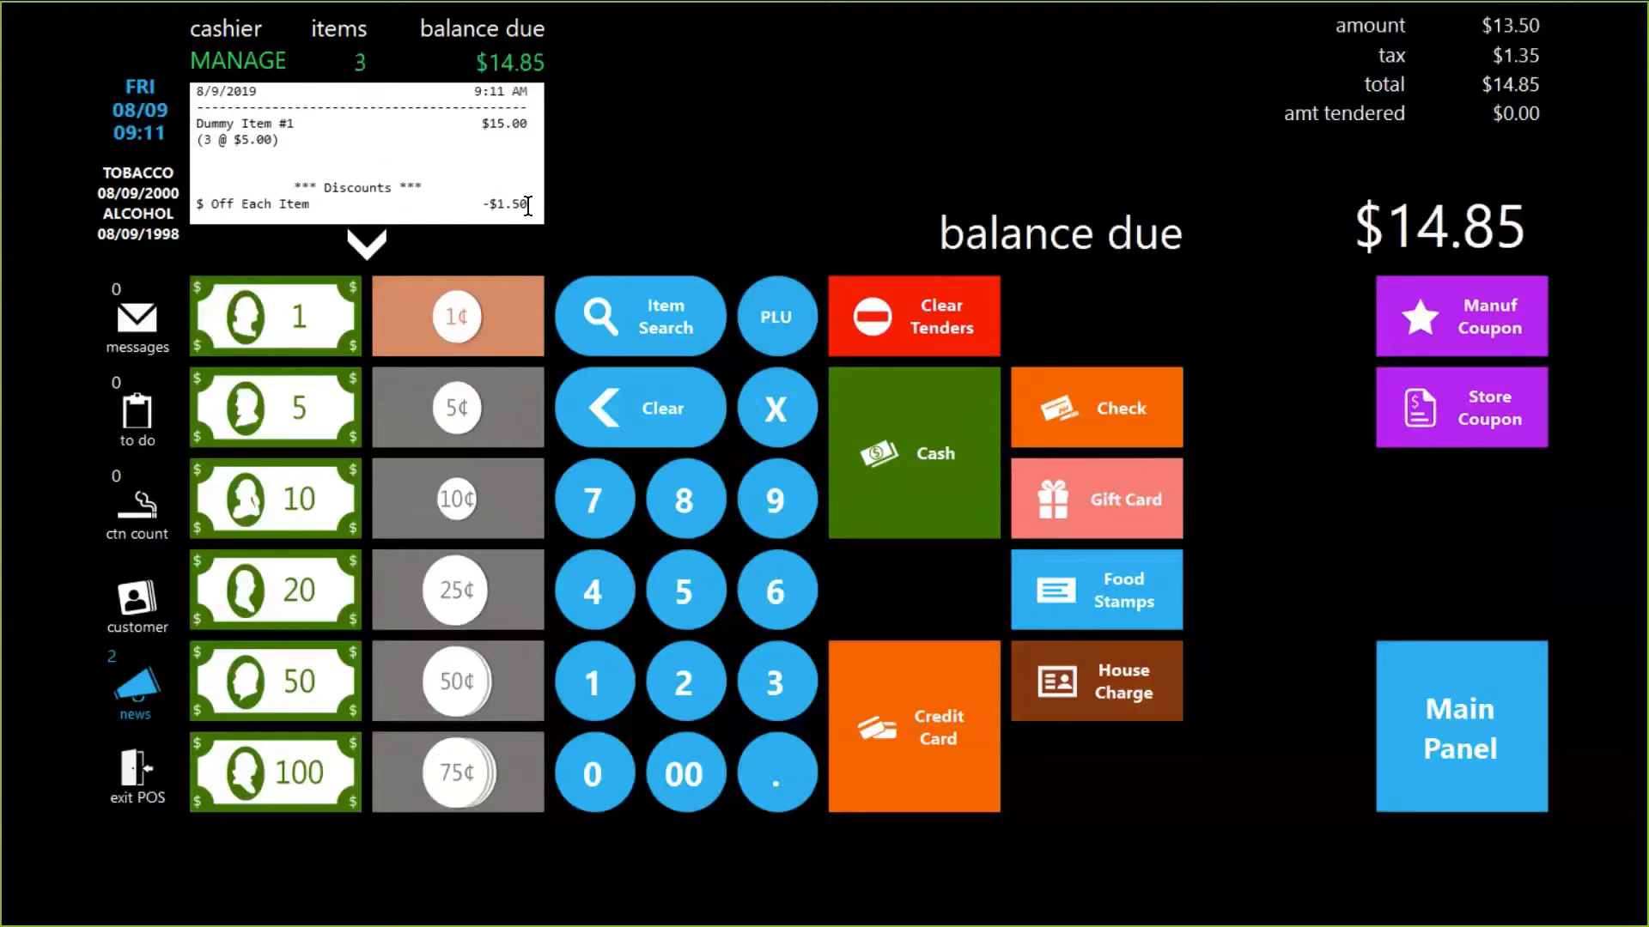
left_click_drag(528, 207, 481, 206)
left_click(924, 416)
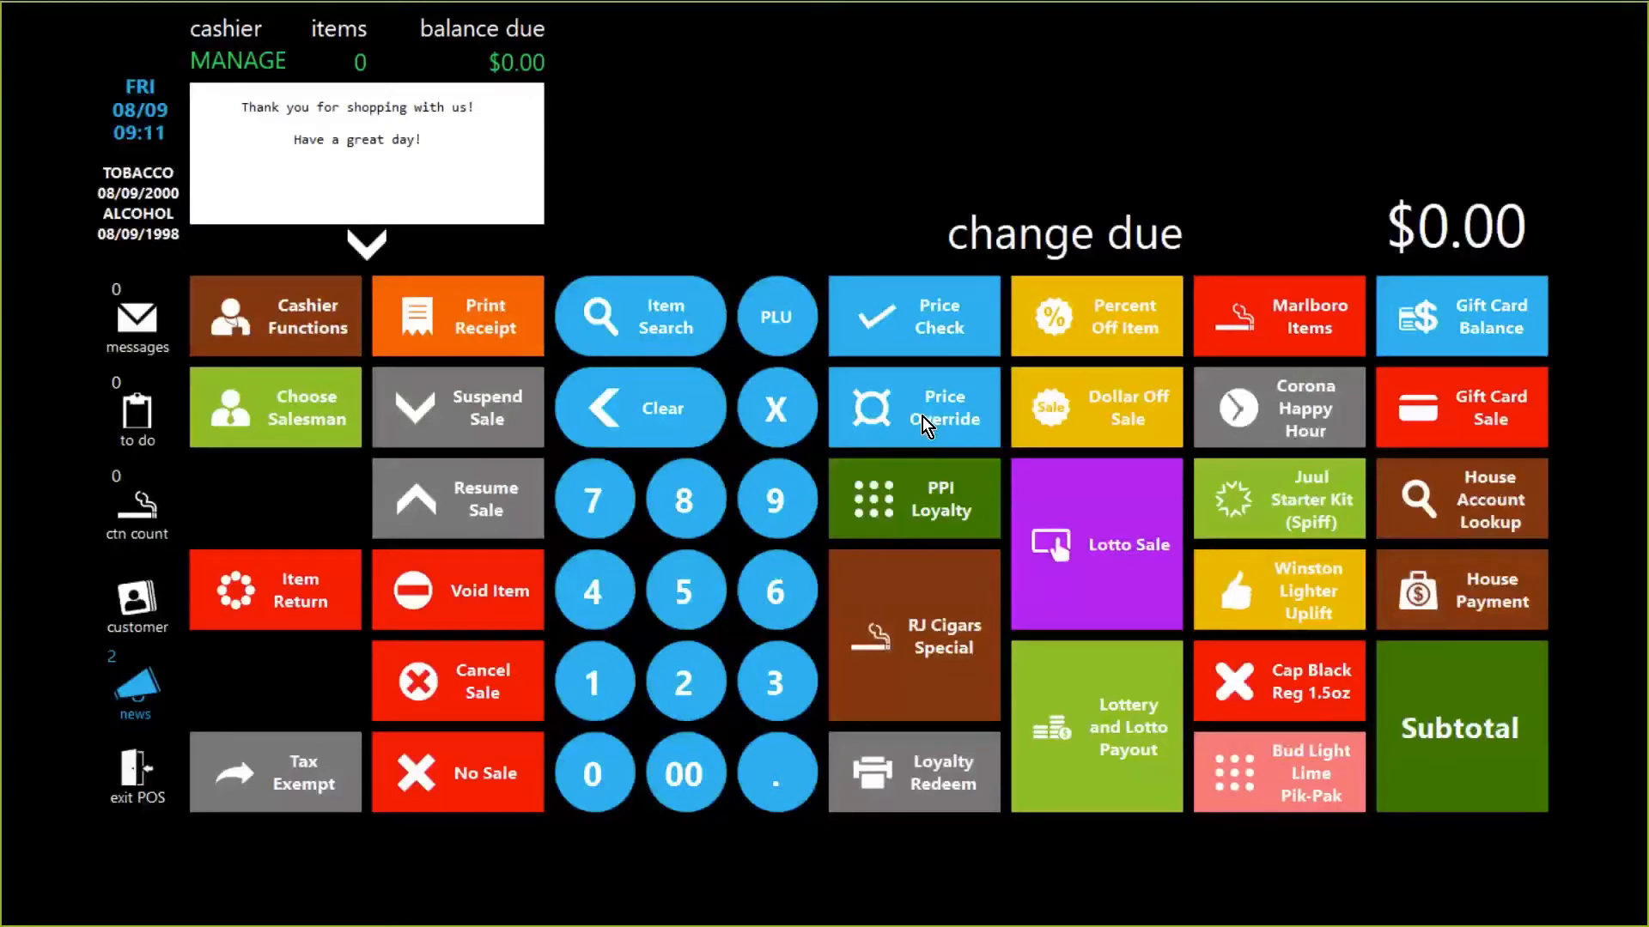
Switch back to FasTrax Director and review the item filter types available for the $ Off Each Item discount
key("alt+Tab")
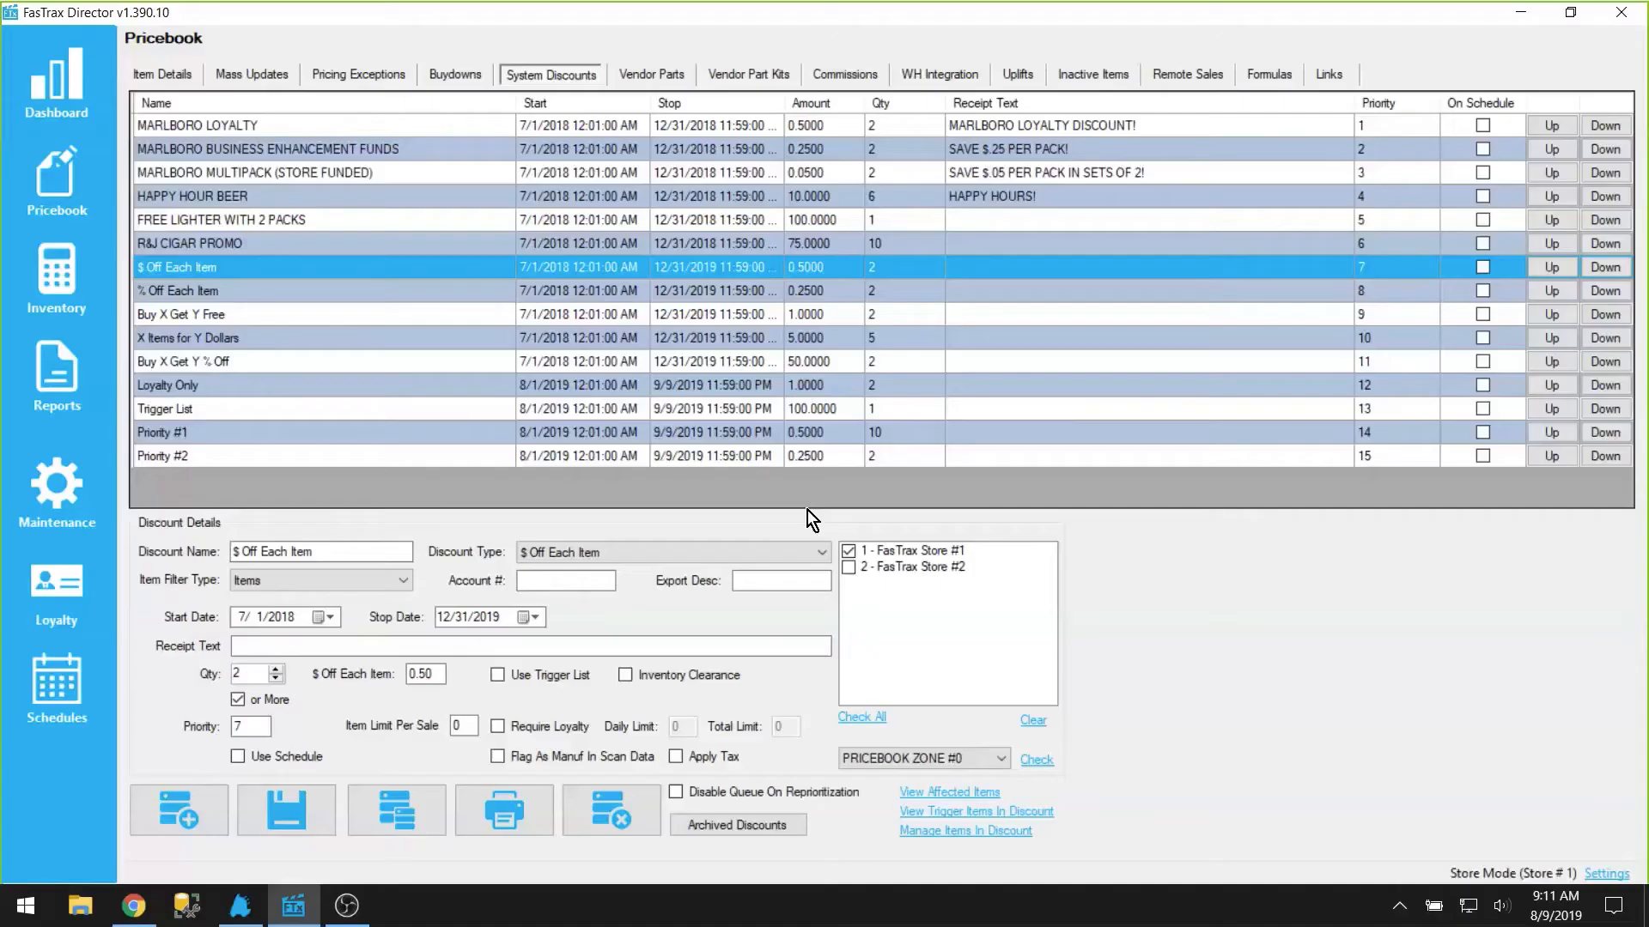
left_click(285, 580)
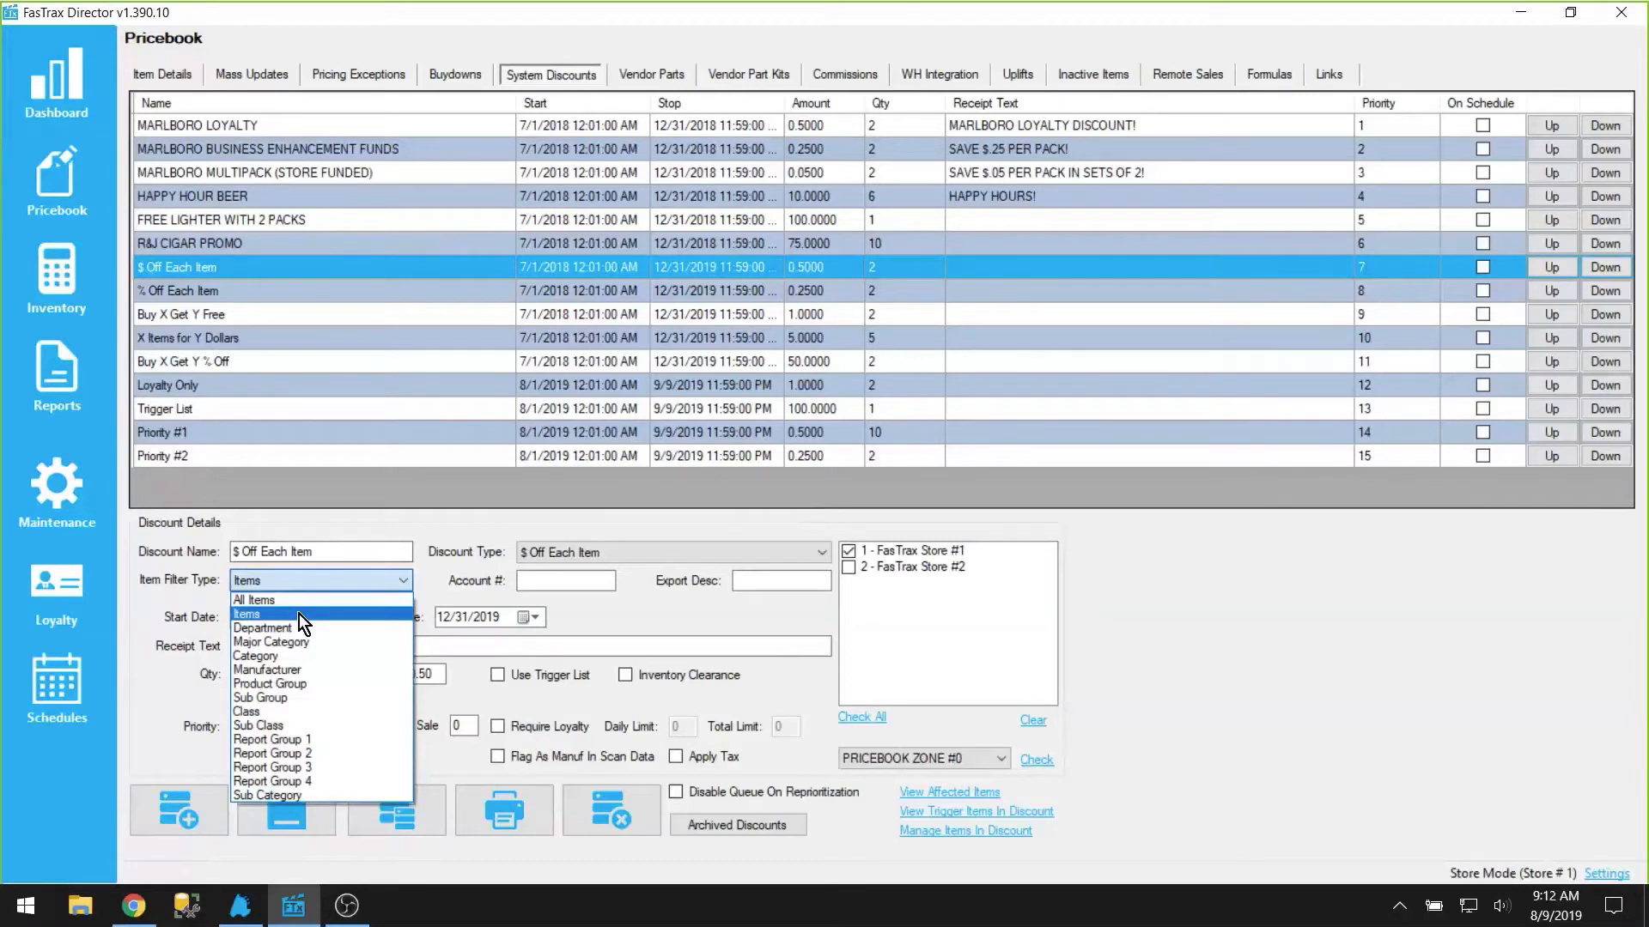
left_click(1263, 696)
Look up the item with UPC number 20 in the pricebook's item details
left_click(165, 72)
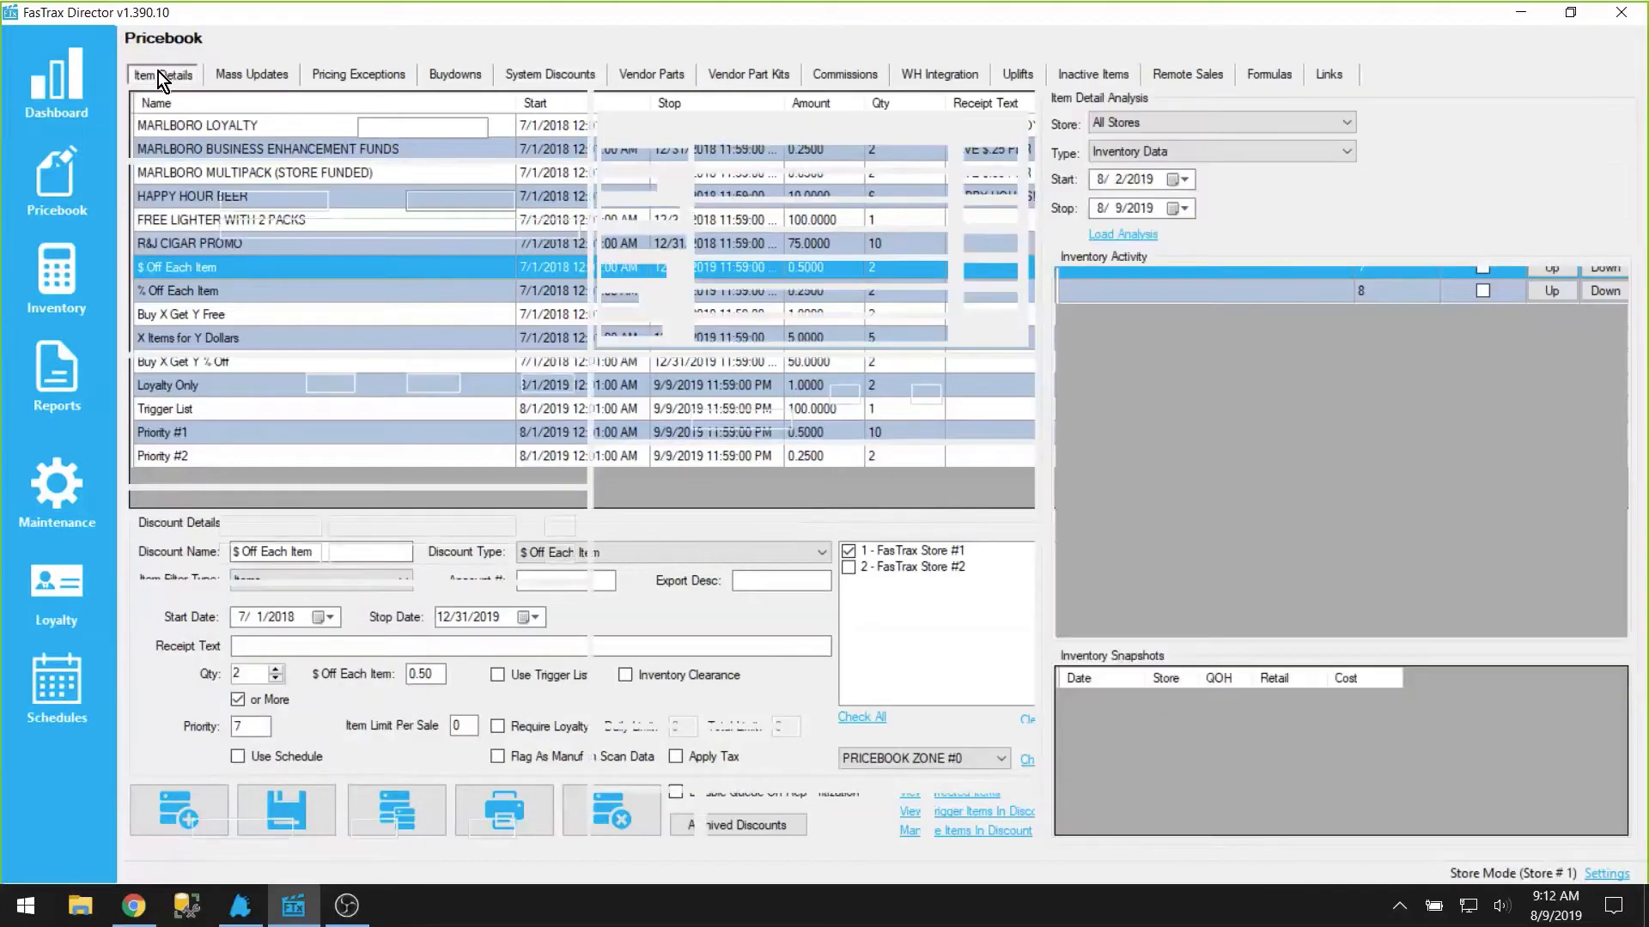
left_click(414, 131)
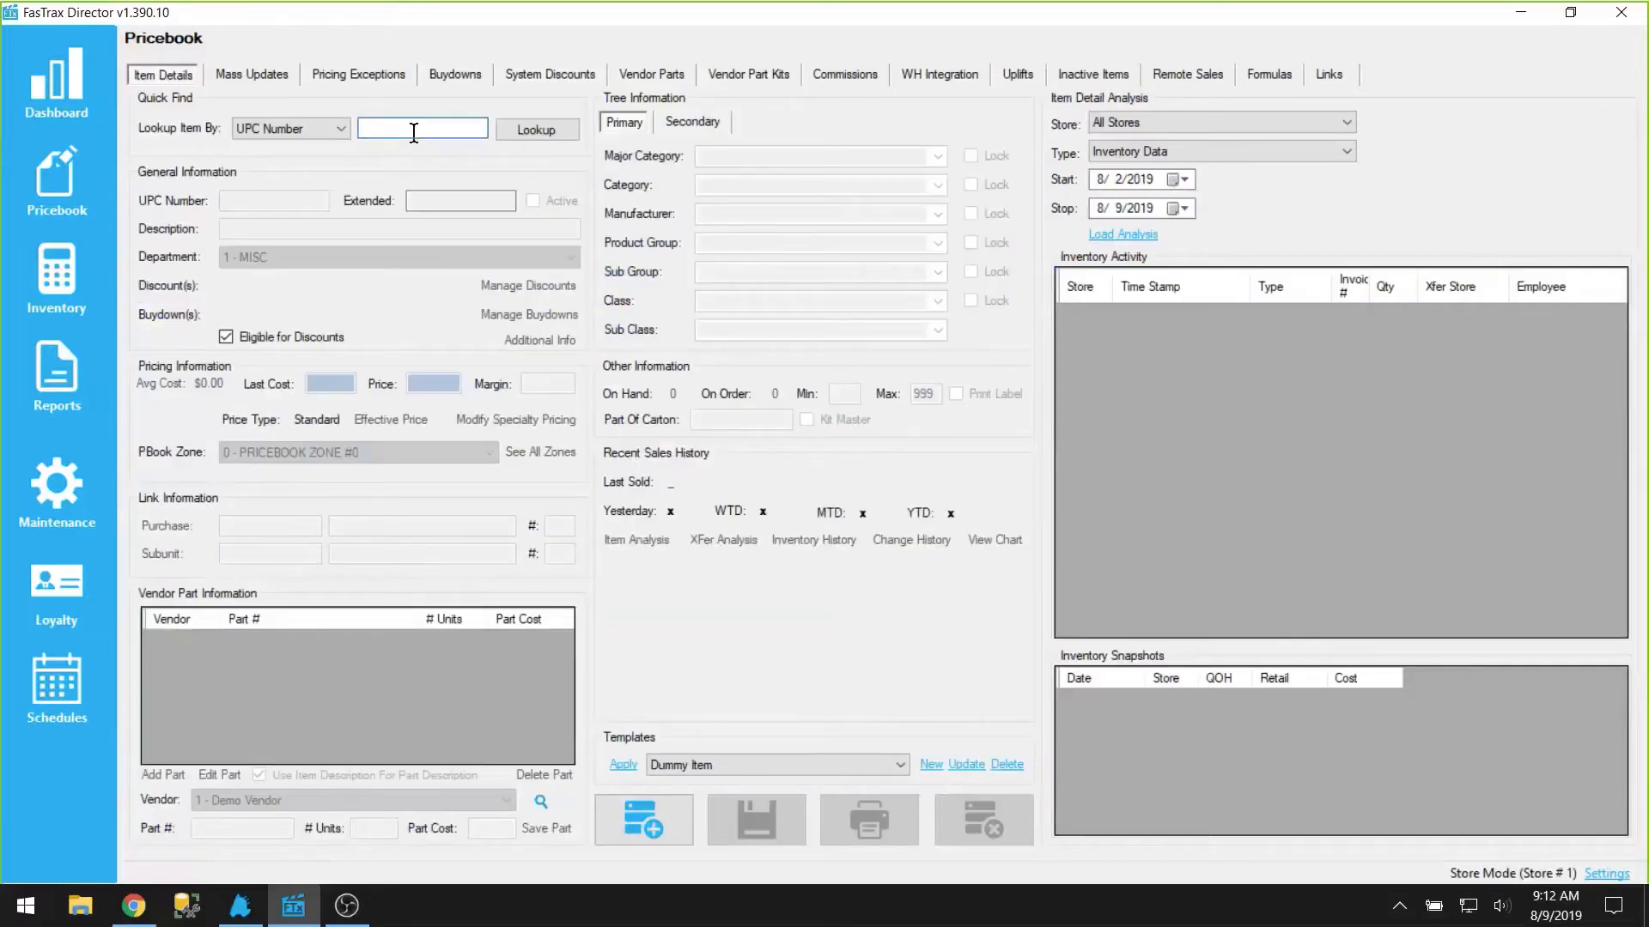
type("20")
key("Return")
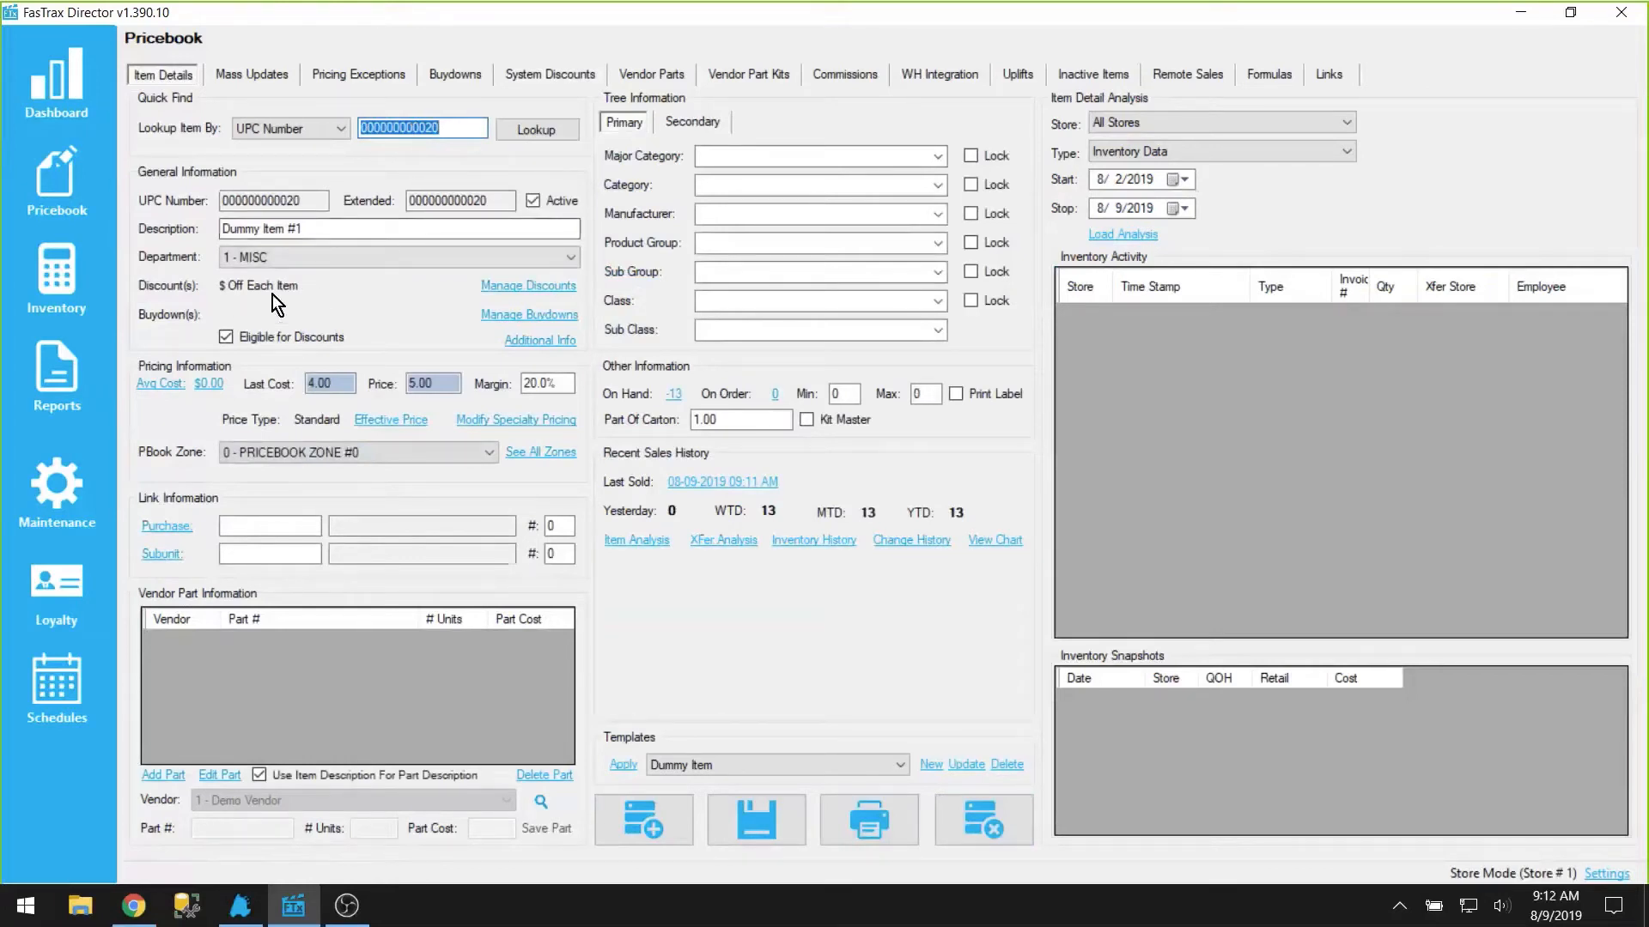
Review the discounts Dummy Item #1 belongs to and the discounts it can join as a discounted or trigger item
left_click(512, 294)
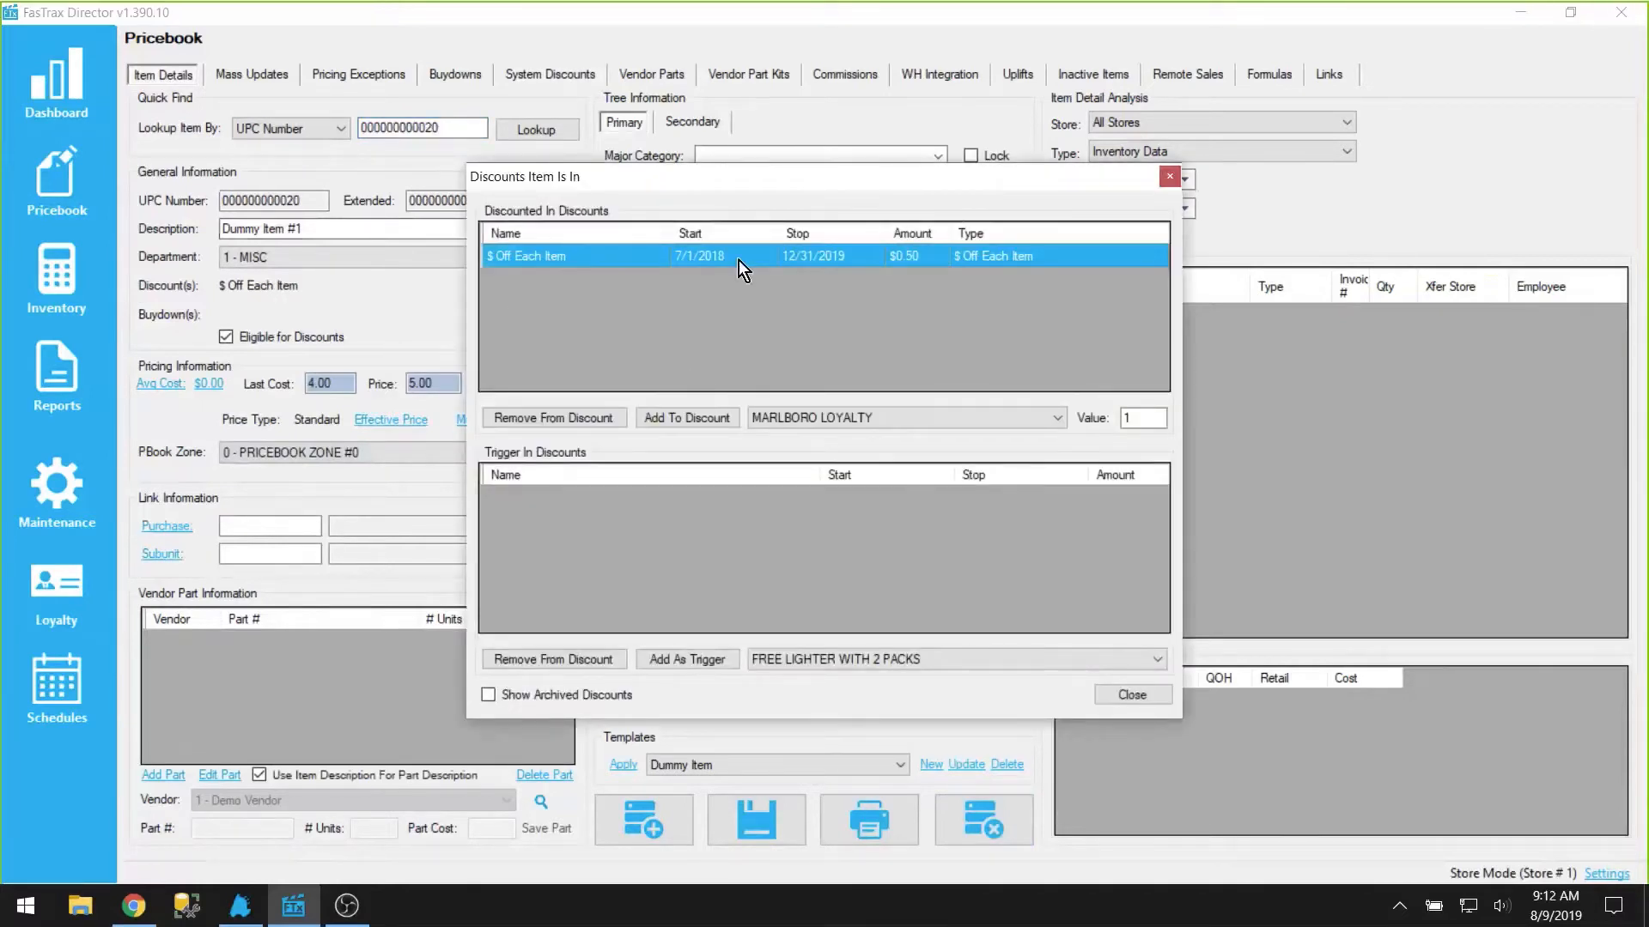
left_click(885, 419)
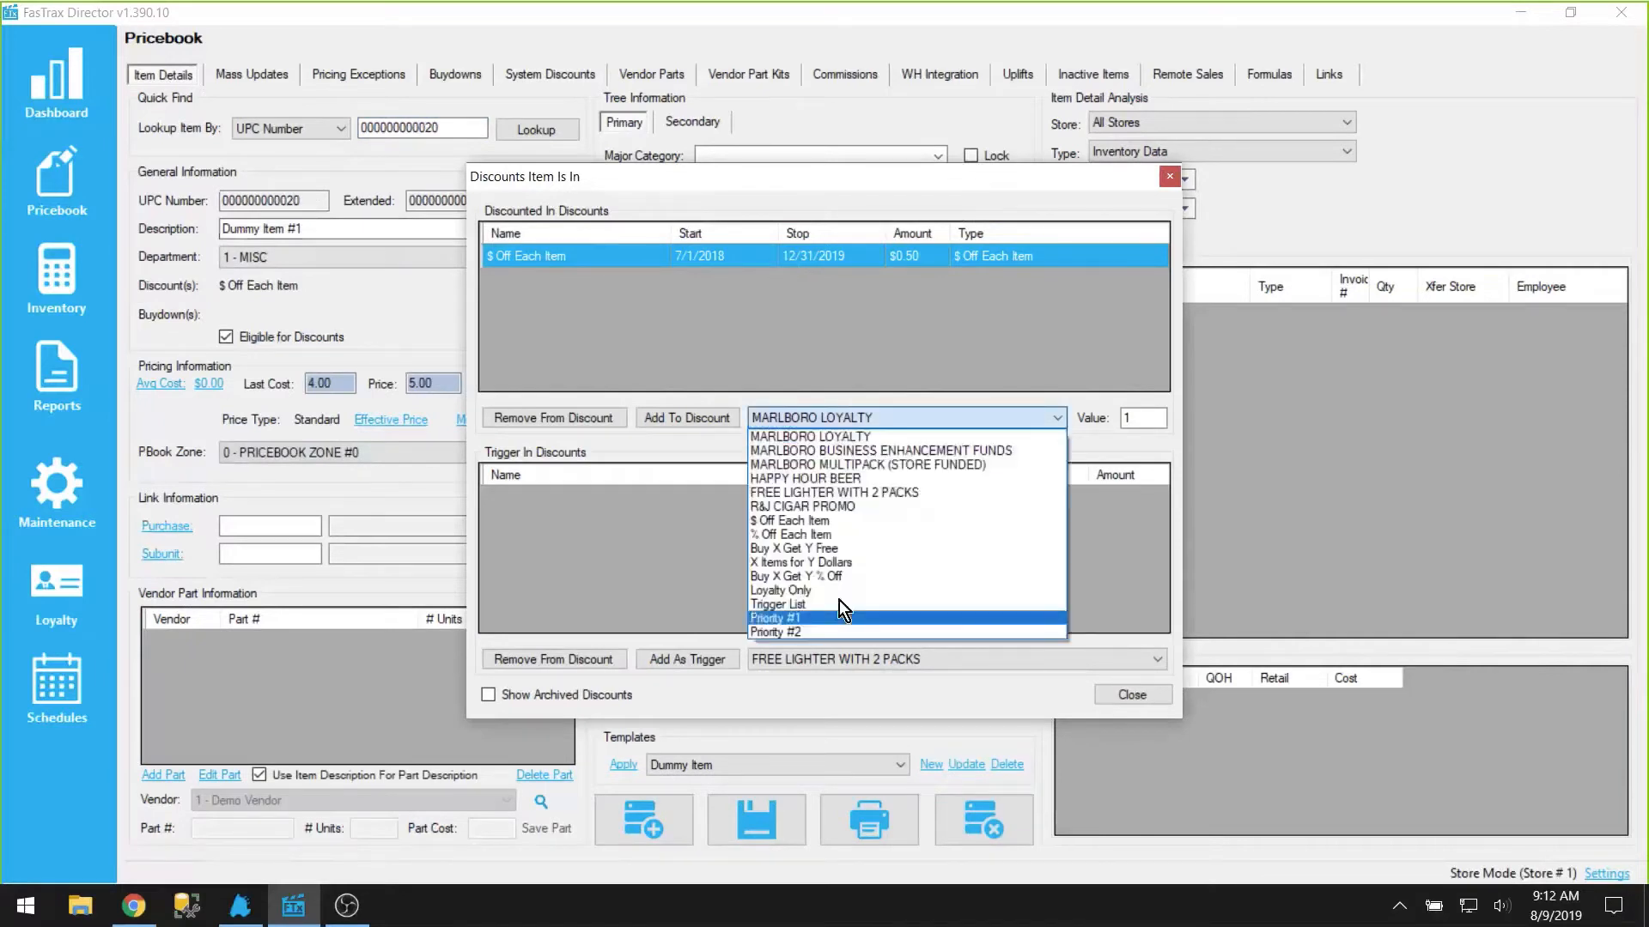
left_click(867, 426)
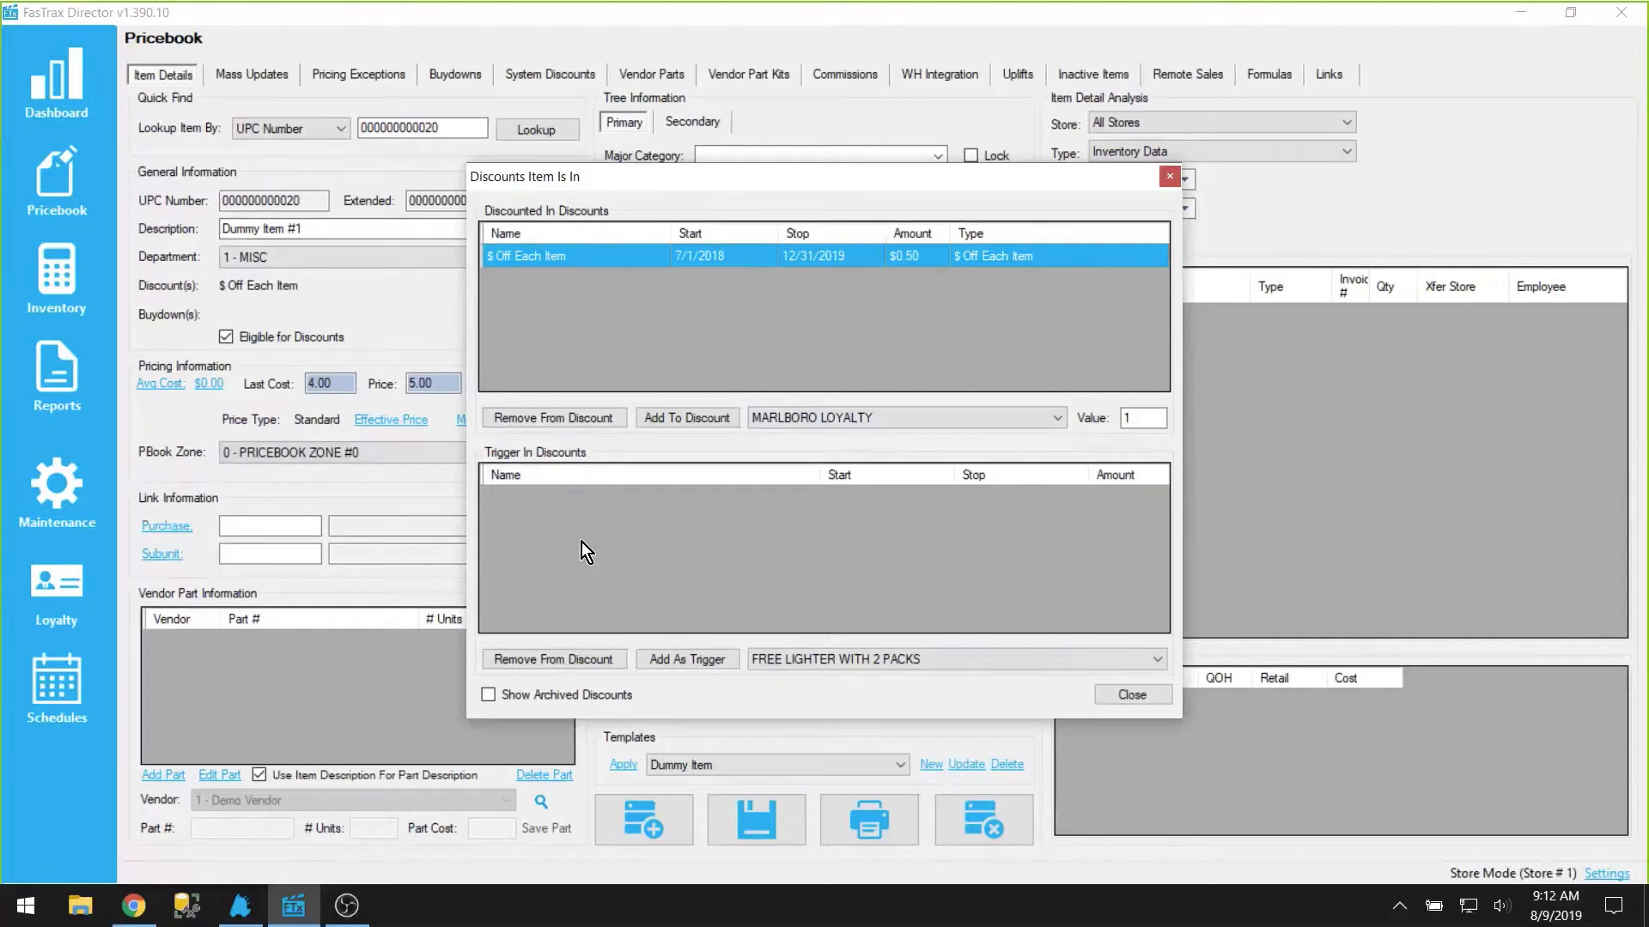
left_click(884, 658)
left_click(887, 651)
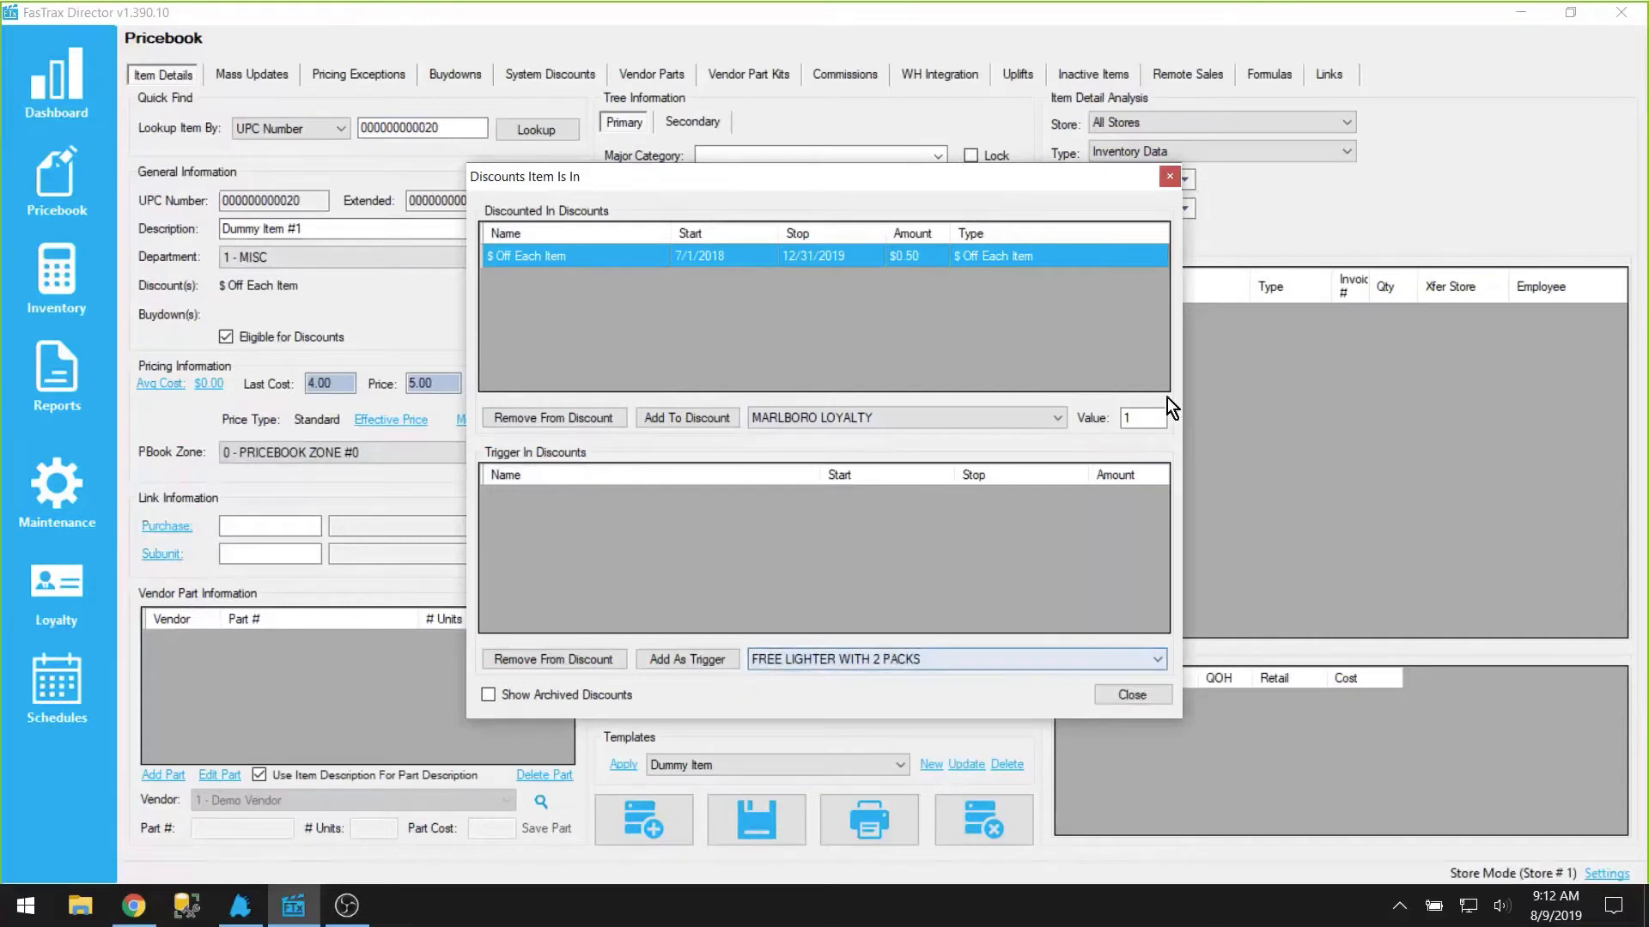
left_click(1169, 176)
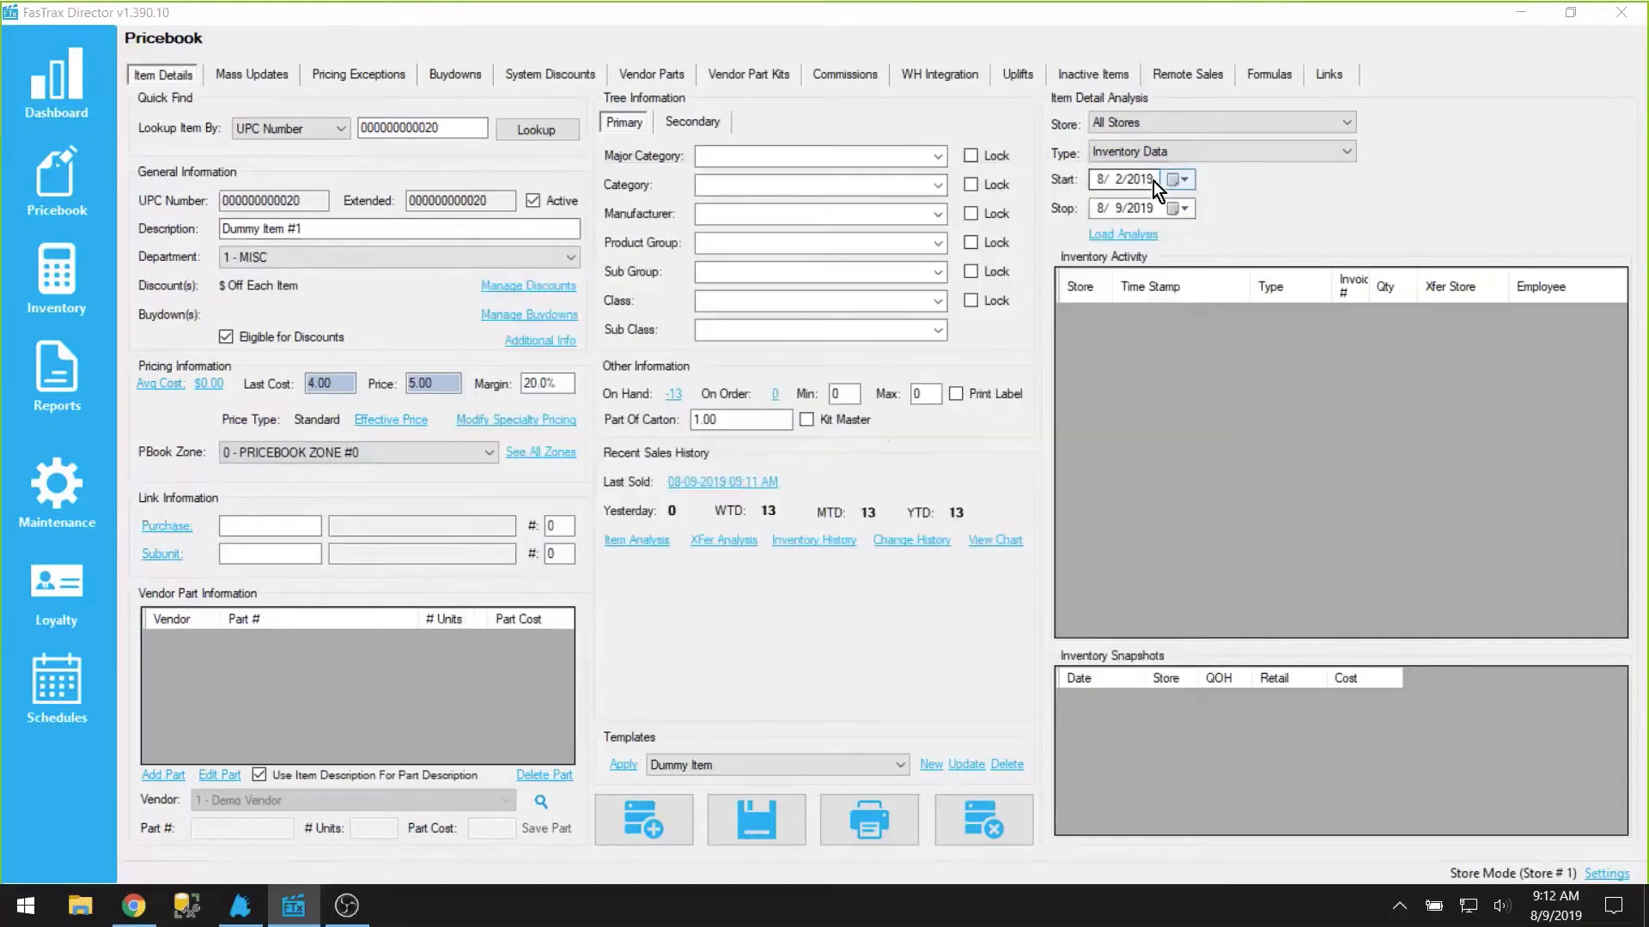
Filter the mass updates item list down to only Dummy Item #1
left_click(260, 73)
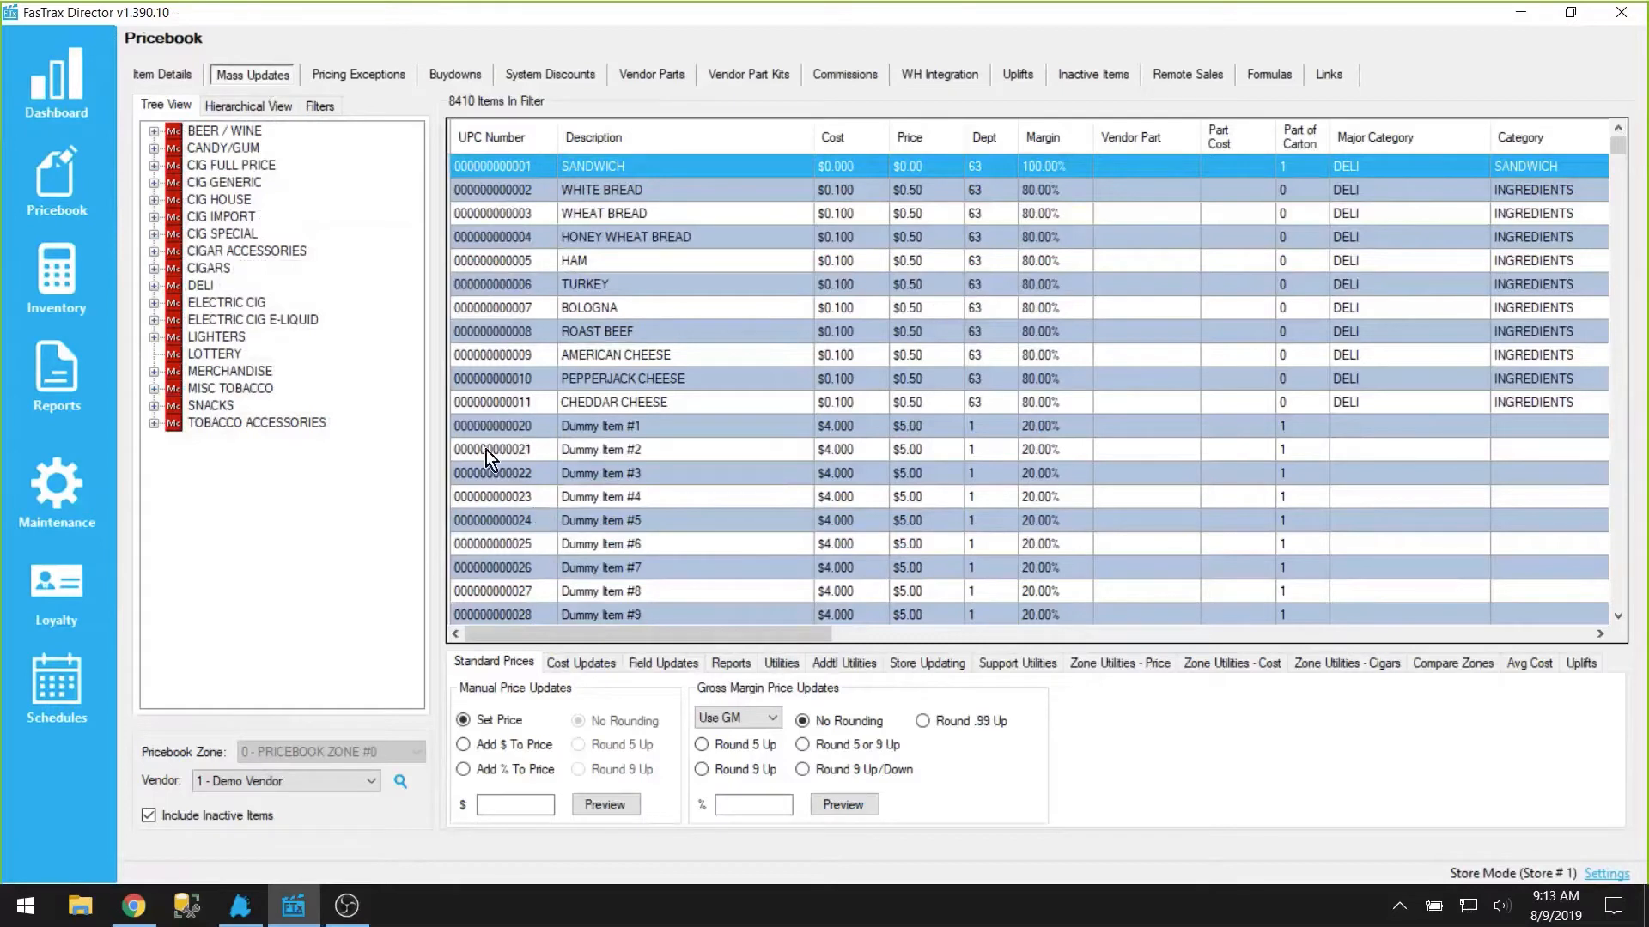
right_click(491, 426)
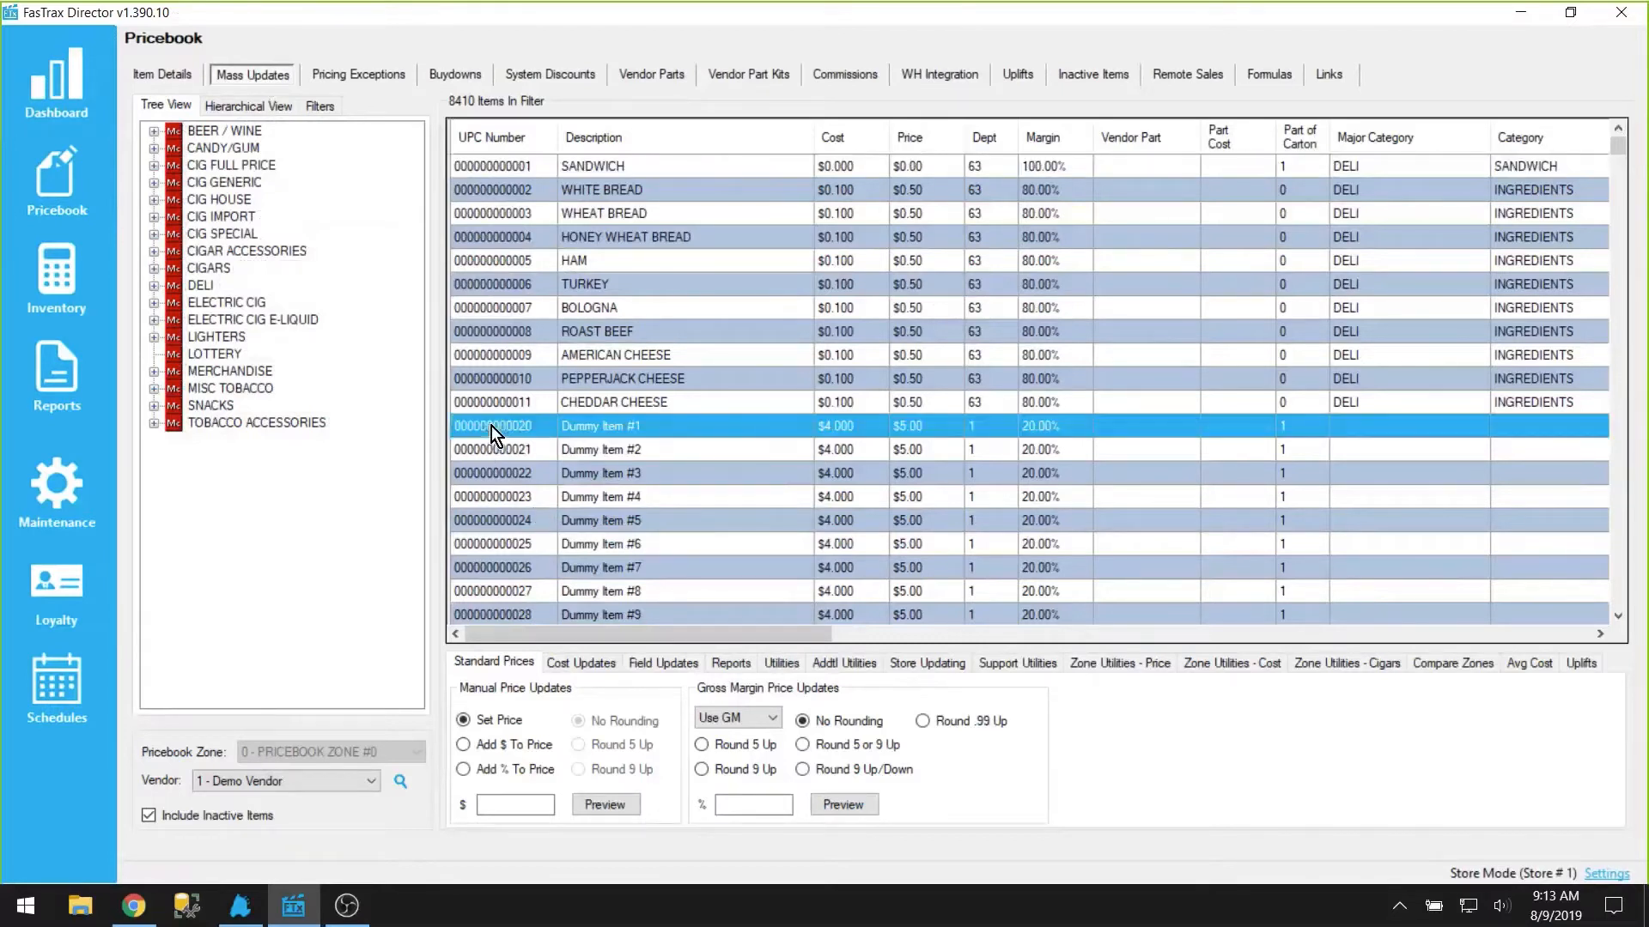
left_click(560, 491)
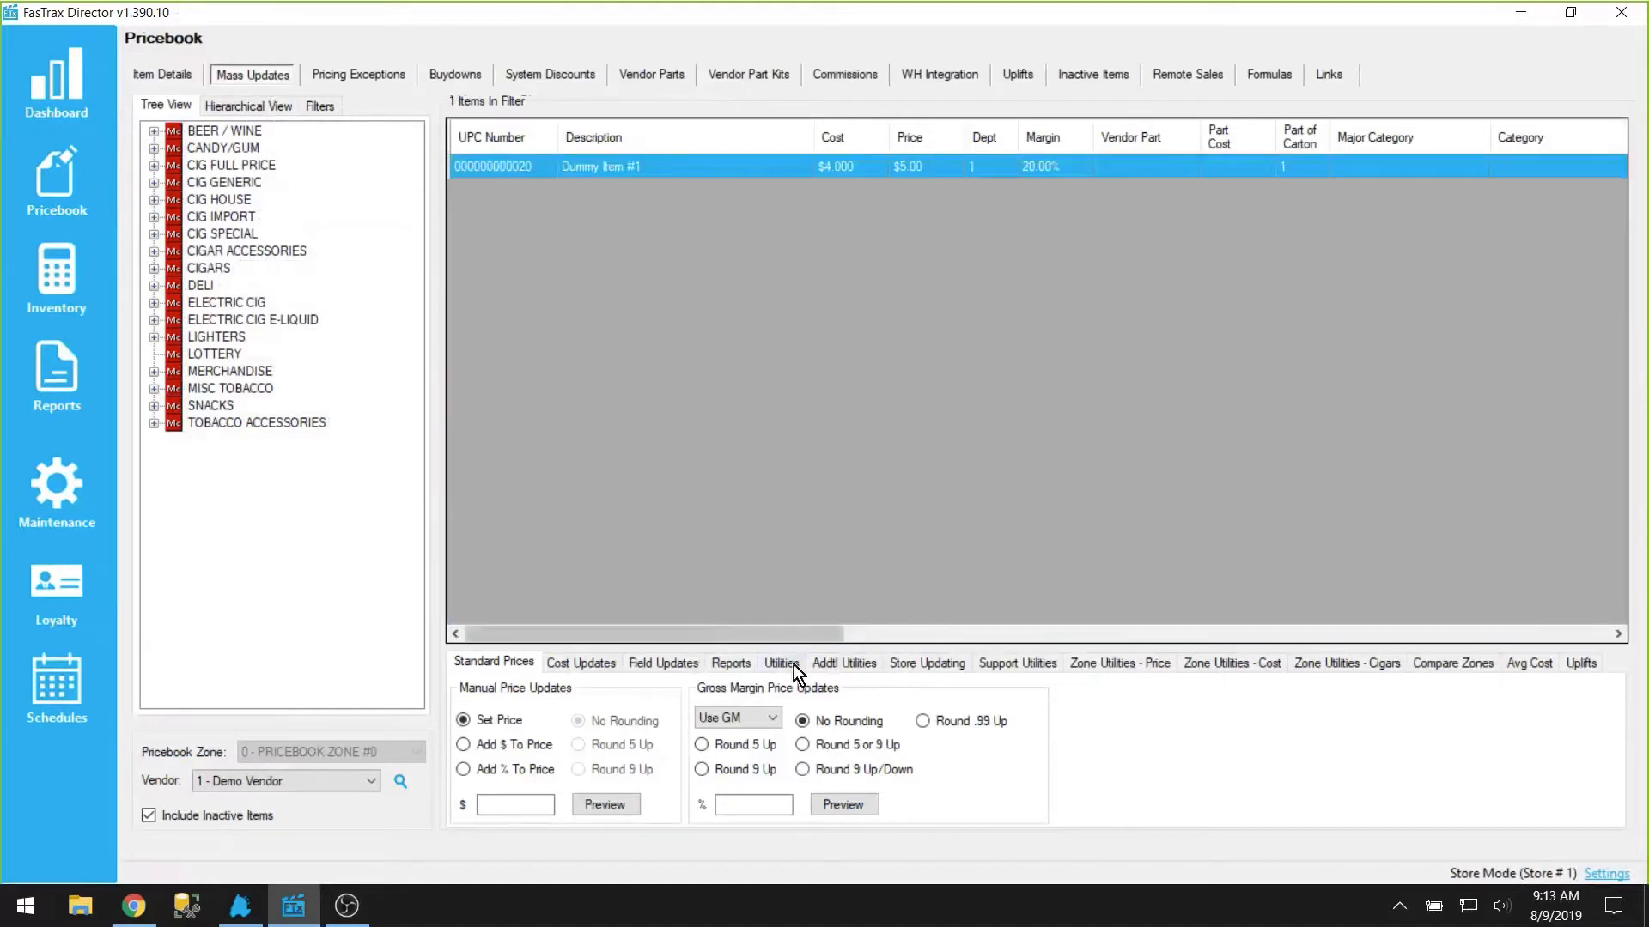
Review the discounts that the mass update utilities can add to the filtered item, leaving the selection at MARLBORO LOYALTY
left_click(781, 663)
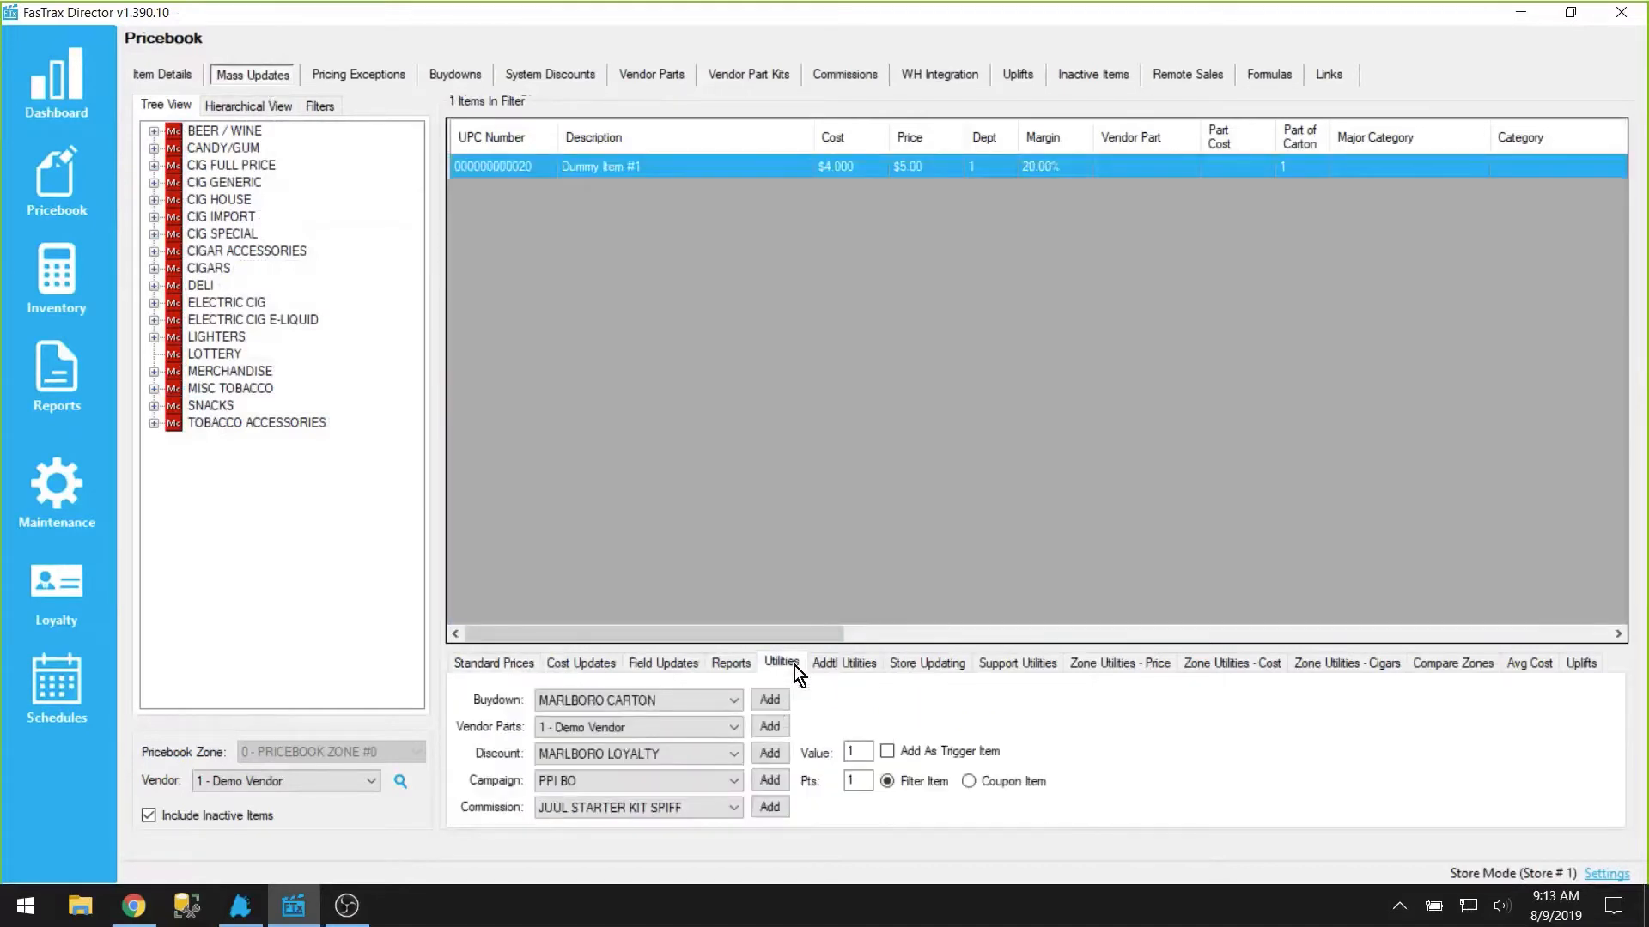
left_click(694, 747)
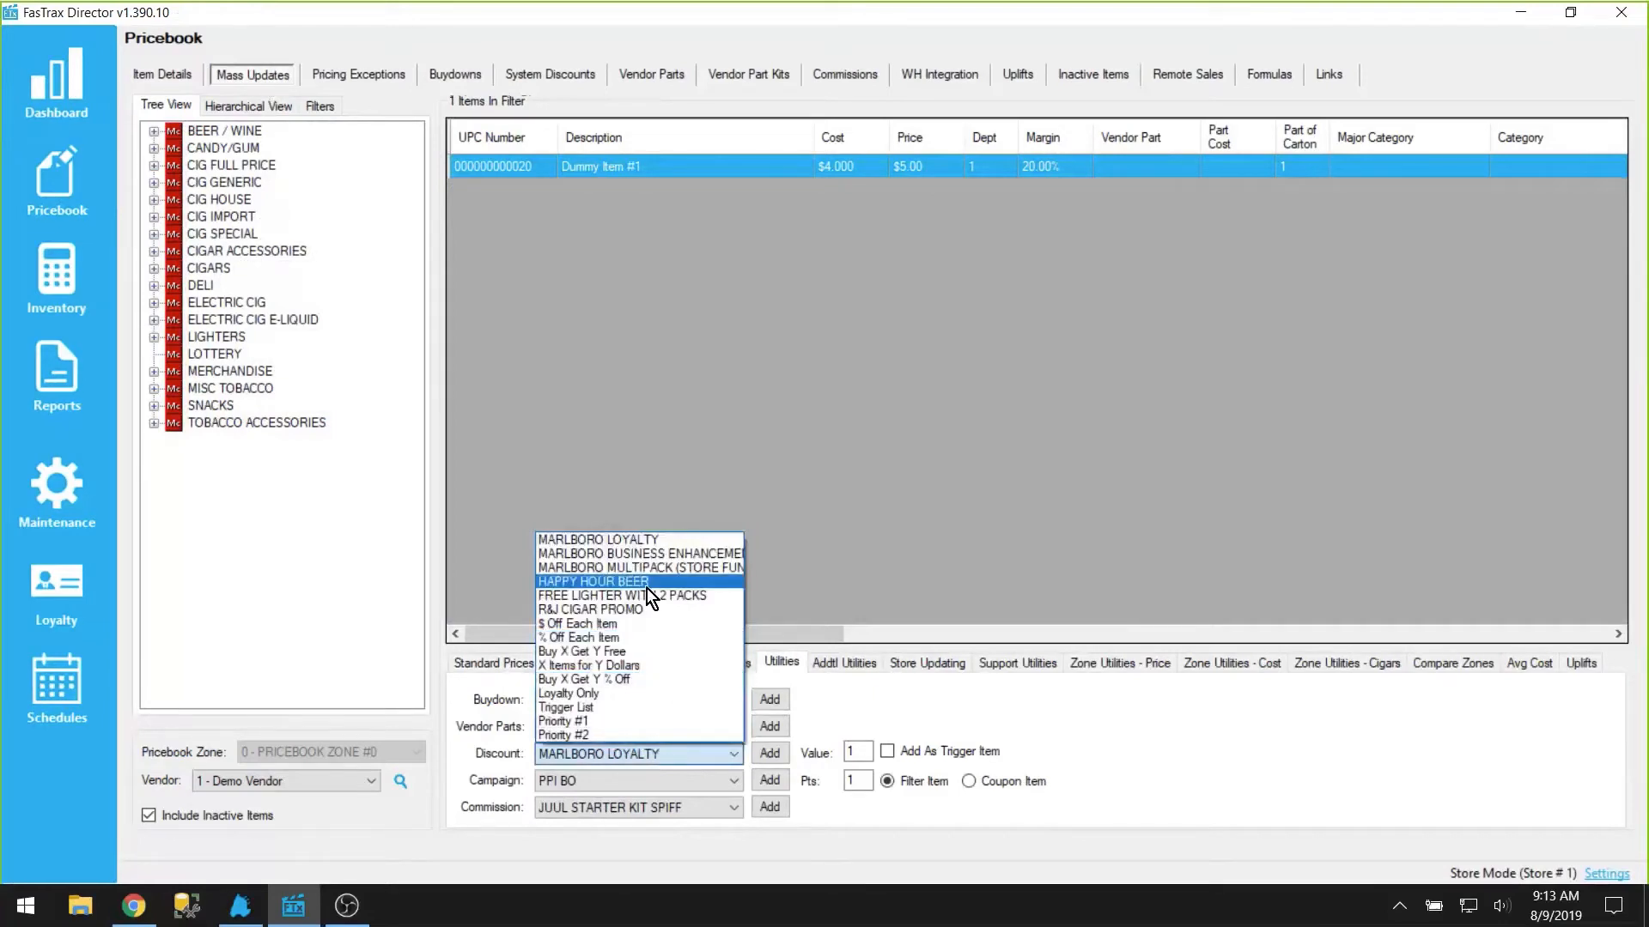
left_click(1315, 737)
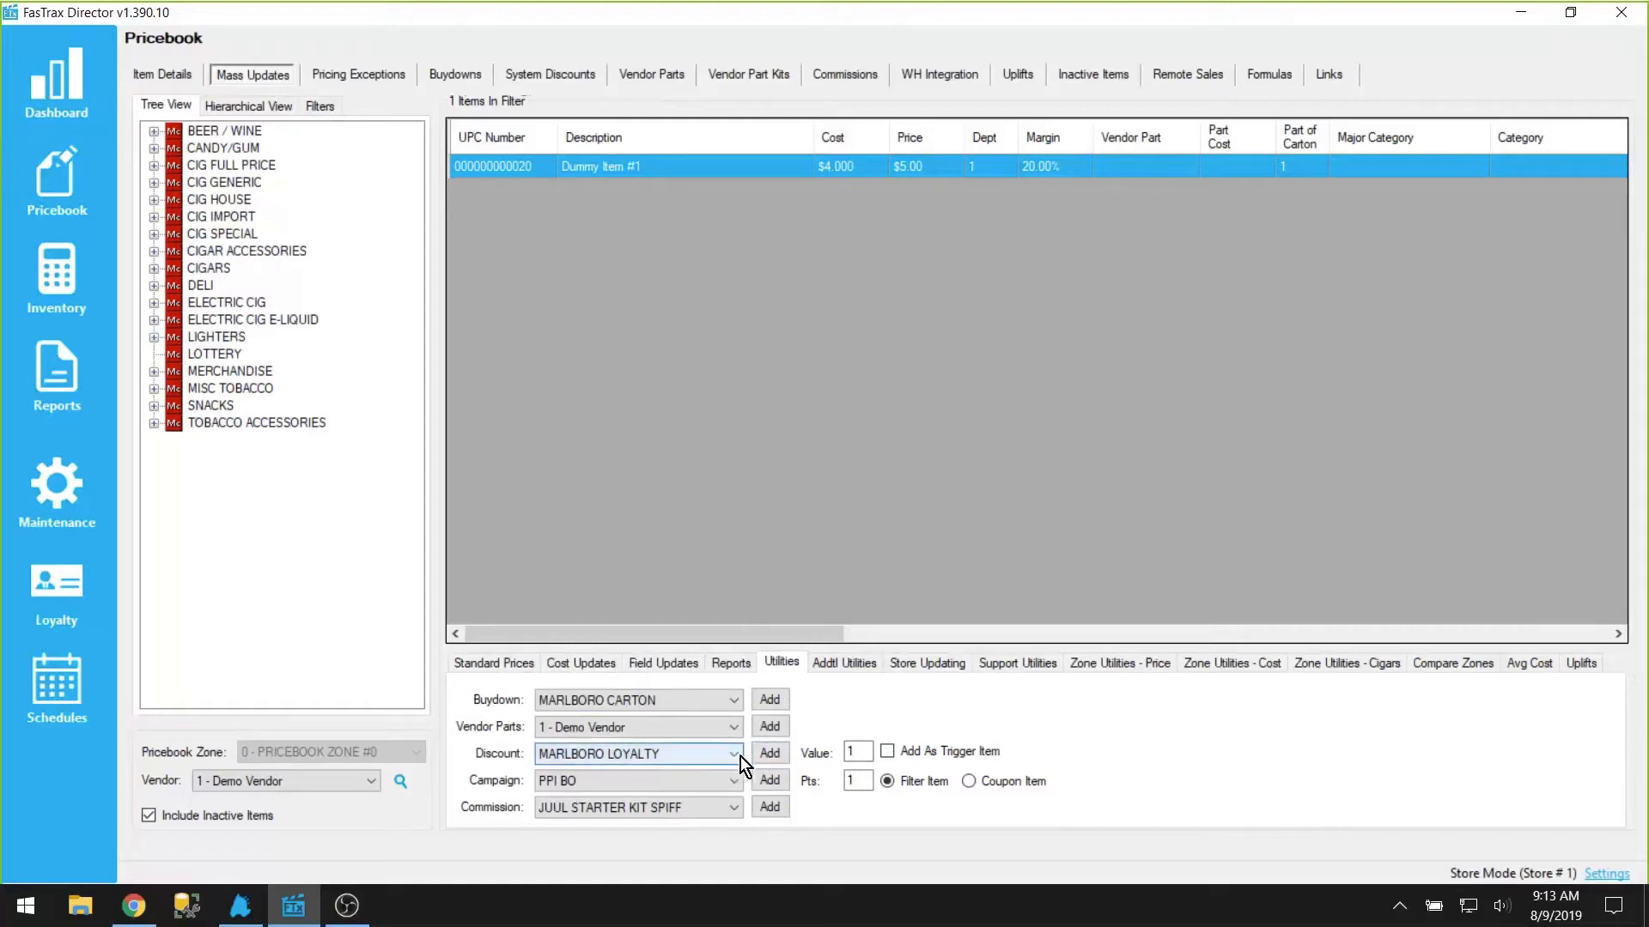
Check the trigger-item option for adding the filtered item to a discount, leave it off, and return to the system discounts list
left_click(938, 751)
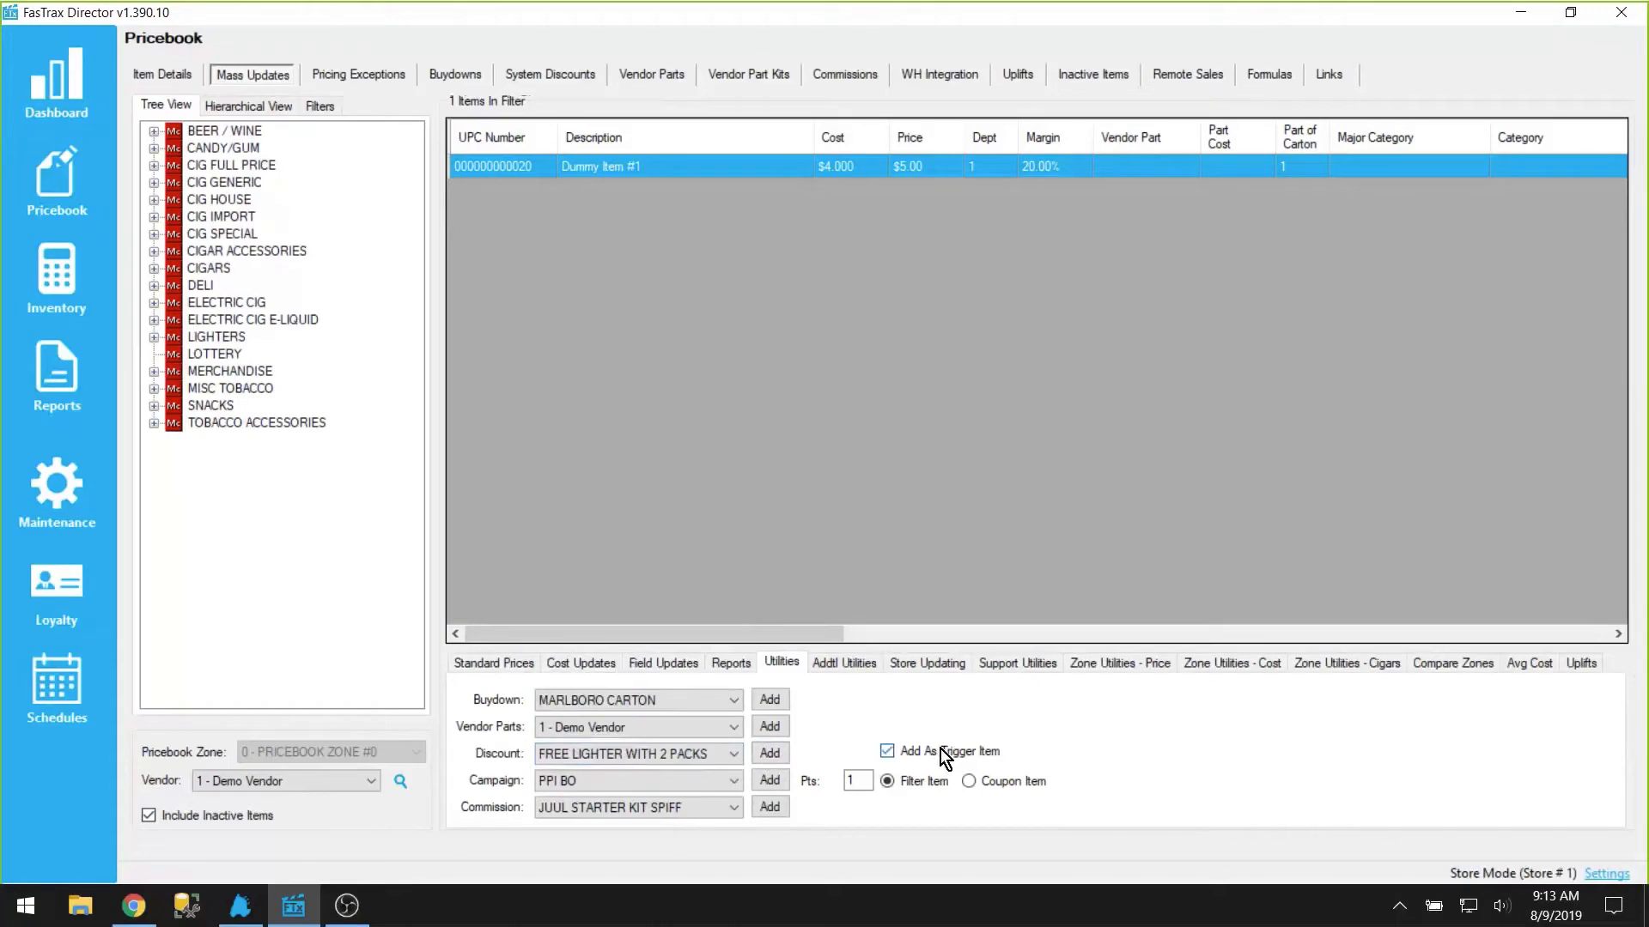
left_click(940, 749)
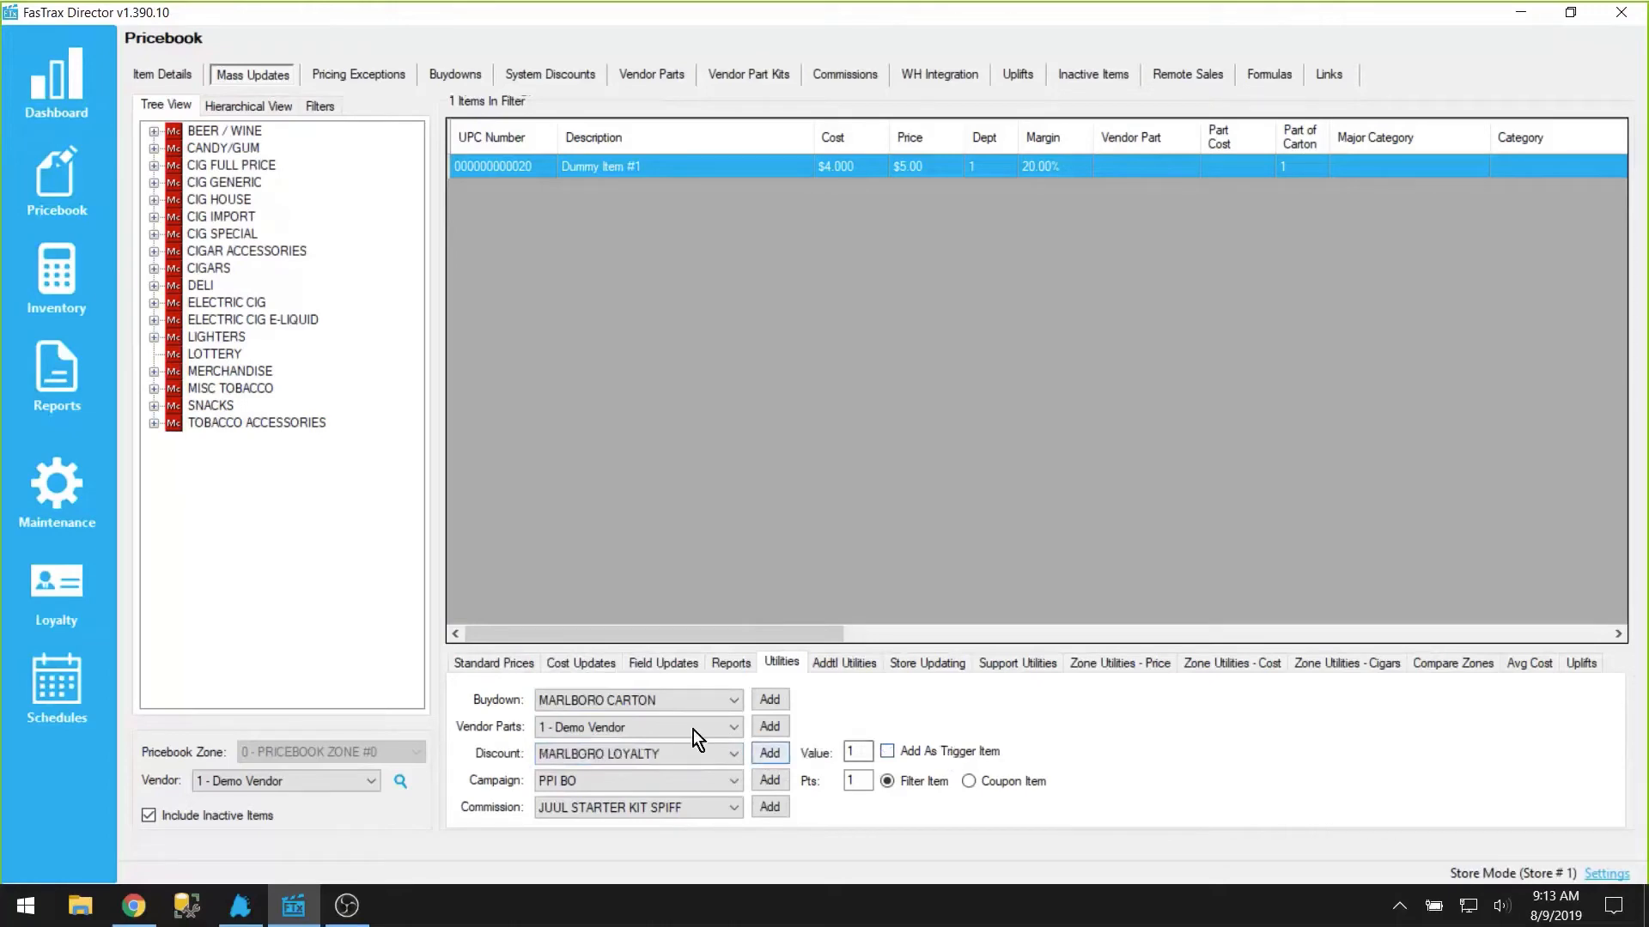
left_click(565, 78)
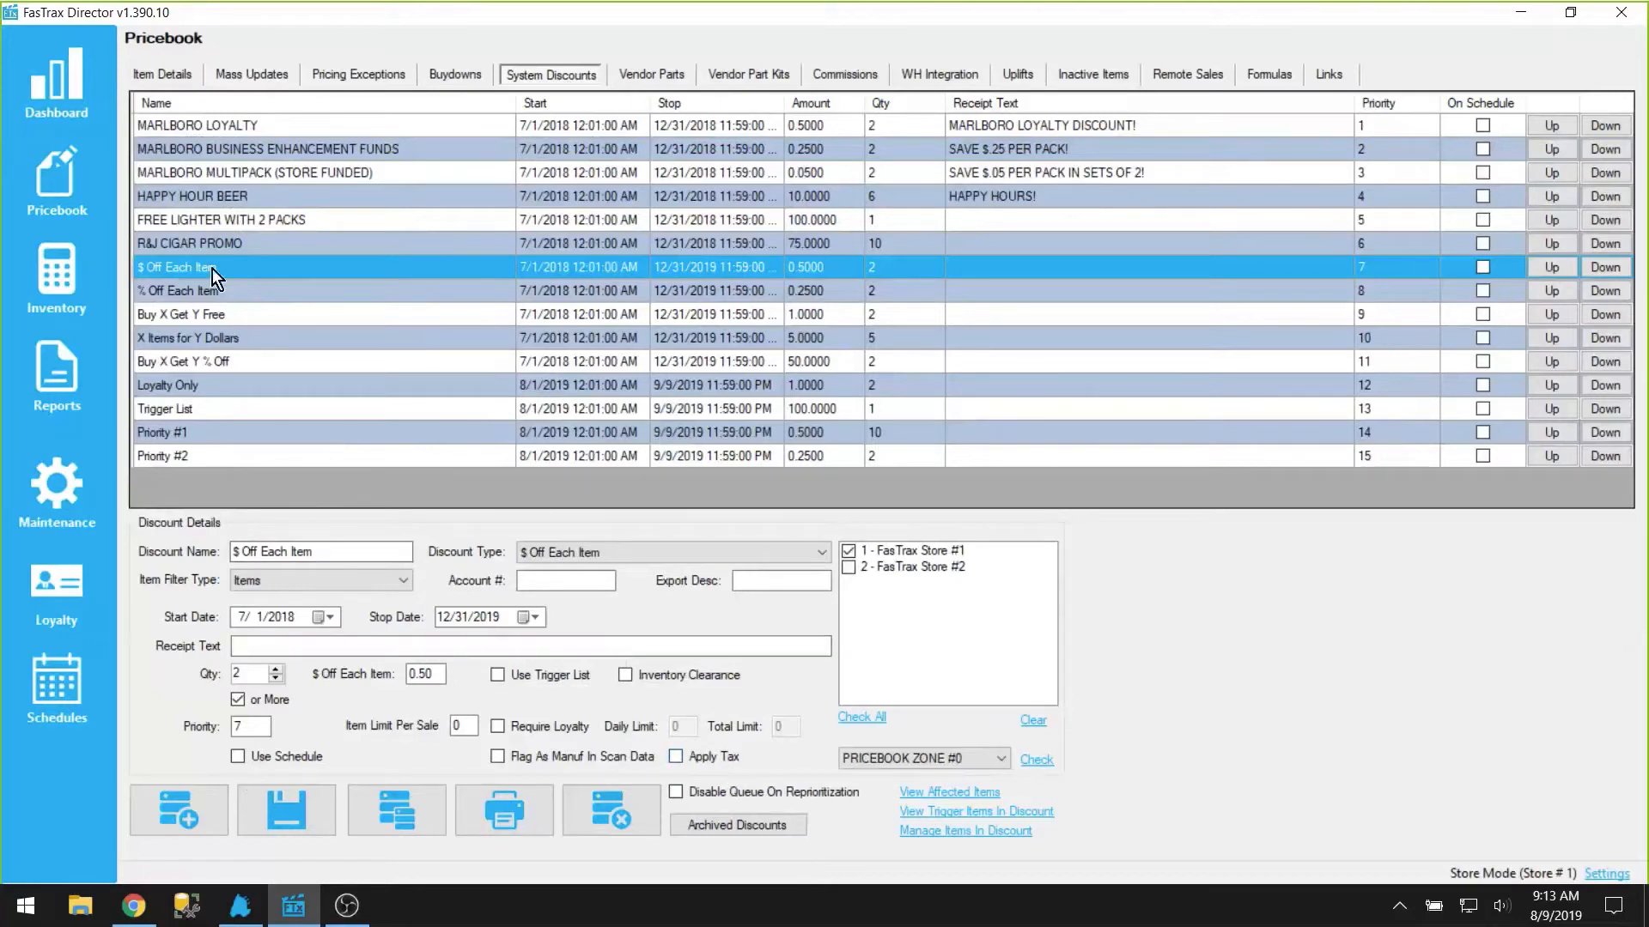
Switch to the point of sale and review the tax rates in taxes management, cancelling without changes
key("alt+Tab")
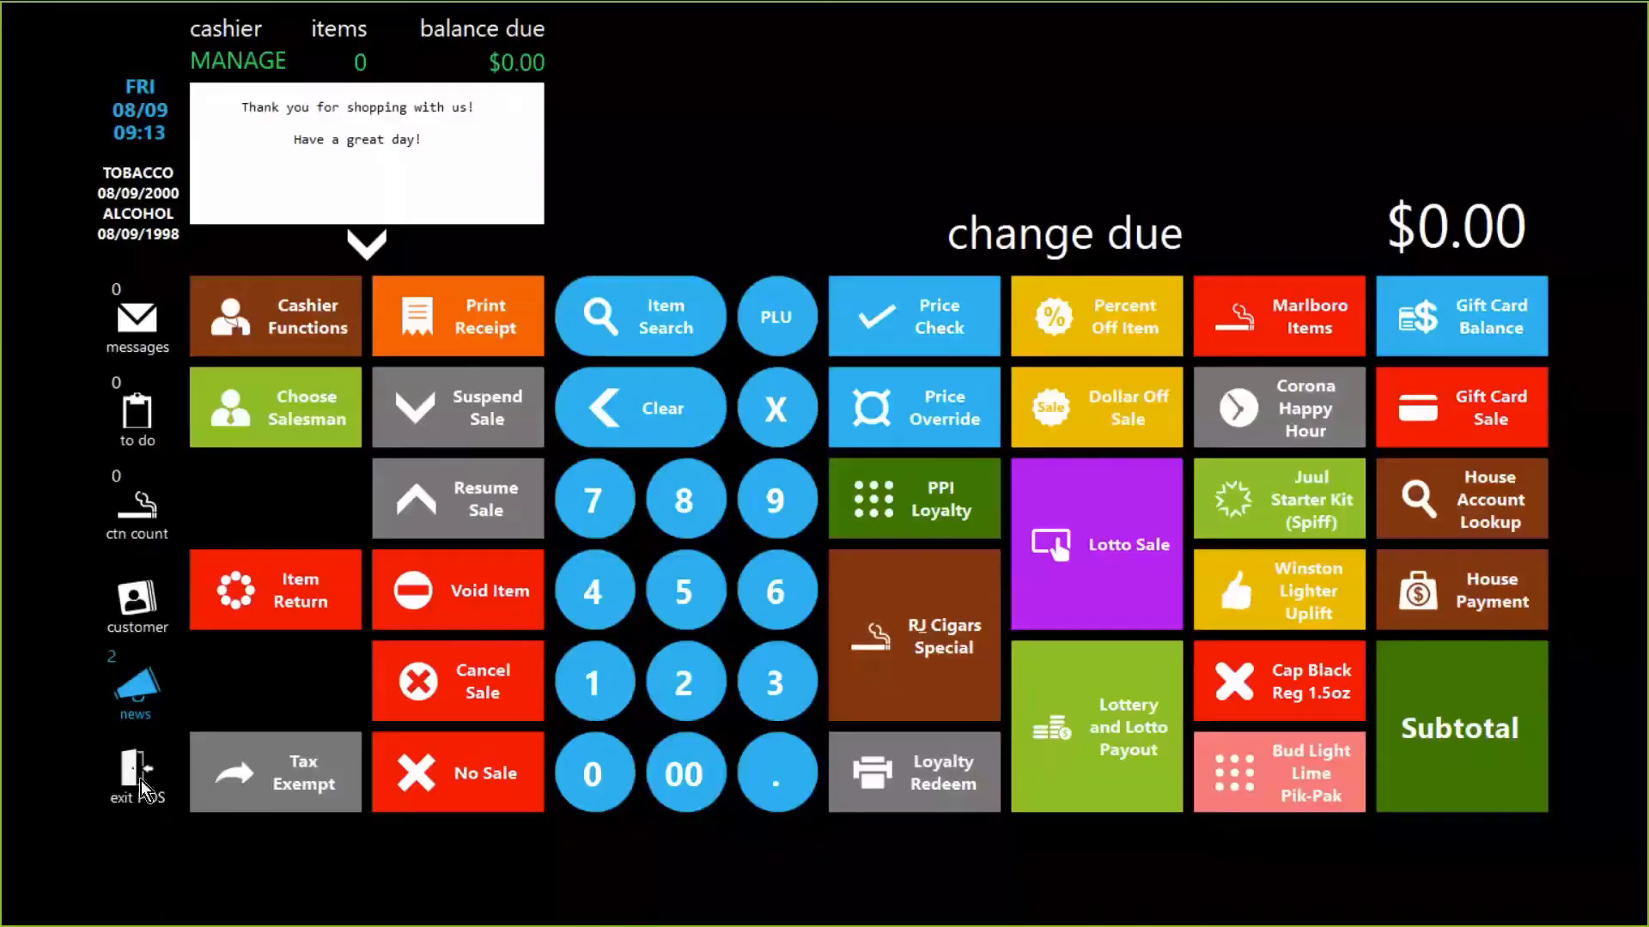
left_click(141, 780)
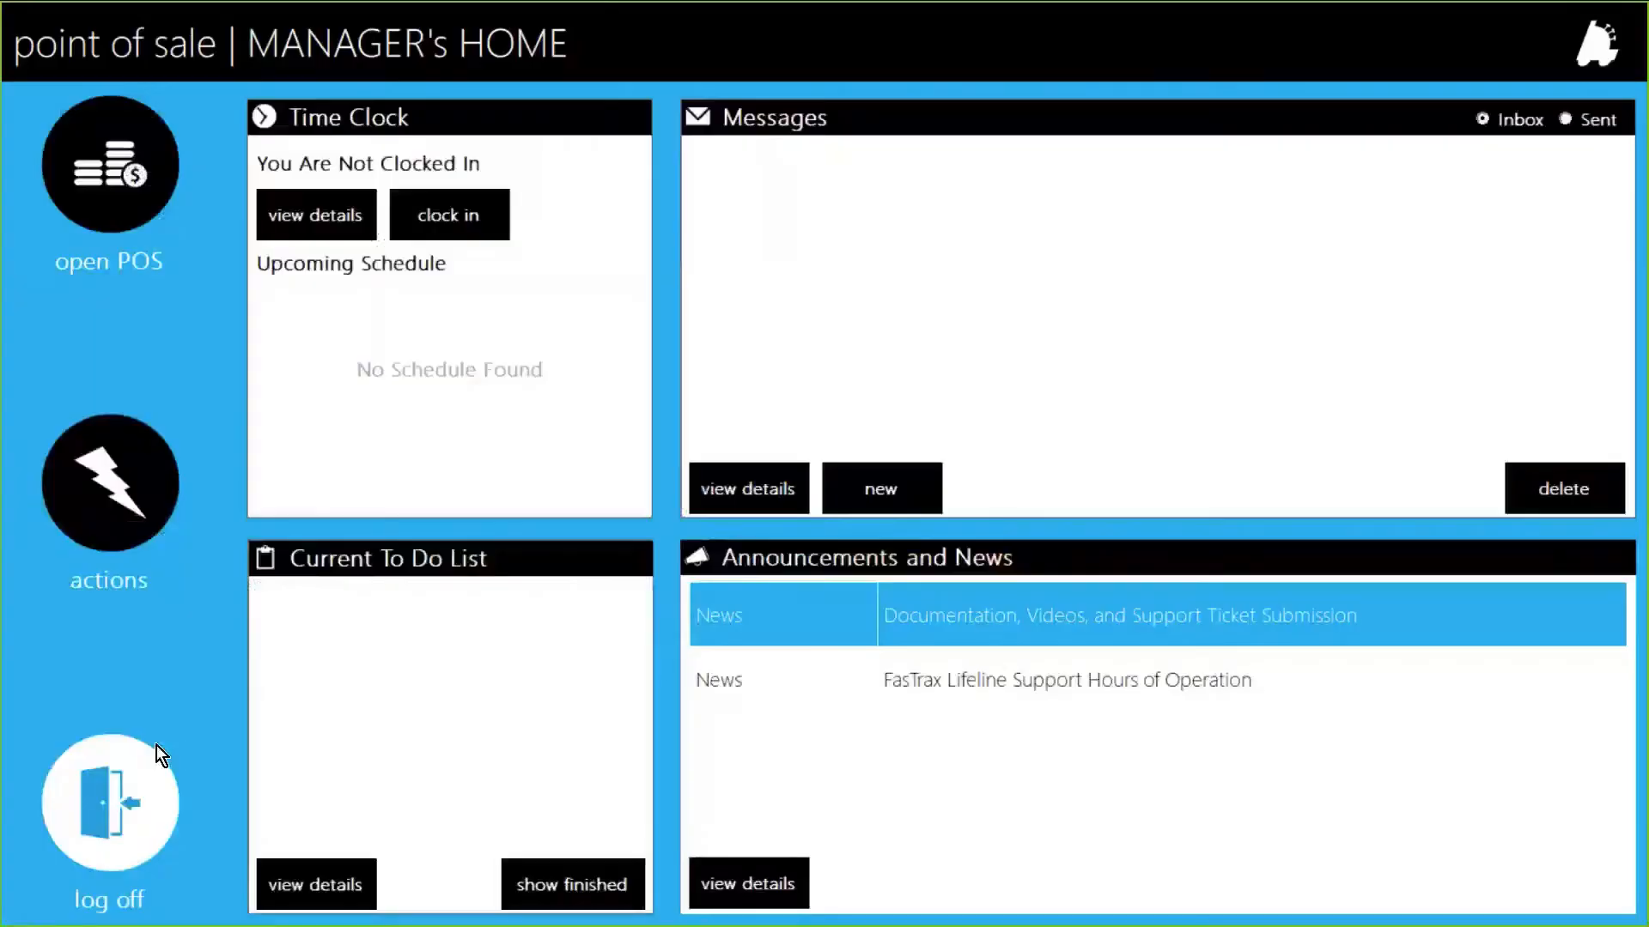
left_click(121, 443)
left_click(1338, 220)
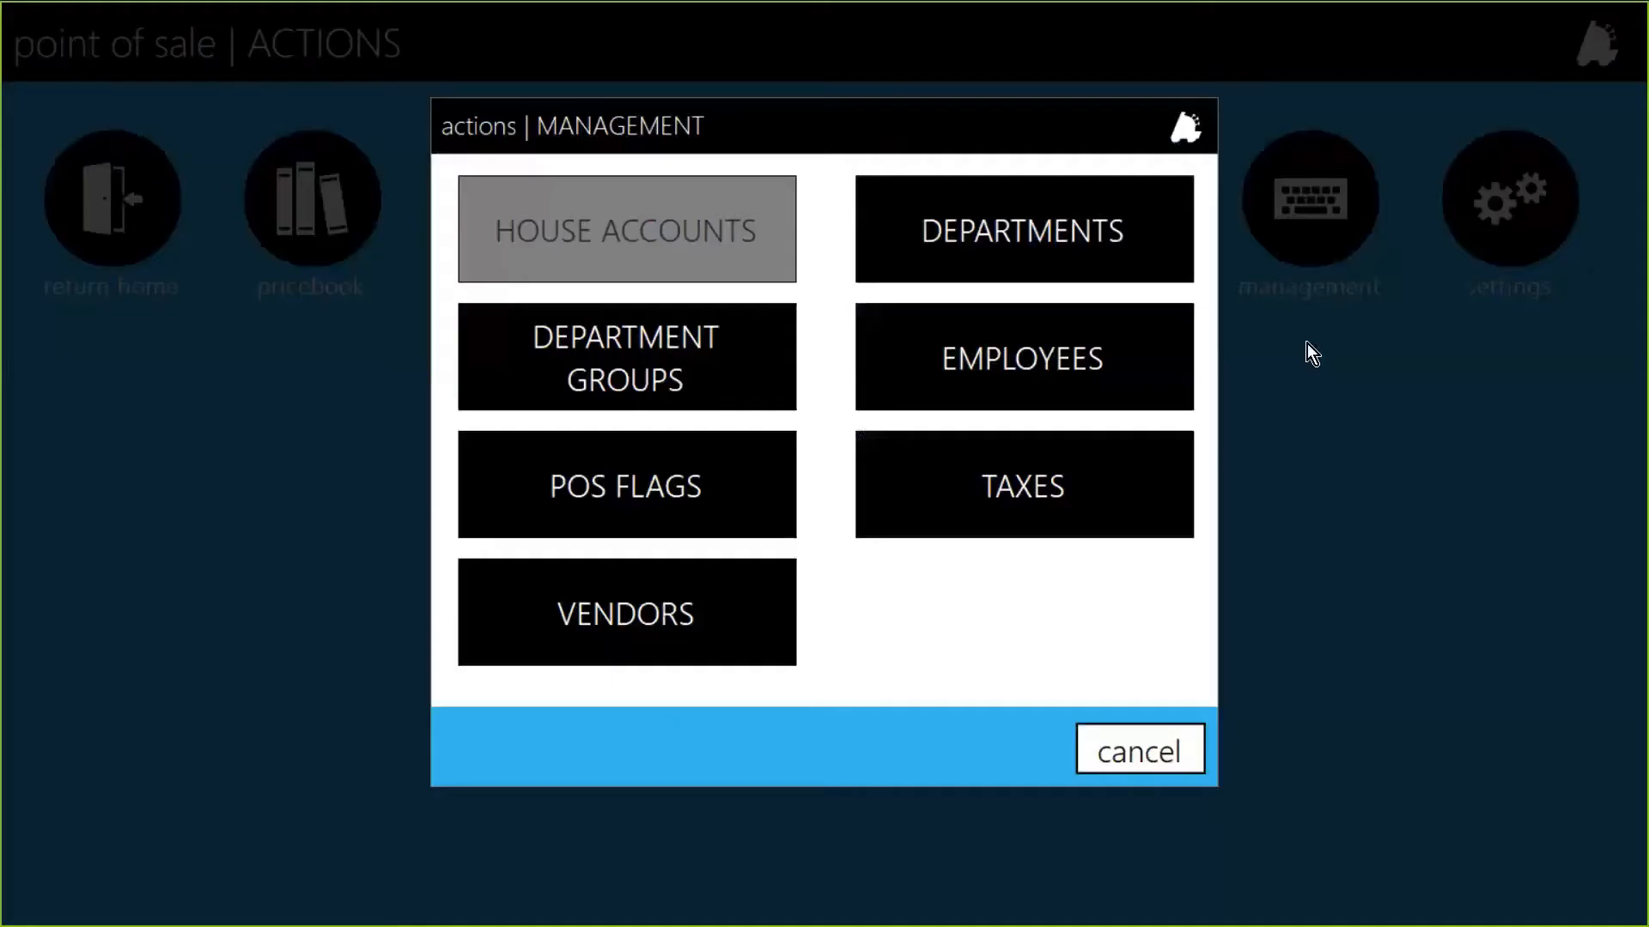
left_click(1075, 515)
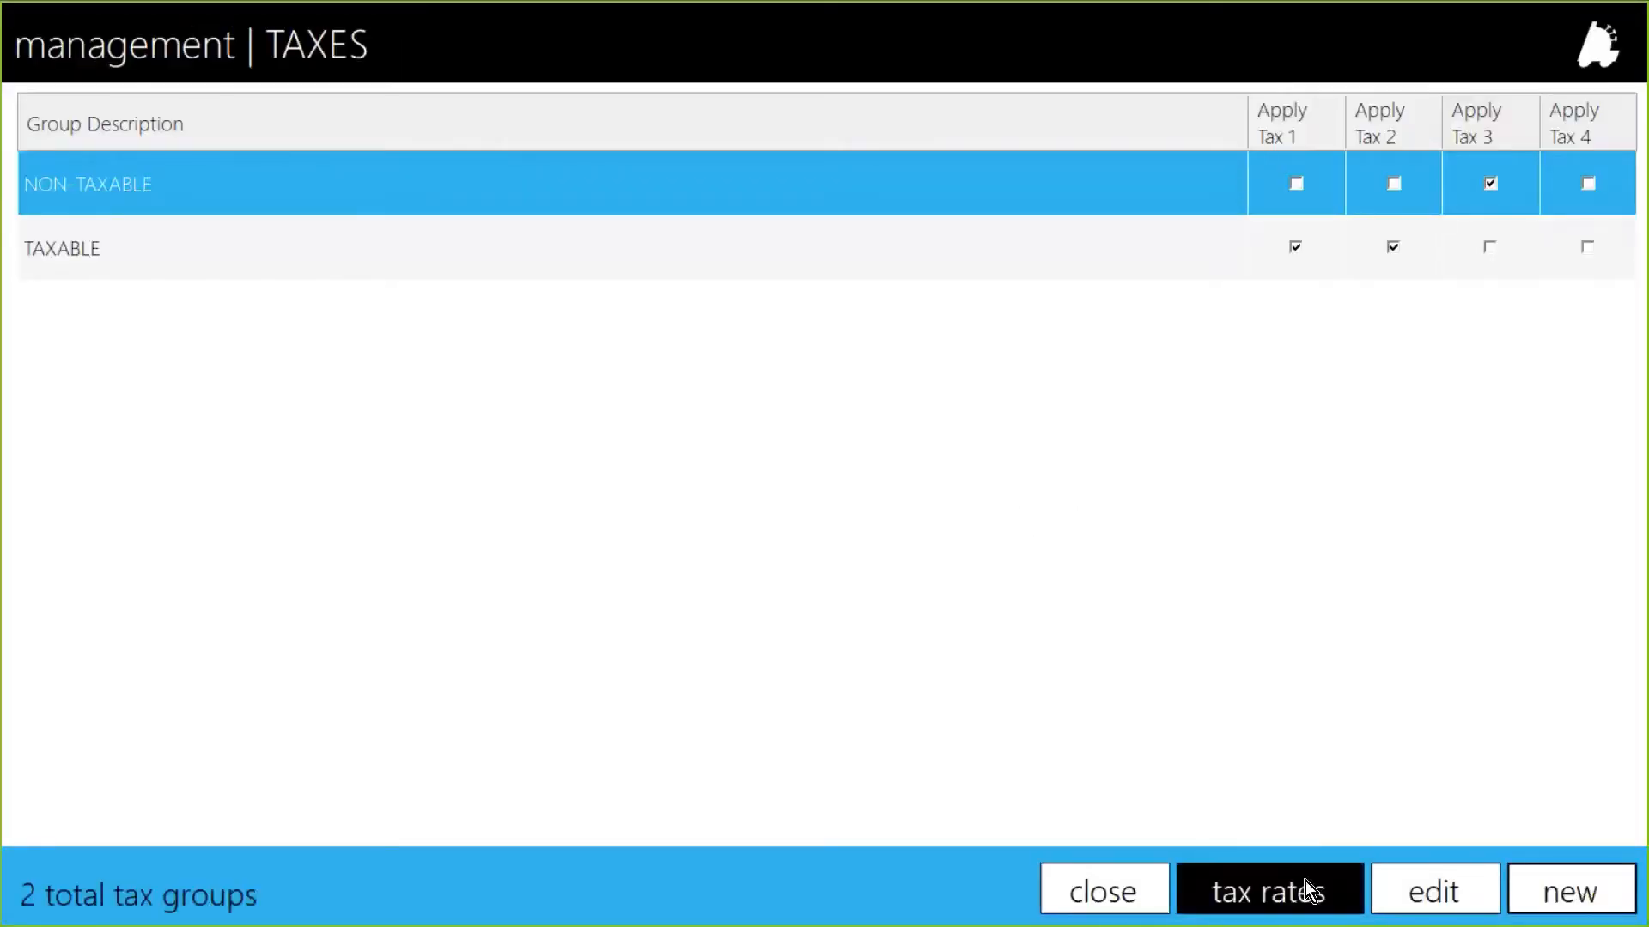
left_click(1305, 881)
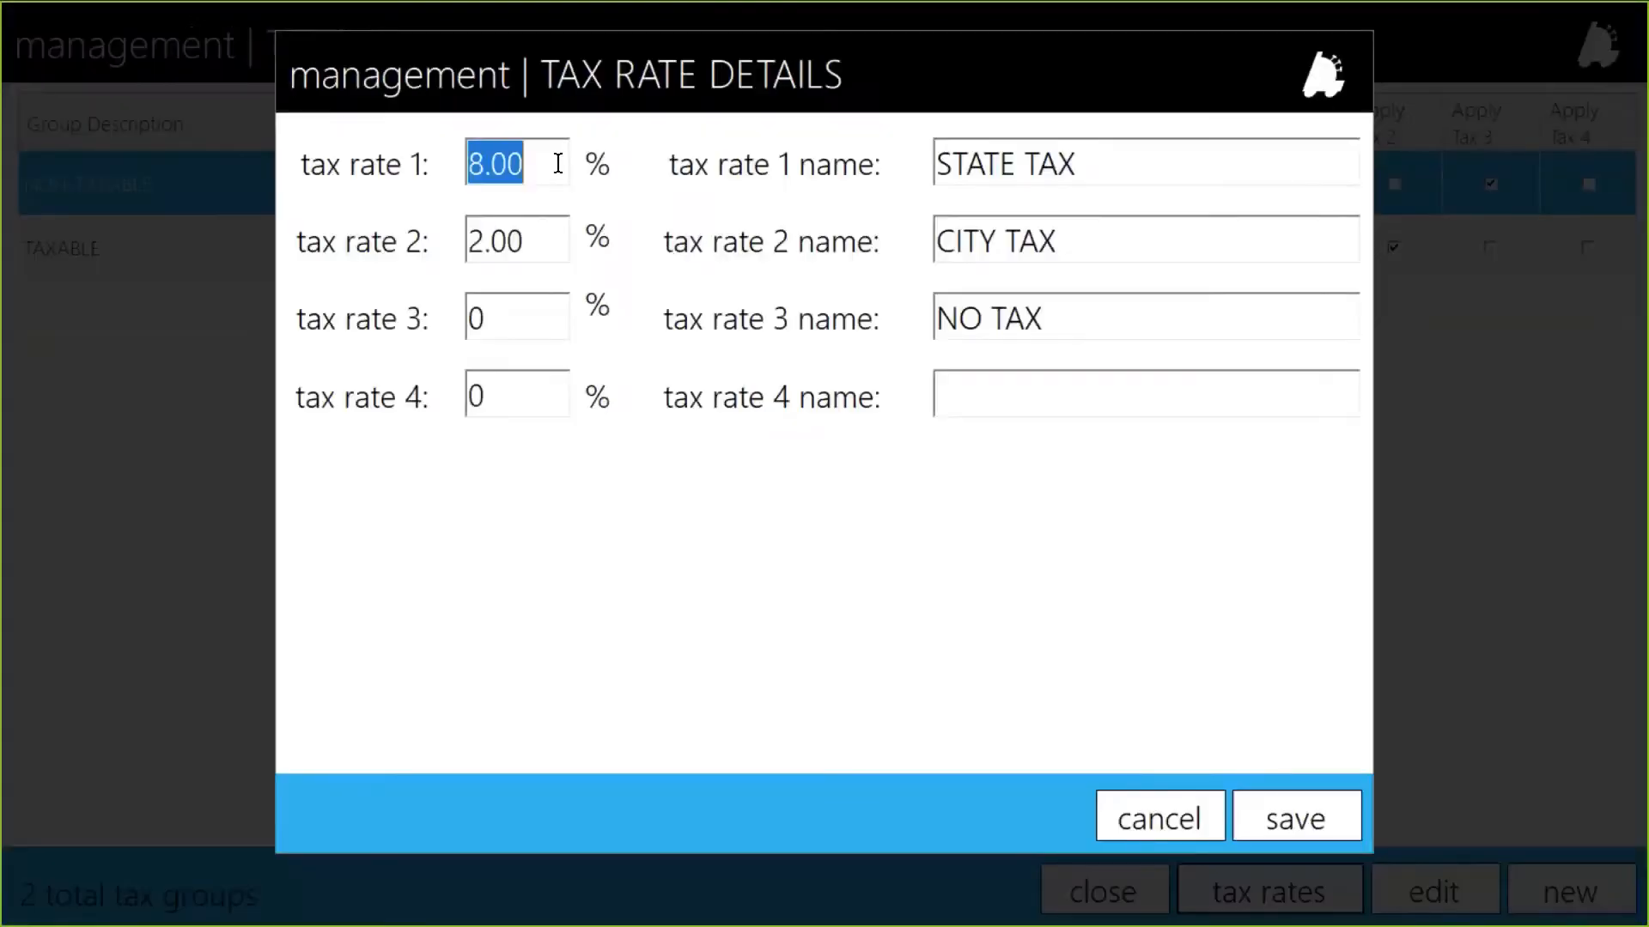
left_click(552, 160)
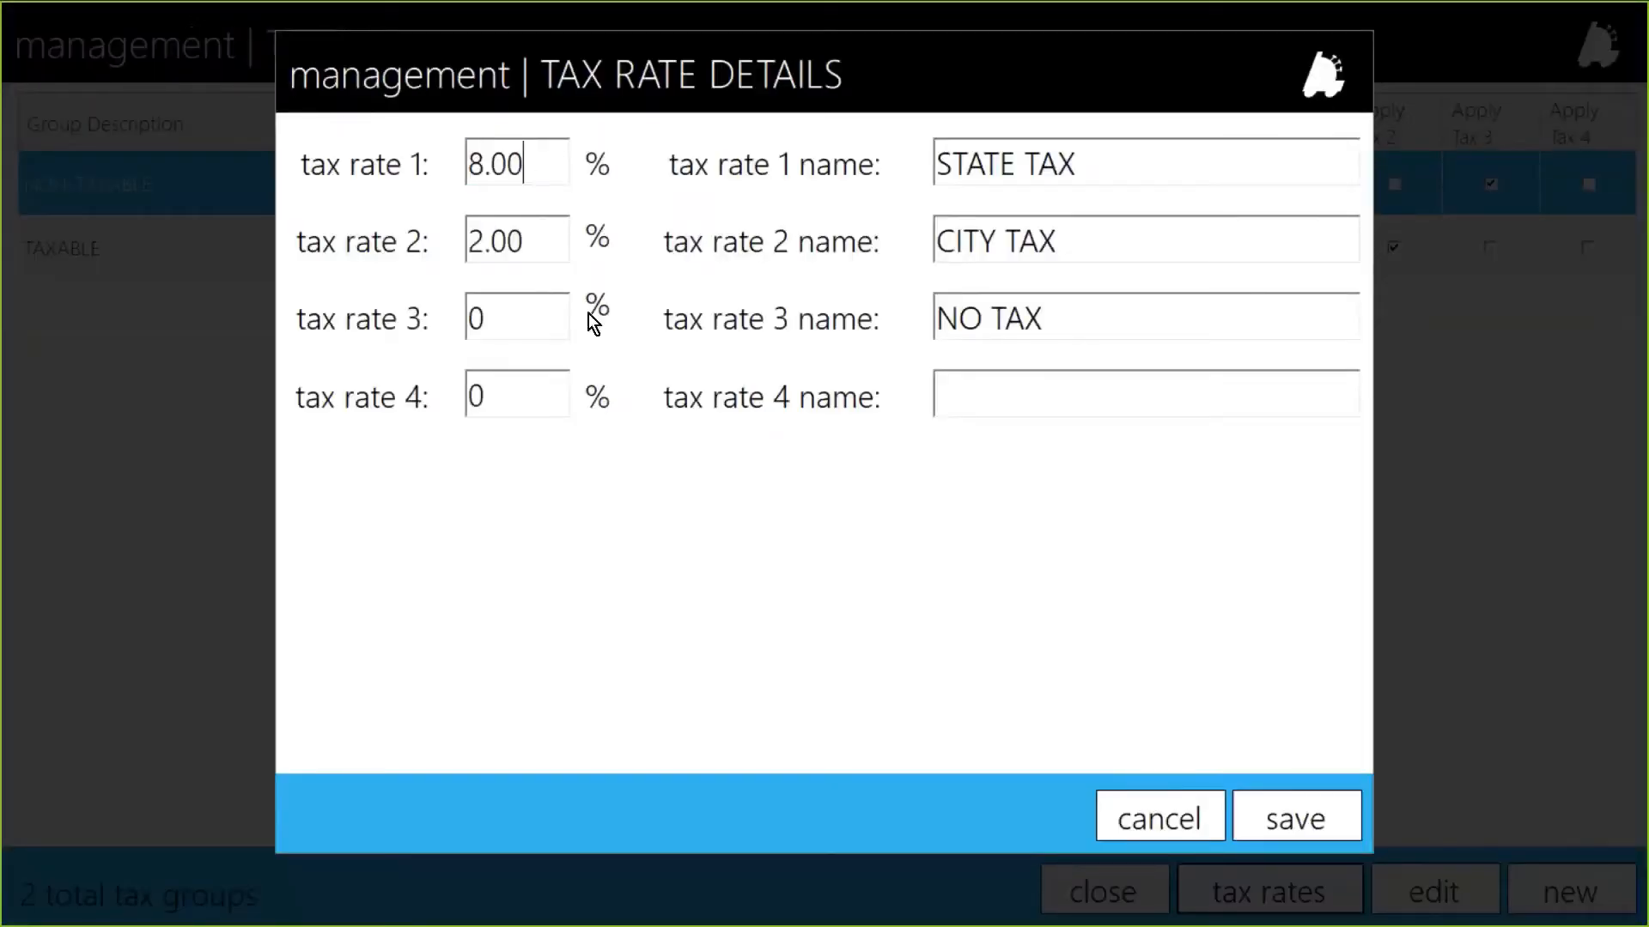
left_click(1166, 832)
Leave taxes management and reopen the point of sale's sales screen
left_click(1065, 886)
left_click(127, 224)
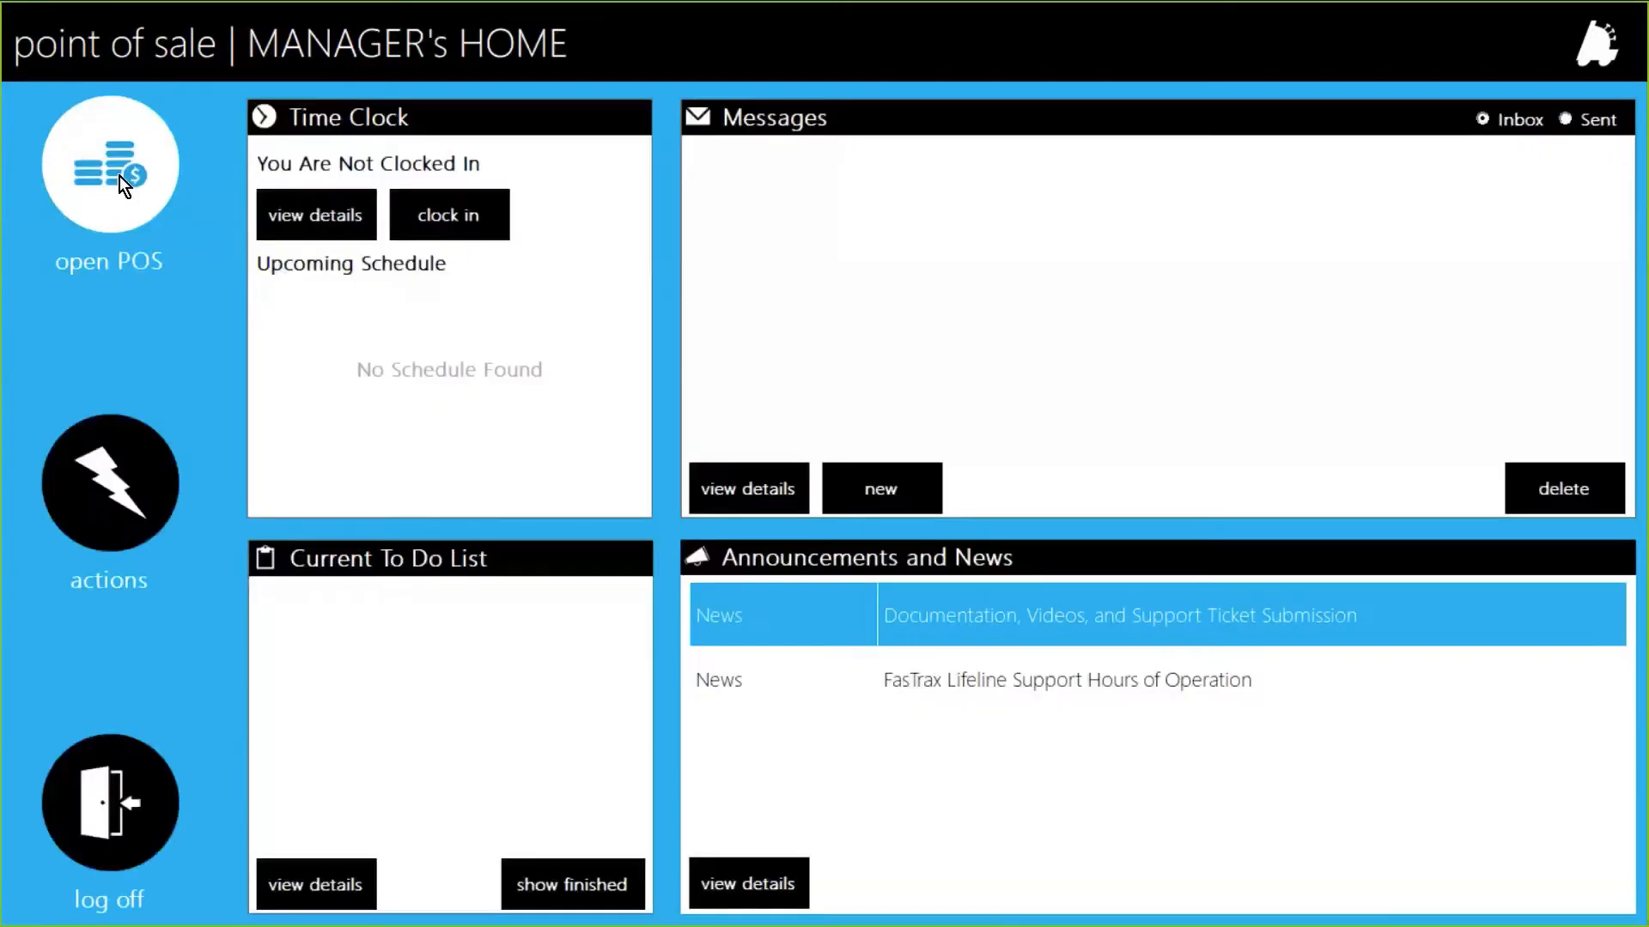
left_click(120, 177)
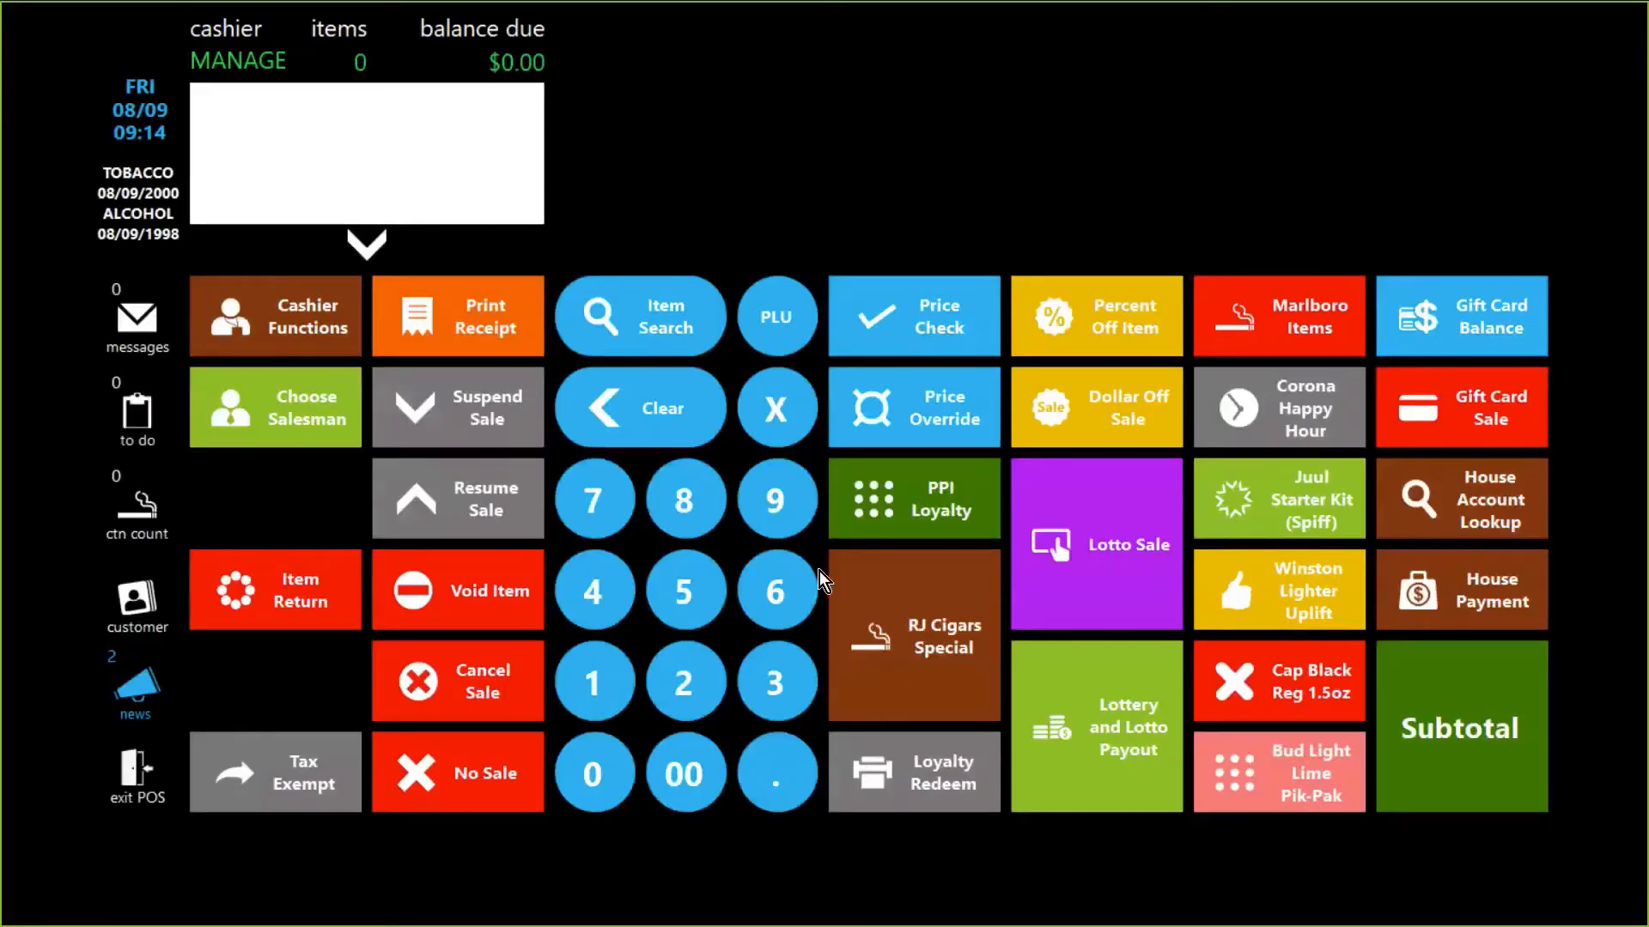
Ring up two units of Dummy Item #1, subtotal the sale and pay it in cash
key("Return")
type("2")
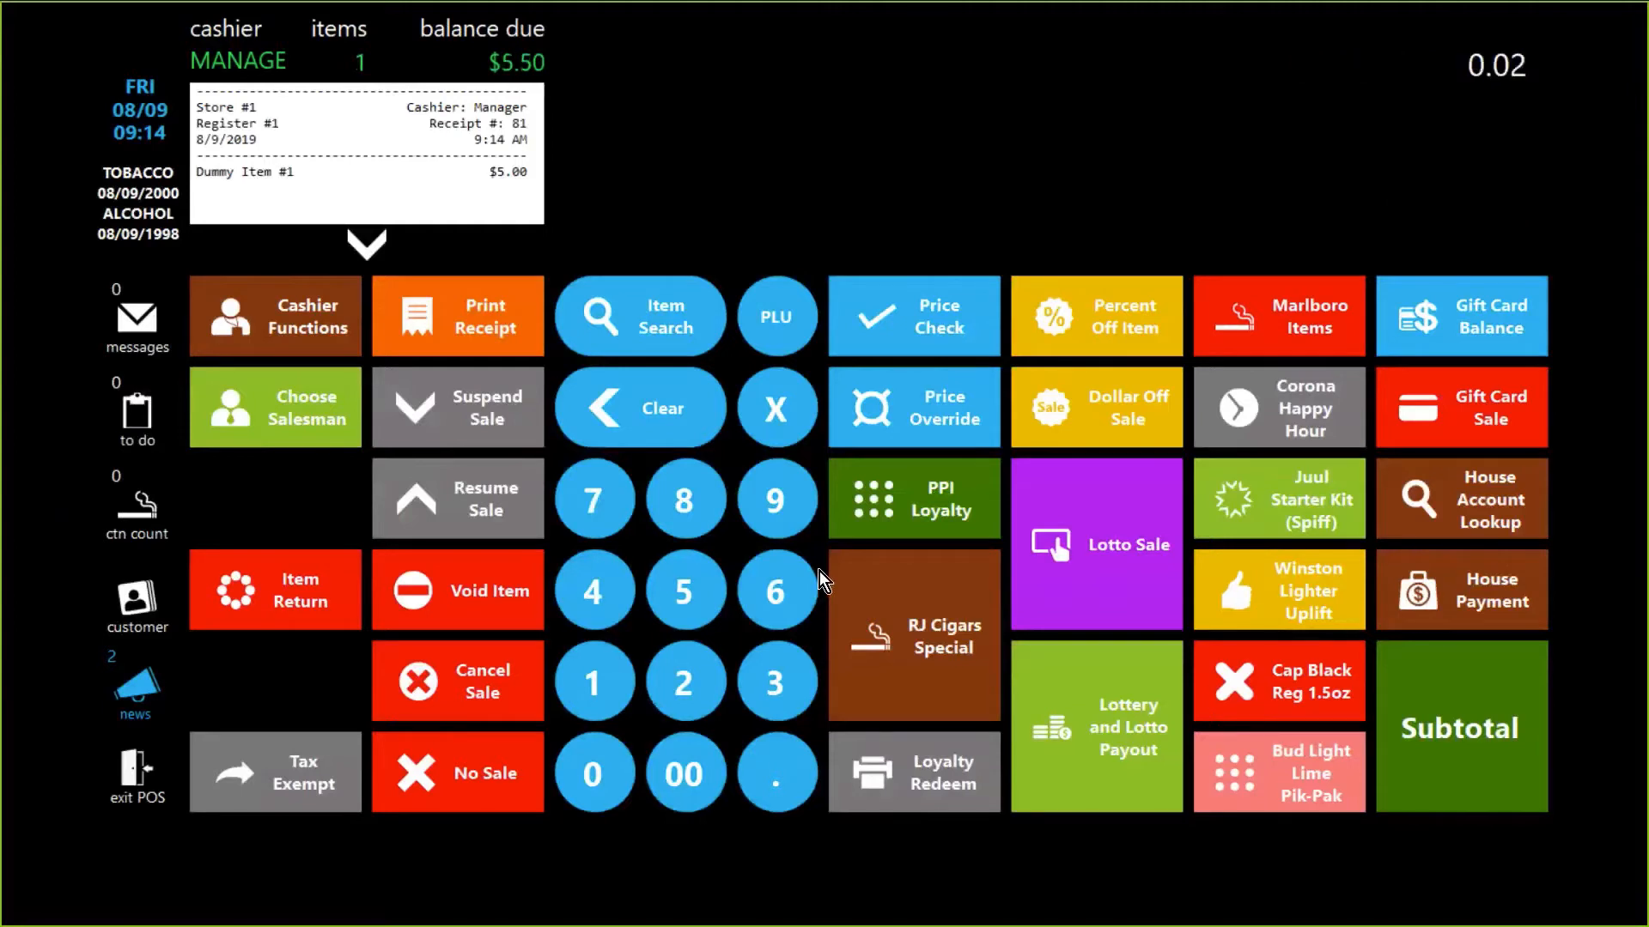
key("Return")
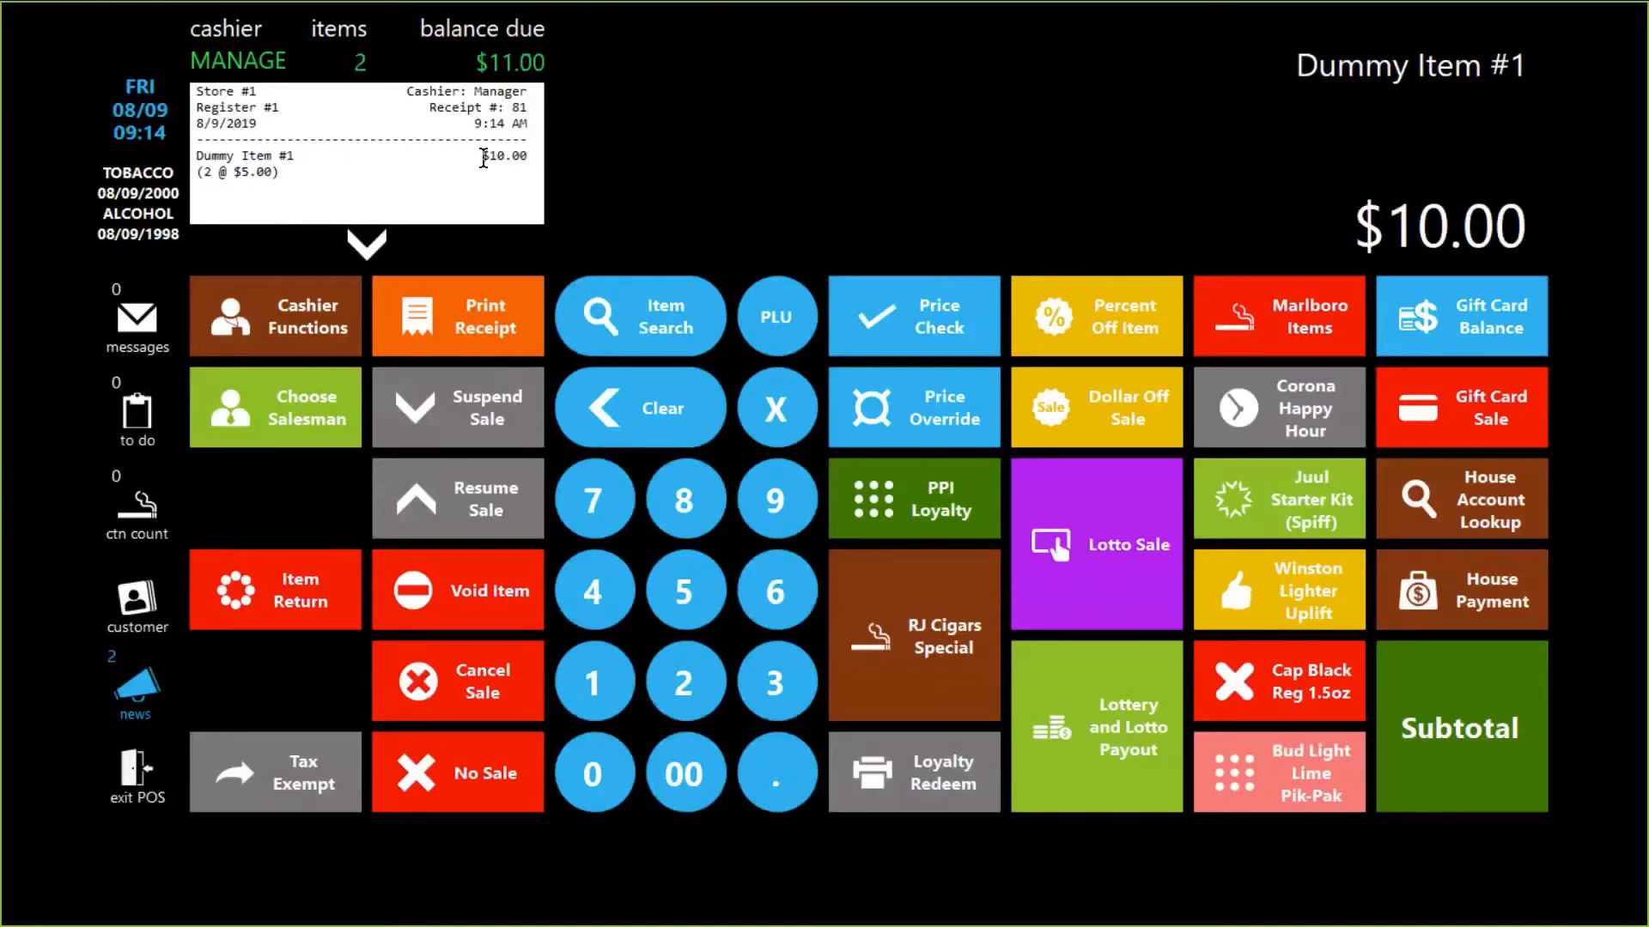
left_click_drag(482, 156, 526, 166)
left_click(526, 166)
left_click(1486, 687)
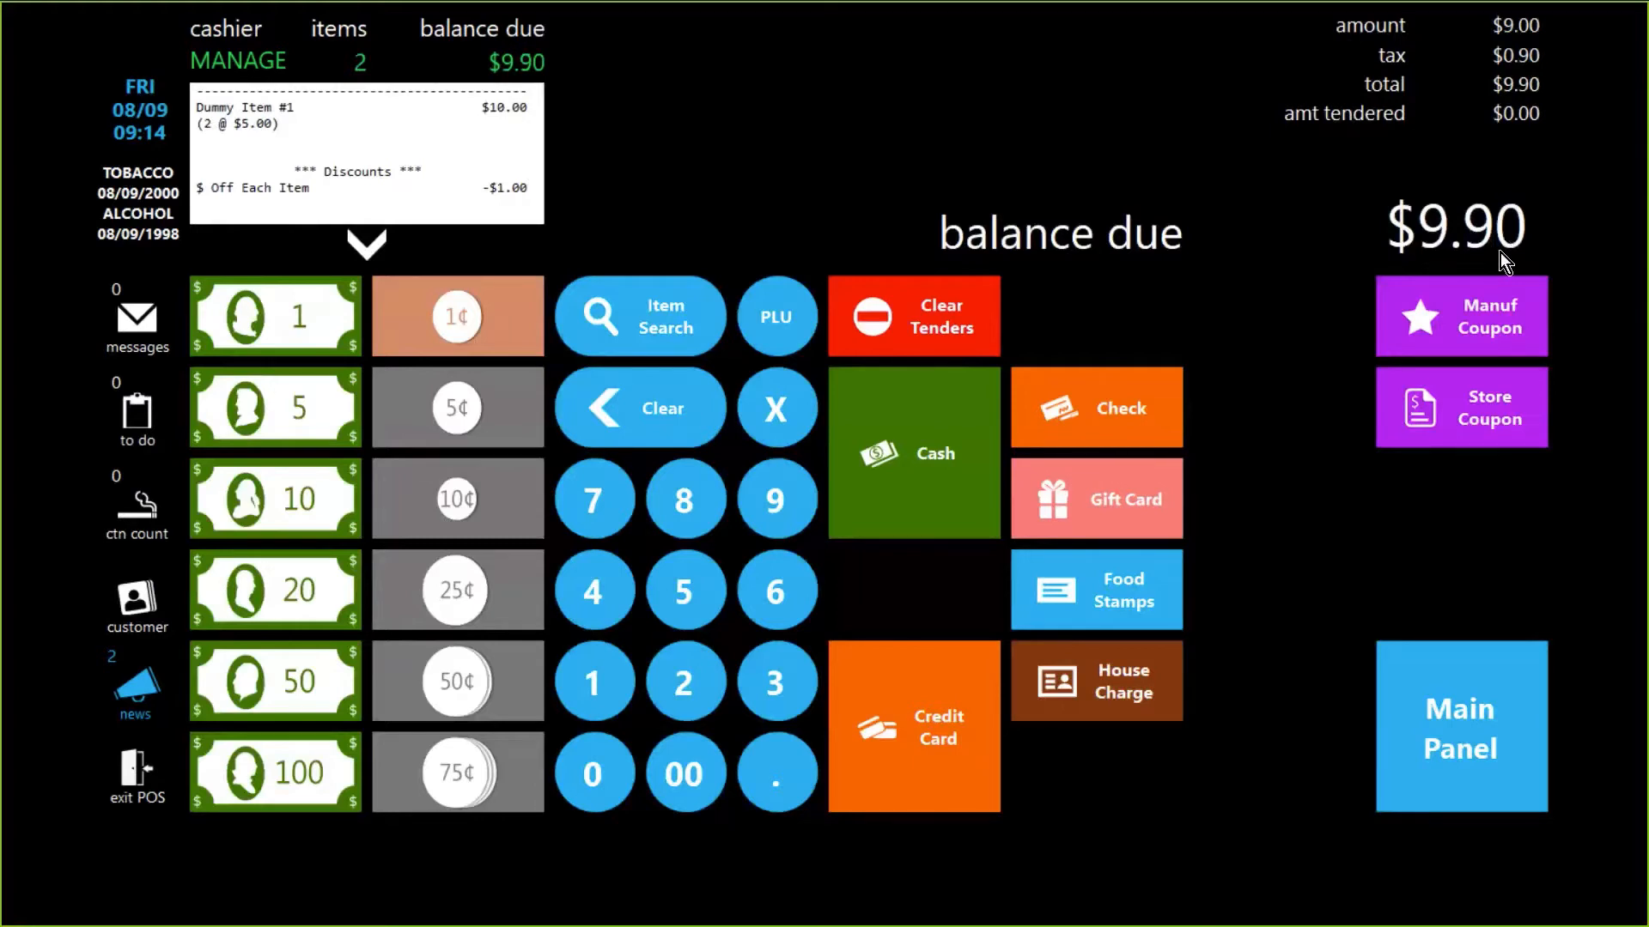
left_click(982, 445)
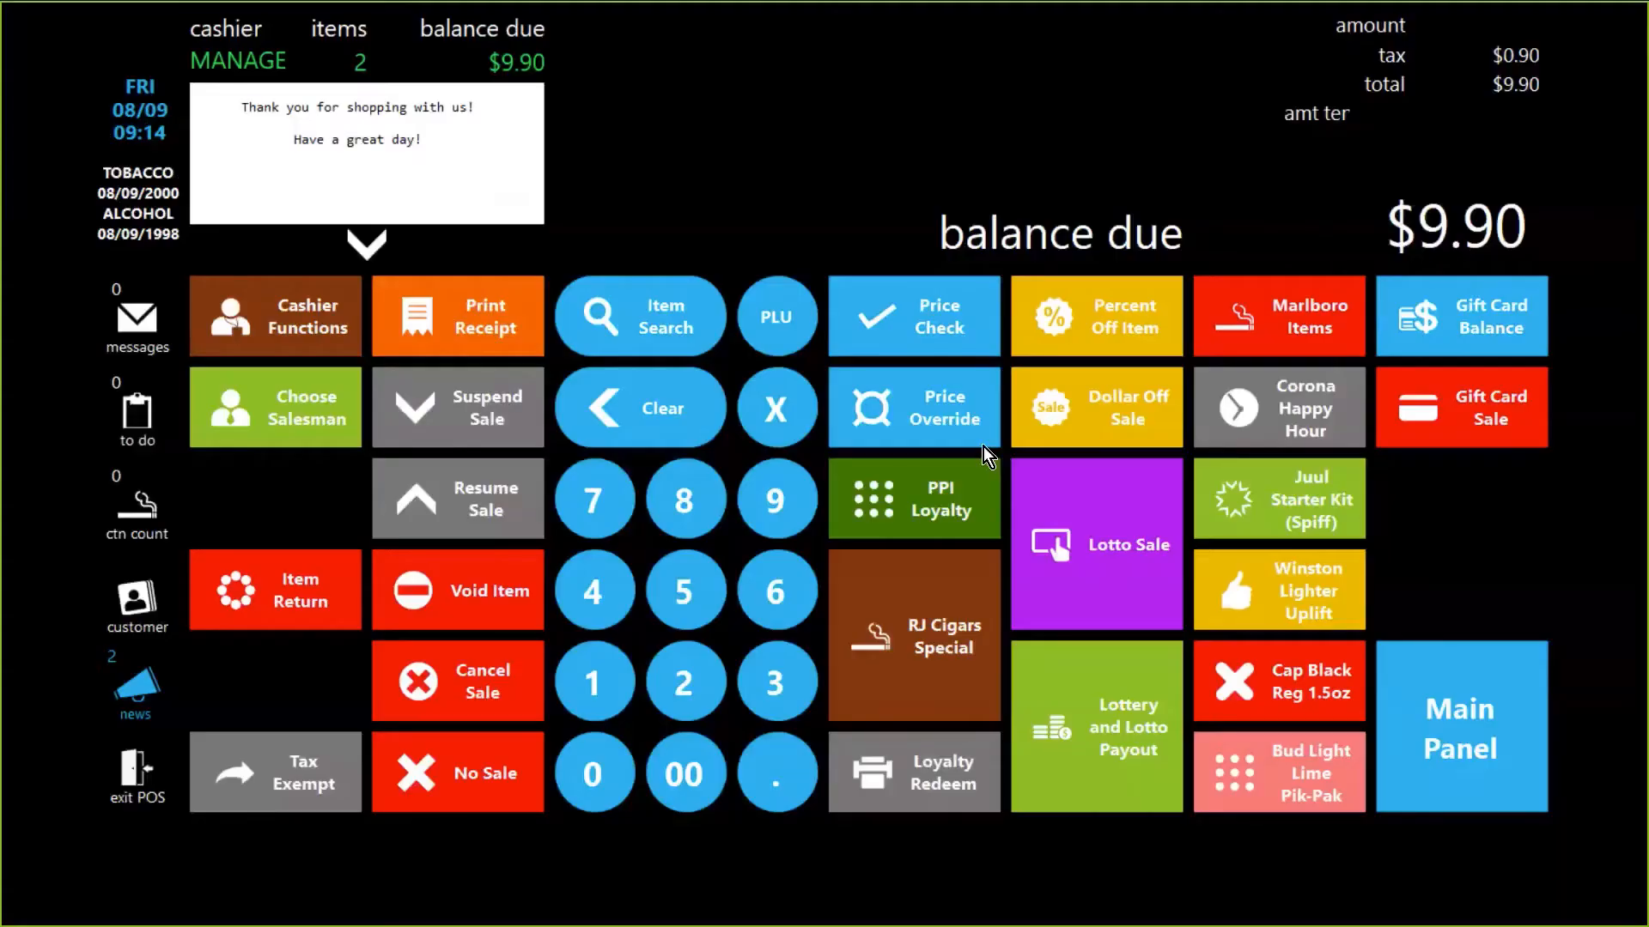
Switch to FasTrax Director, enable Apply Tax on the $ Off Each Item discount and save it
key("alt+Tab")
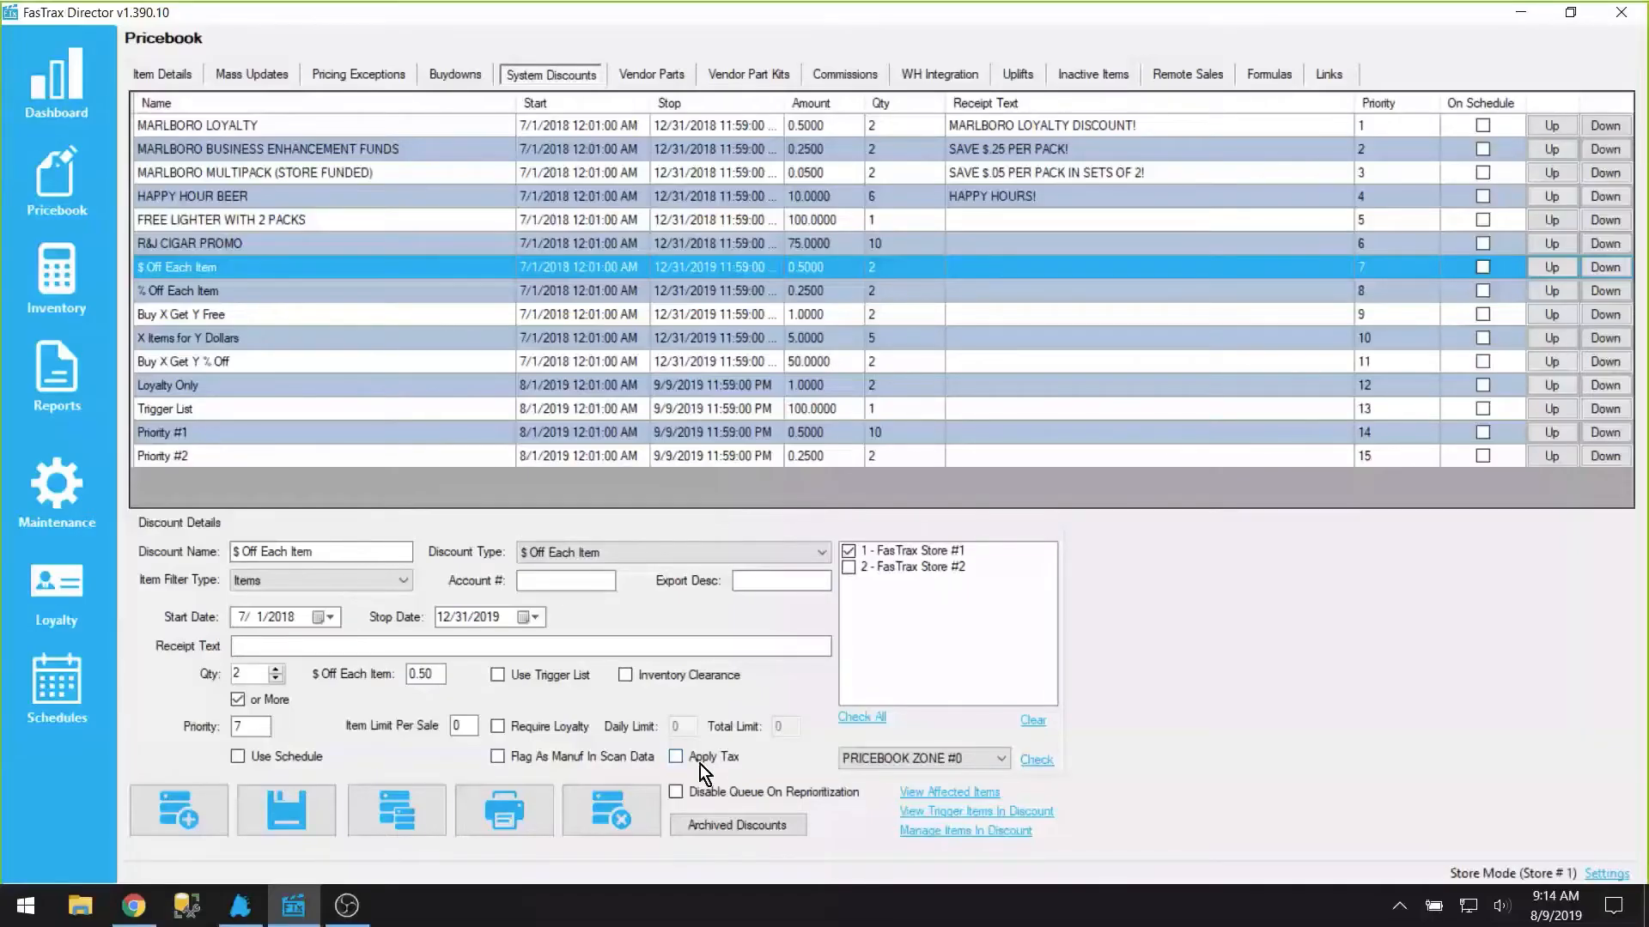
left_click(296, 811)
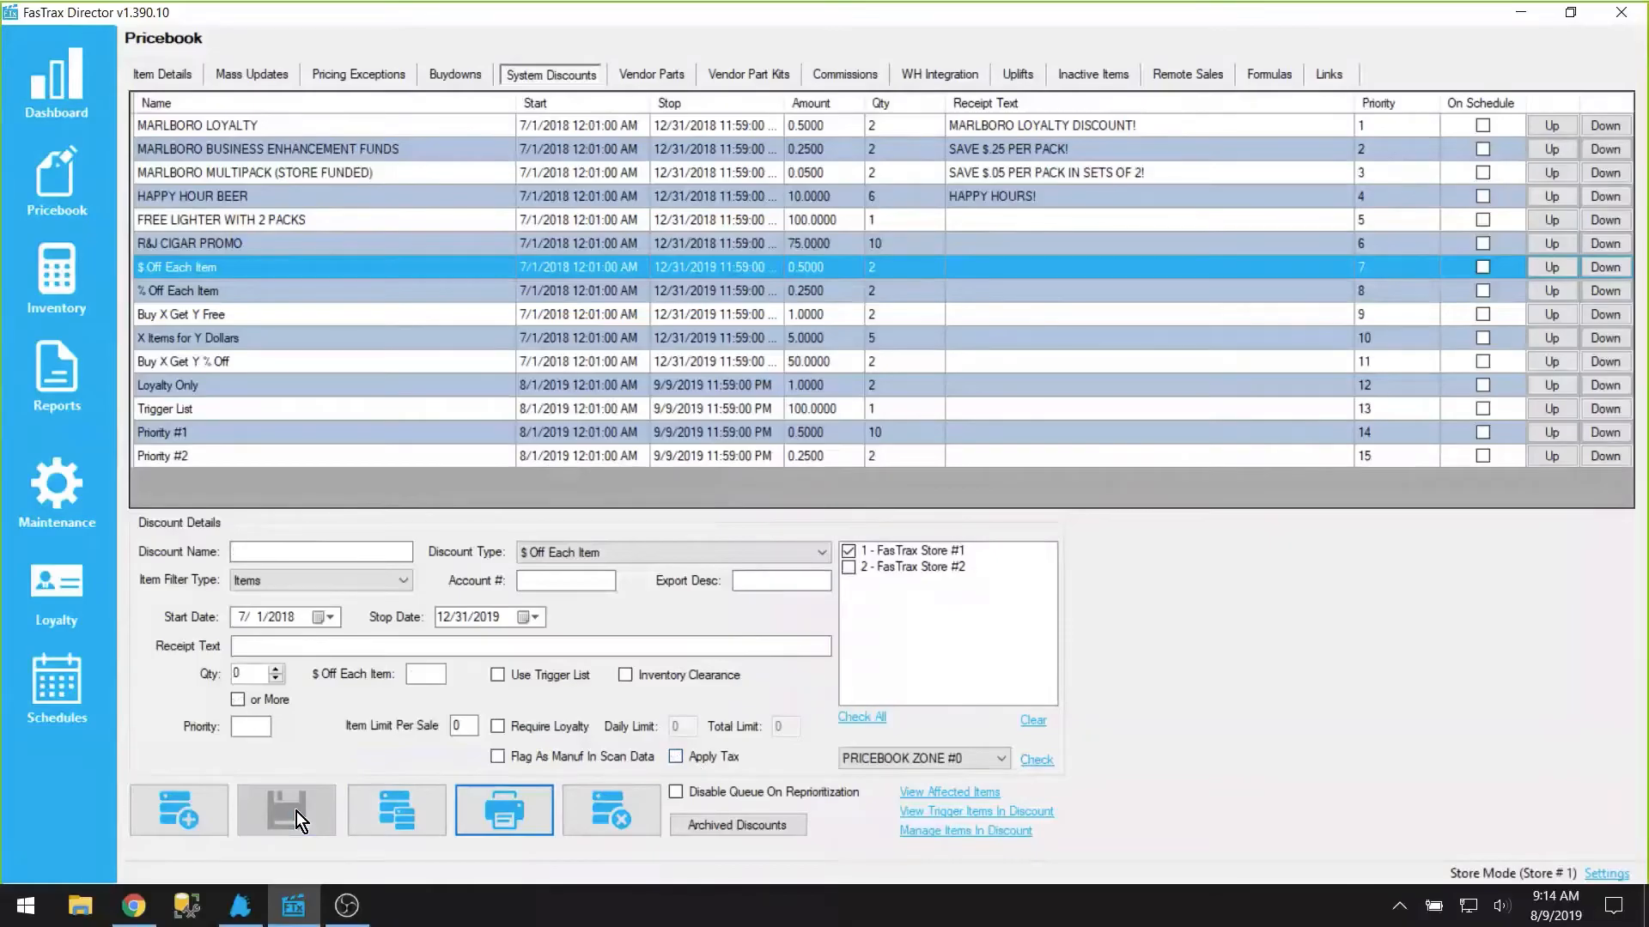
Switch to the point of sale, ring up two units of item 20 and subtotal the sale
key("alt+Tab")
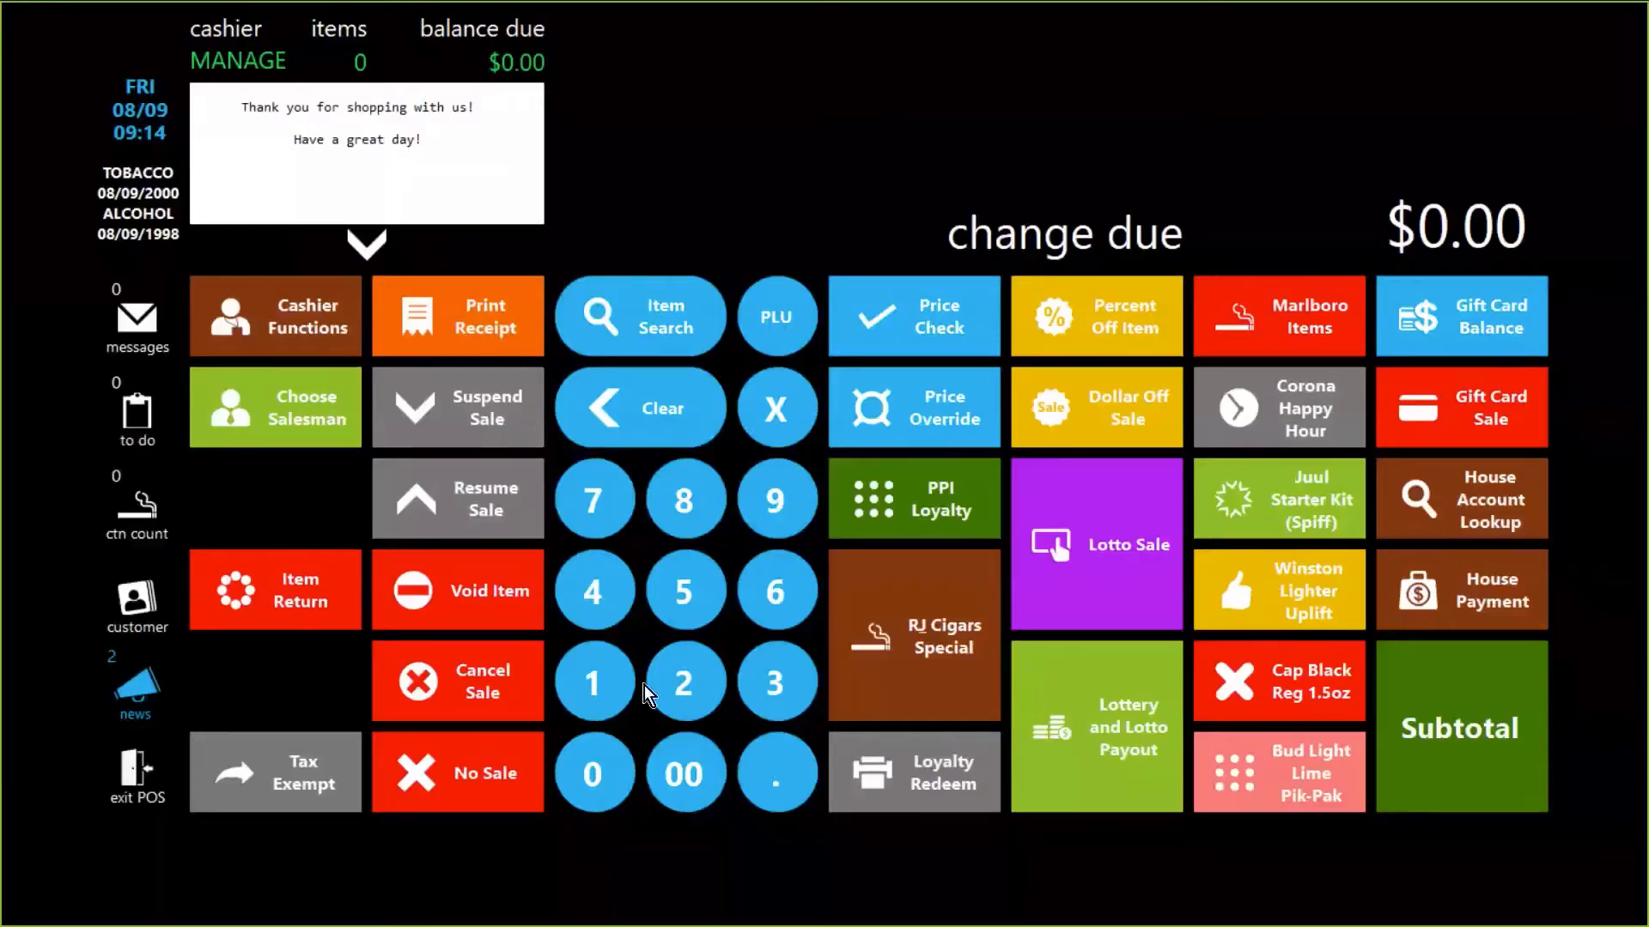
left_click(668, 687)
left_click(597, 777)
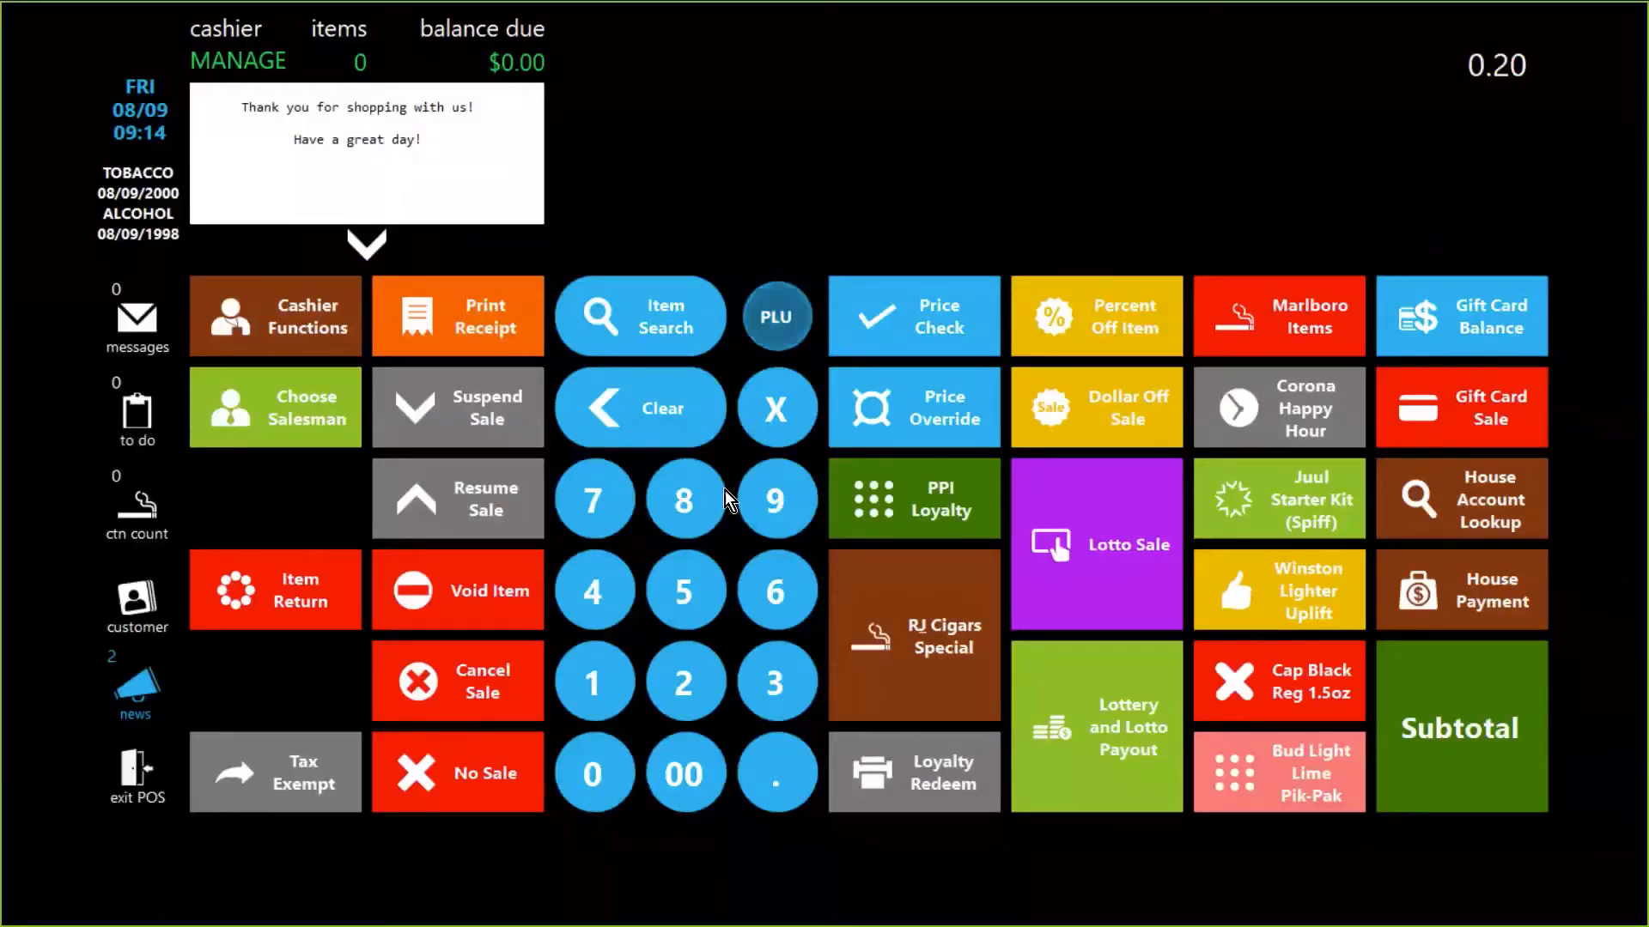
key("Return")
left_click(667, 703)
left_click(766, 303)
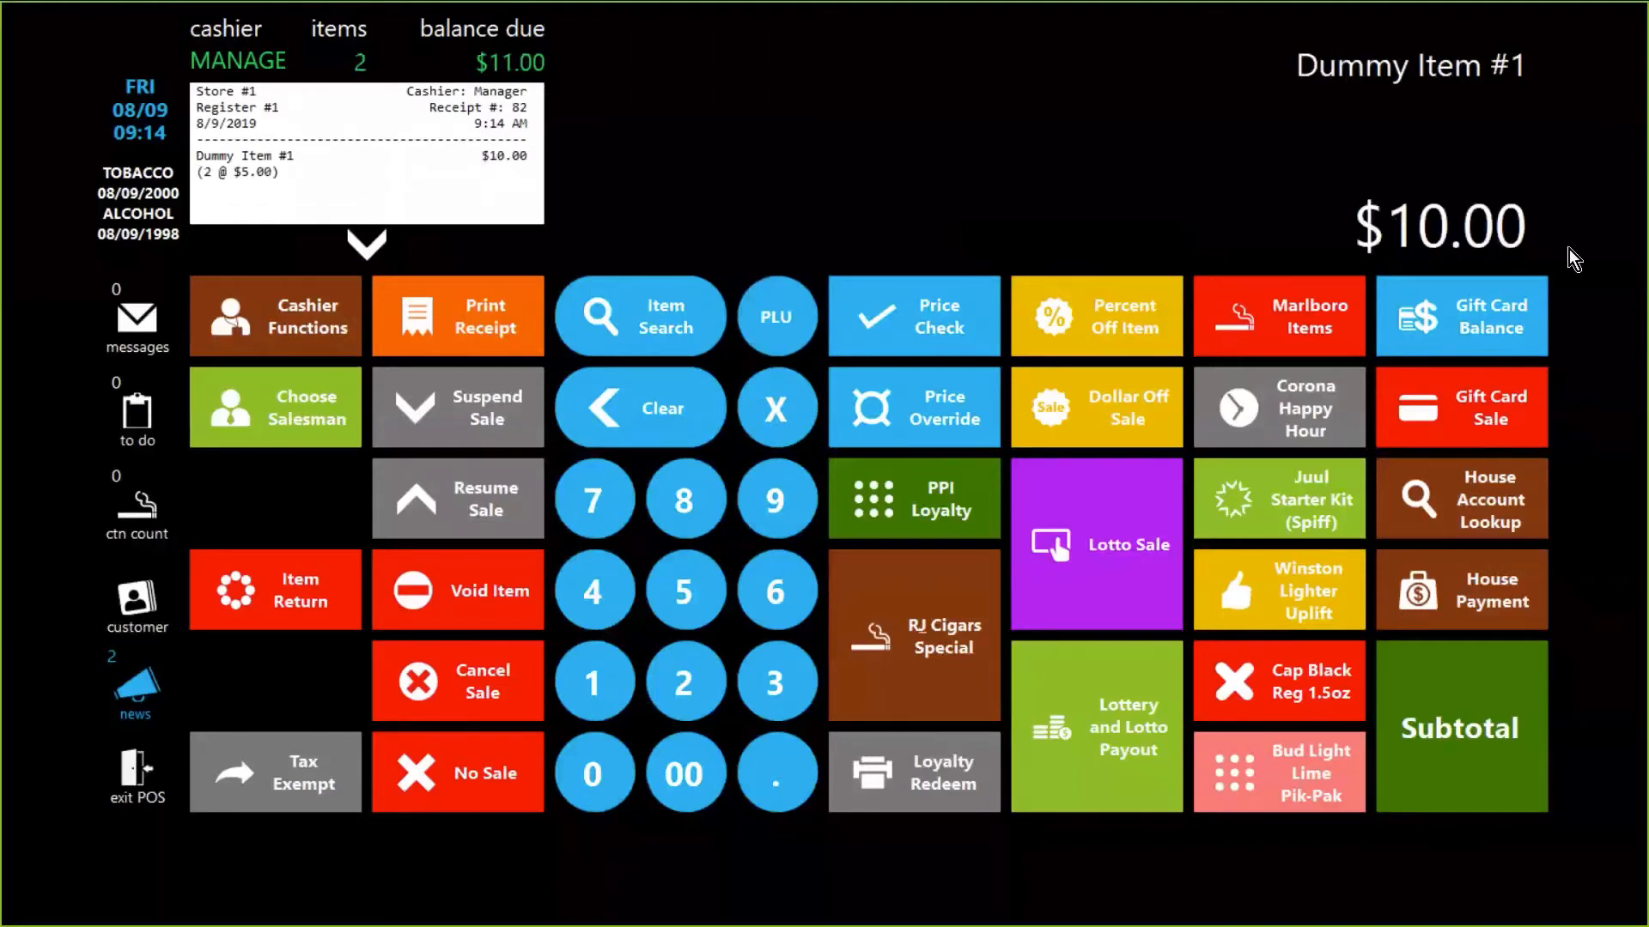
left_click(1491, 694)
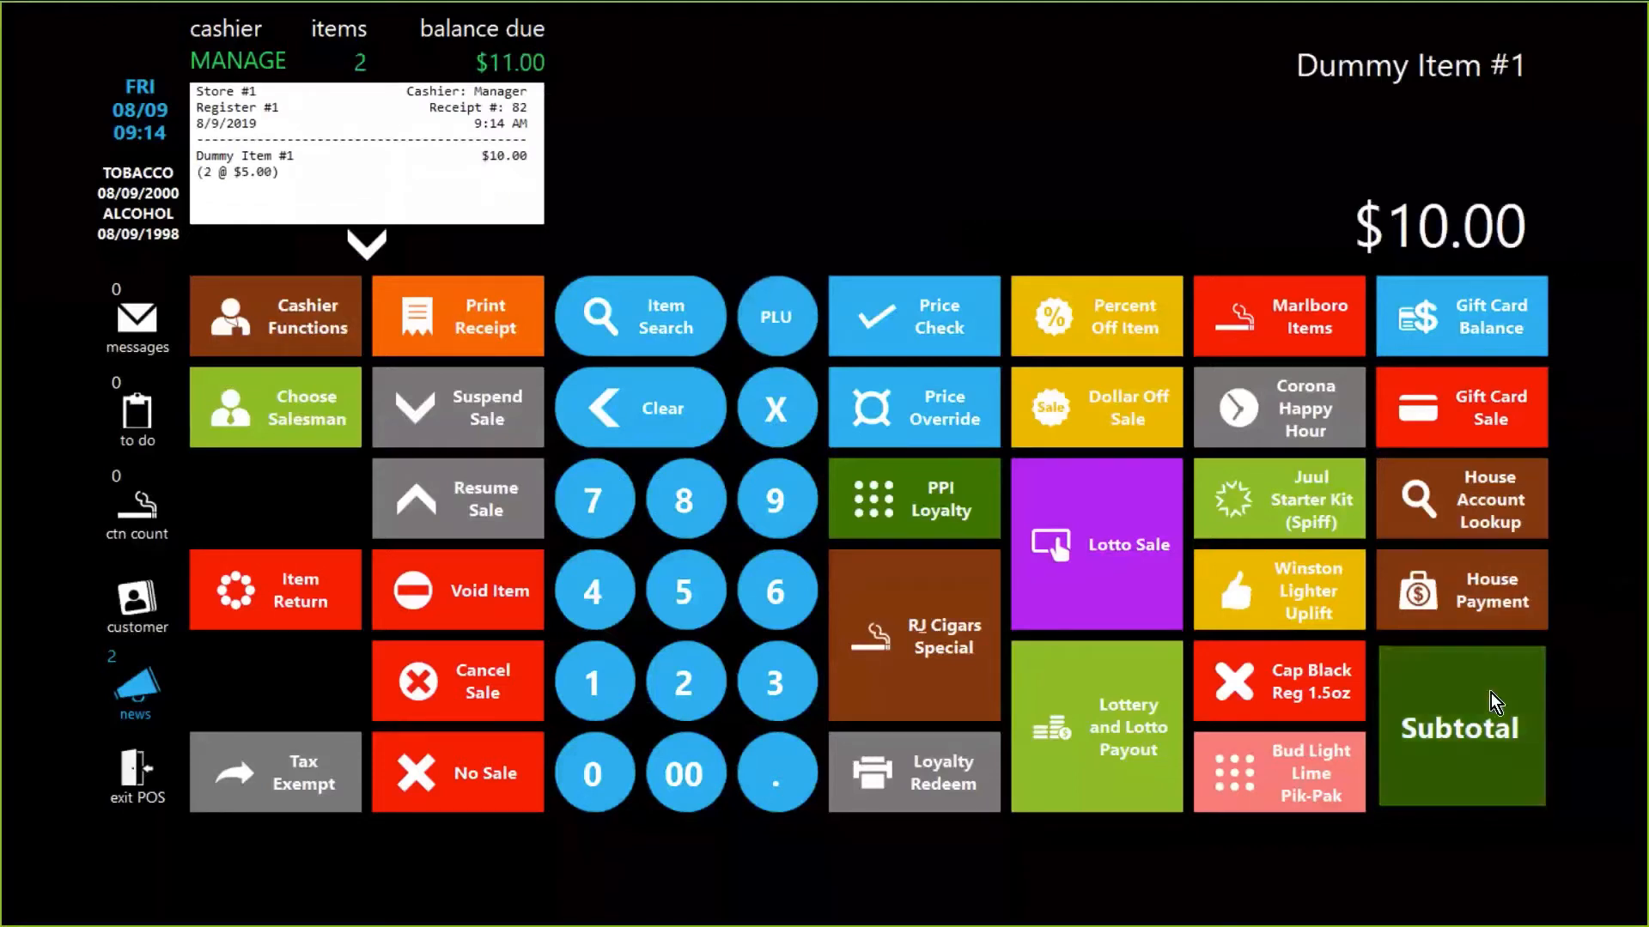
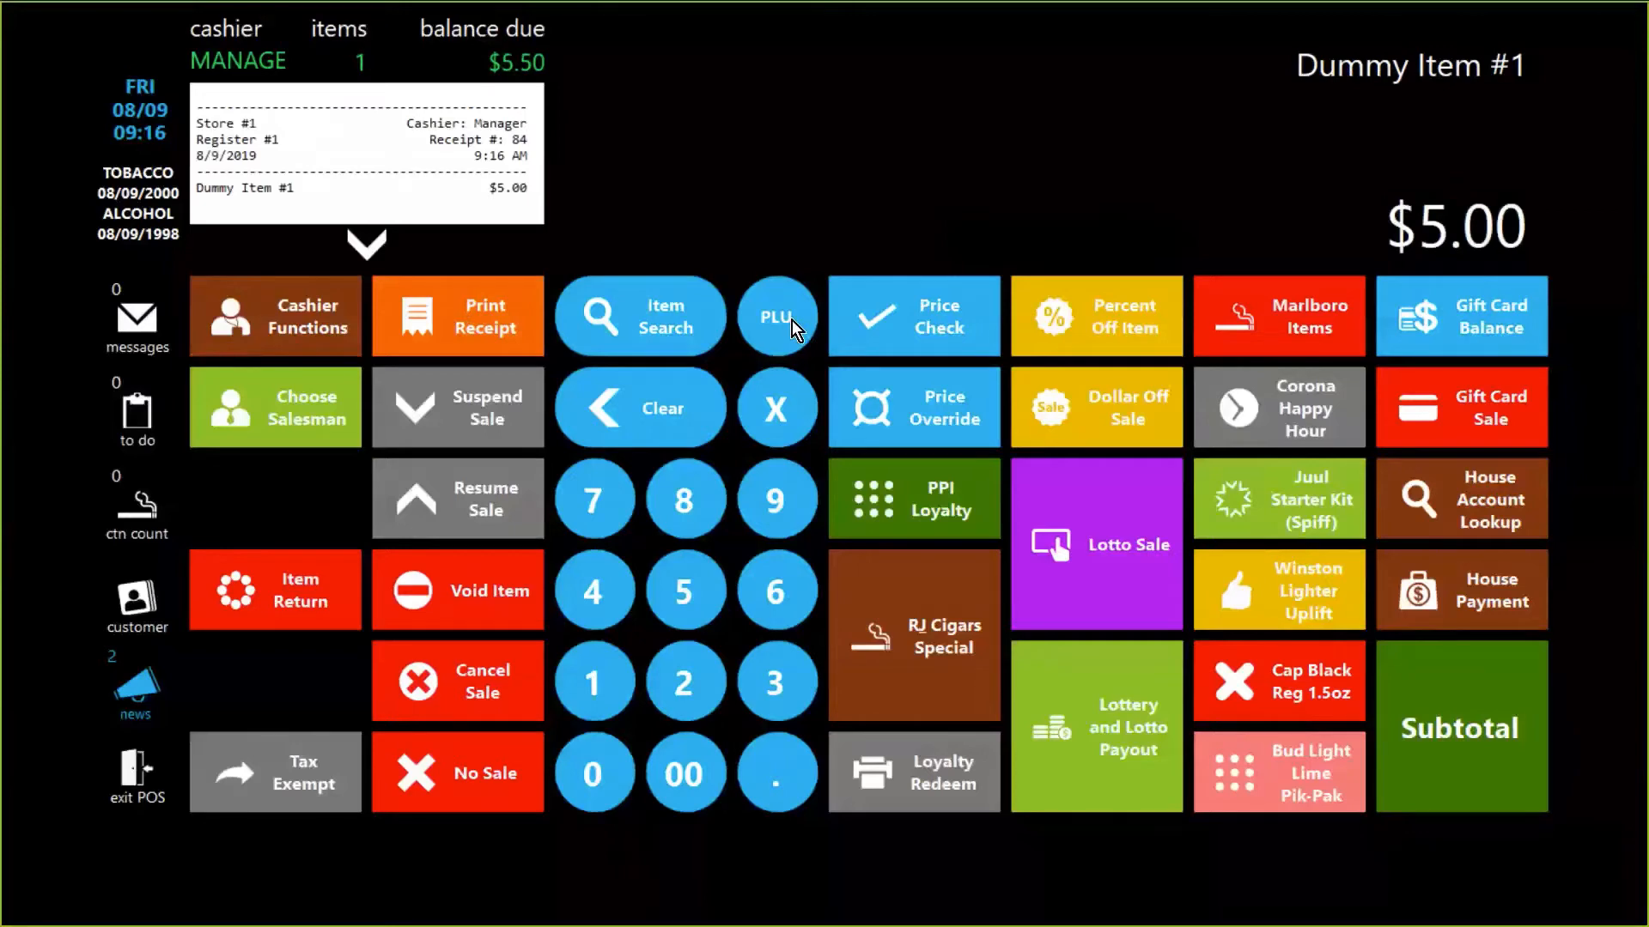
Add a second unit of item 20 to the sale and subtotal it
type("20")
left_click(792, 321)
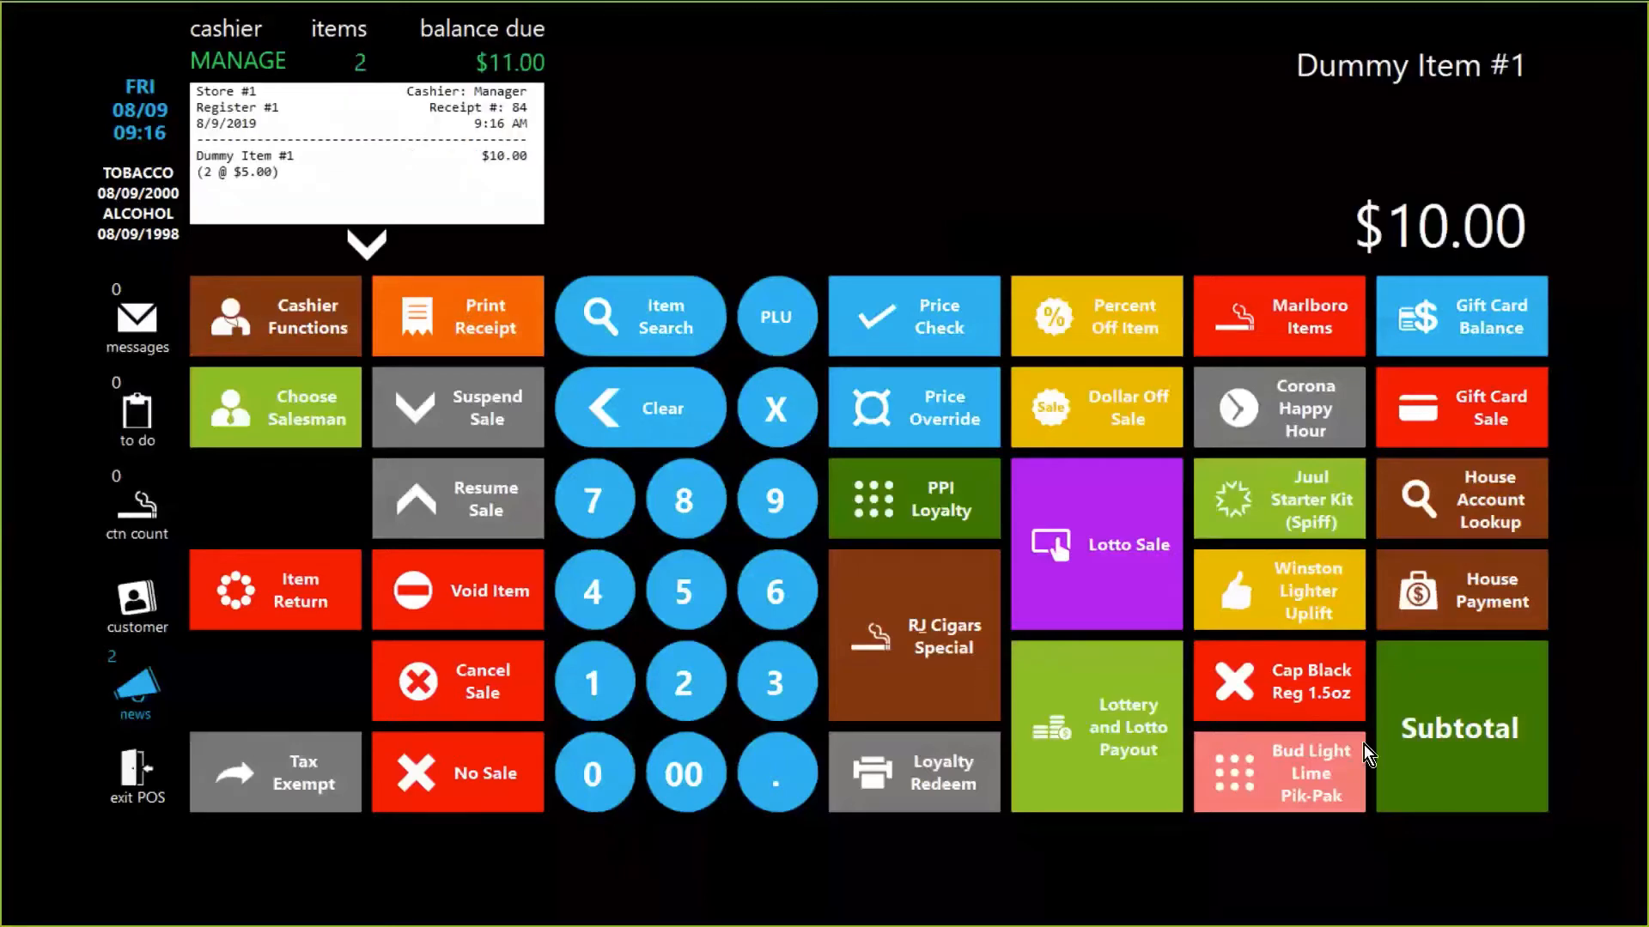
left_click(1460, 709)
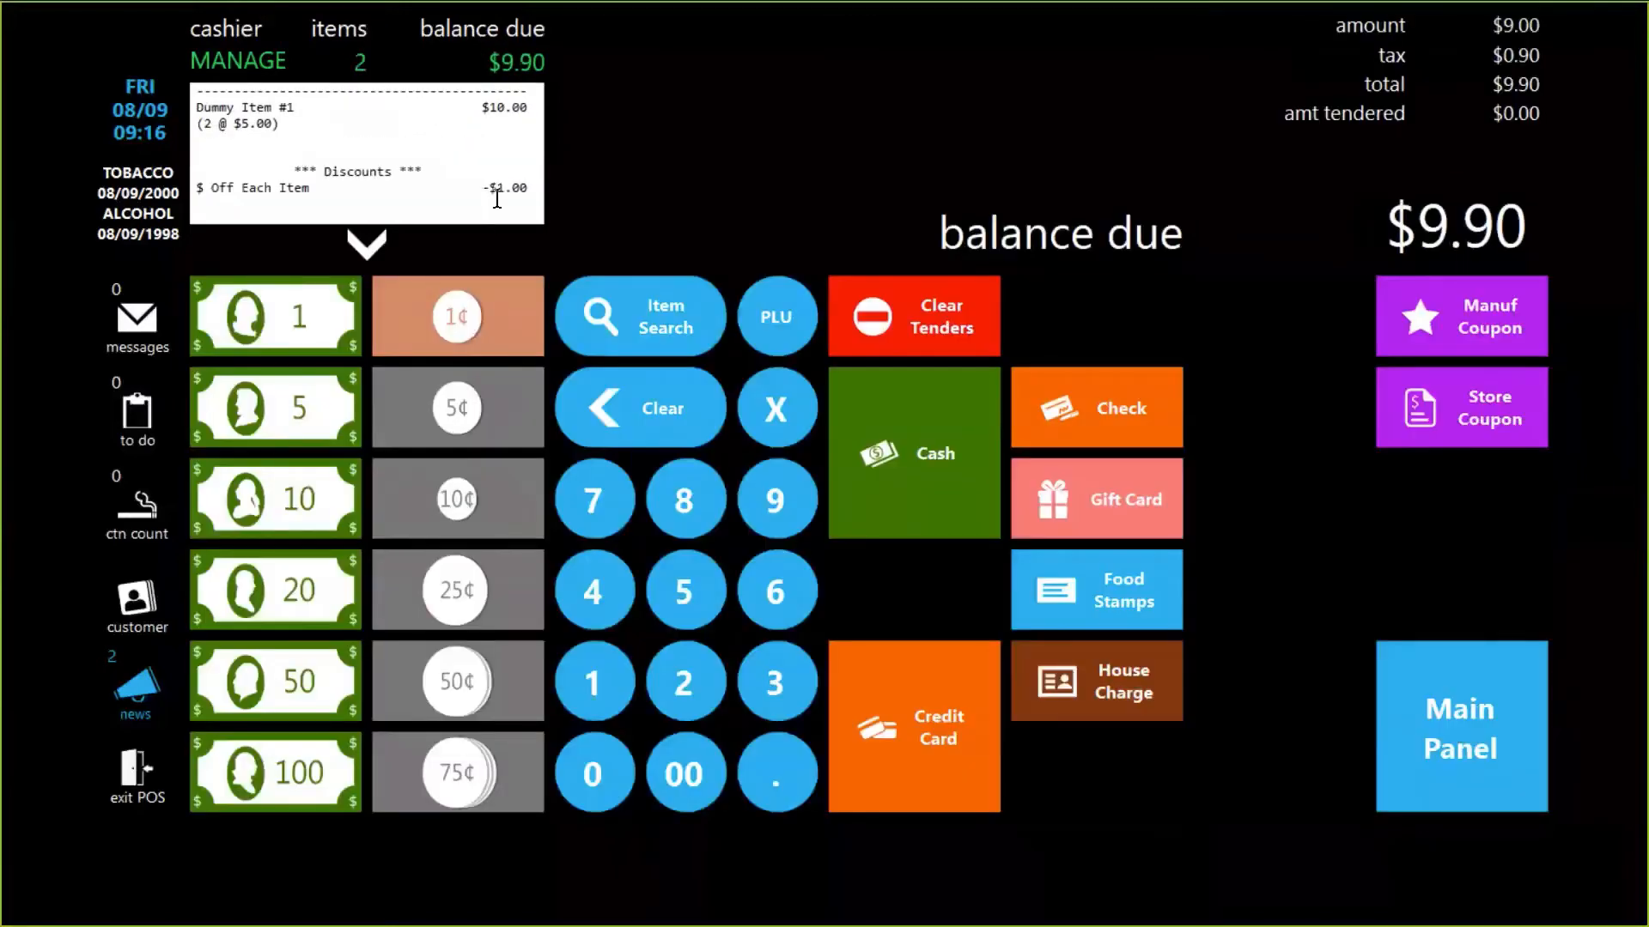
Add two more units of item 20 one at a time, checking the discount after each, and pay in cash
type("20")
scroll(496, 200, "down", 1)
key("Return")
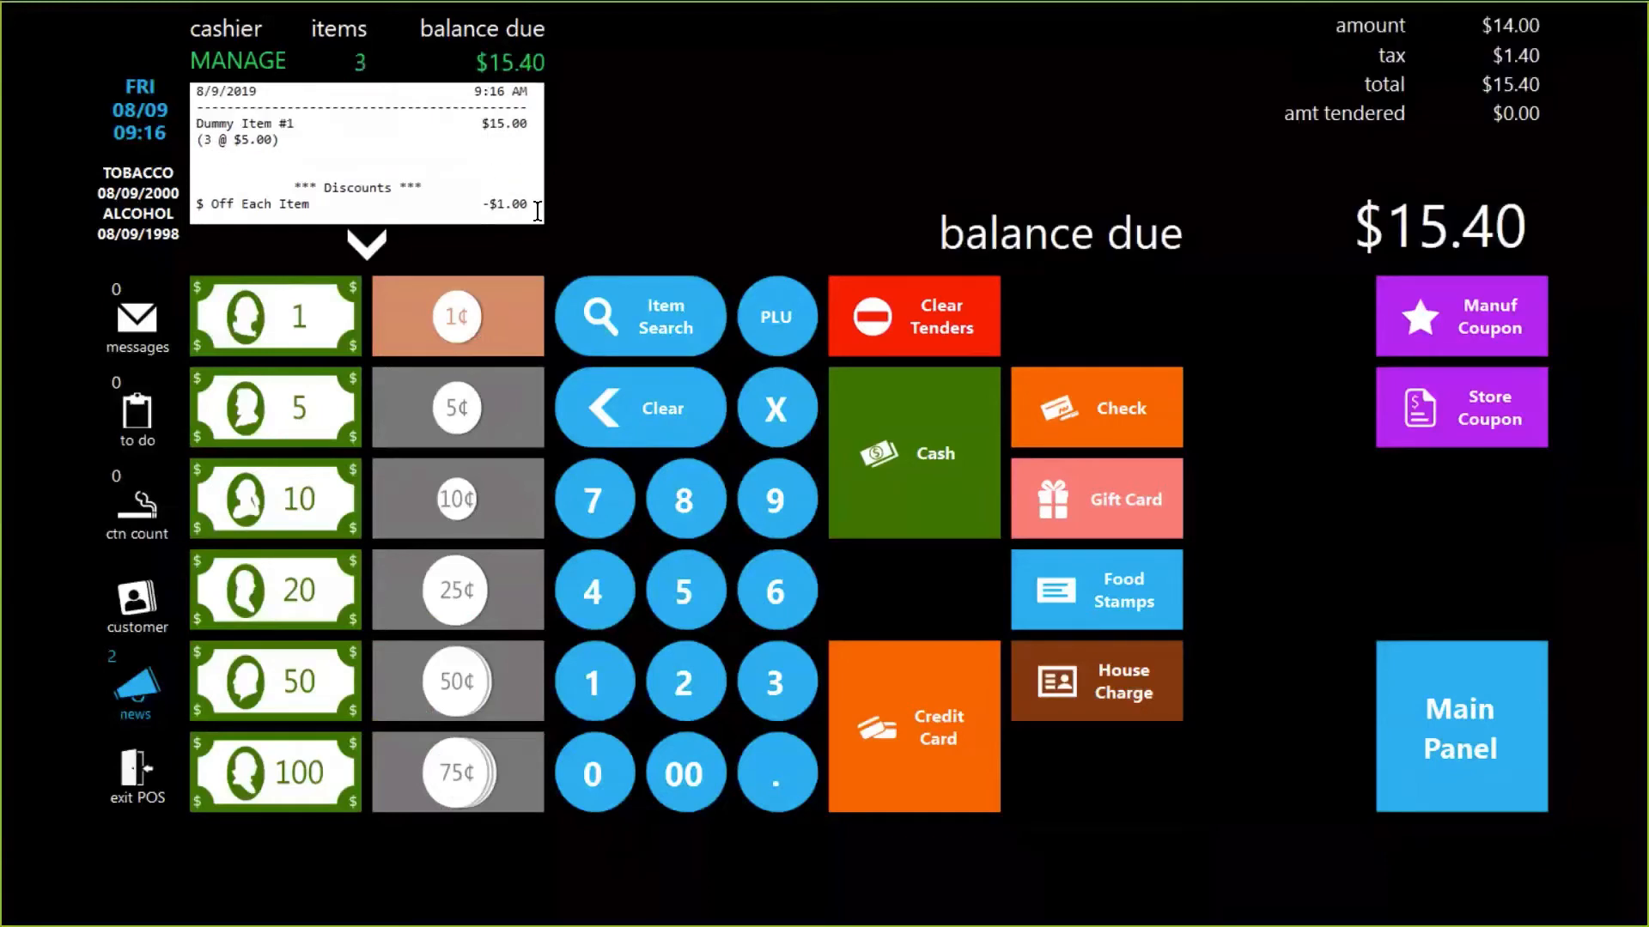
type("20")
scroll(537, 210, "down", 1)
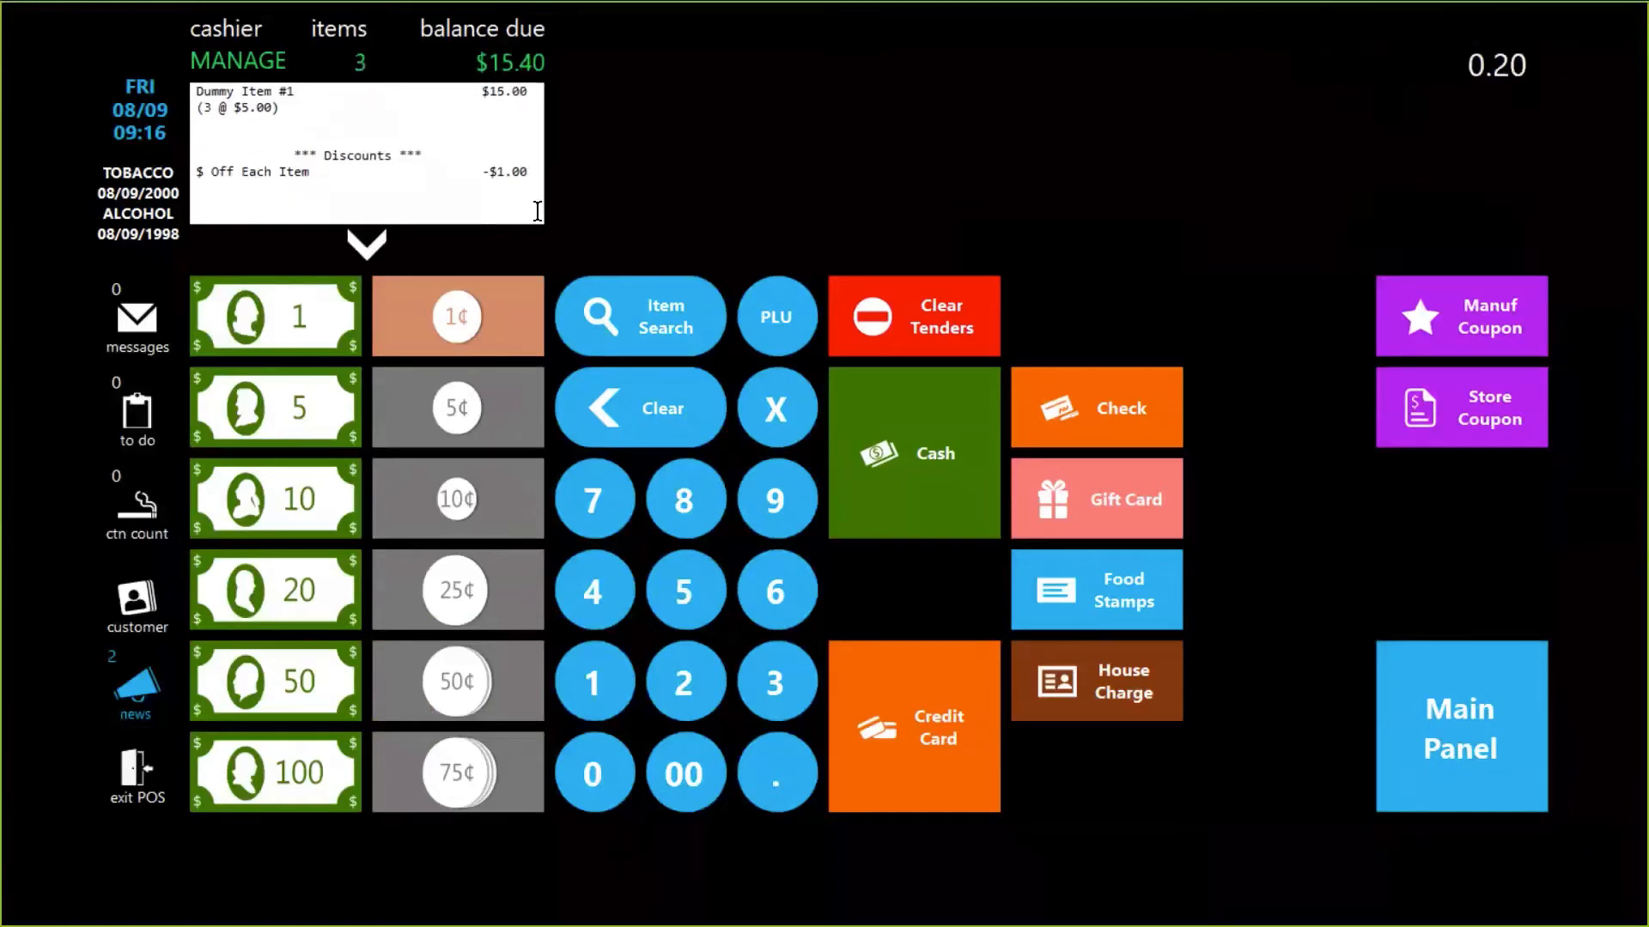
key("Return")
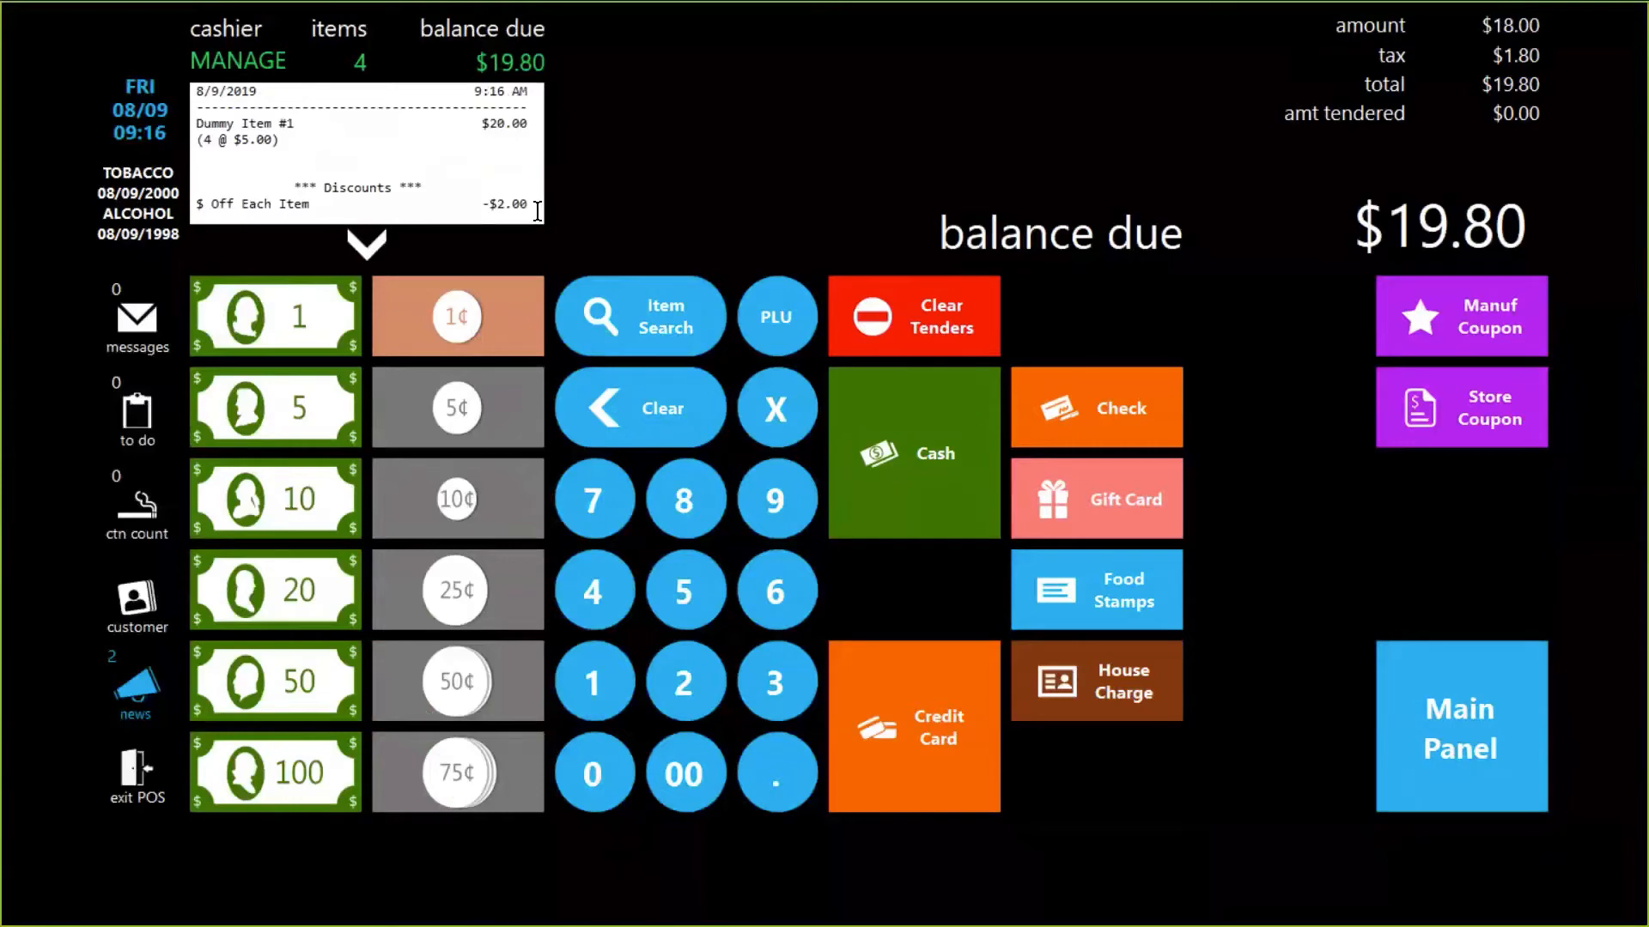
left_click(937, 437)
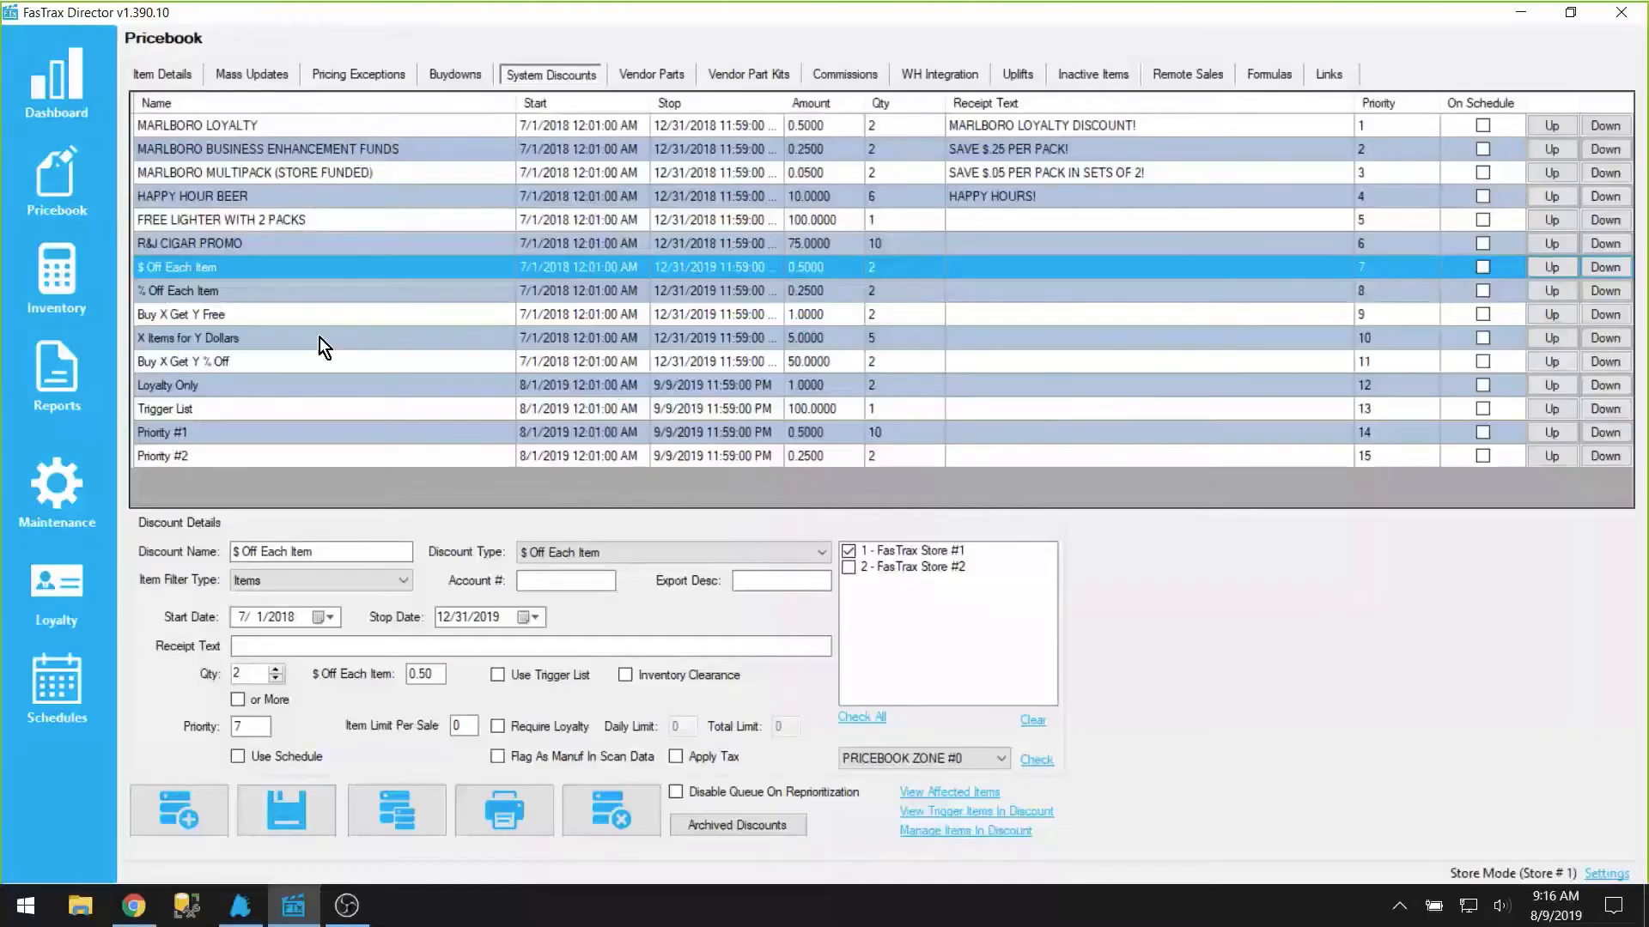
In FasTrax Director, set the % Off Each Item discount's type to % Off Each Item, save it and reselect it
left_click(213, 296)
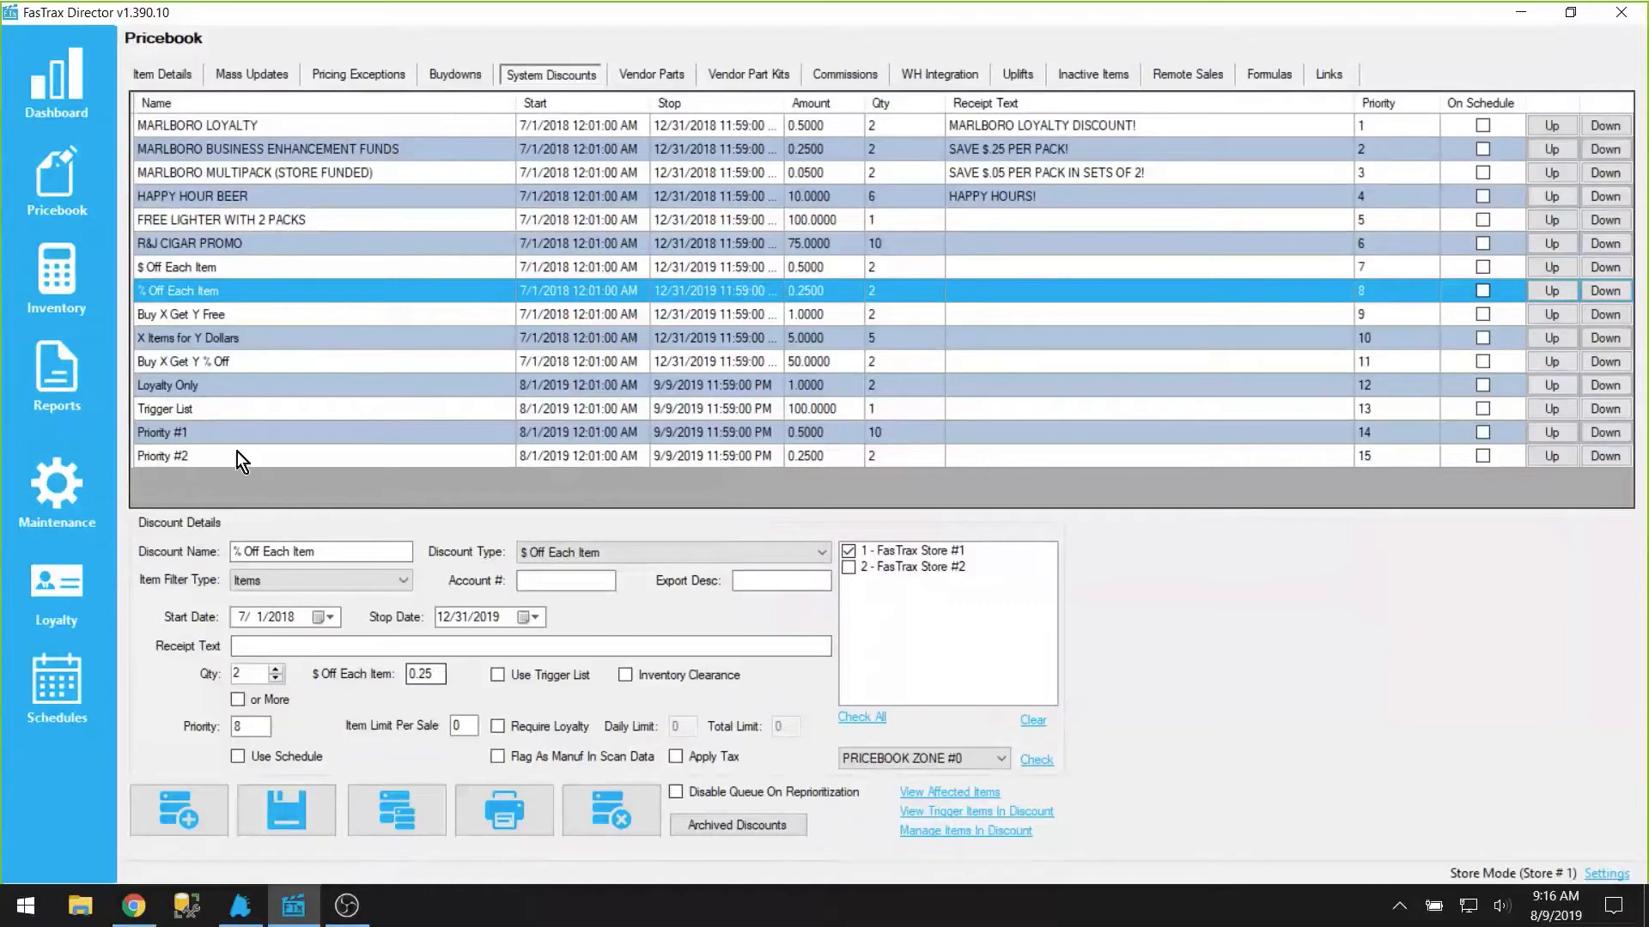
left_click(560, 552)
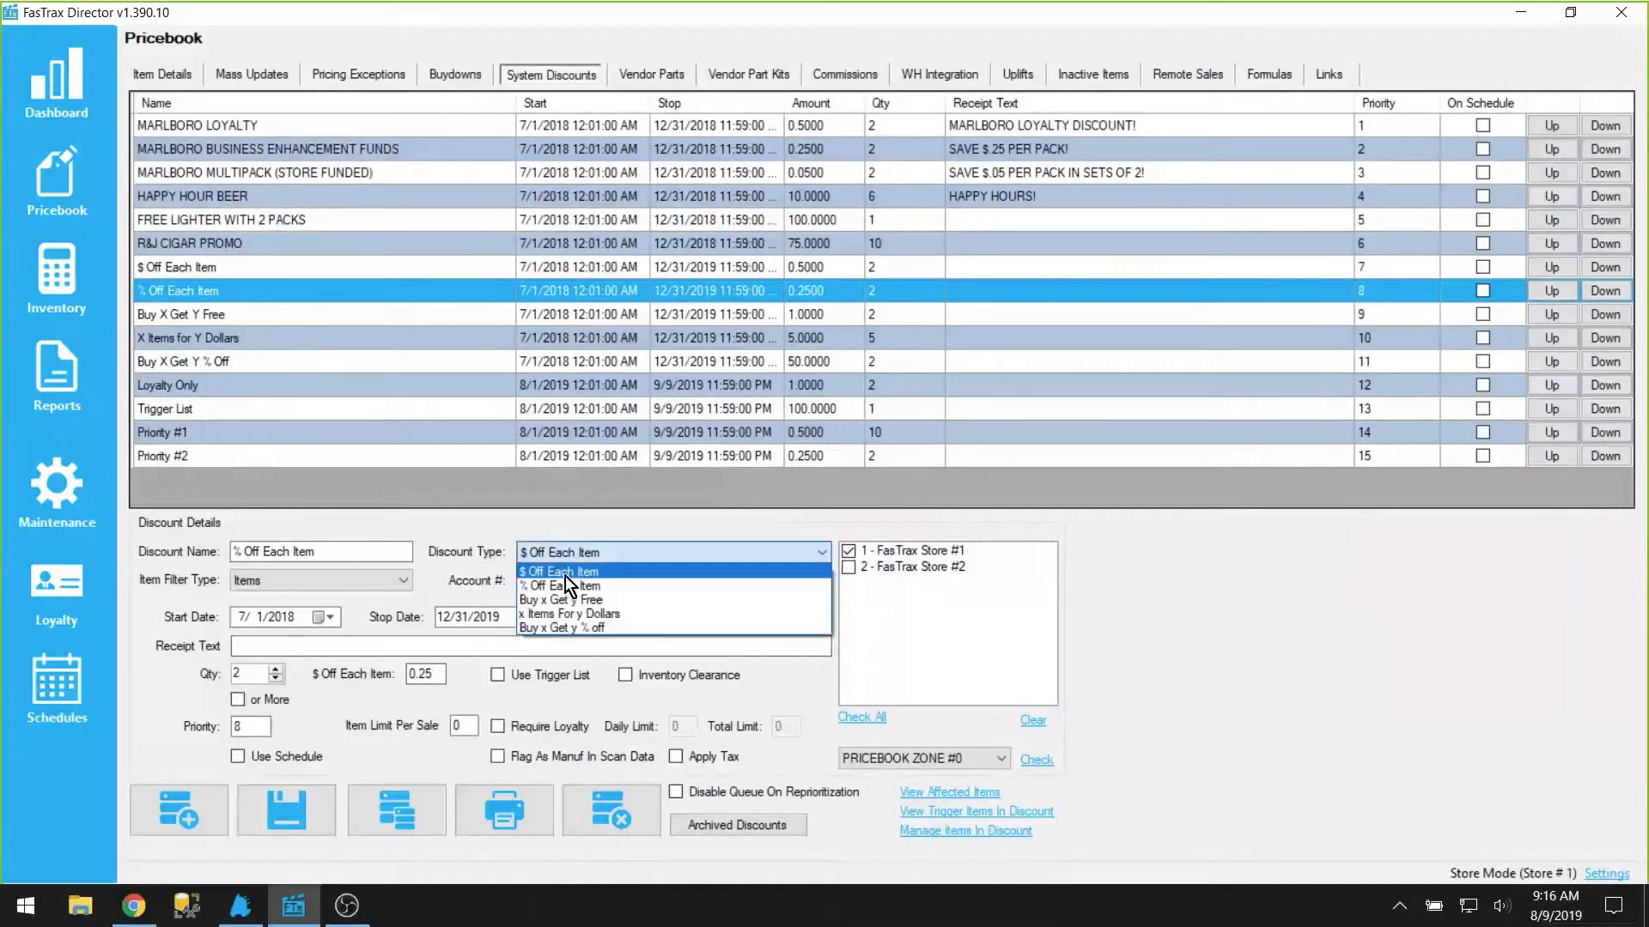
left_click(569, 584)
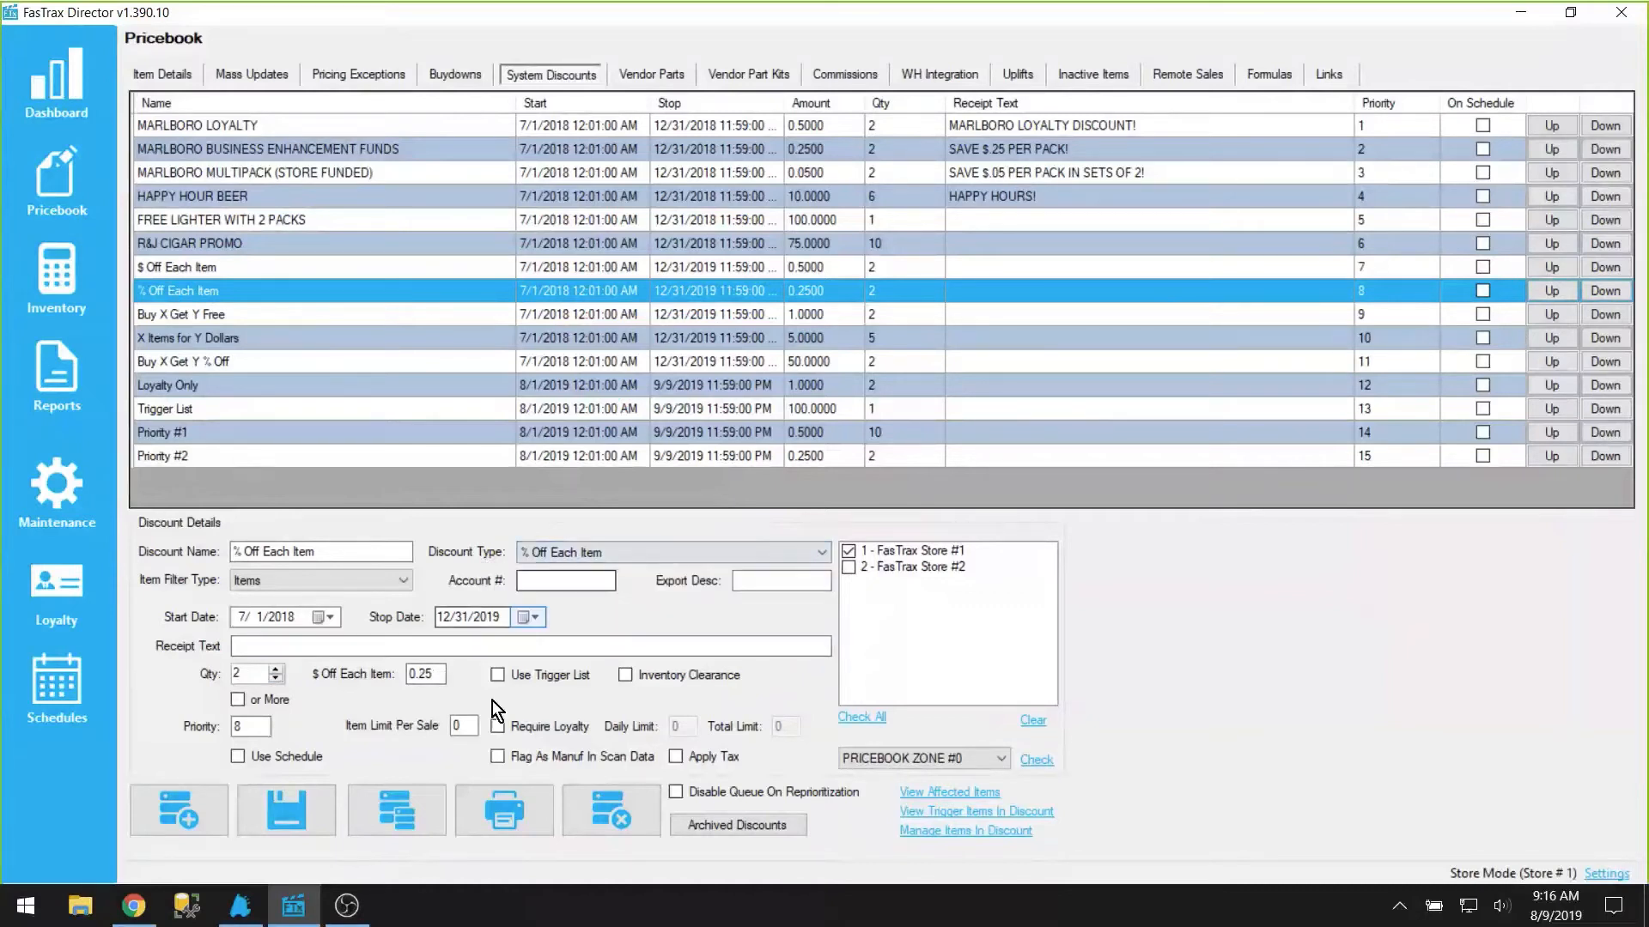
left_click(297, 812)
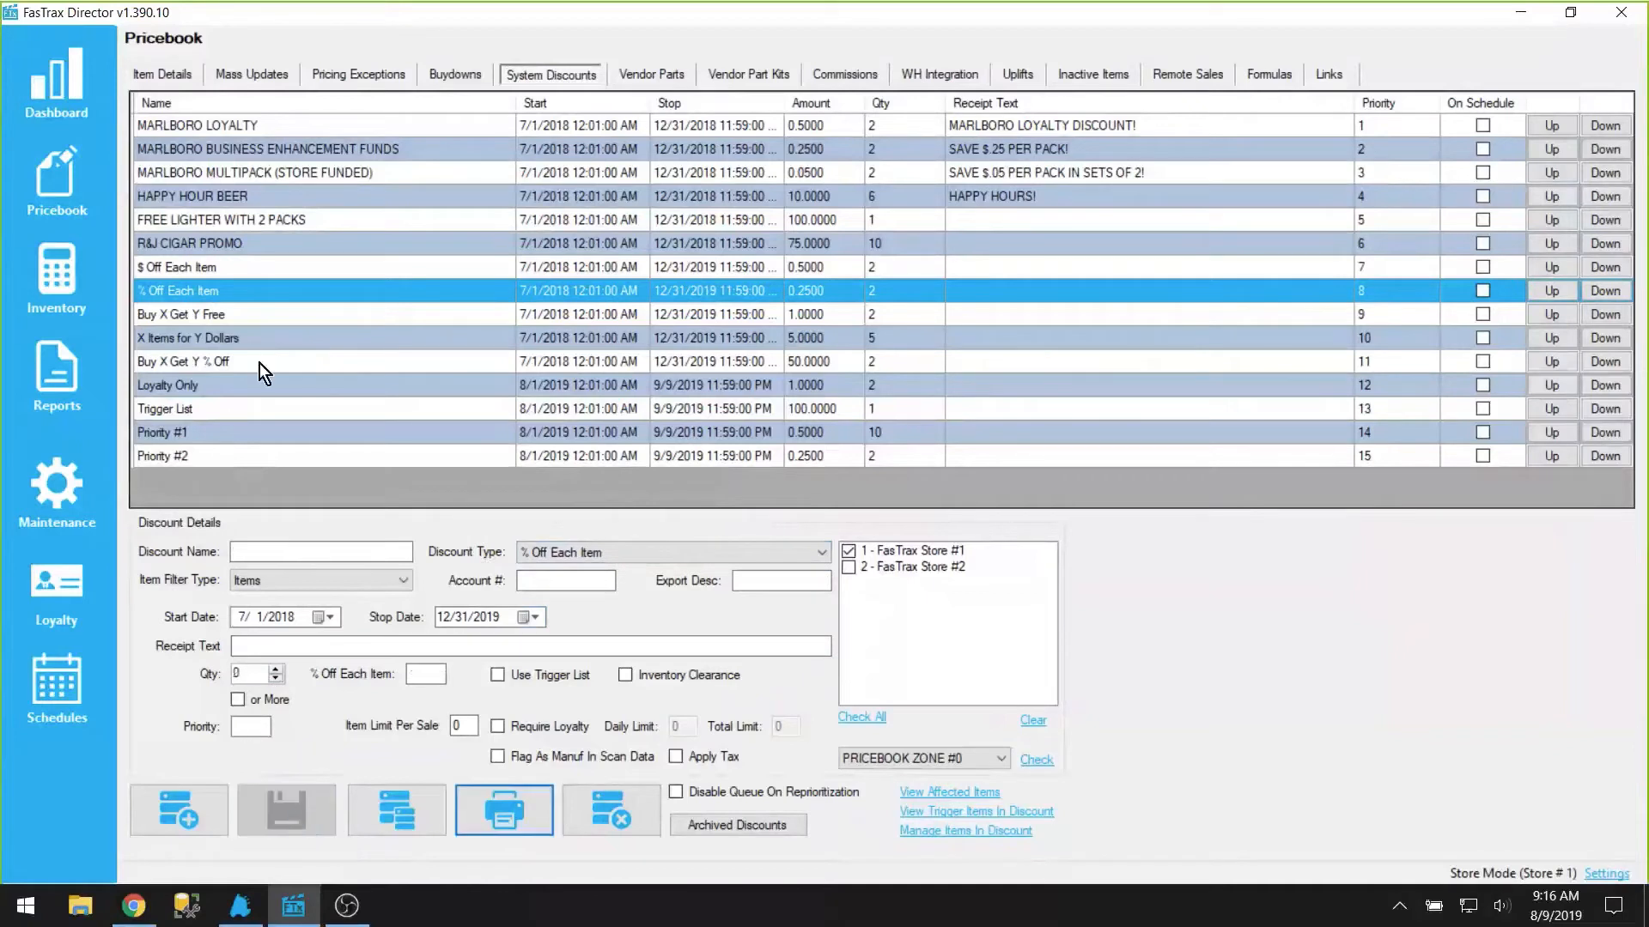
left_click(234, 300)
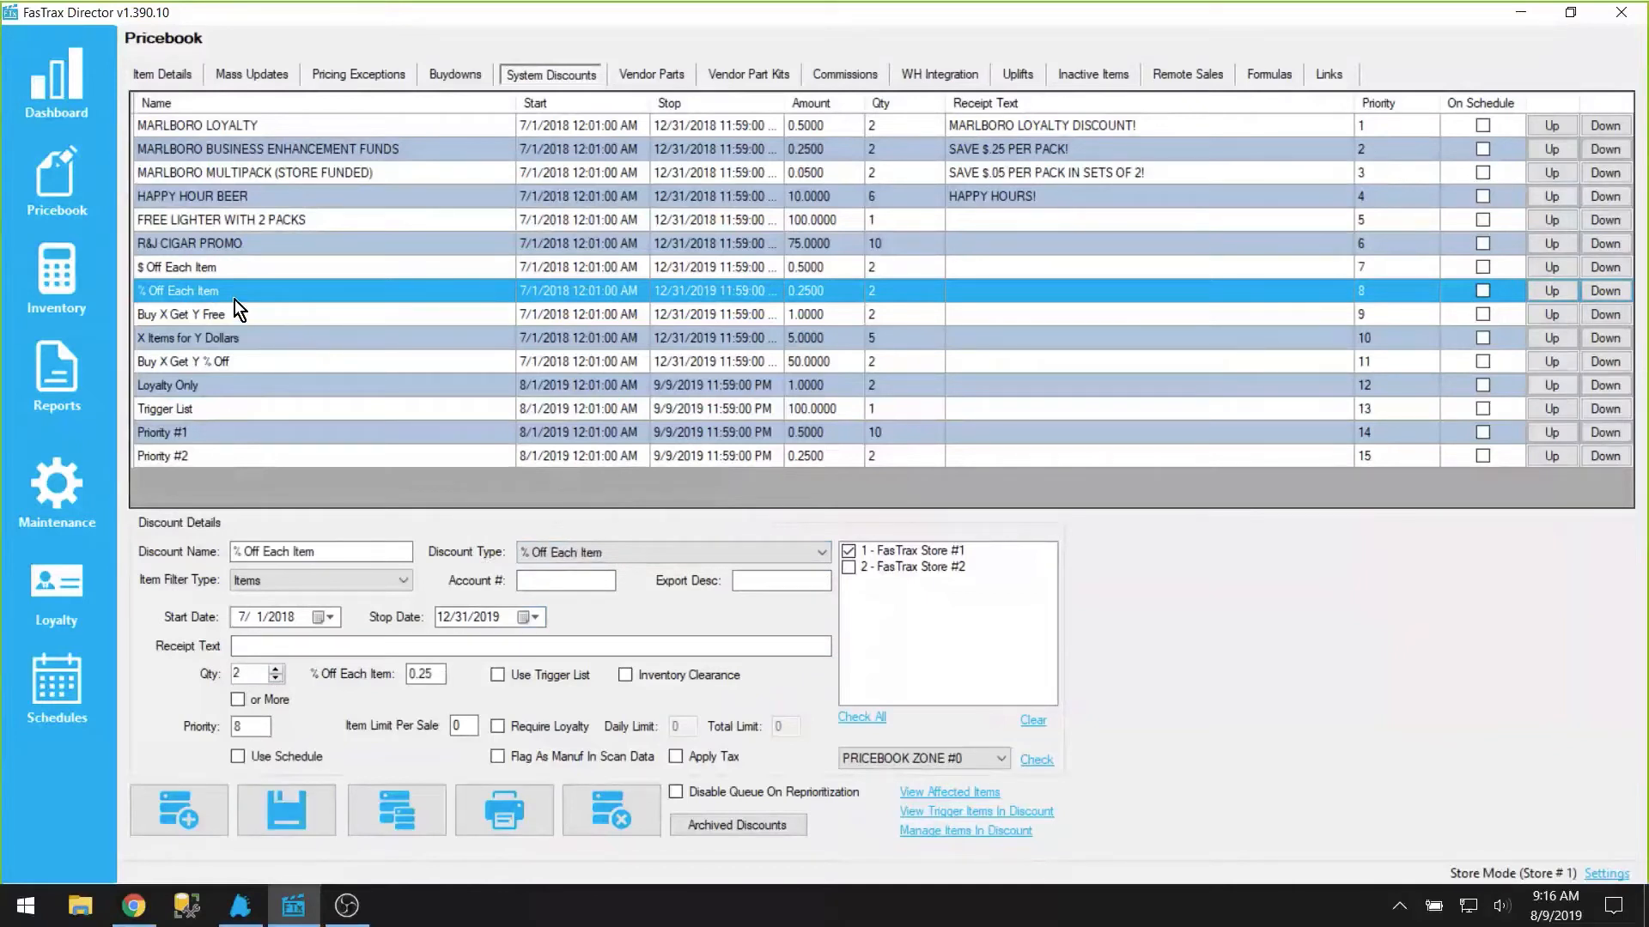
Switch to the point of sale, ring up two units of item 21, subtotal the sale and pay in cash
key("alt+Tab")
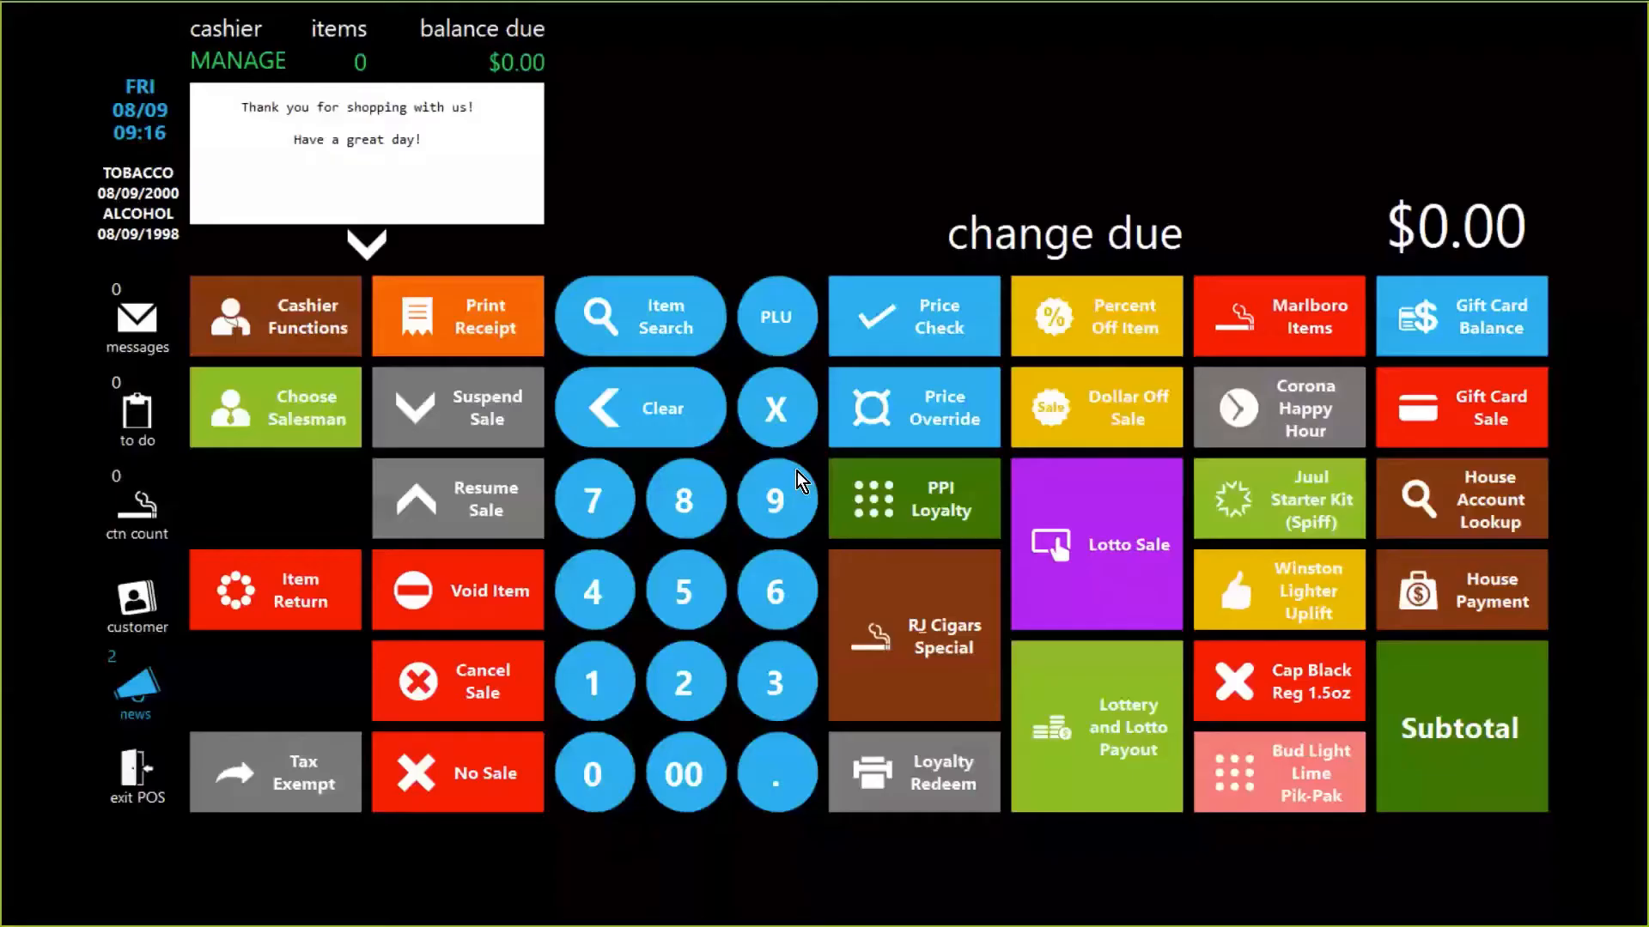
type("2")
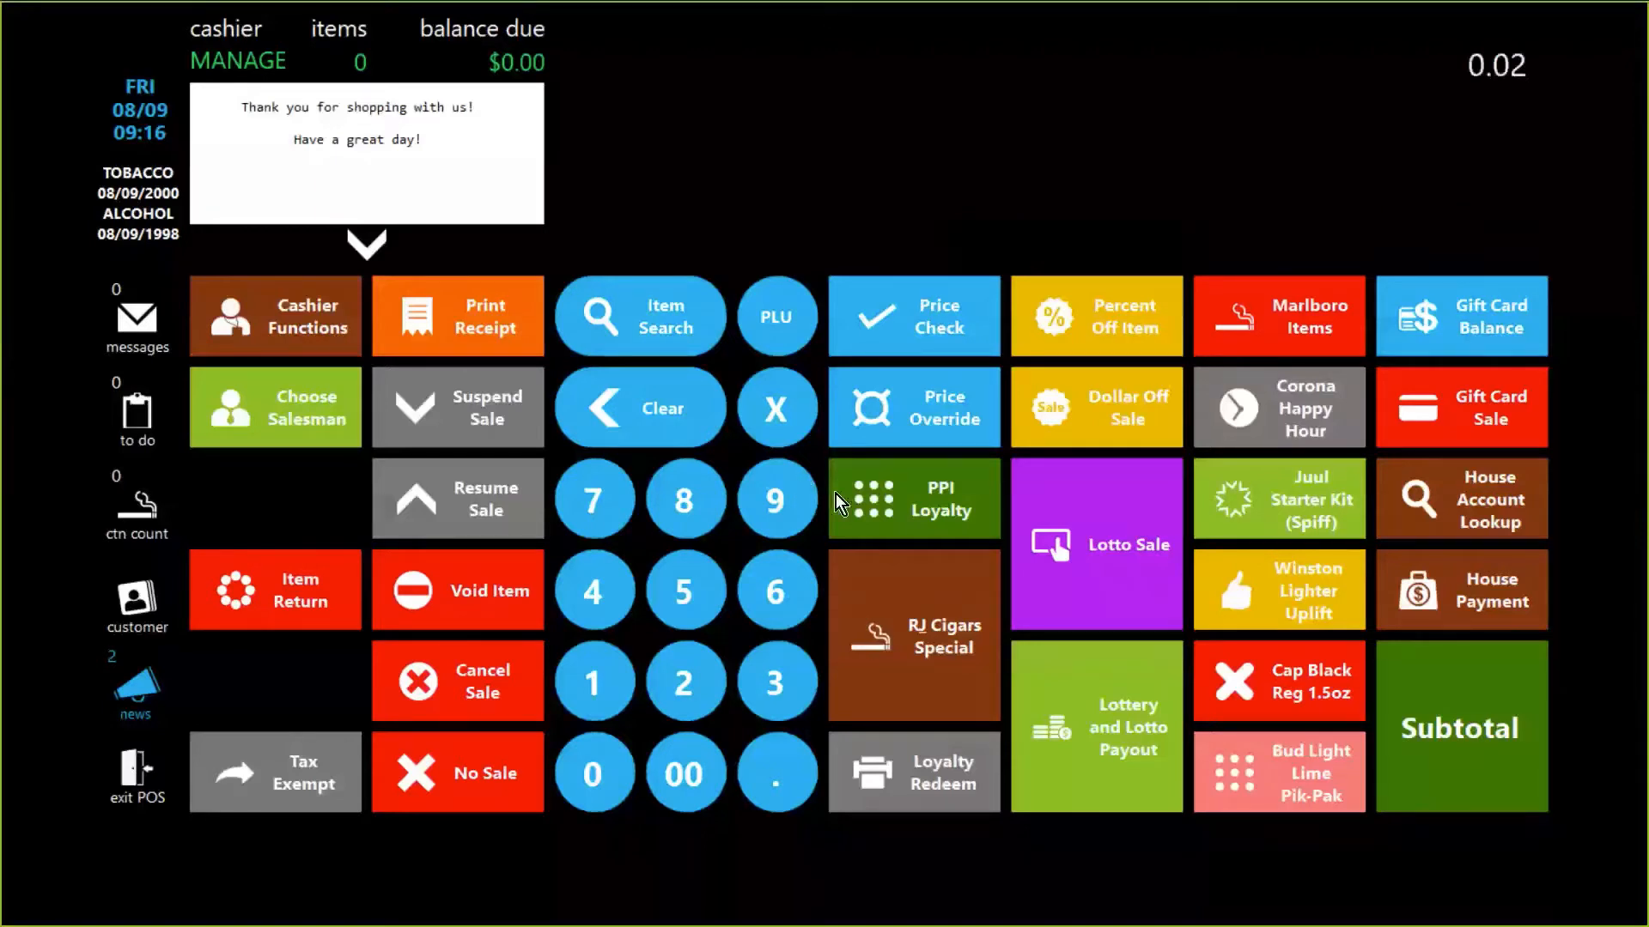
type("1")
left_click(773, 318)
type("21")
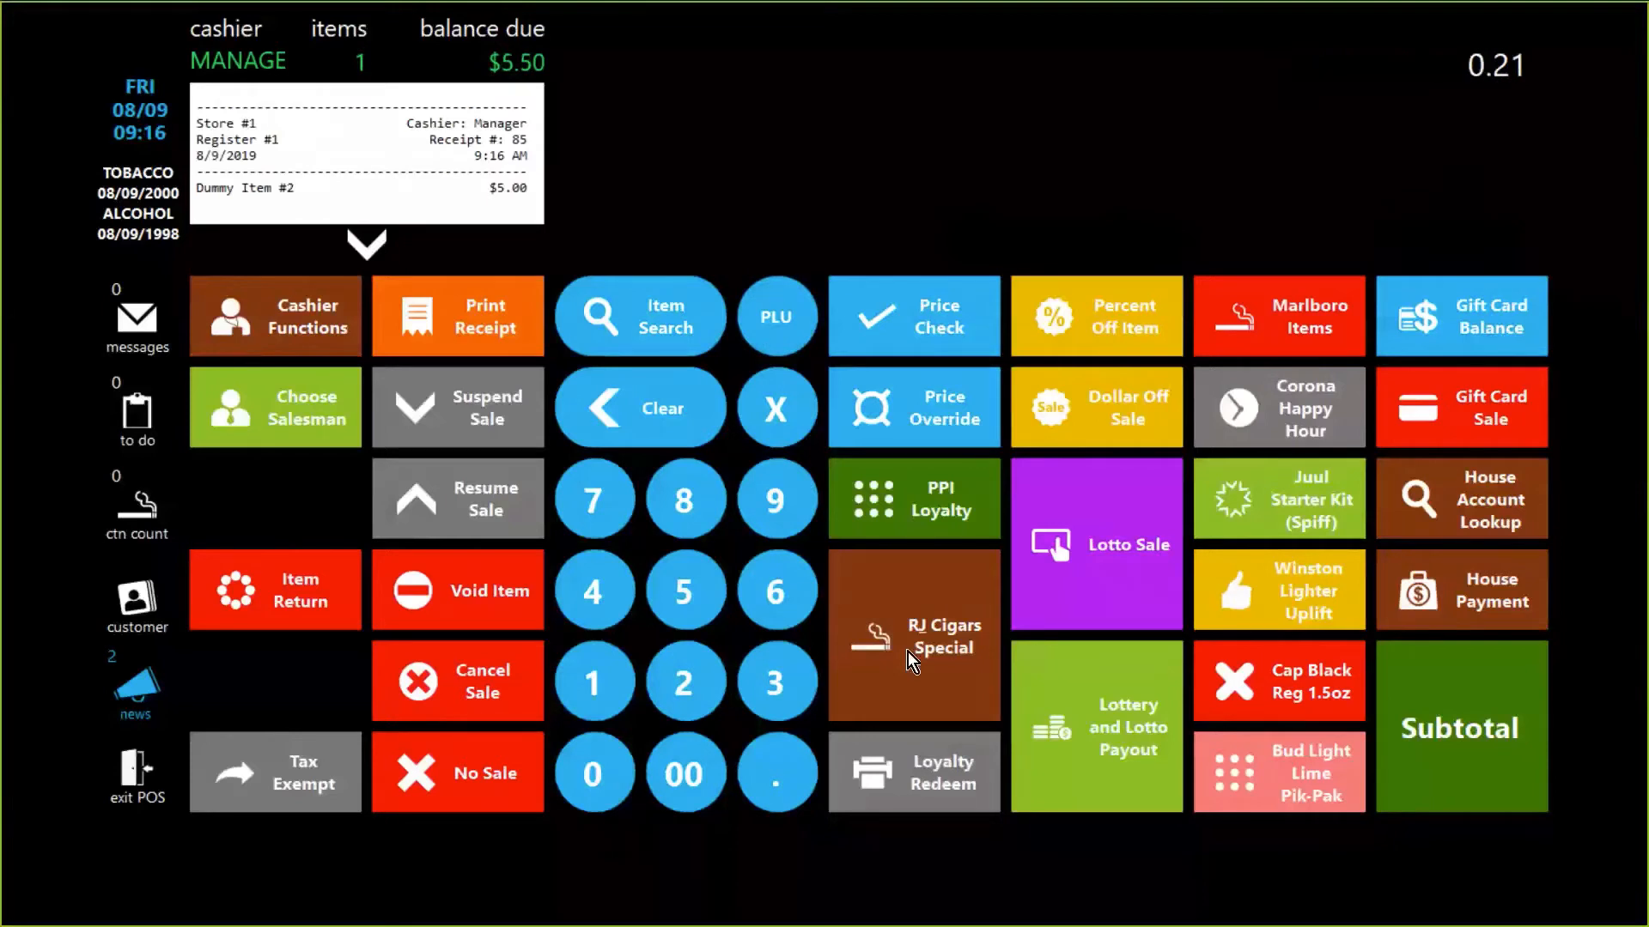
key("Return")
left_click(1516, 730)
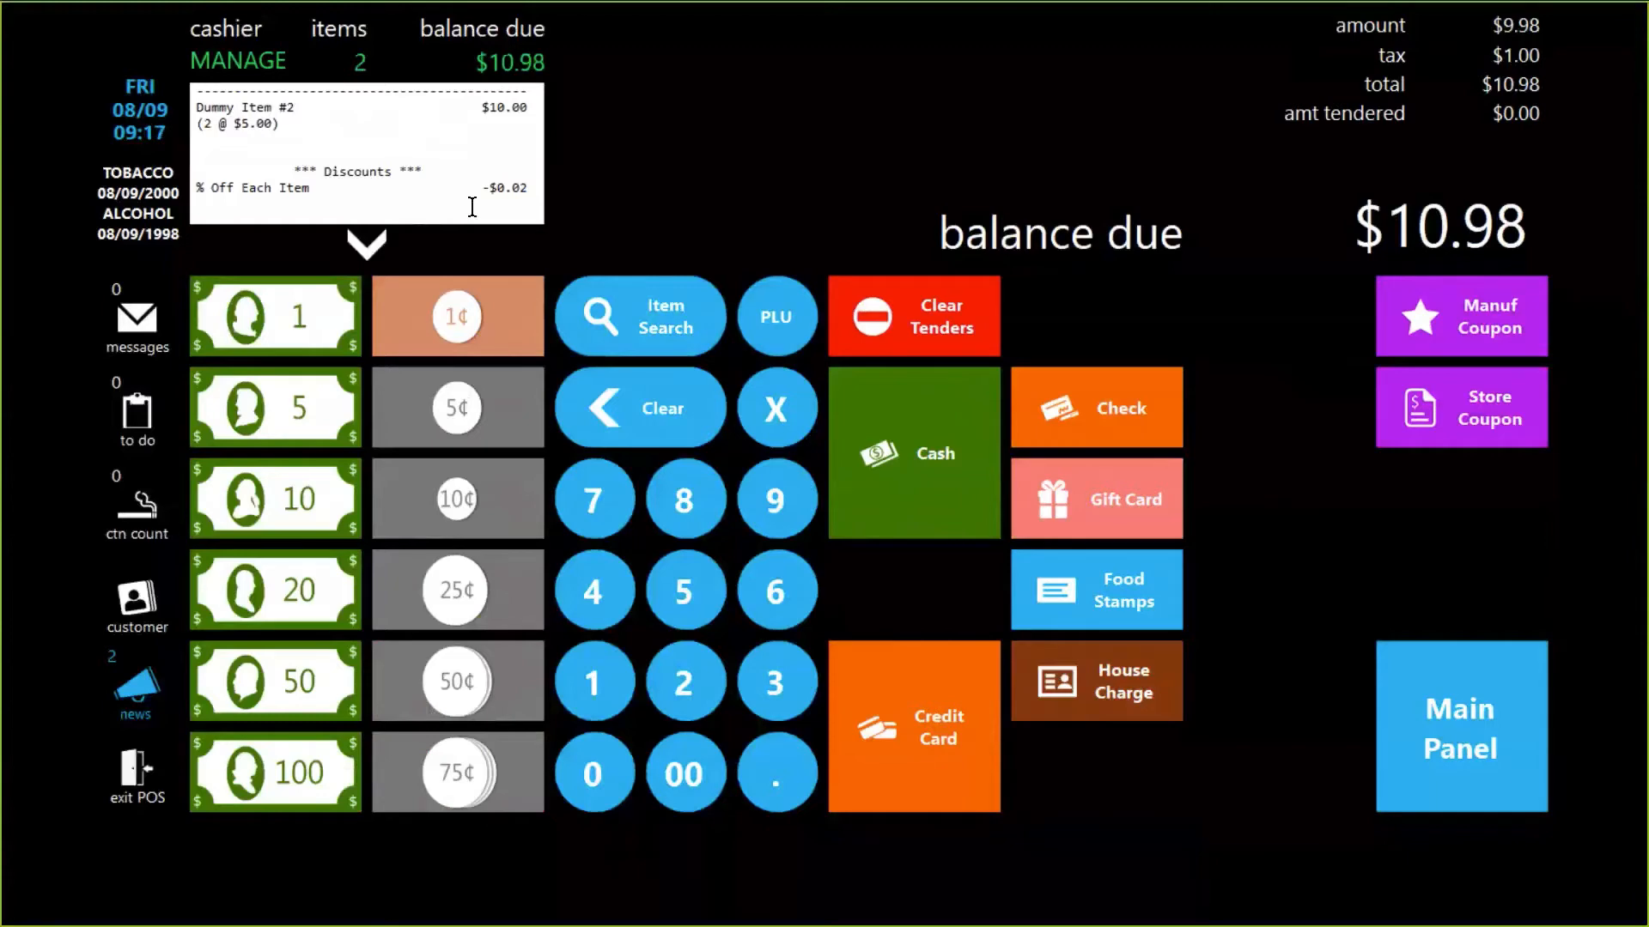
left_click(936, 434)
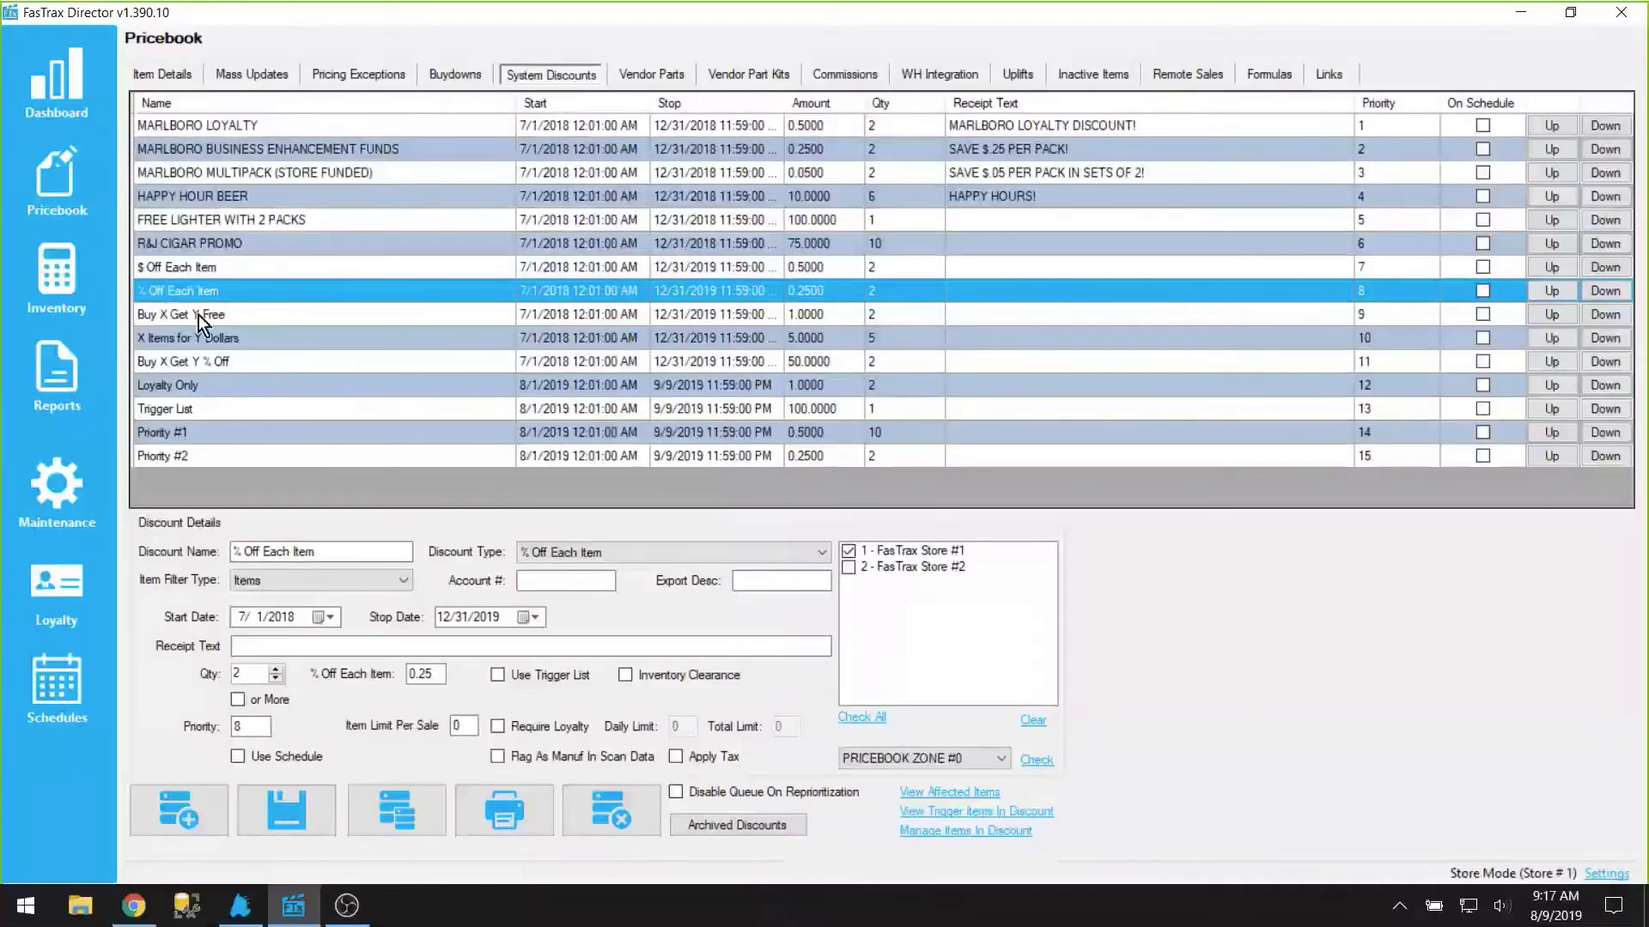
In FasTrax Director, review the Buy X Get Y Free discount's settings and the items it affects
left_click(198, 316)
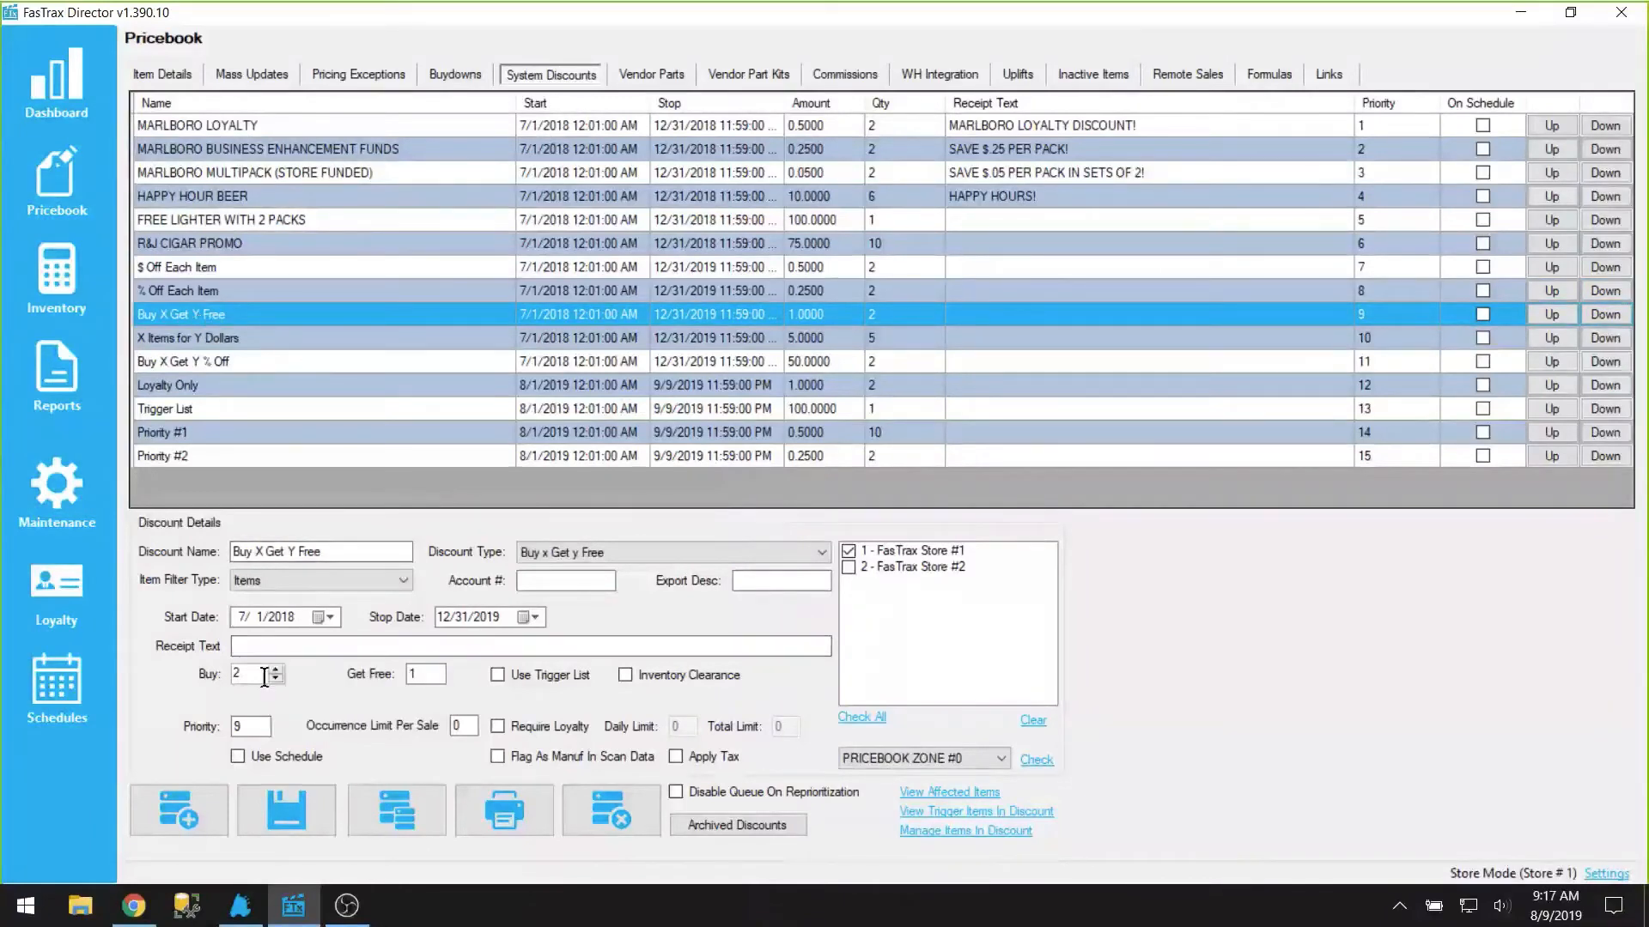
left_click(426, 674)
left_click(955, 793)
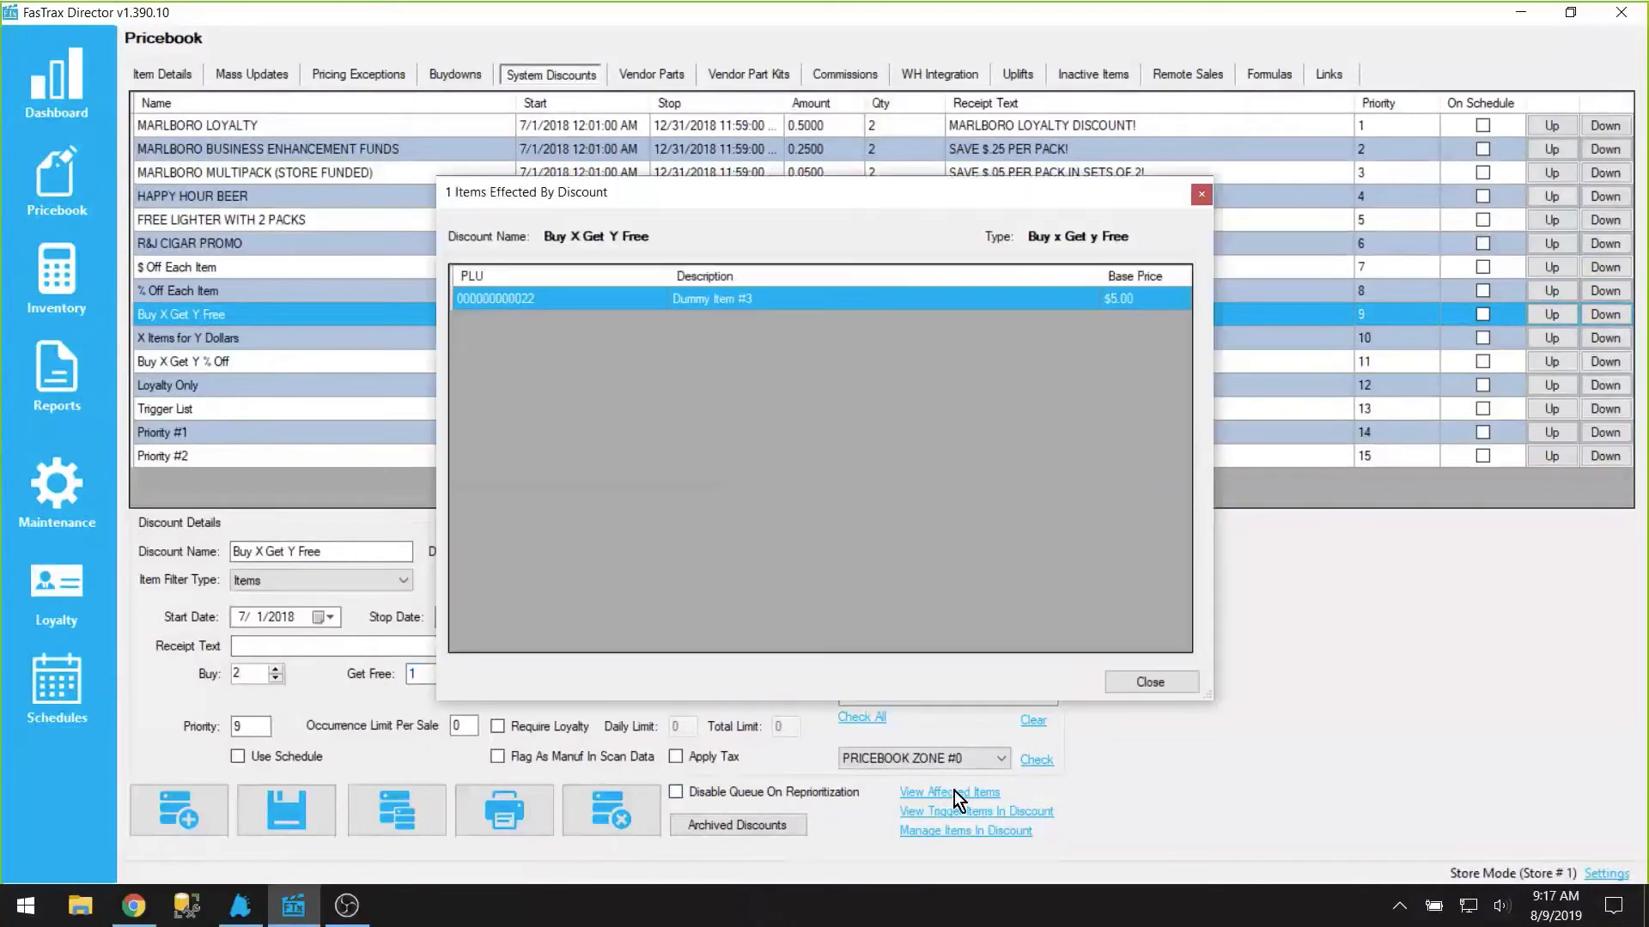
left_click(1150, 681)
Switch to the point of sale, ring up two units of item 22 and subtotal the sale
key("alt+Tab")
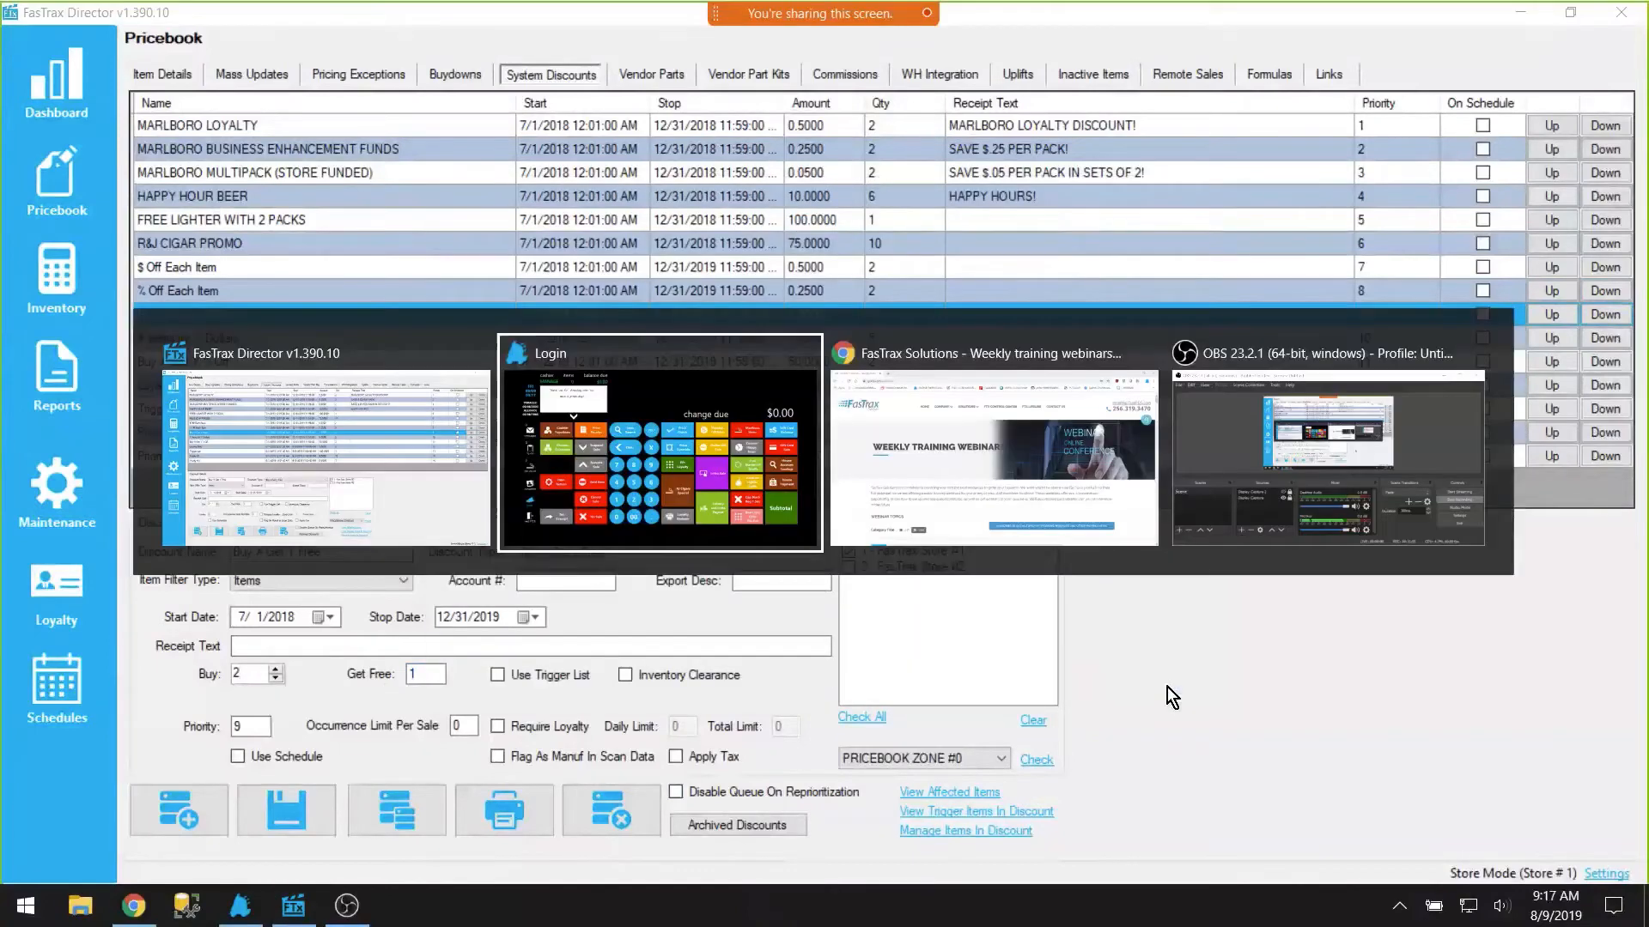
type("22")
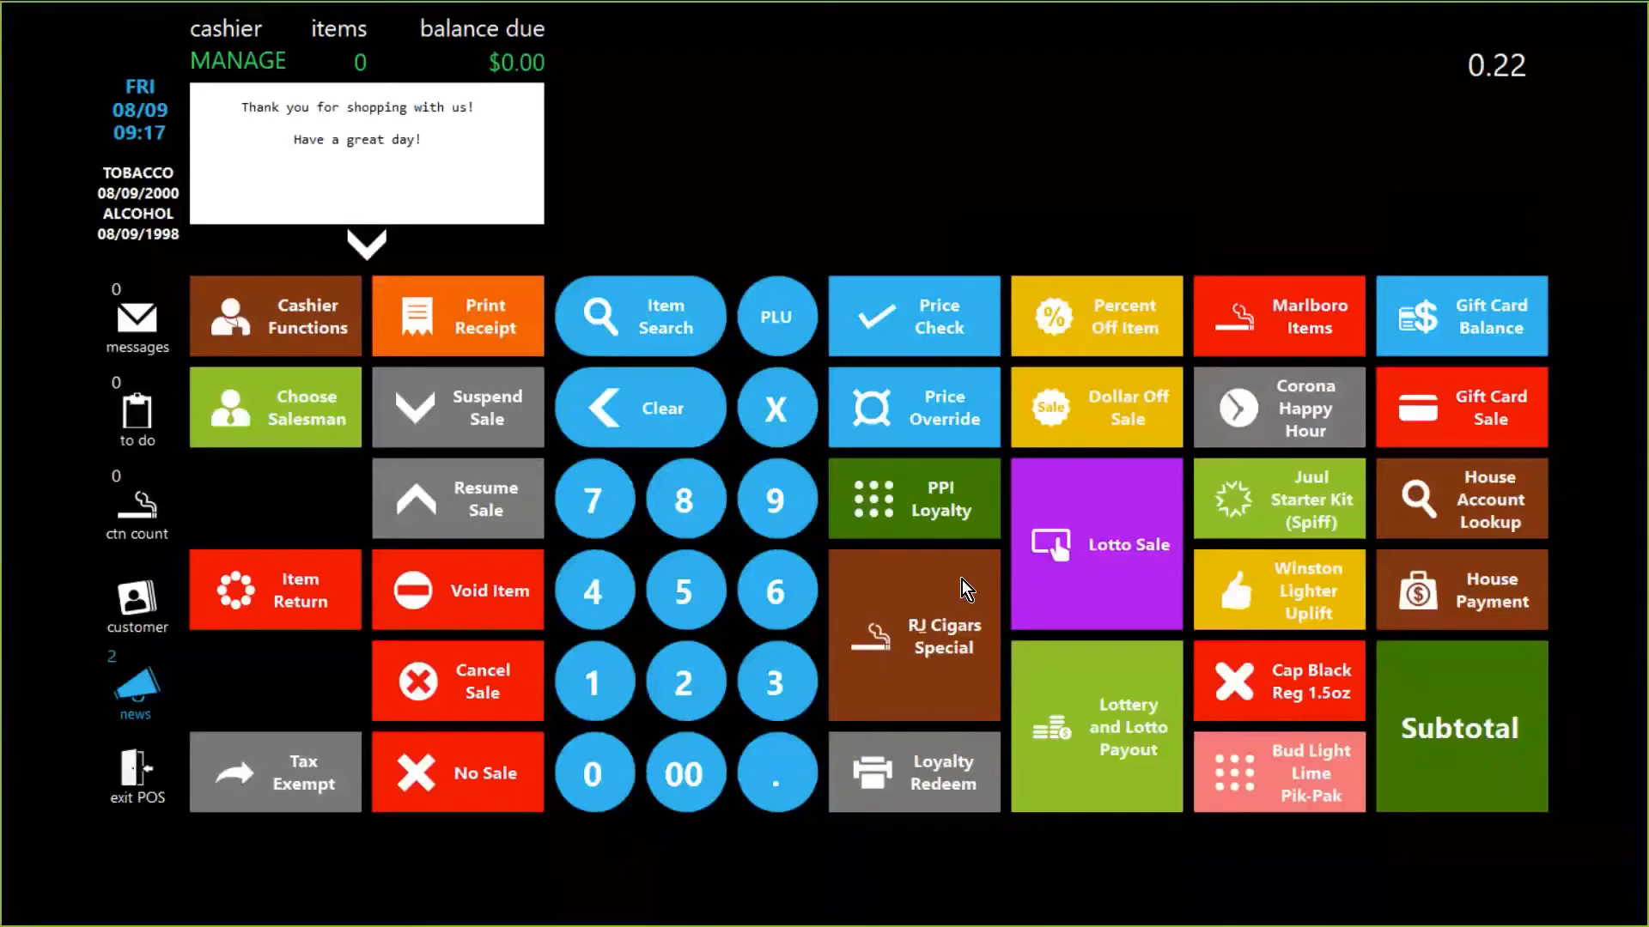
left_click(761, 323)
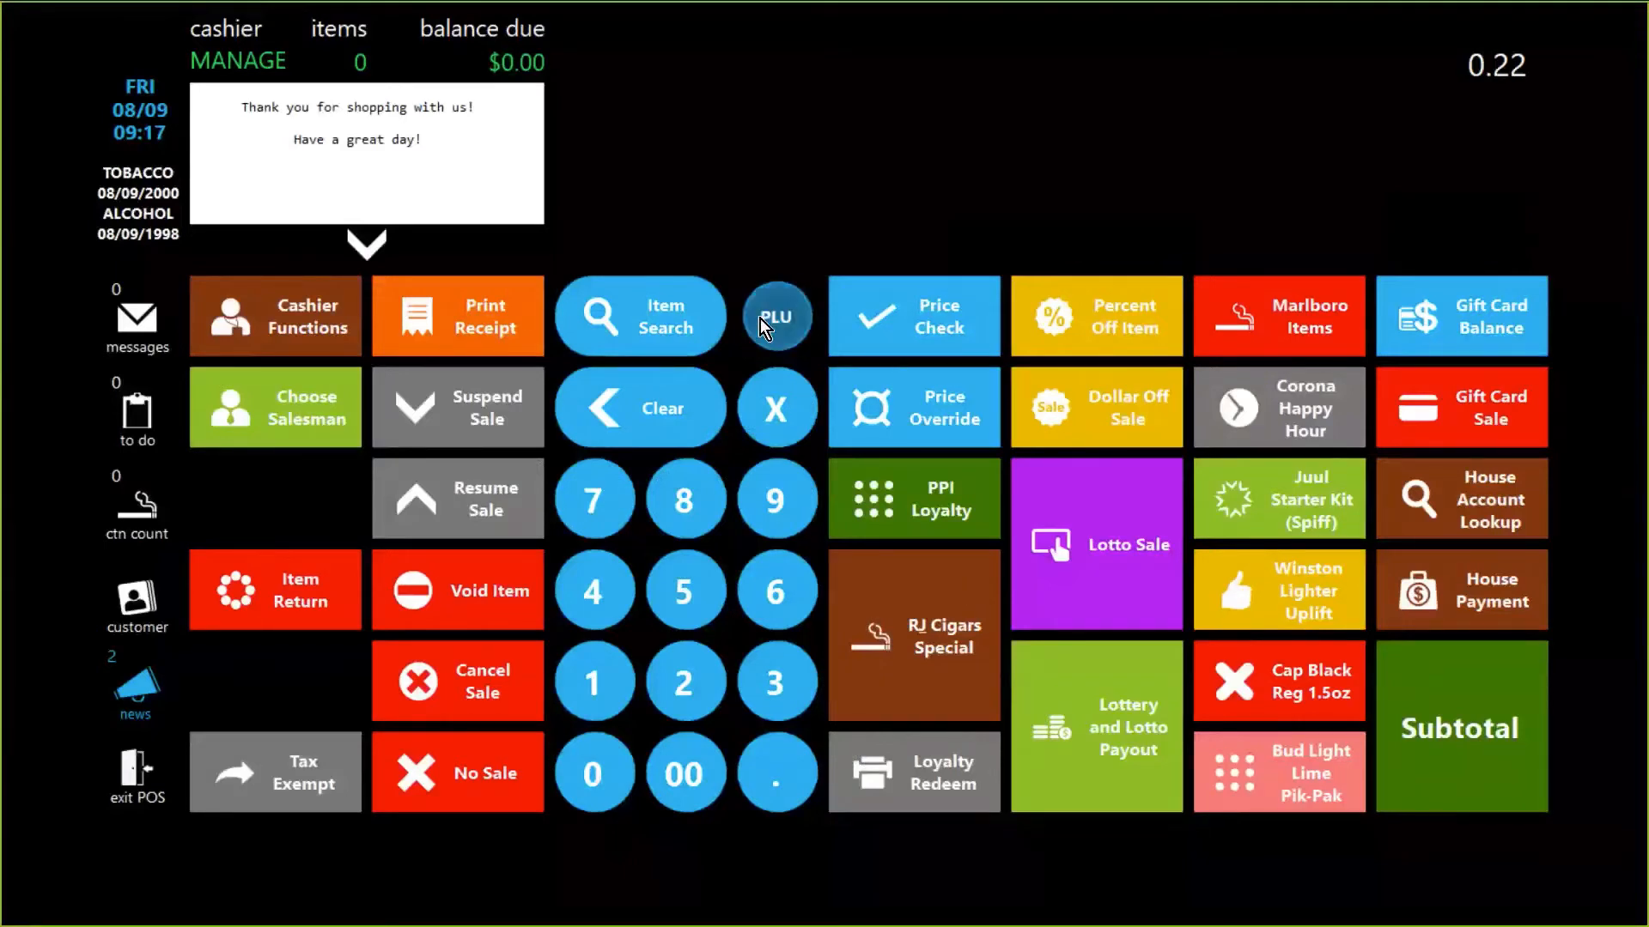
type("22")
key("Return")
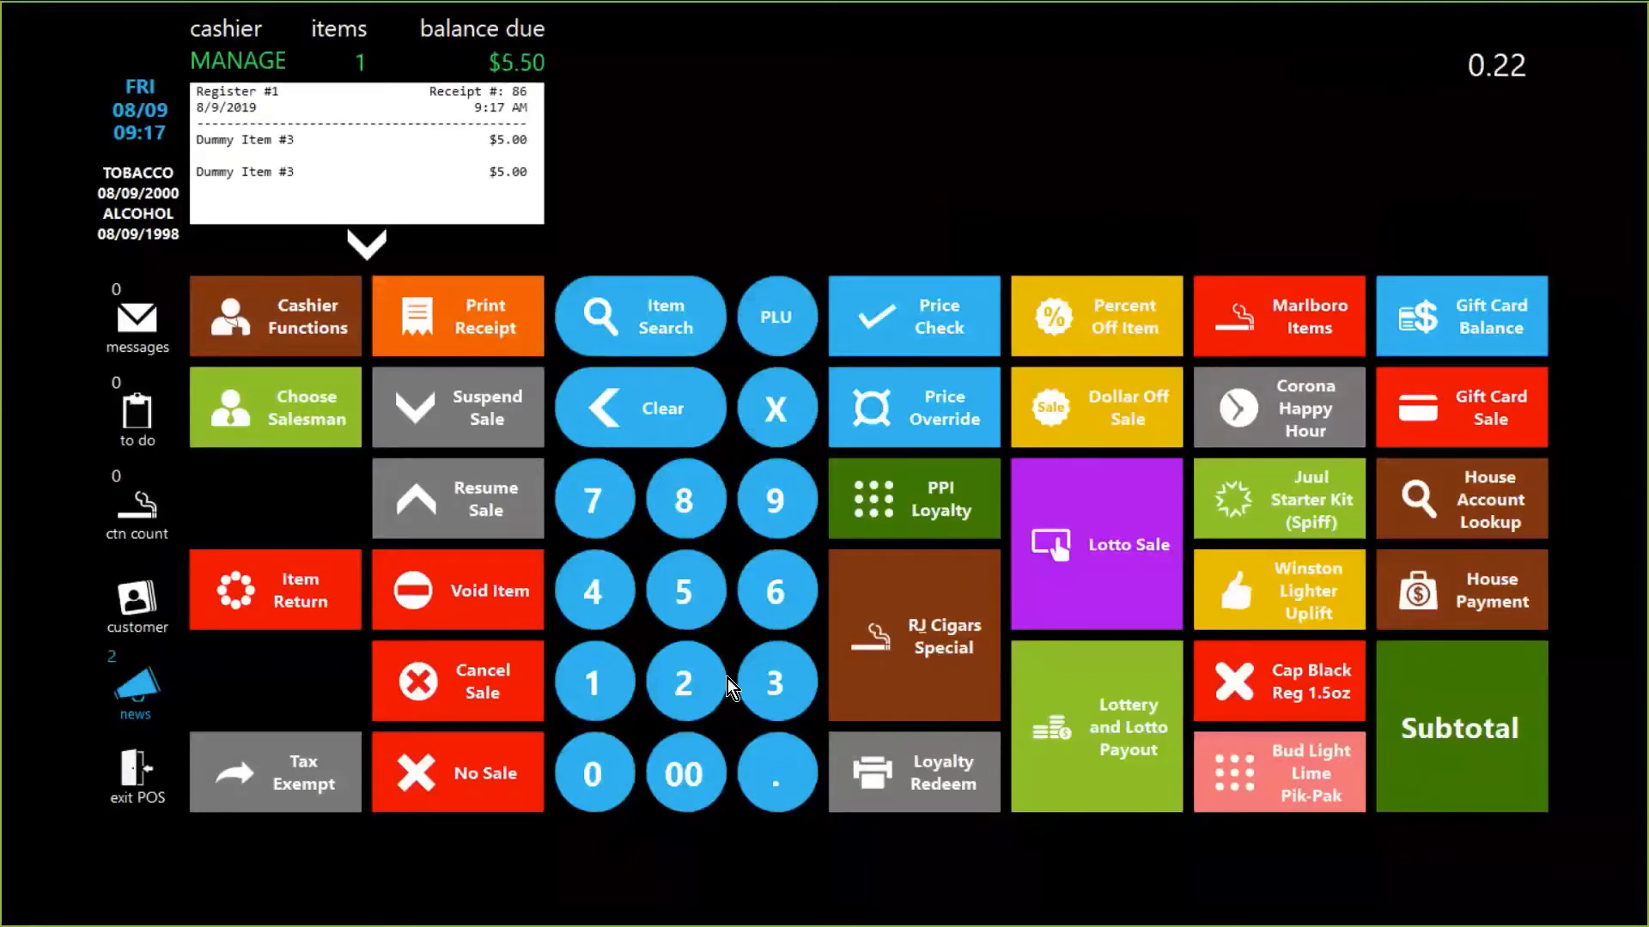
left_click(1489, 739)
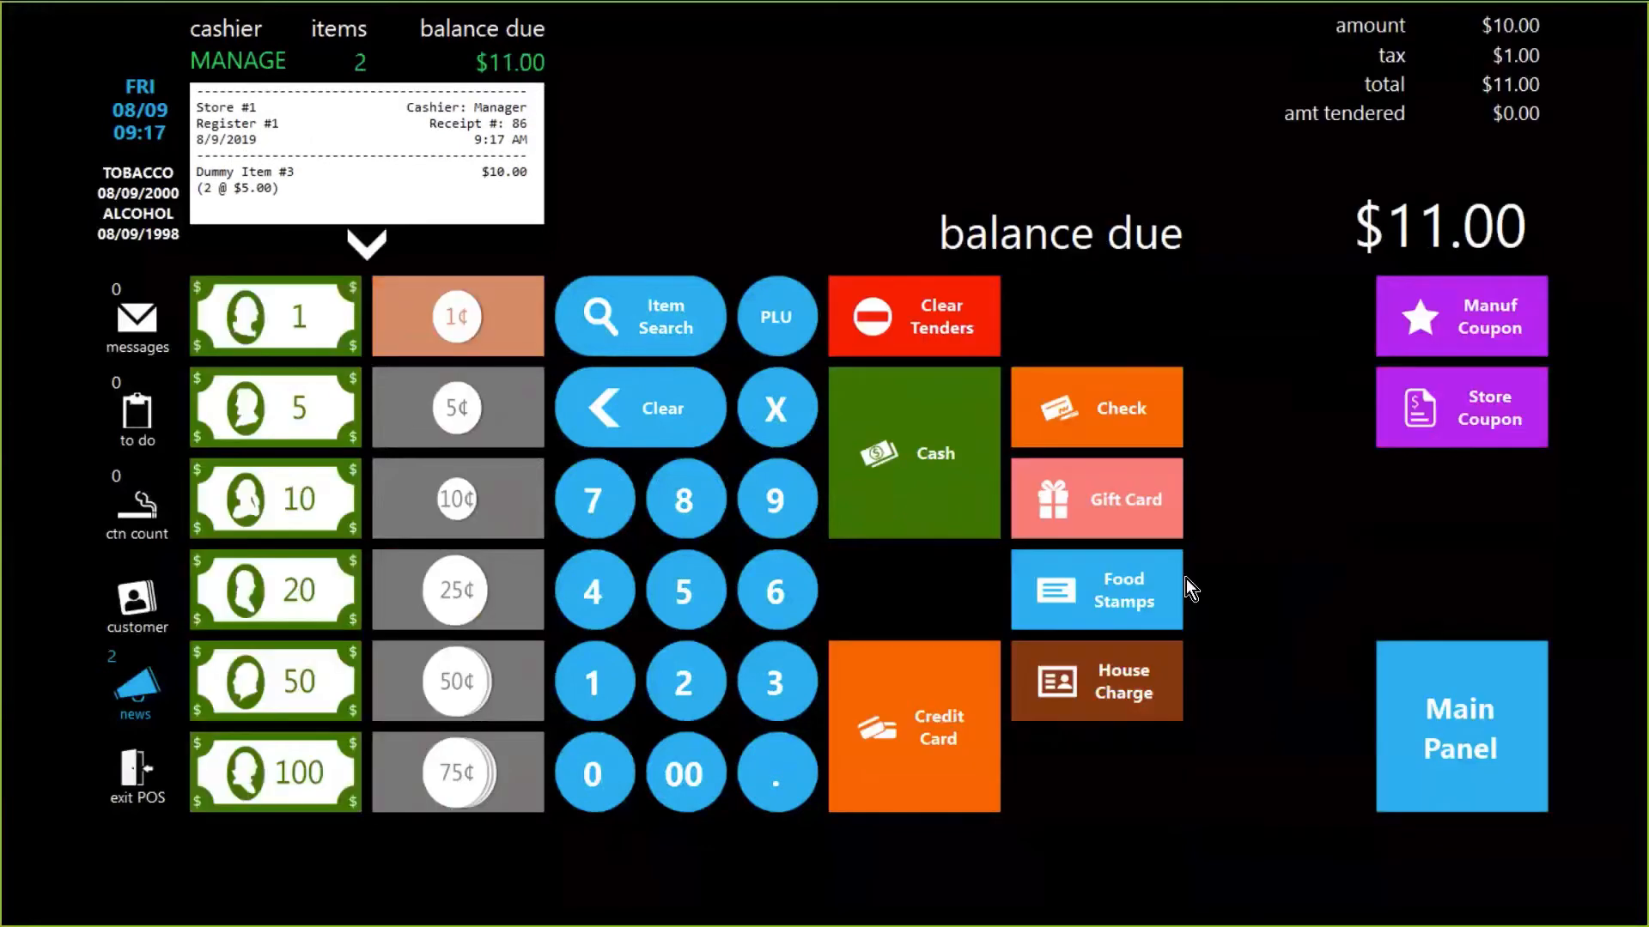
Add a third unit of item 22, check the Buy X Get Y Free discount on the receipt and pay in cash
left_click(678, 692)
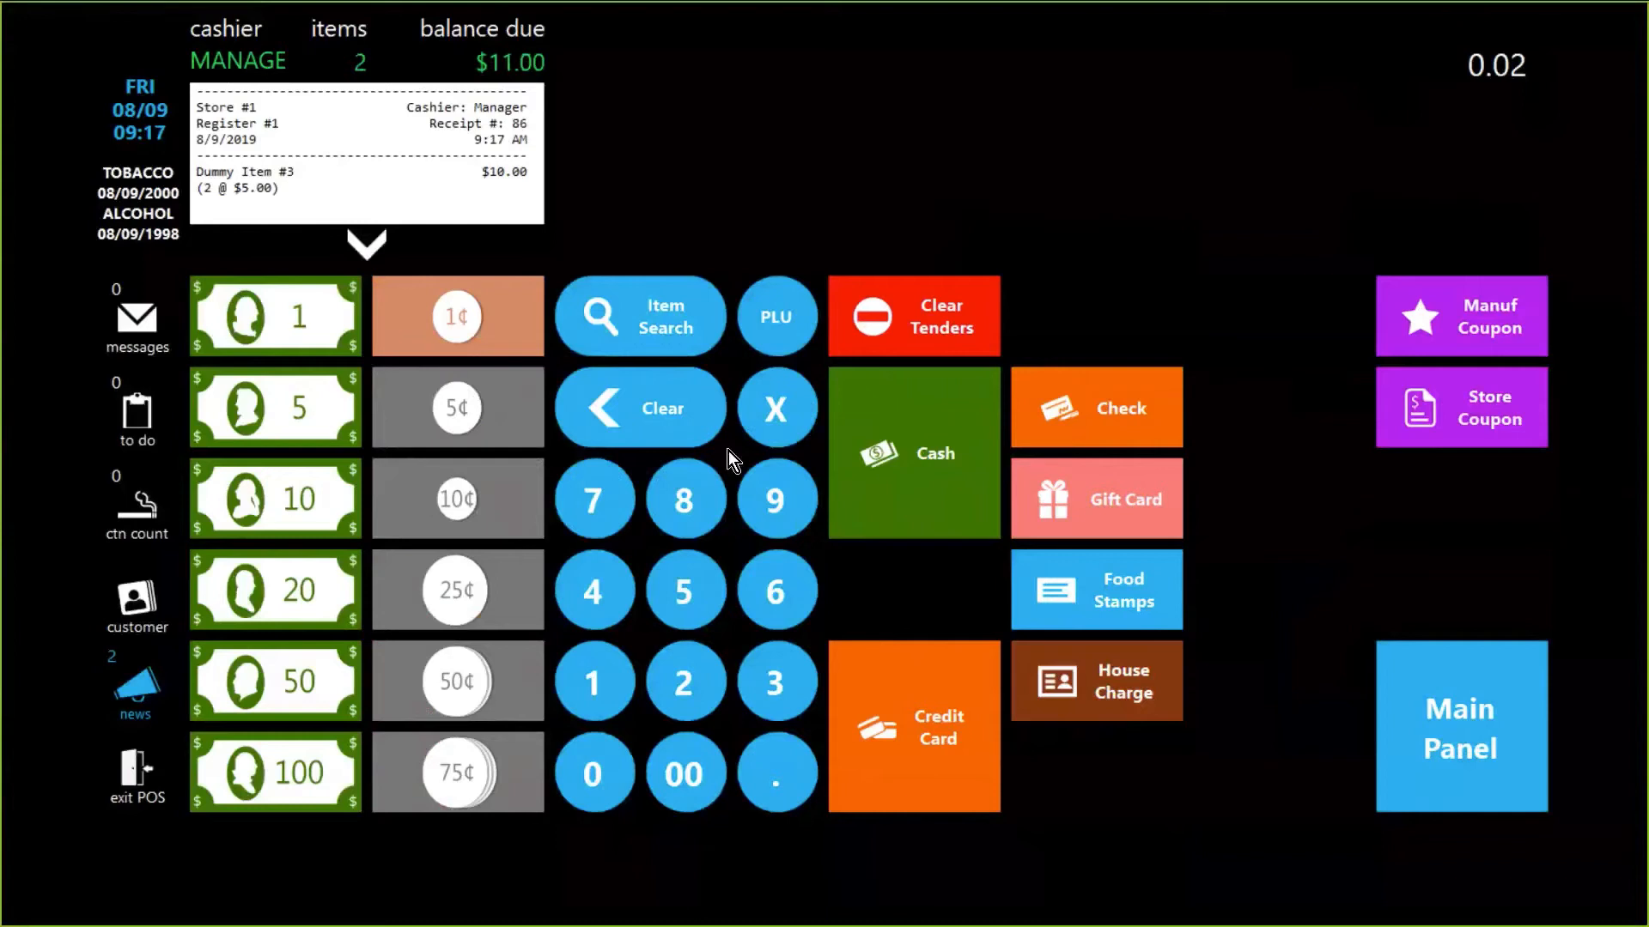
left_click(762, 292)
left_click_drag(528, 206, 483, 206)
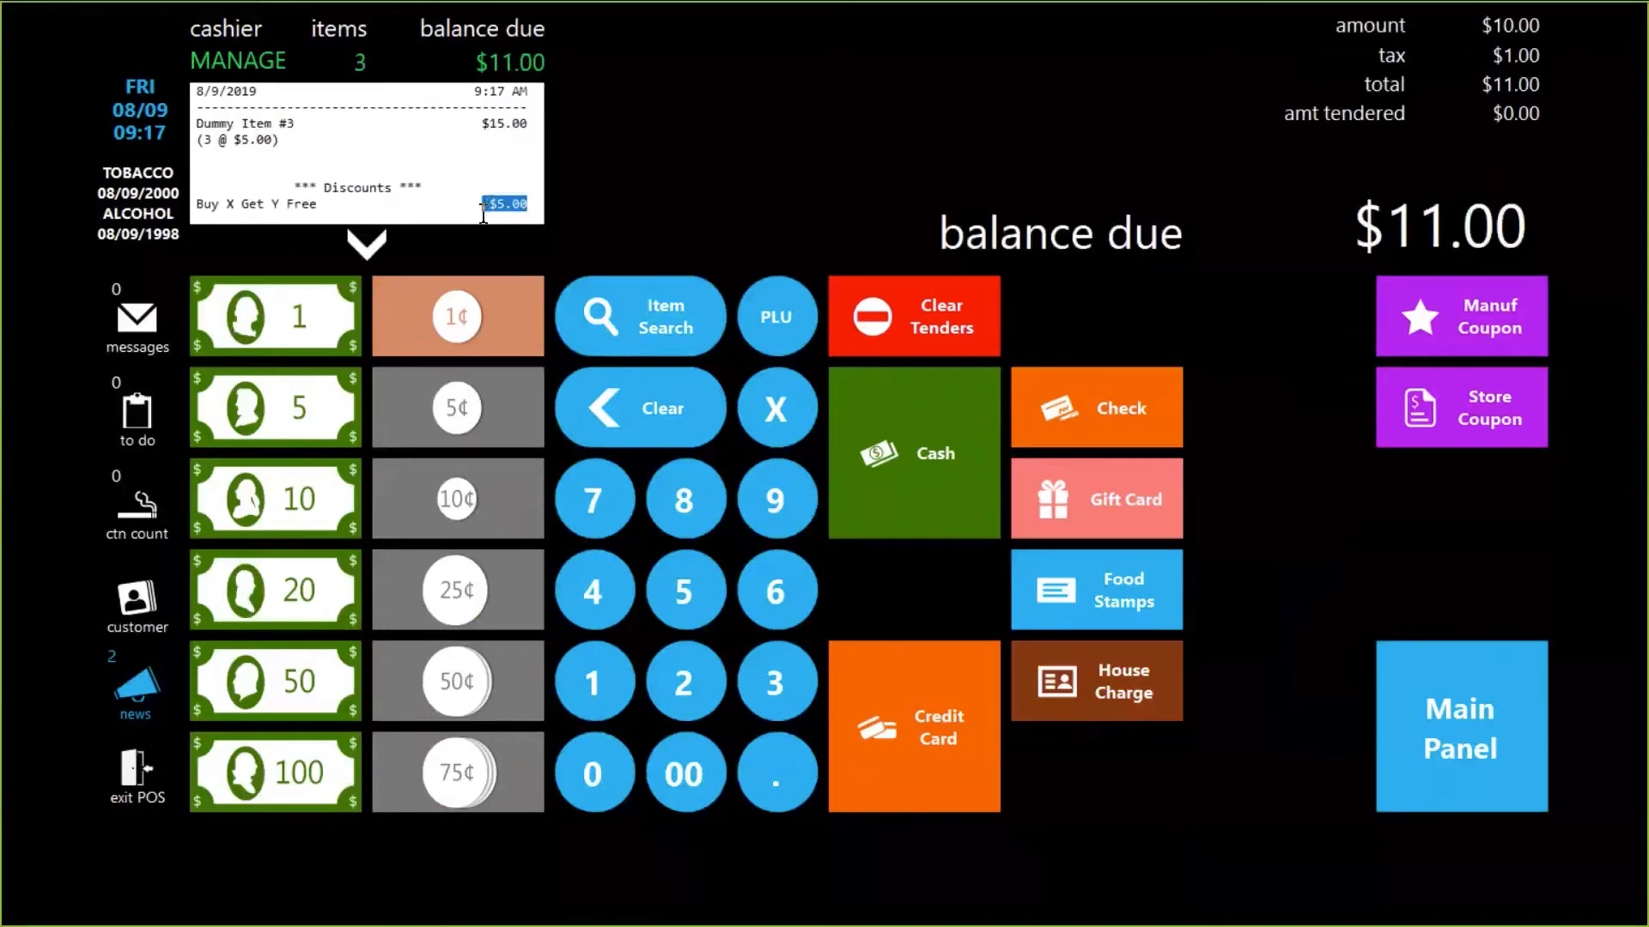
left_click(939, 466)
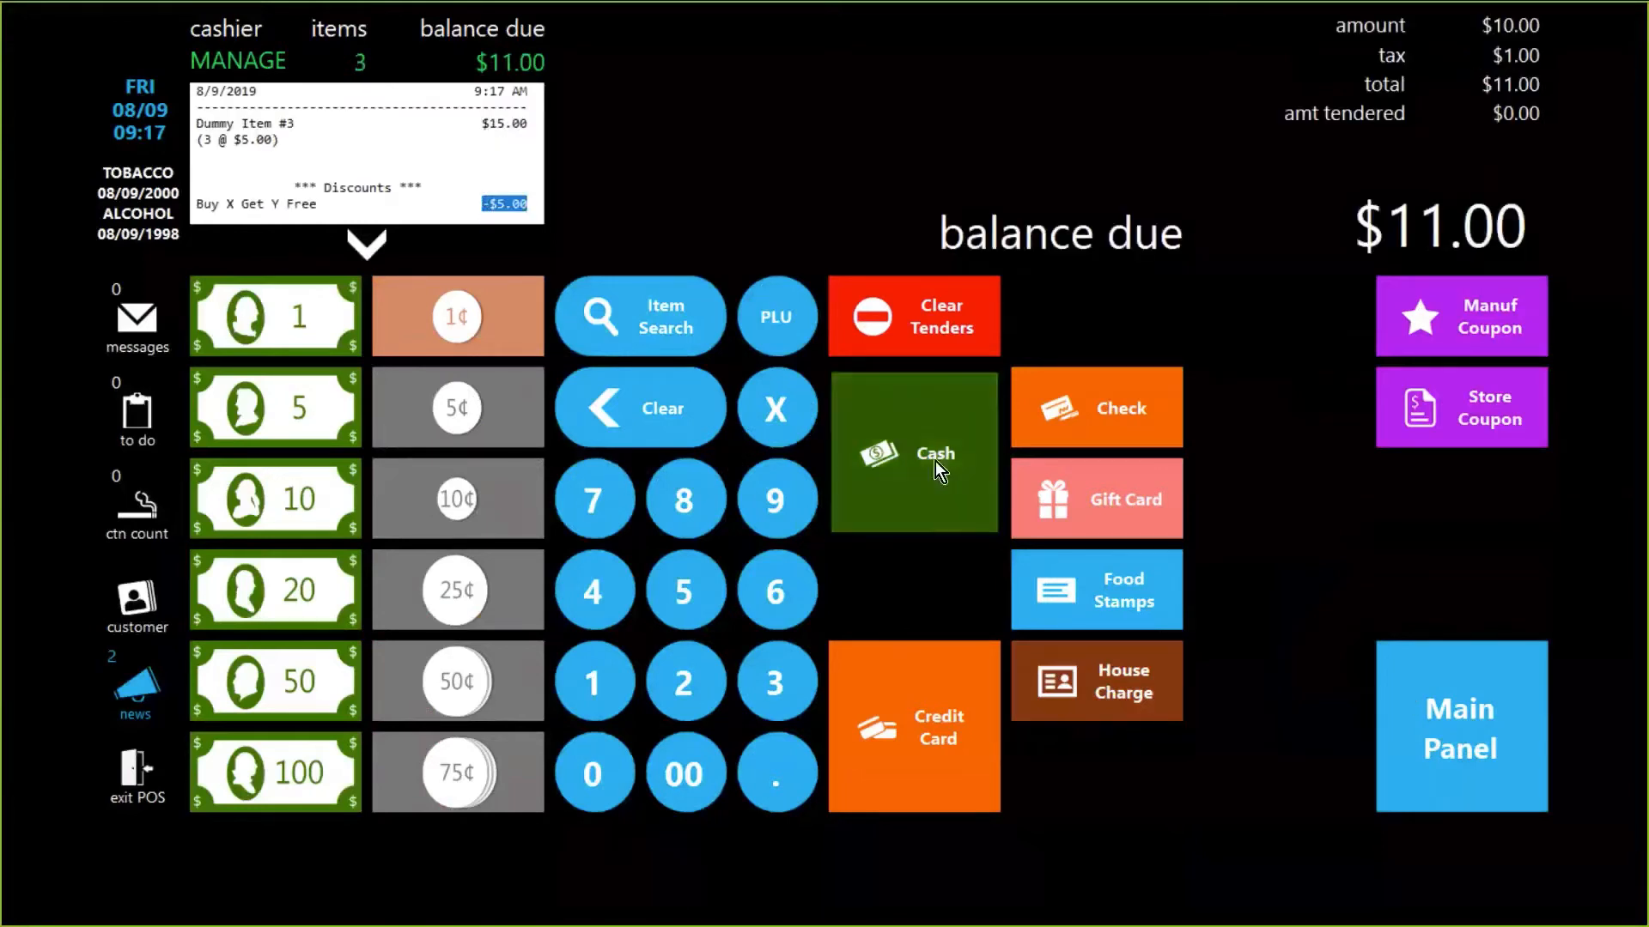
Switch to FasTrax Director and review the X Items for Y Dollars discount and the items it affects
key("alt+Tab")
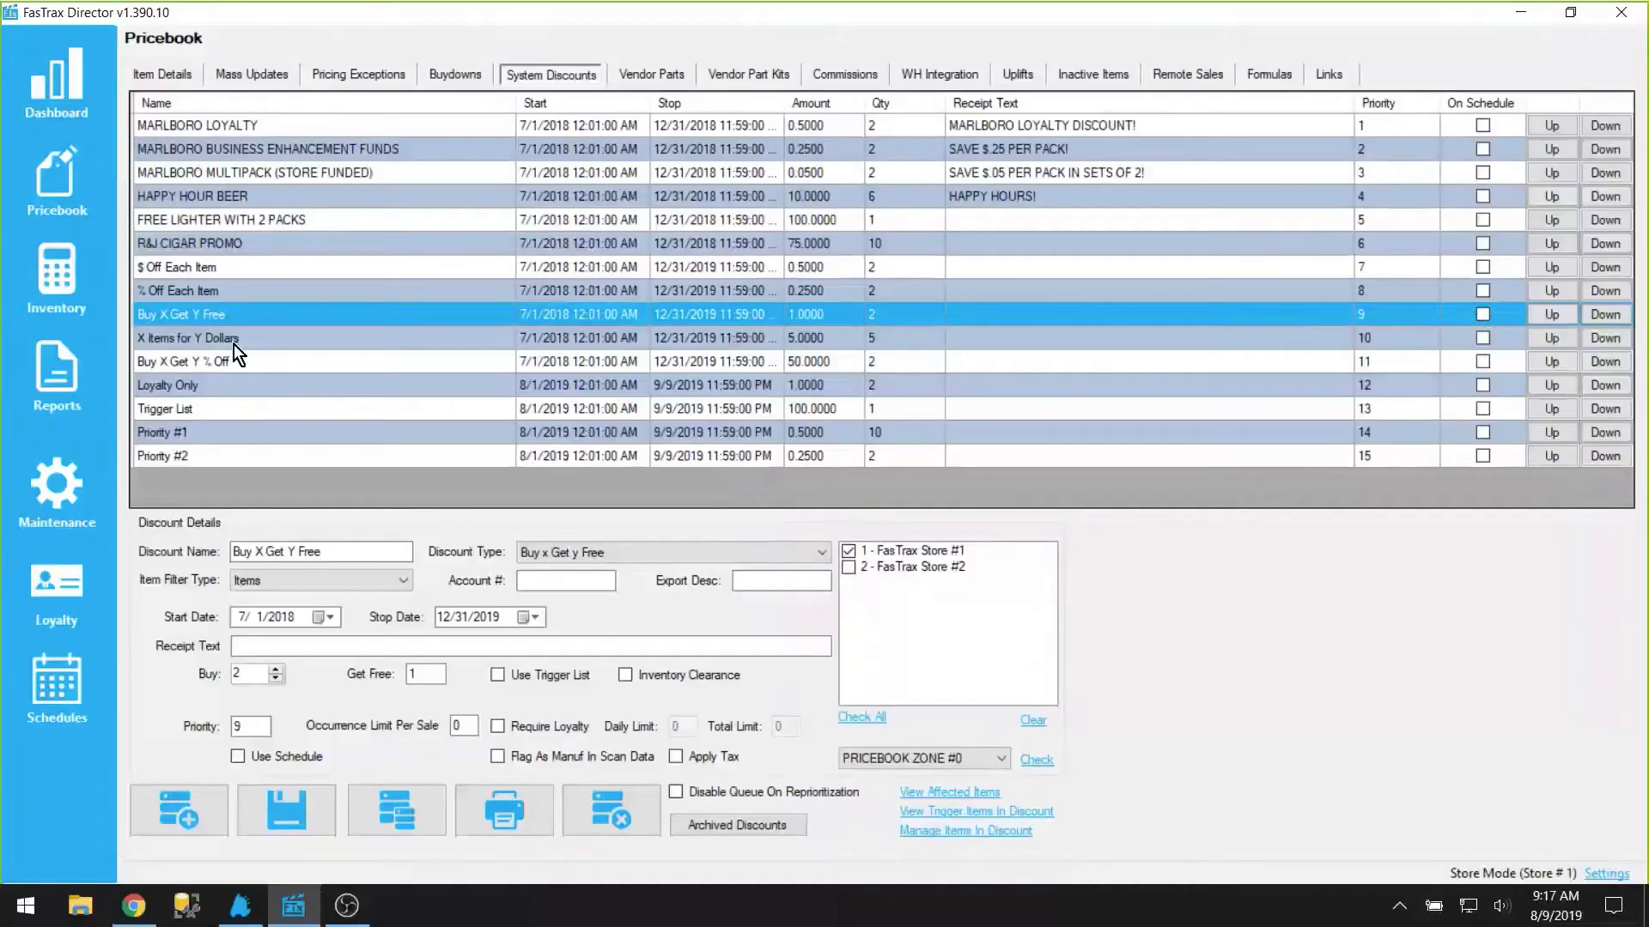
left_click(232, 340)
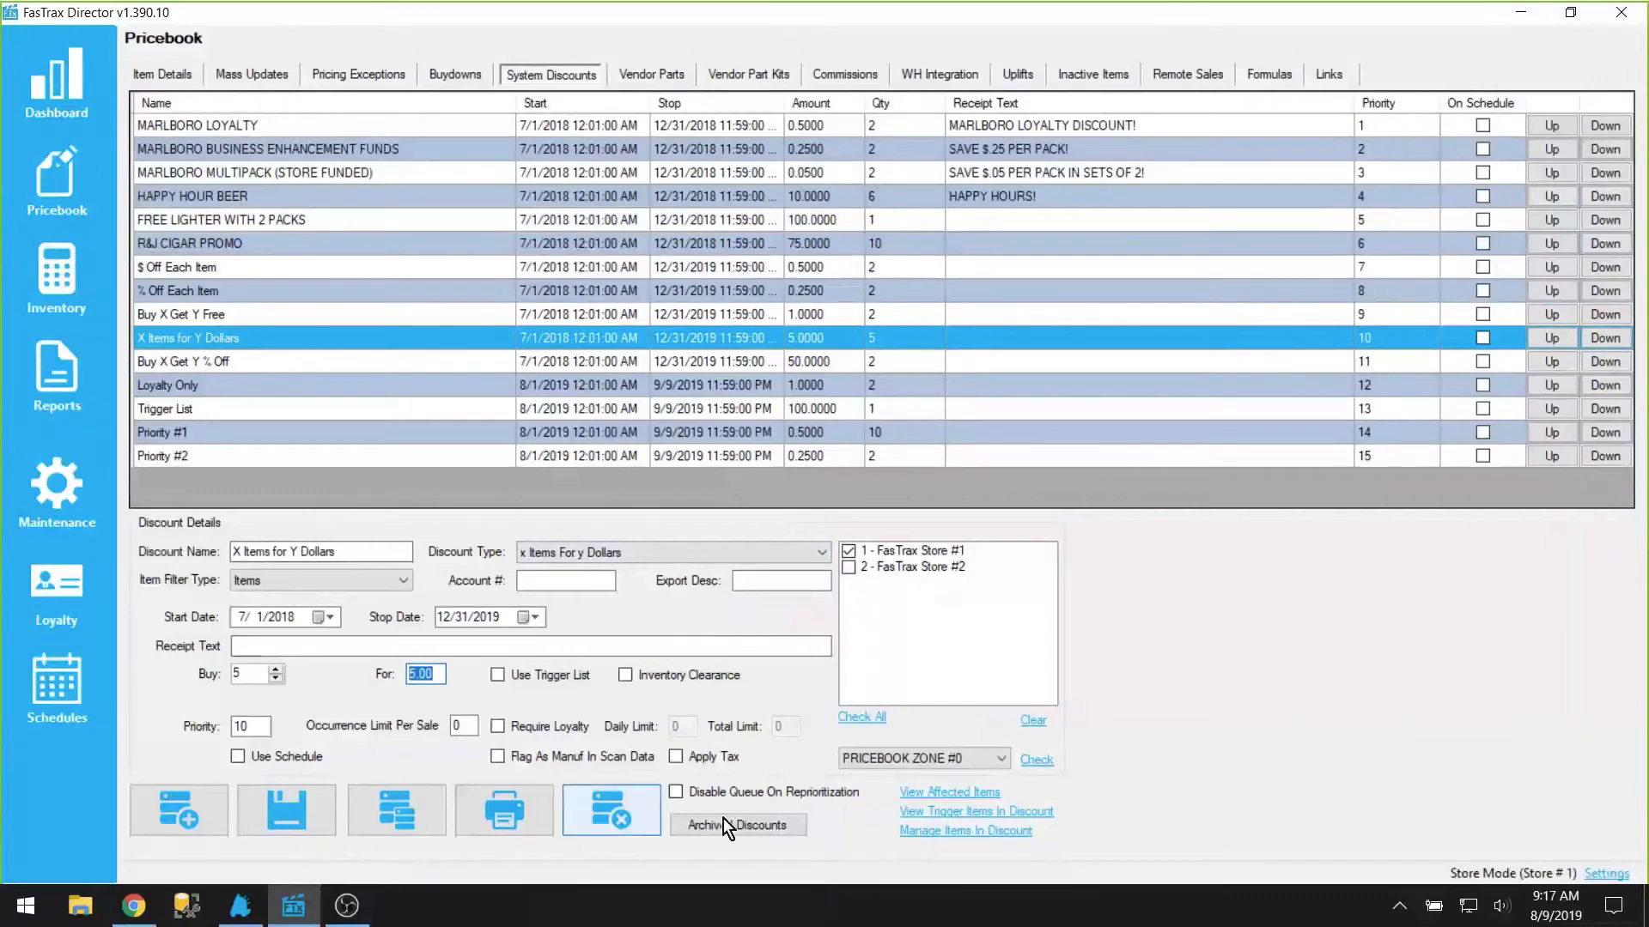
left_click(941, 793)
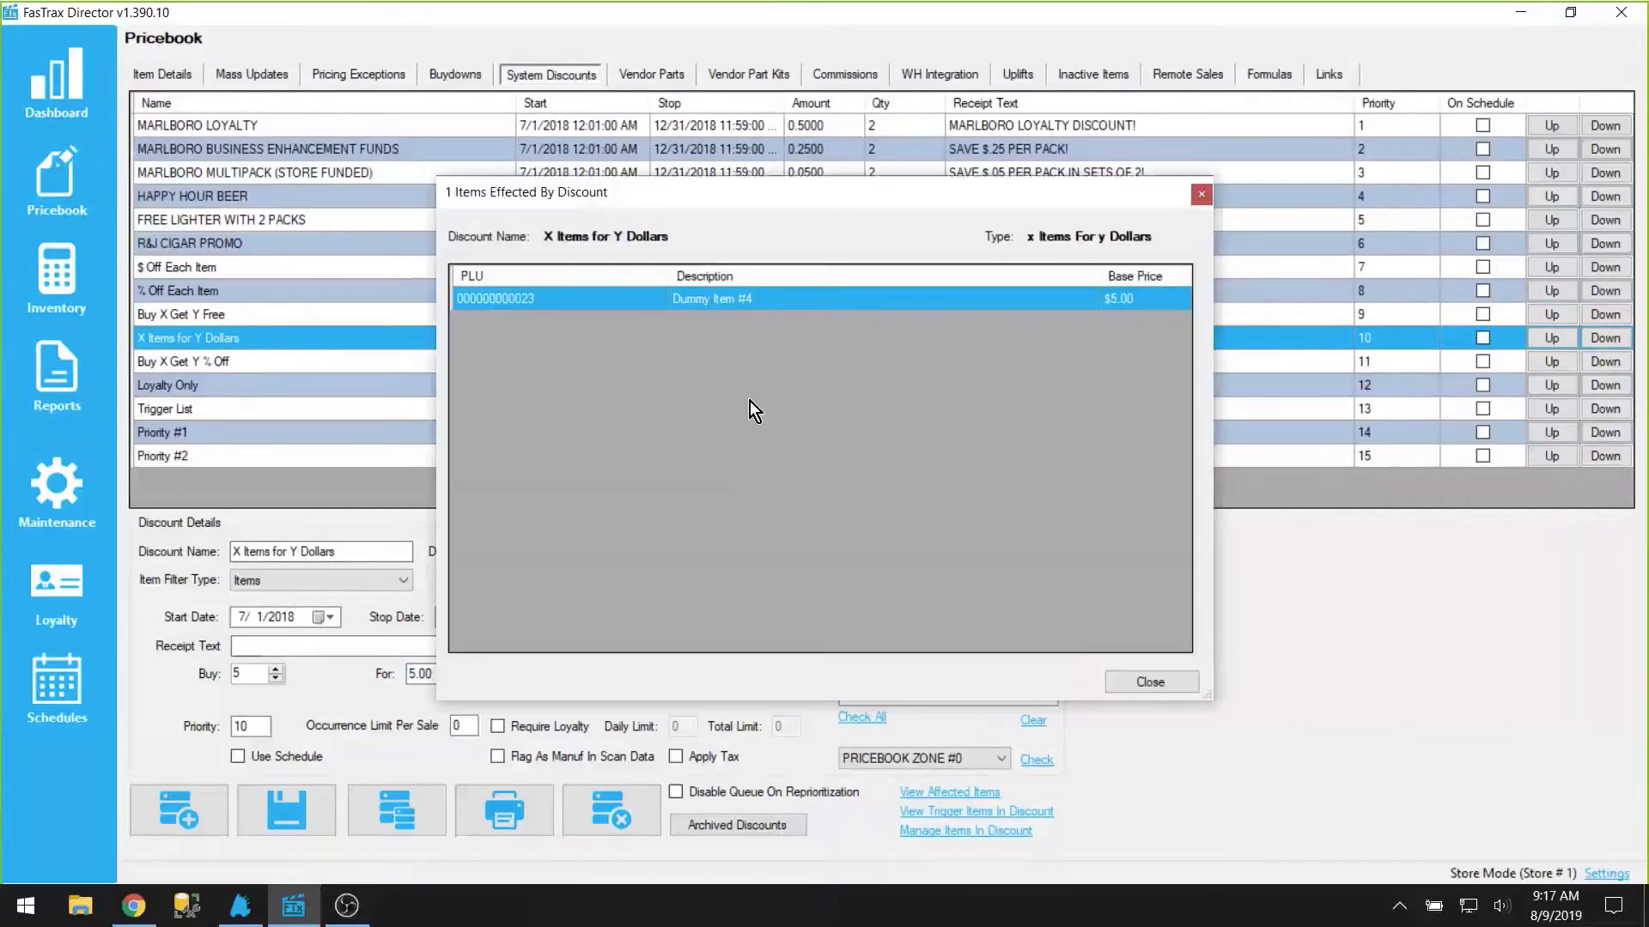
left_click(1142, 681)
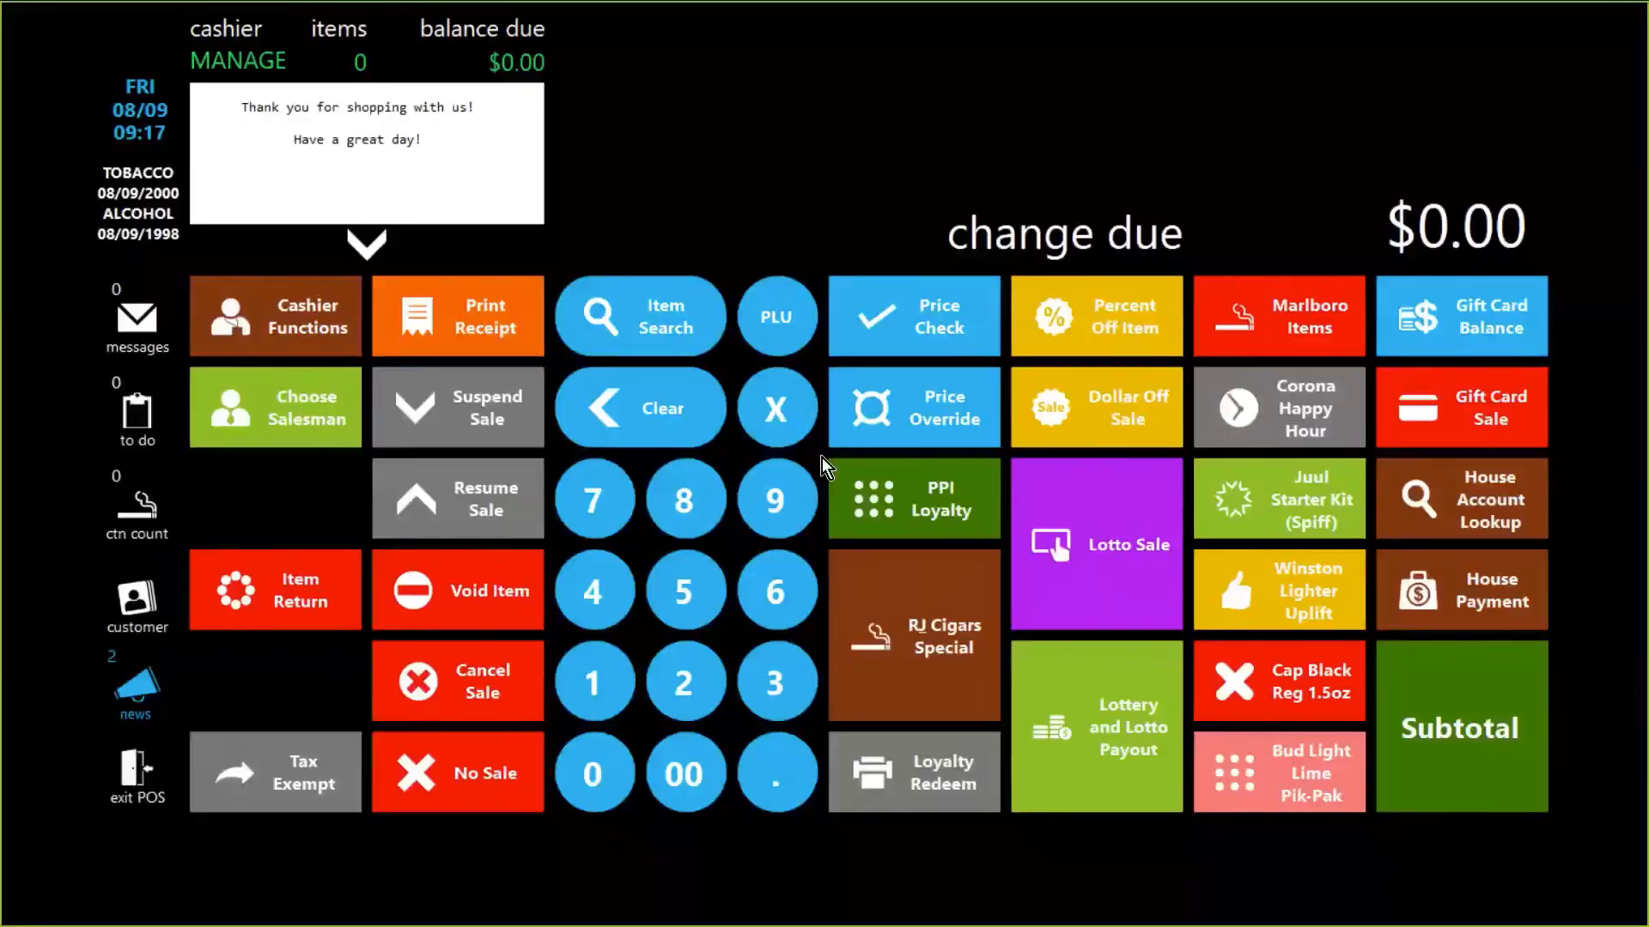
In the point of sale, ring up four units of item 23 one at a time and subtotal the sale
type("23")
left_click(767, 329)
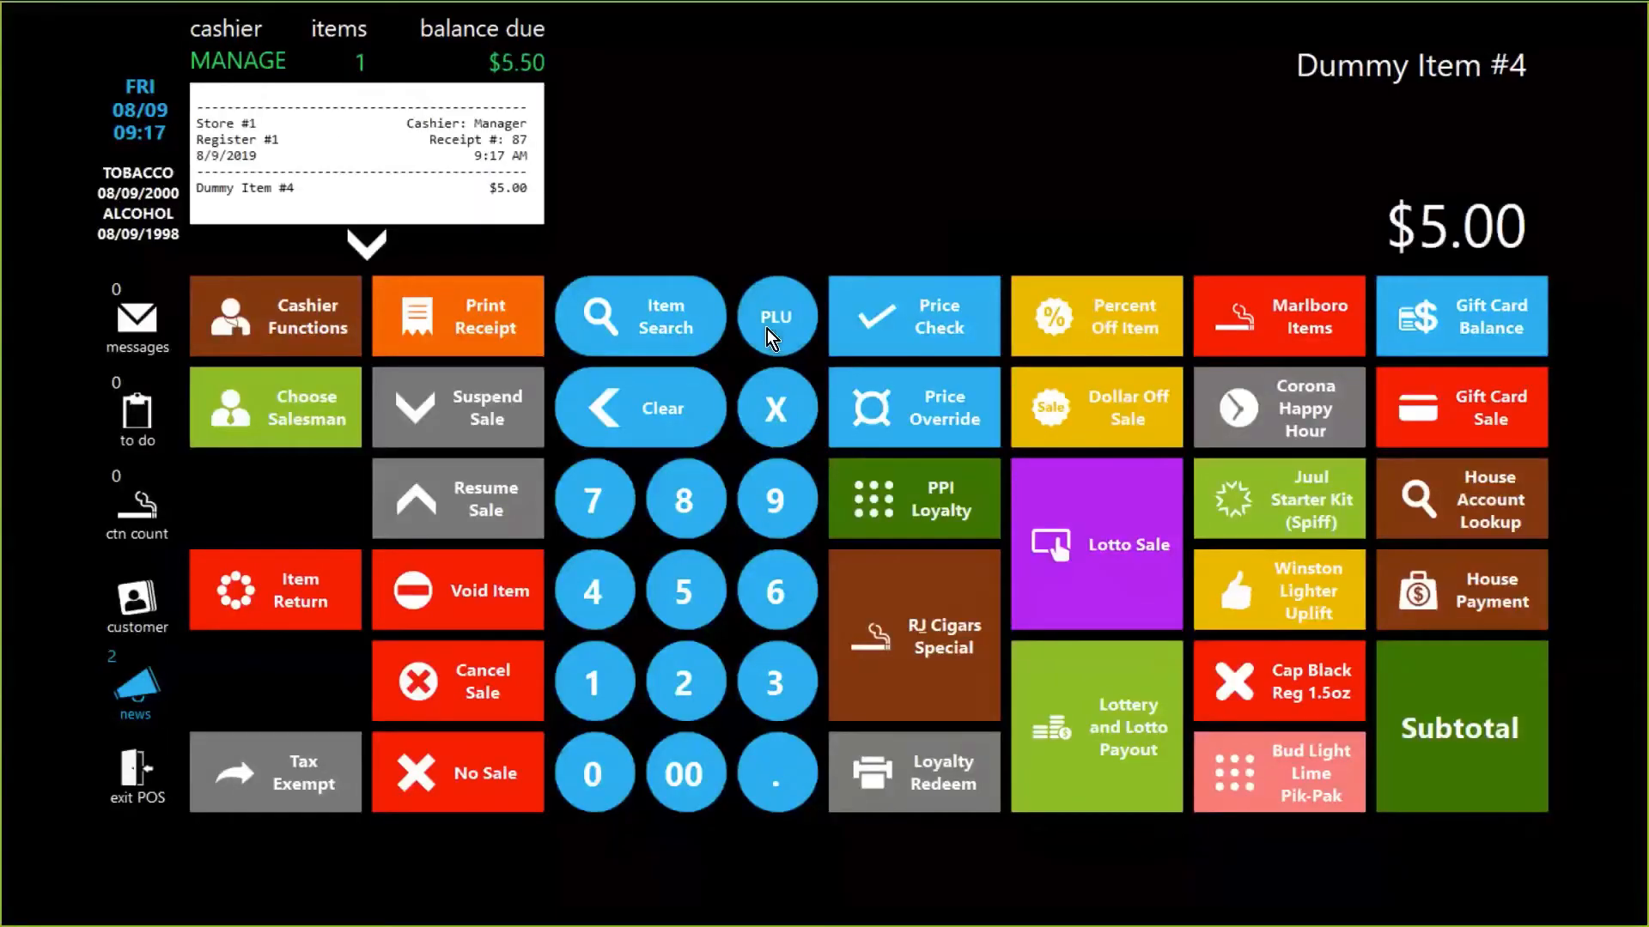
type("23")
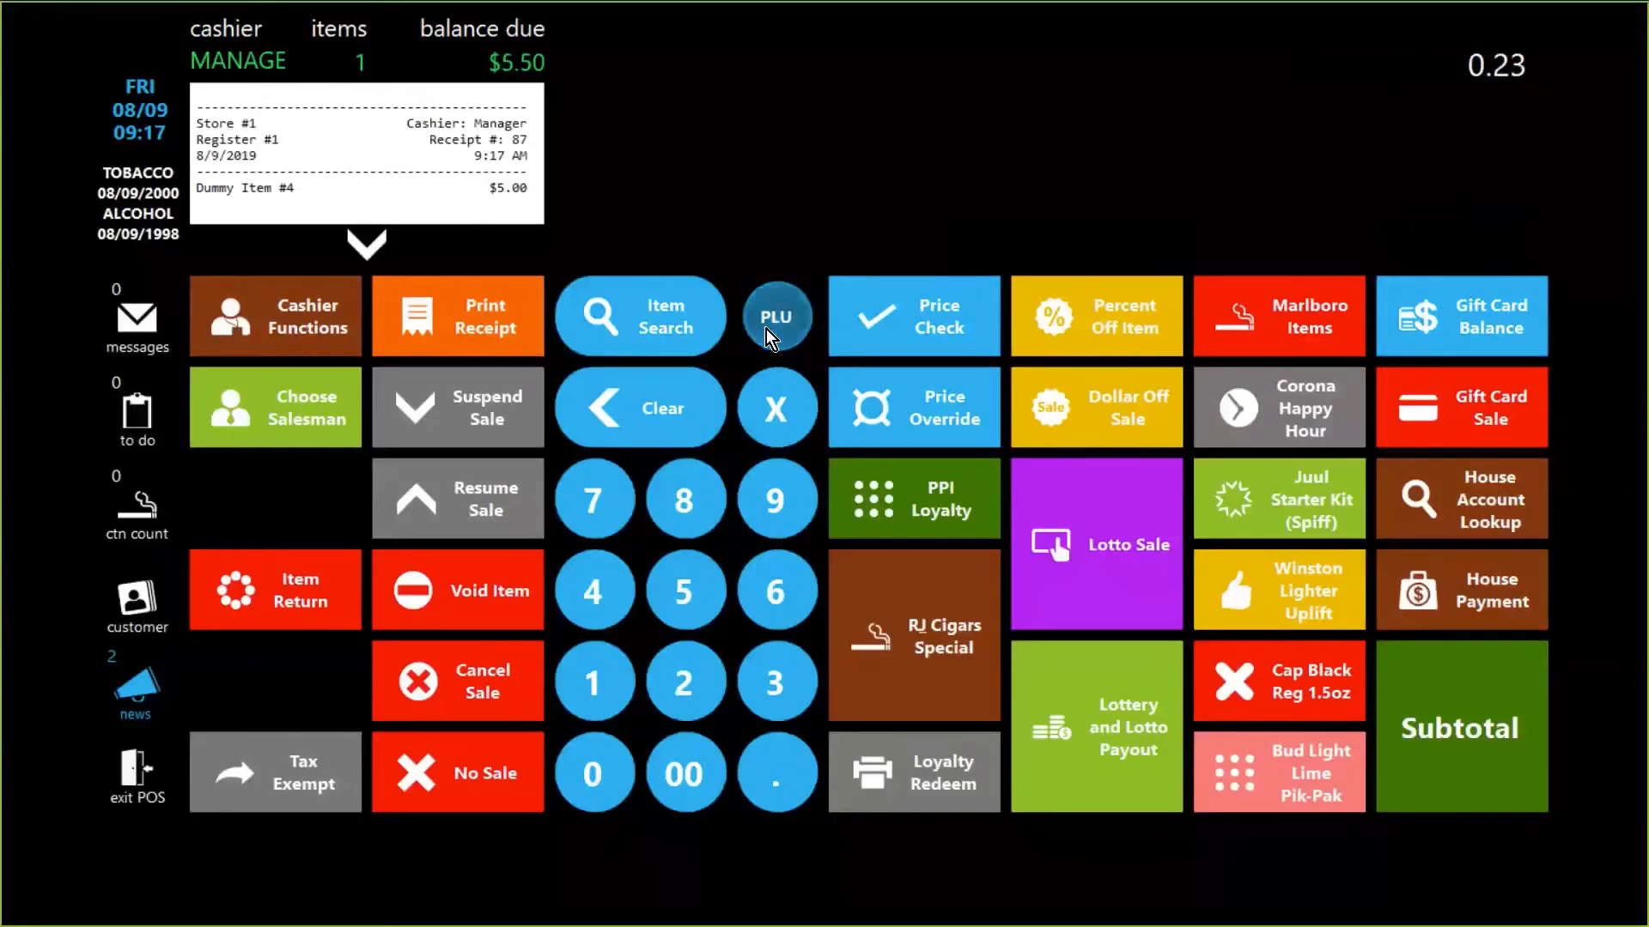
left_click(766, 328)
type("23")
left_click(766, 328)
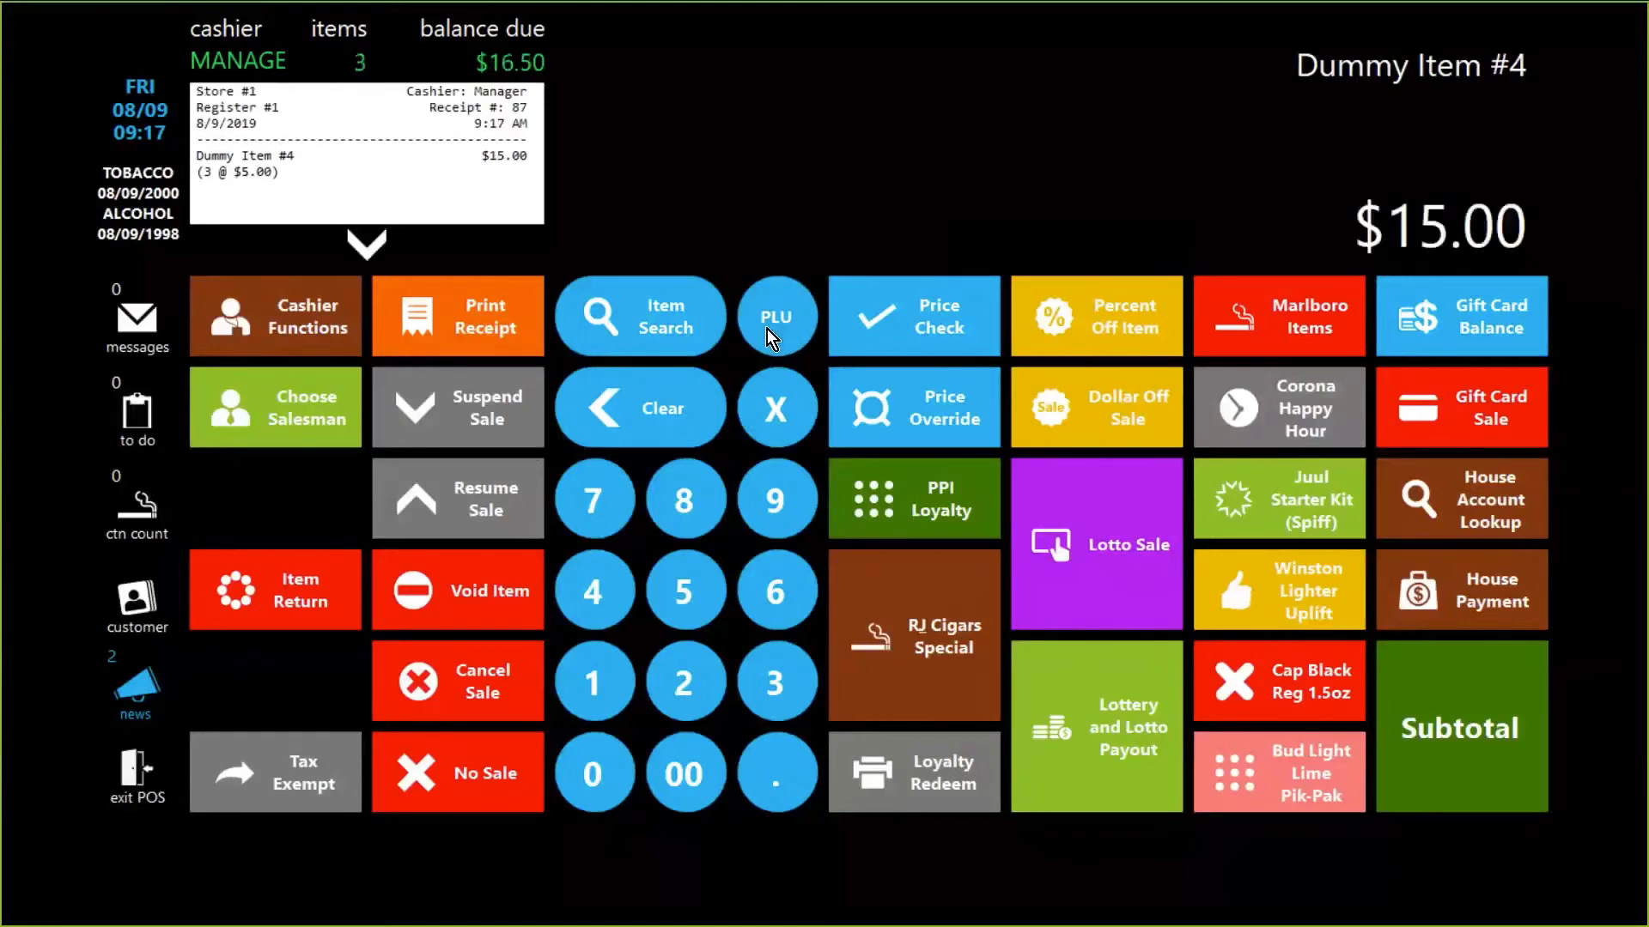
type("23")
left_click(766, 329)
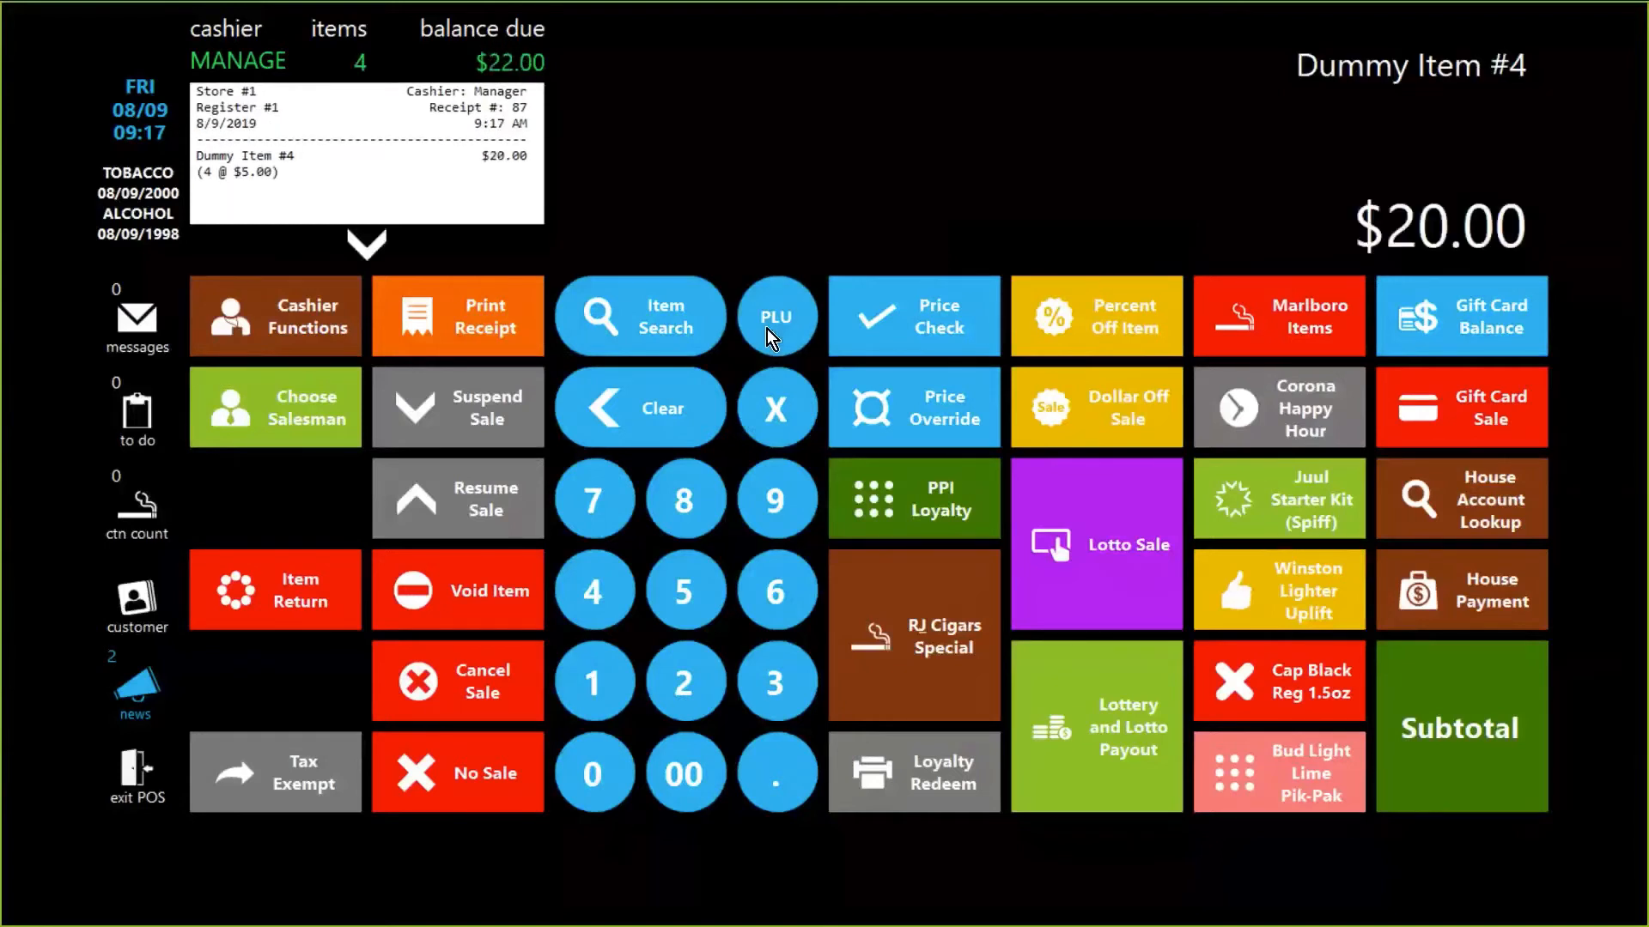
left_click(1503, 706)
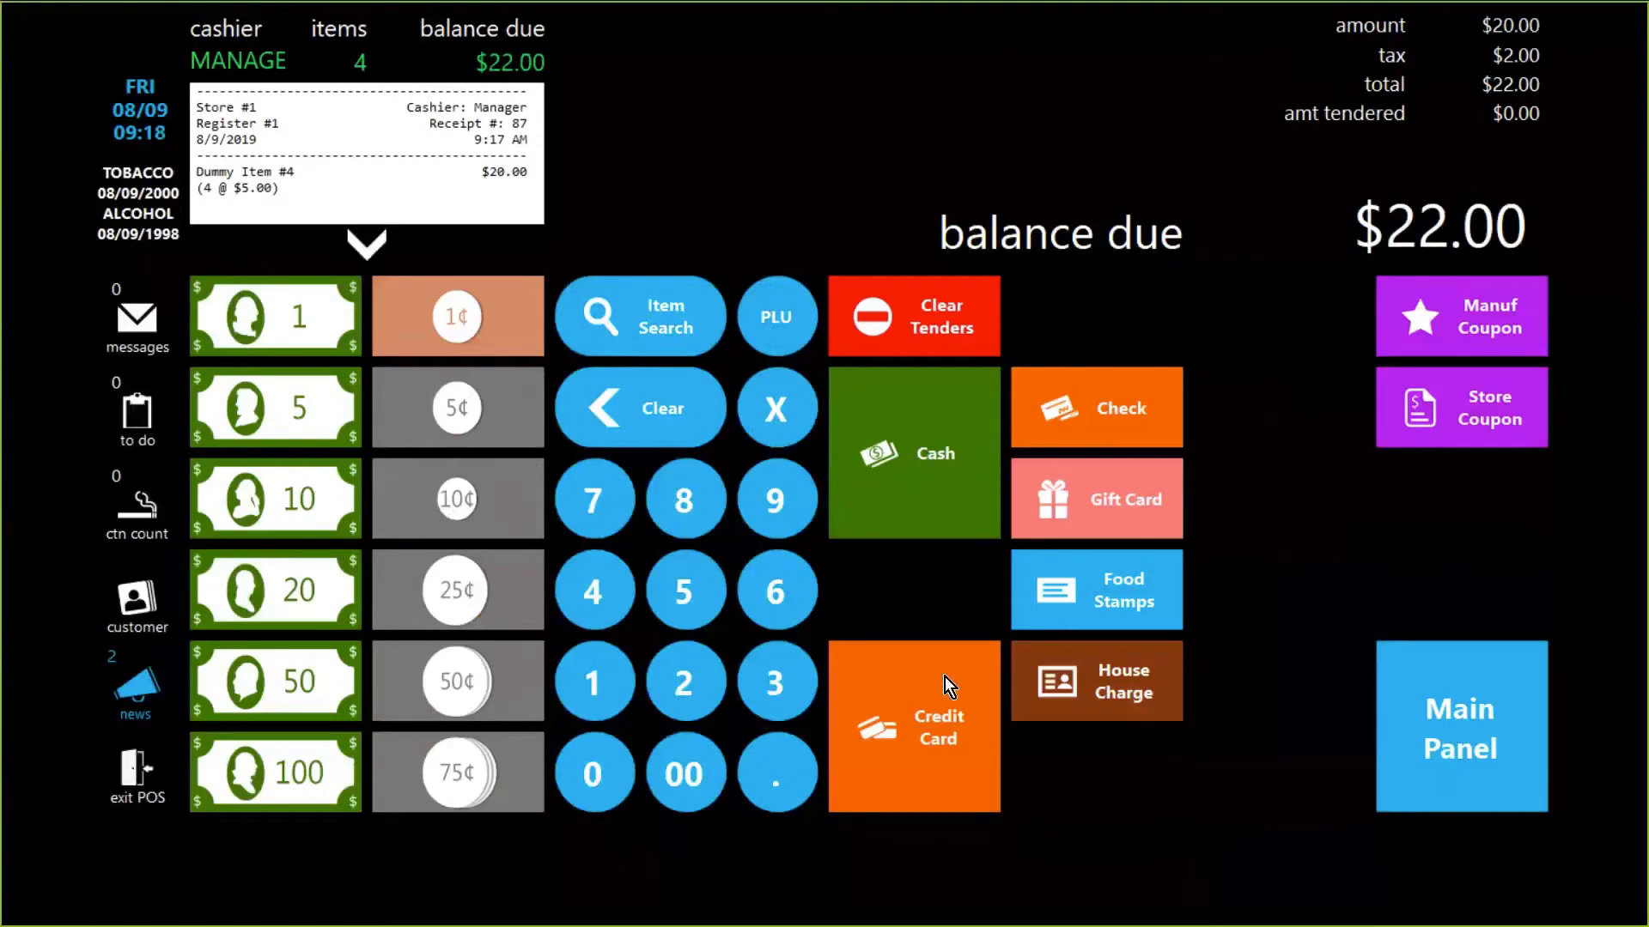
Add a fifth unit of item 23, check the X Items for Y Dollars discount on the receipt and pay in cash
type("23")
key("Return")
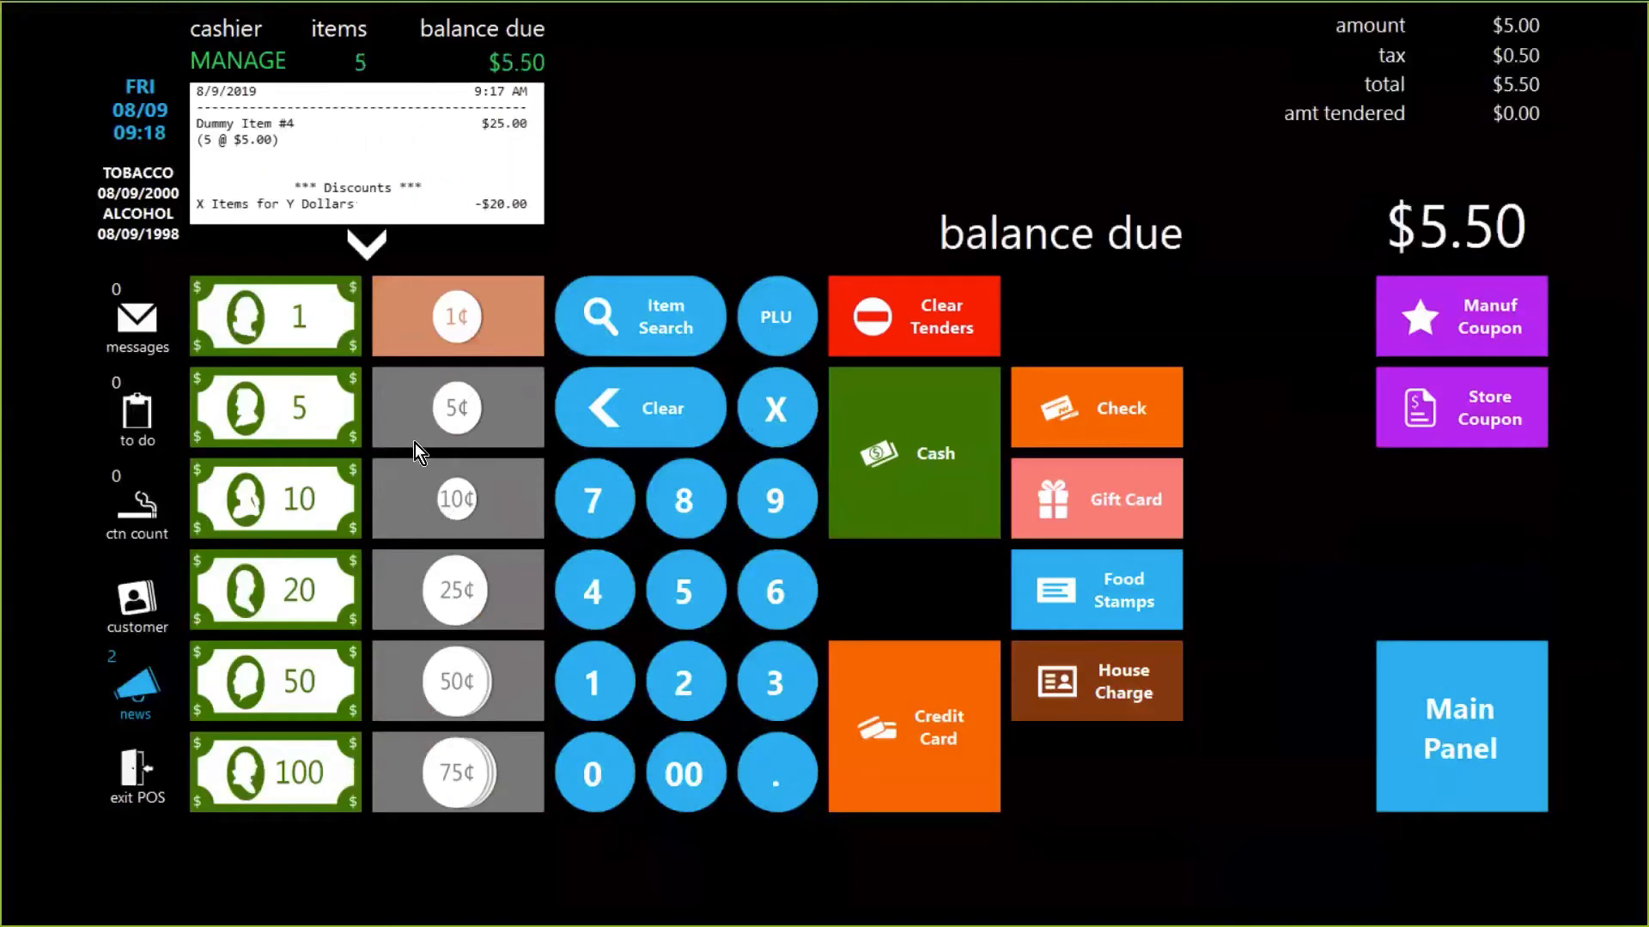
left_click_drag(531, 206, 468, 206)
left_click(894, 467)
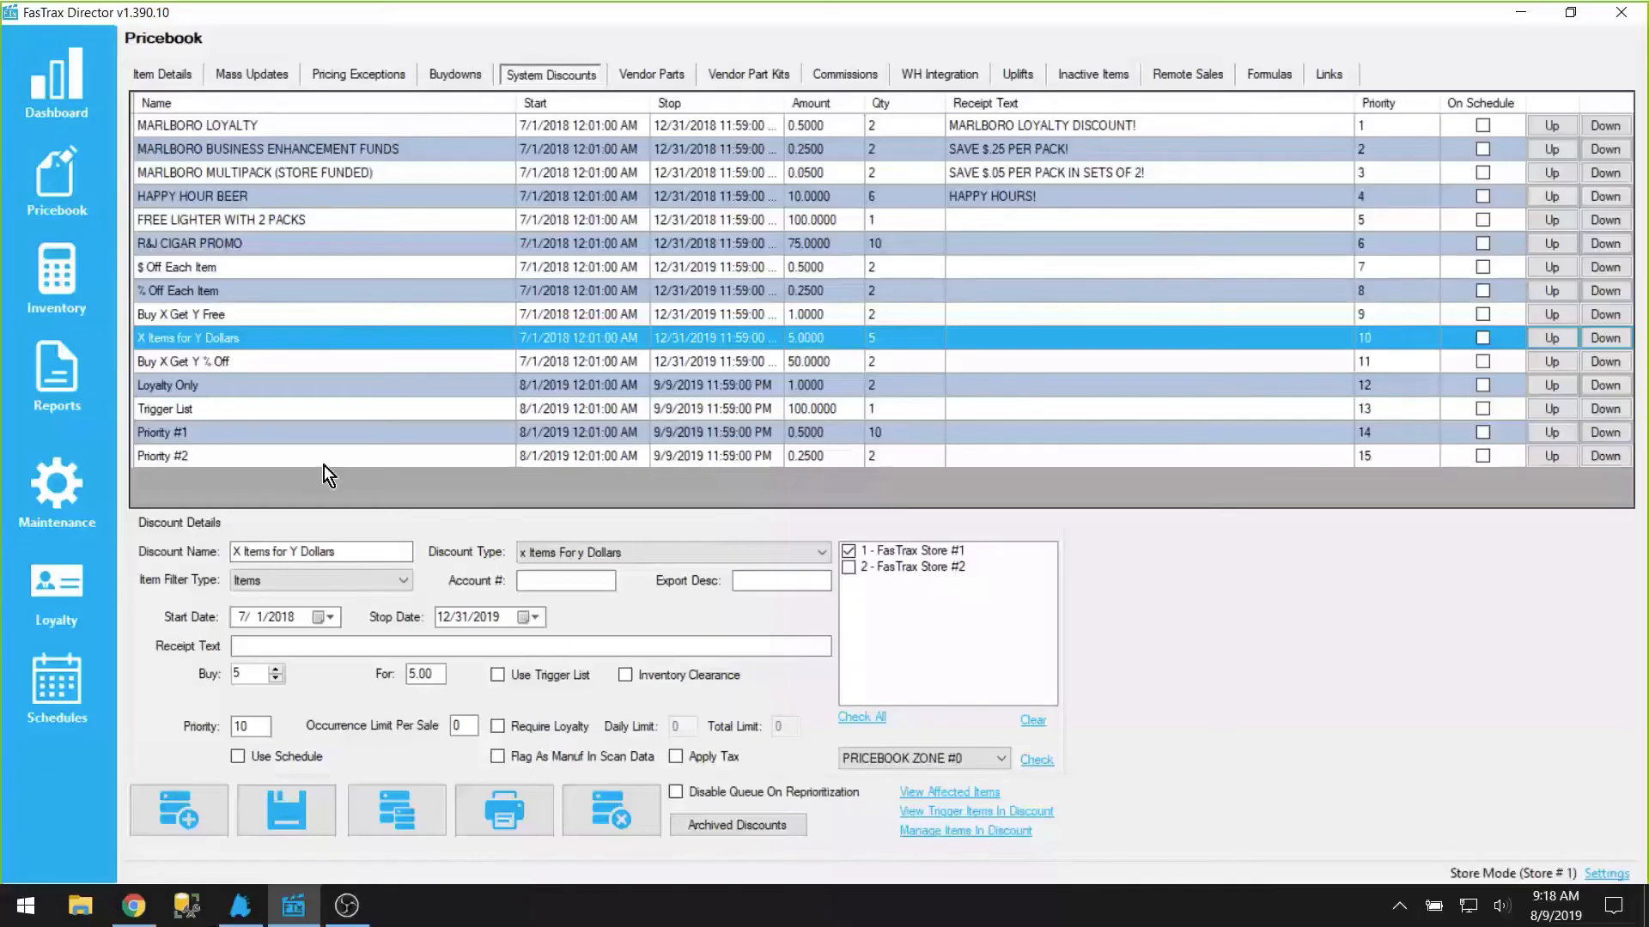
In FasTrax Director, review the Buy X Get Y % Off discount's settings and the items it affects
left_click(194, 364)
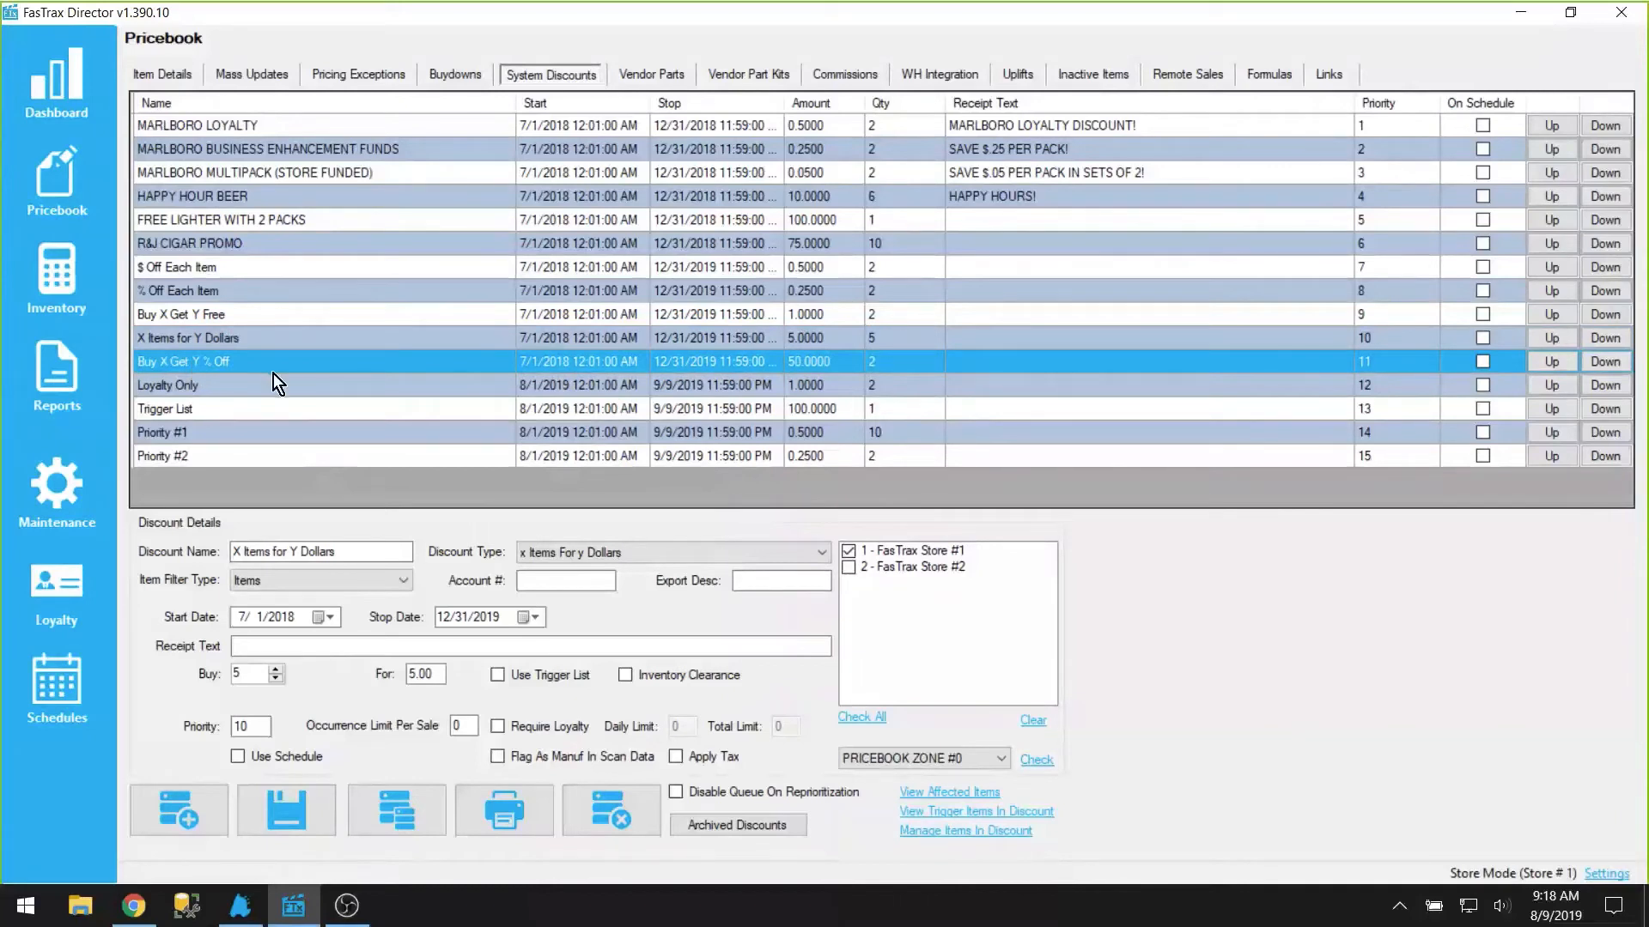
left_click(202, 364)
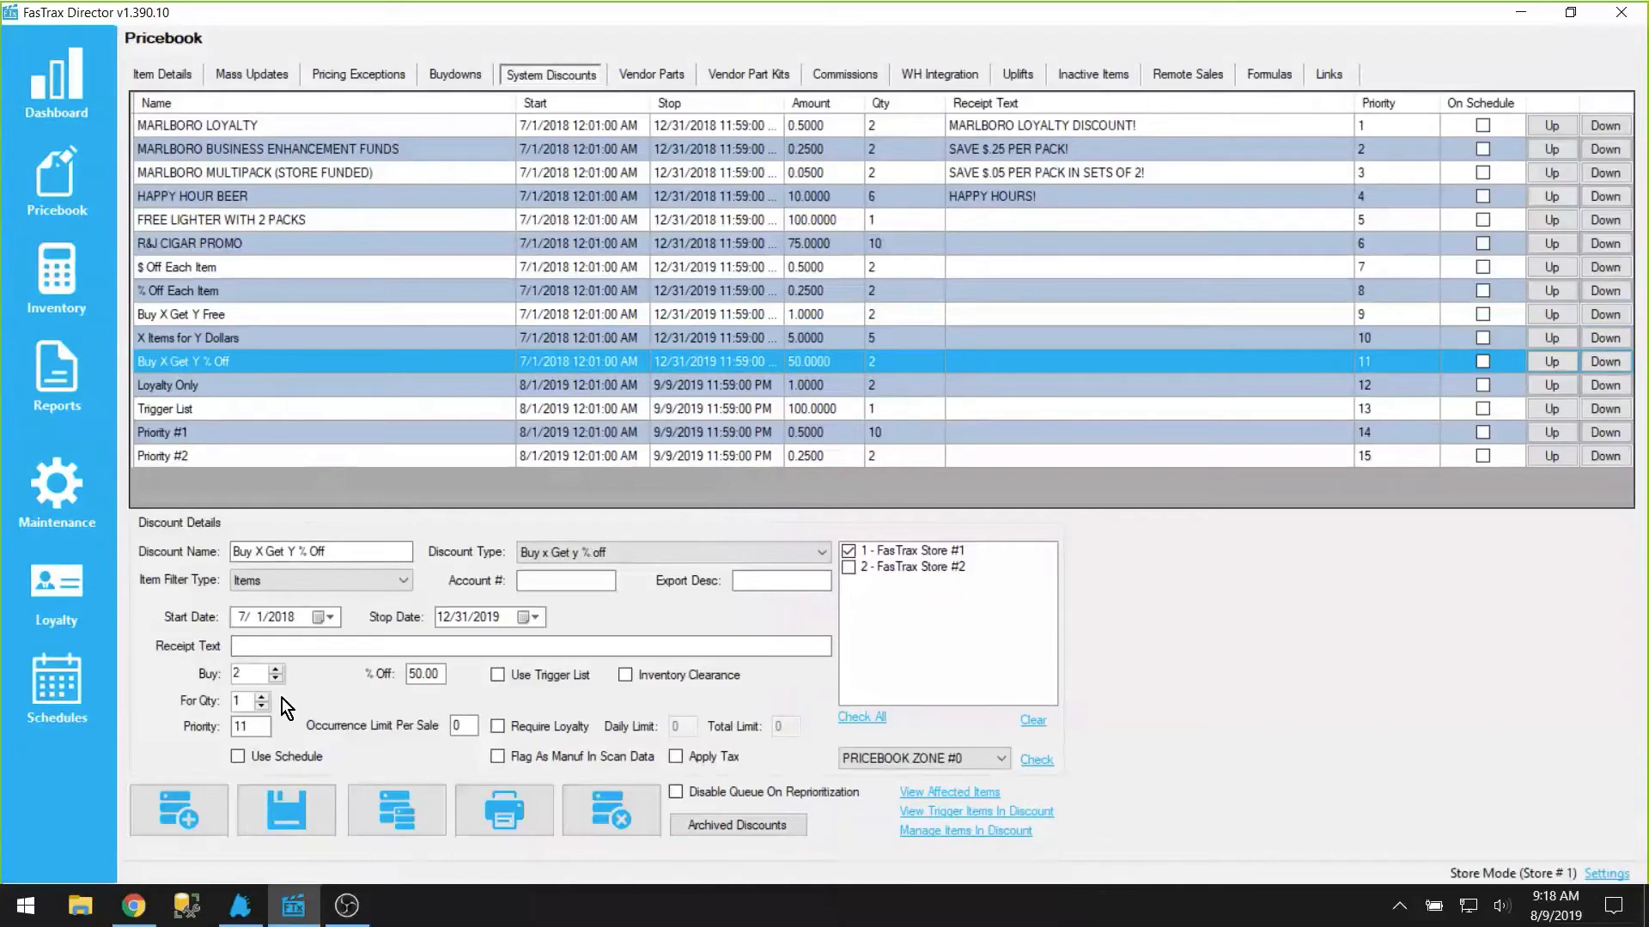
left_click(947, 793)
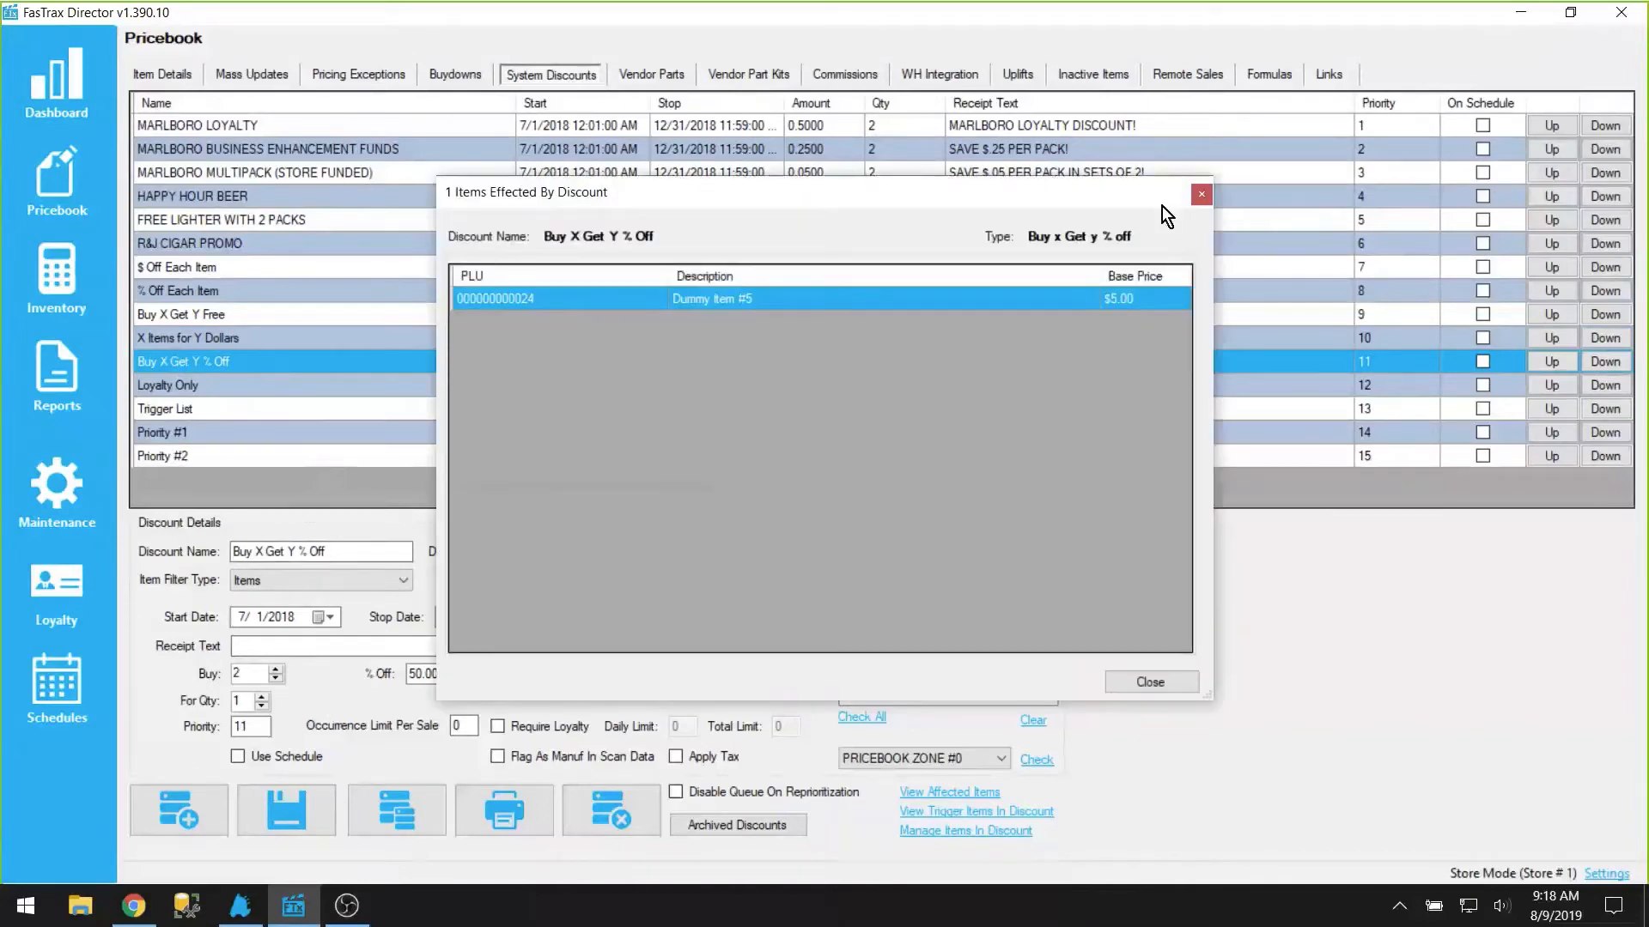
left_click(1201, 194)
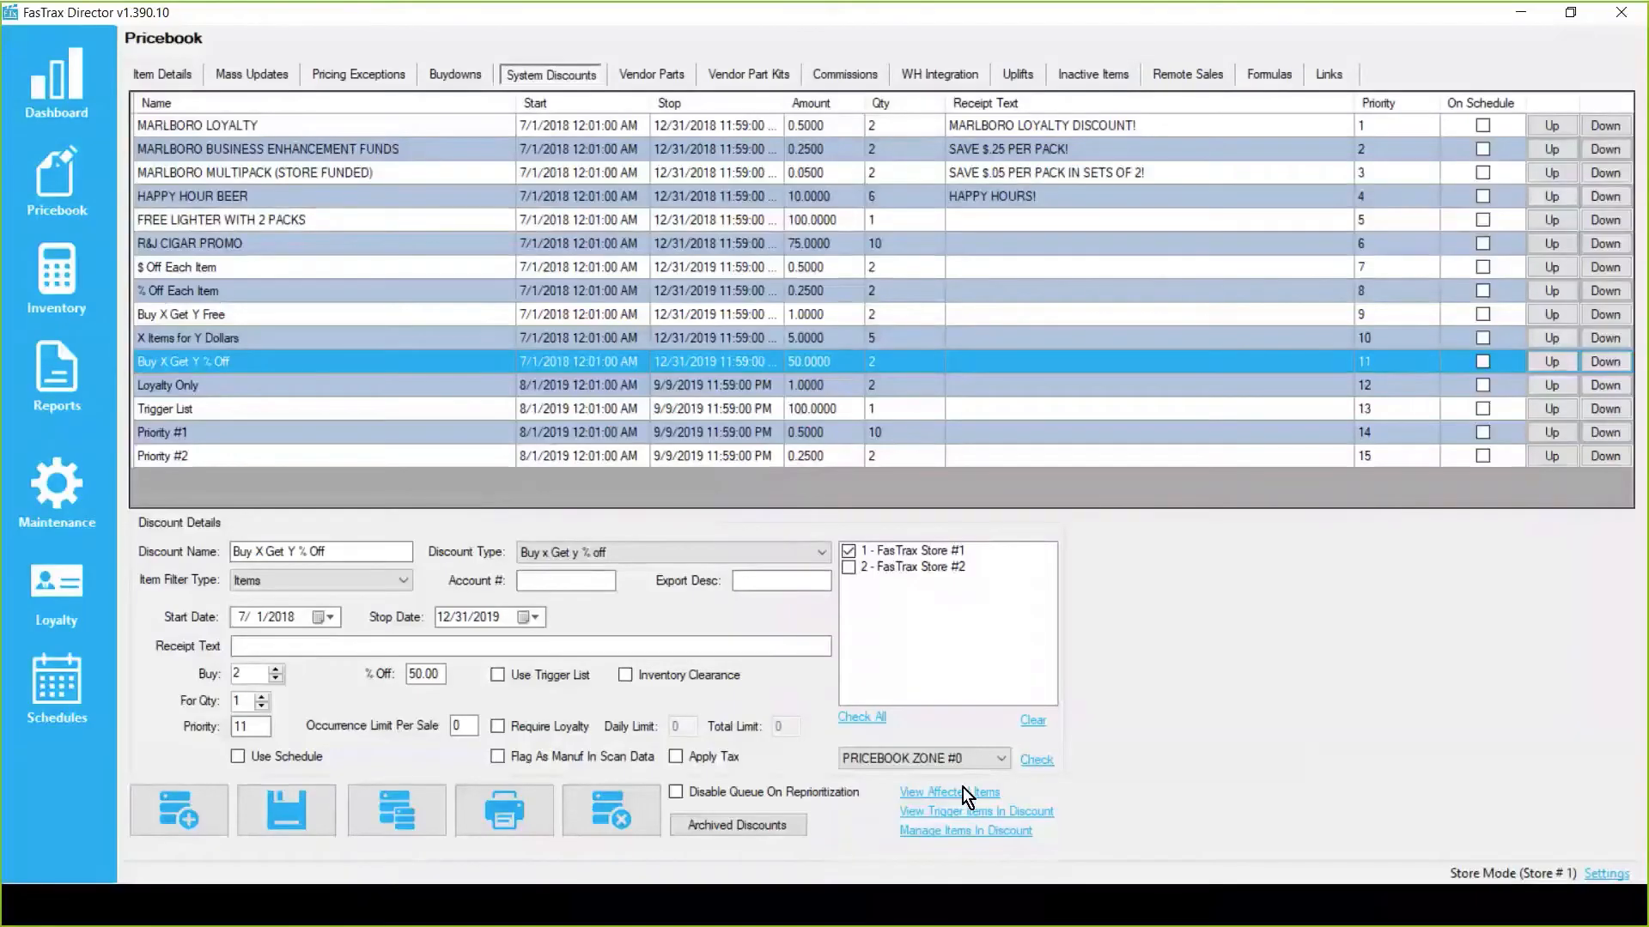
left_click(962, 790)
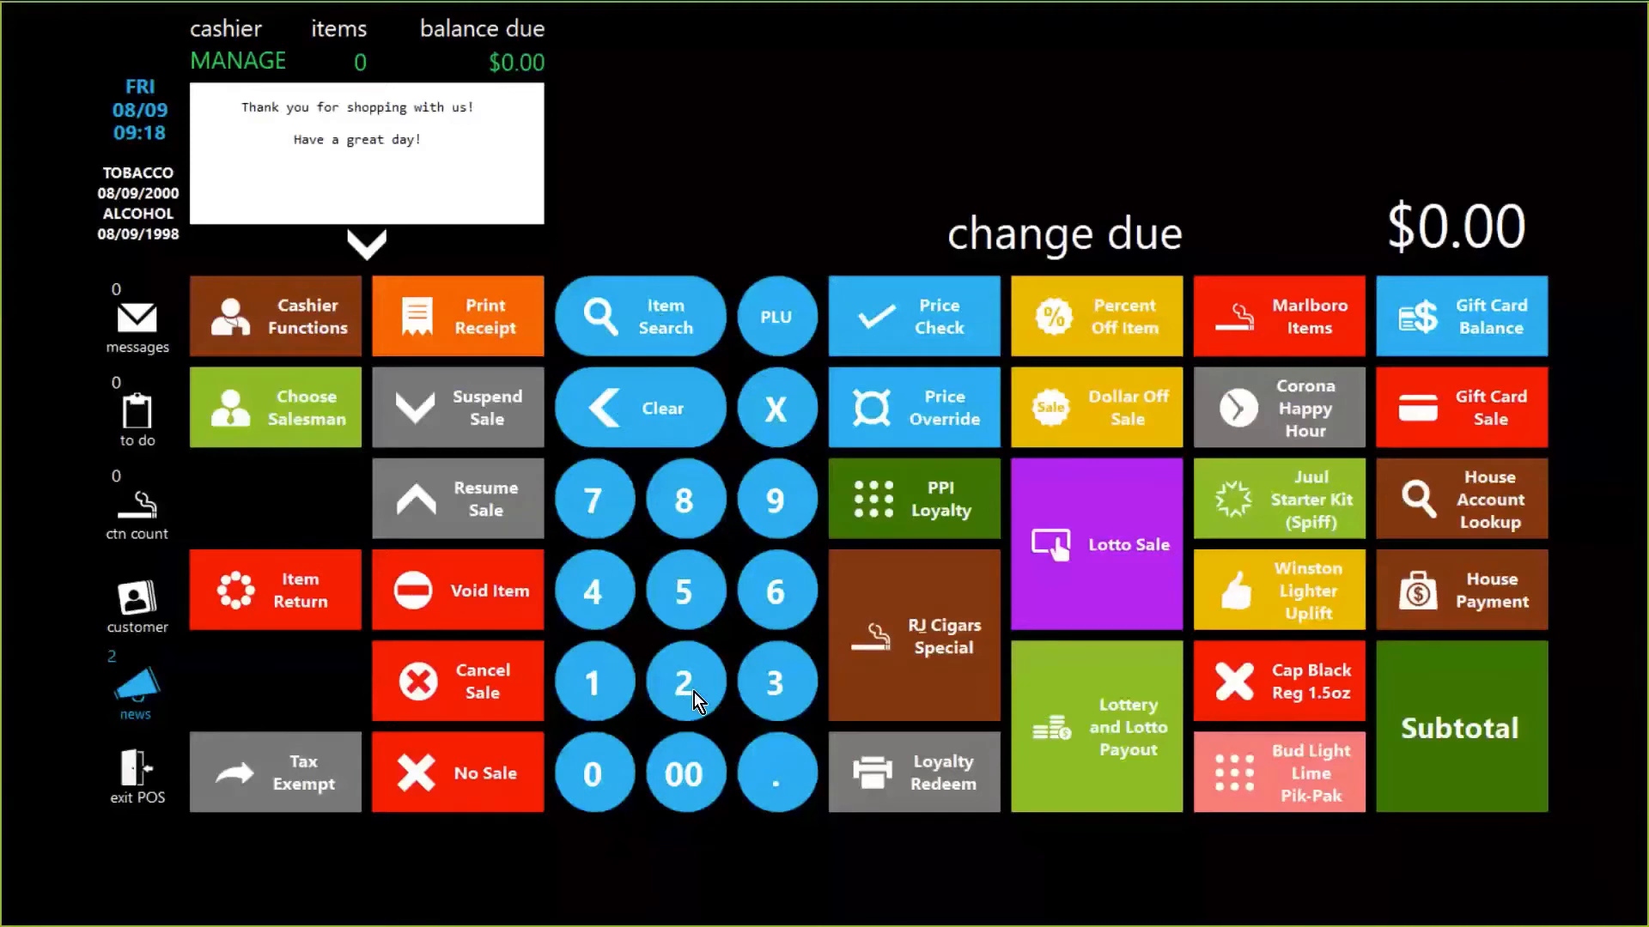
In the point of sale, ring up one unit of item 24 and subtotal the sale
left_click(684, 684)
type("4")
left_click(785, 302)
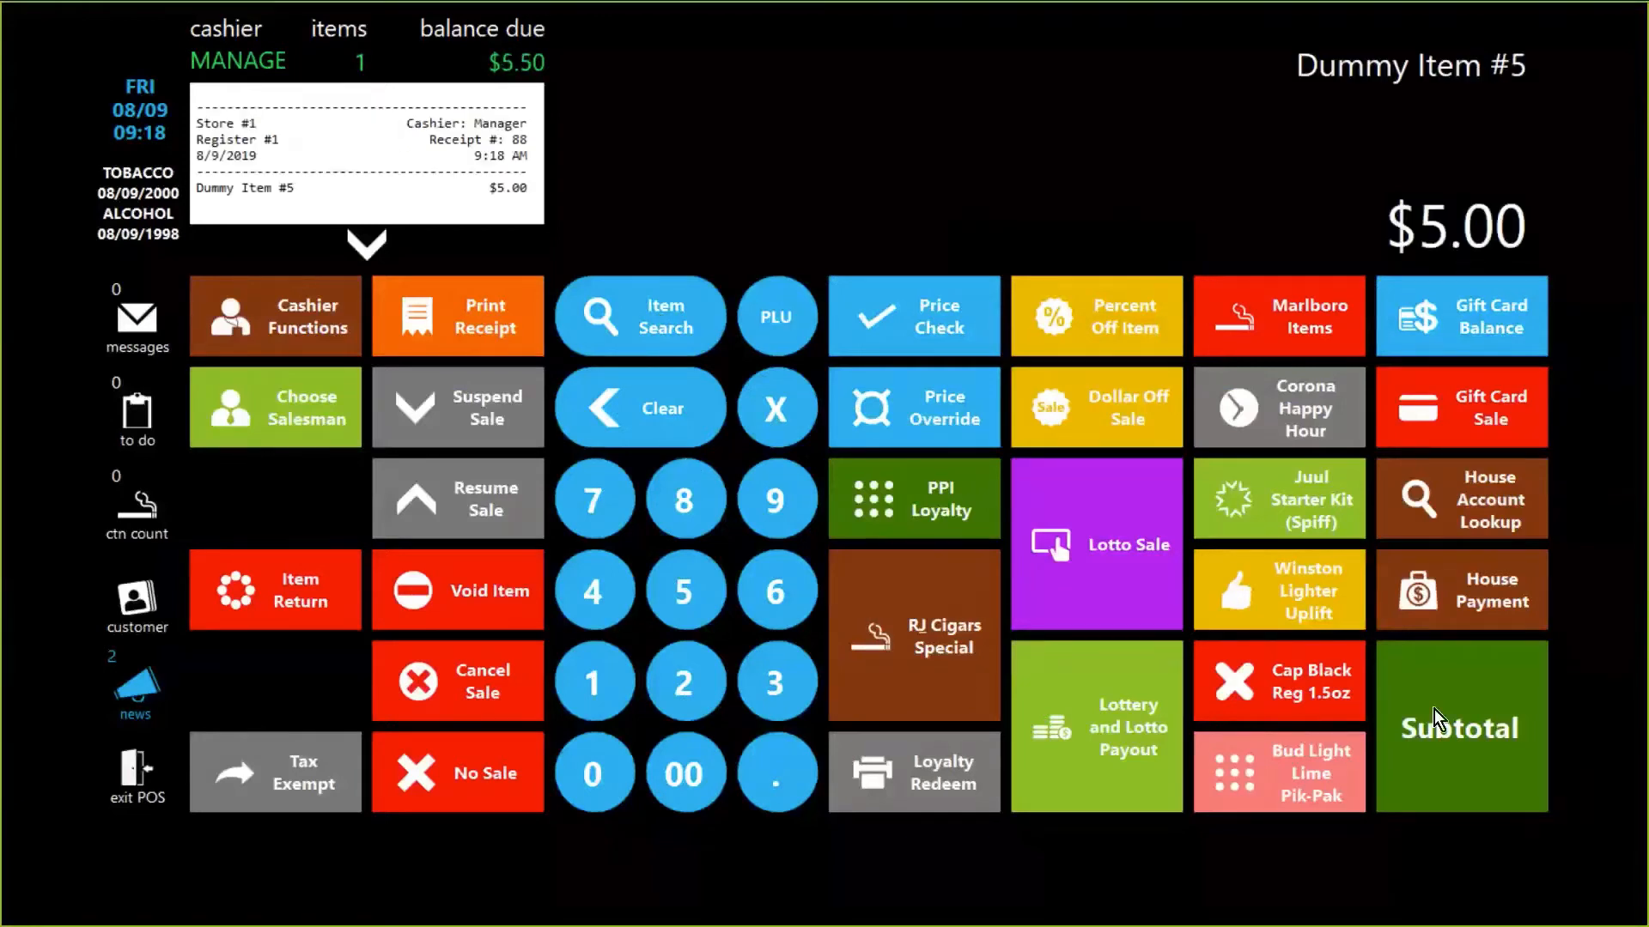
left_click(1460, 714)
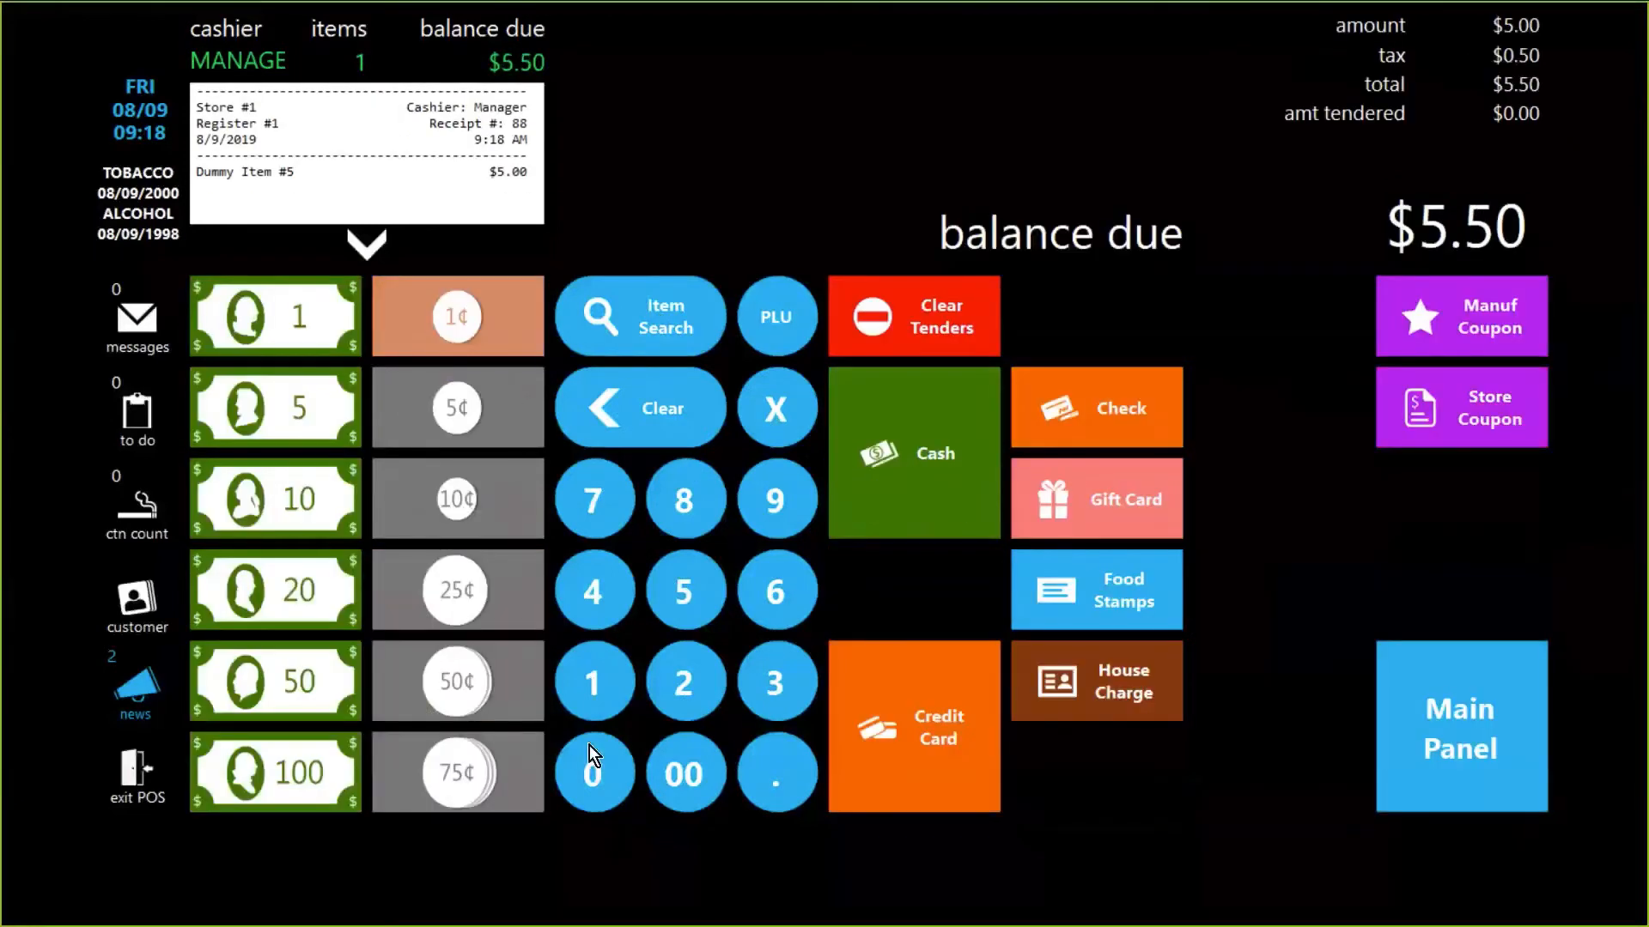
Add a second unit of item 24 to the subtotaled sale
left_click(686, 673)
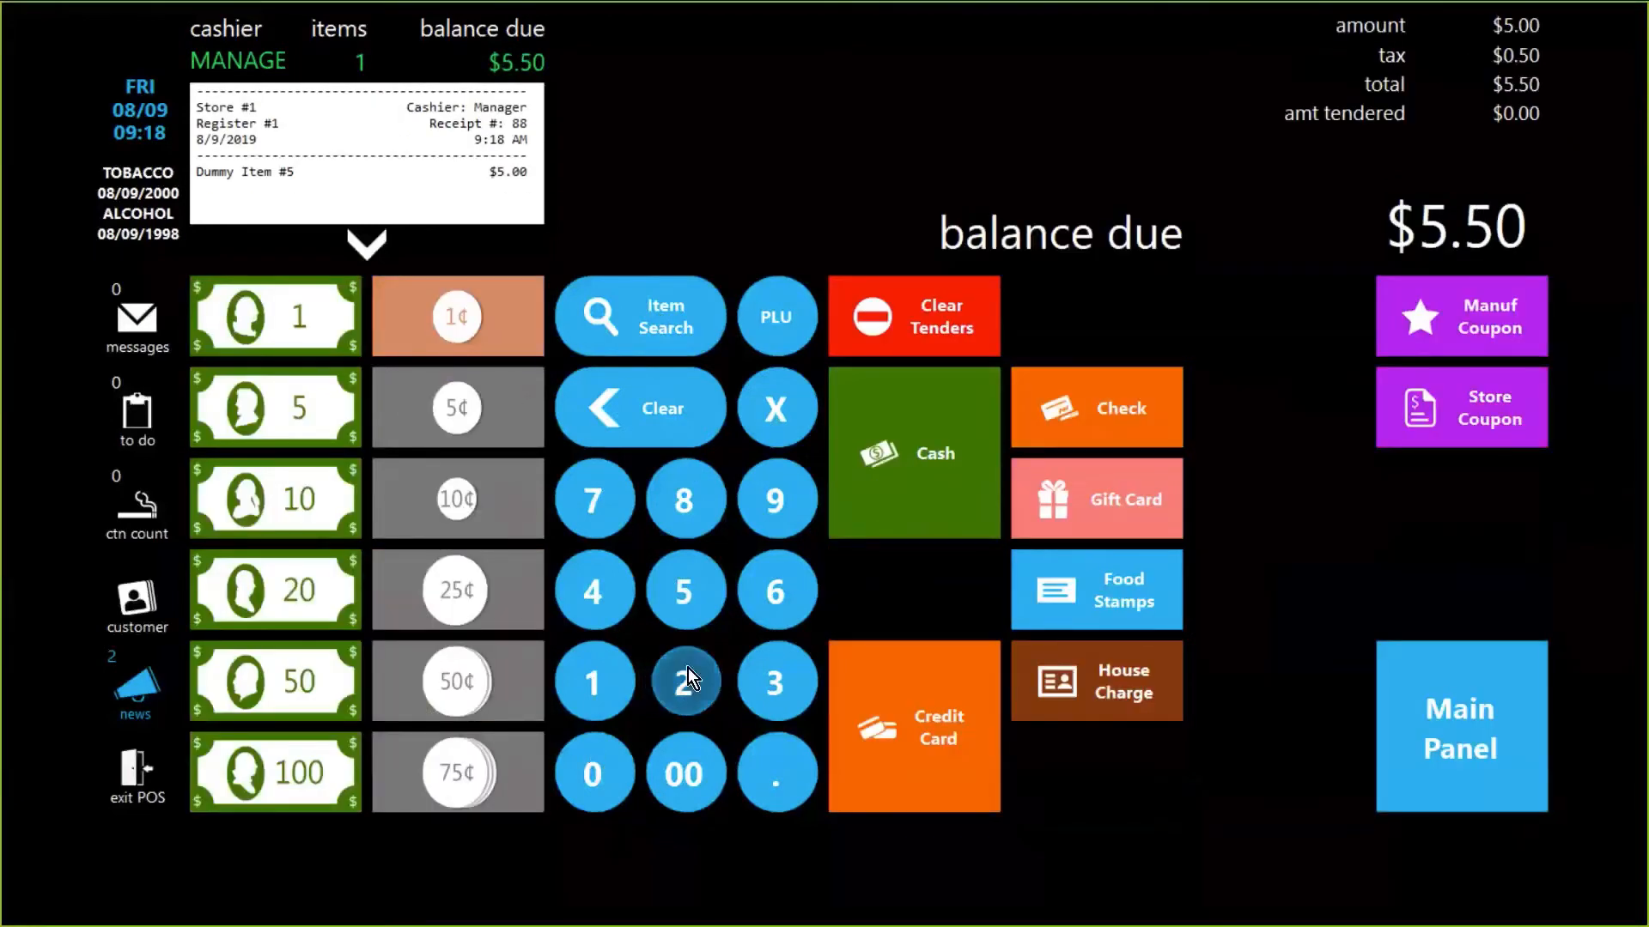
type("4")
left_click(768, 314)
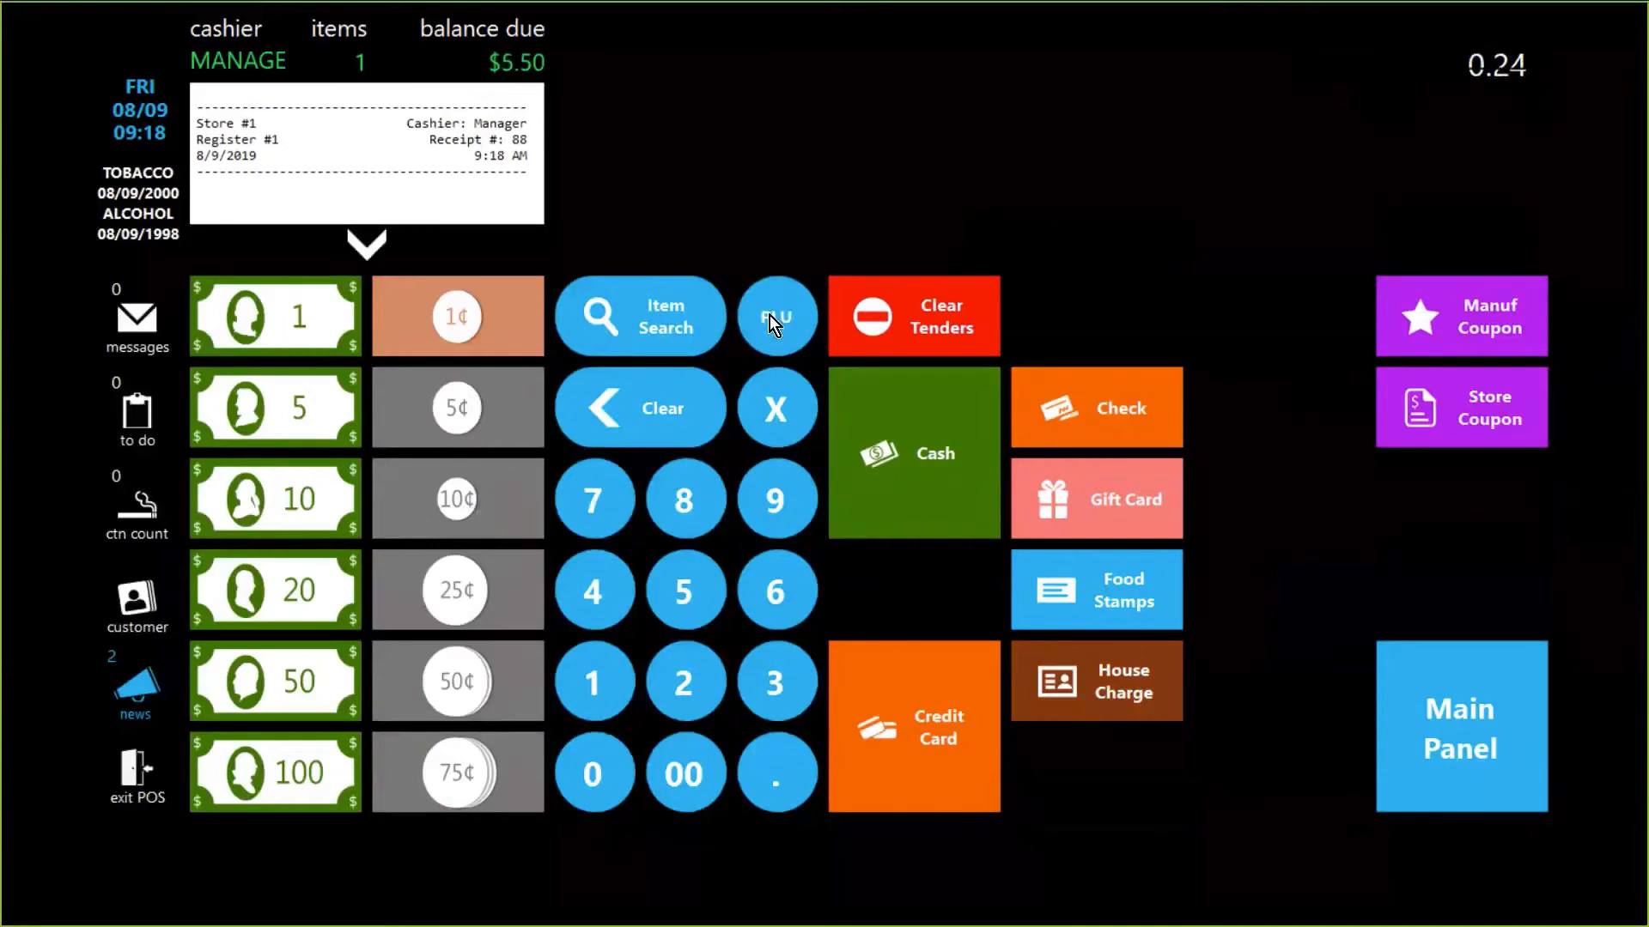
Add a third unit of item 24, check the Buy X Get Y % Off discount on the receipt and pay in cash
left_click(673, 664)
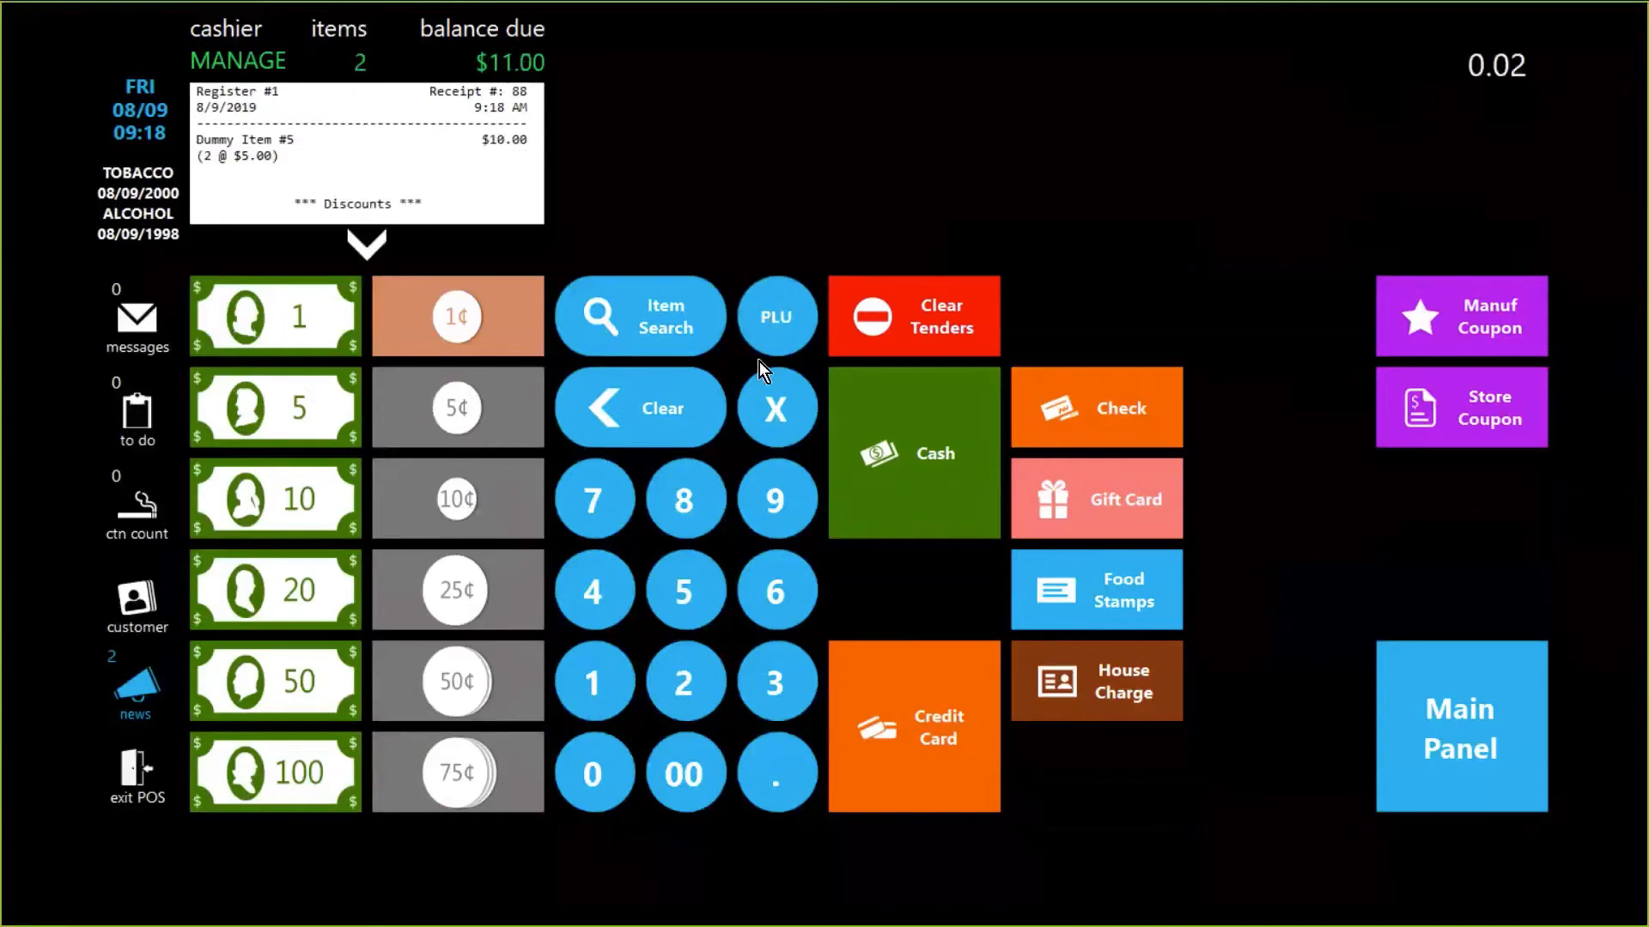
left_click(775, 316)
left_click_drag(527, 204, 478, 191)
left_click(526, 172)
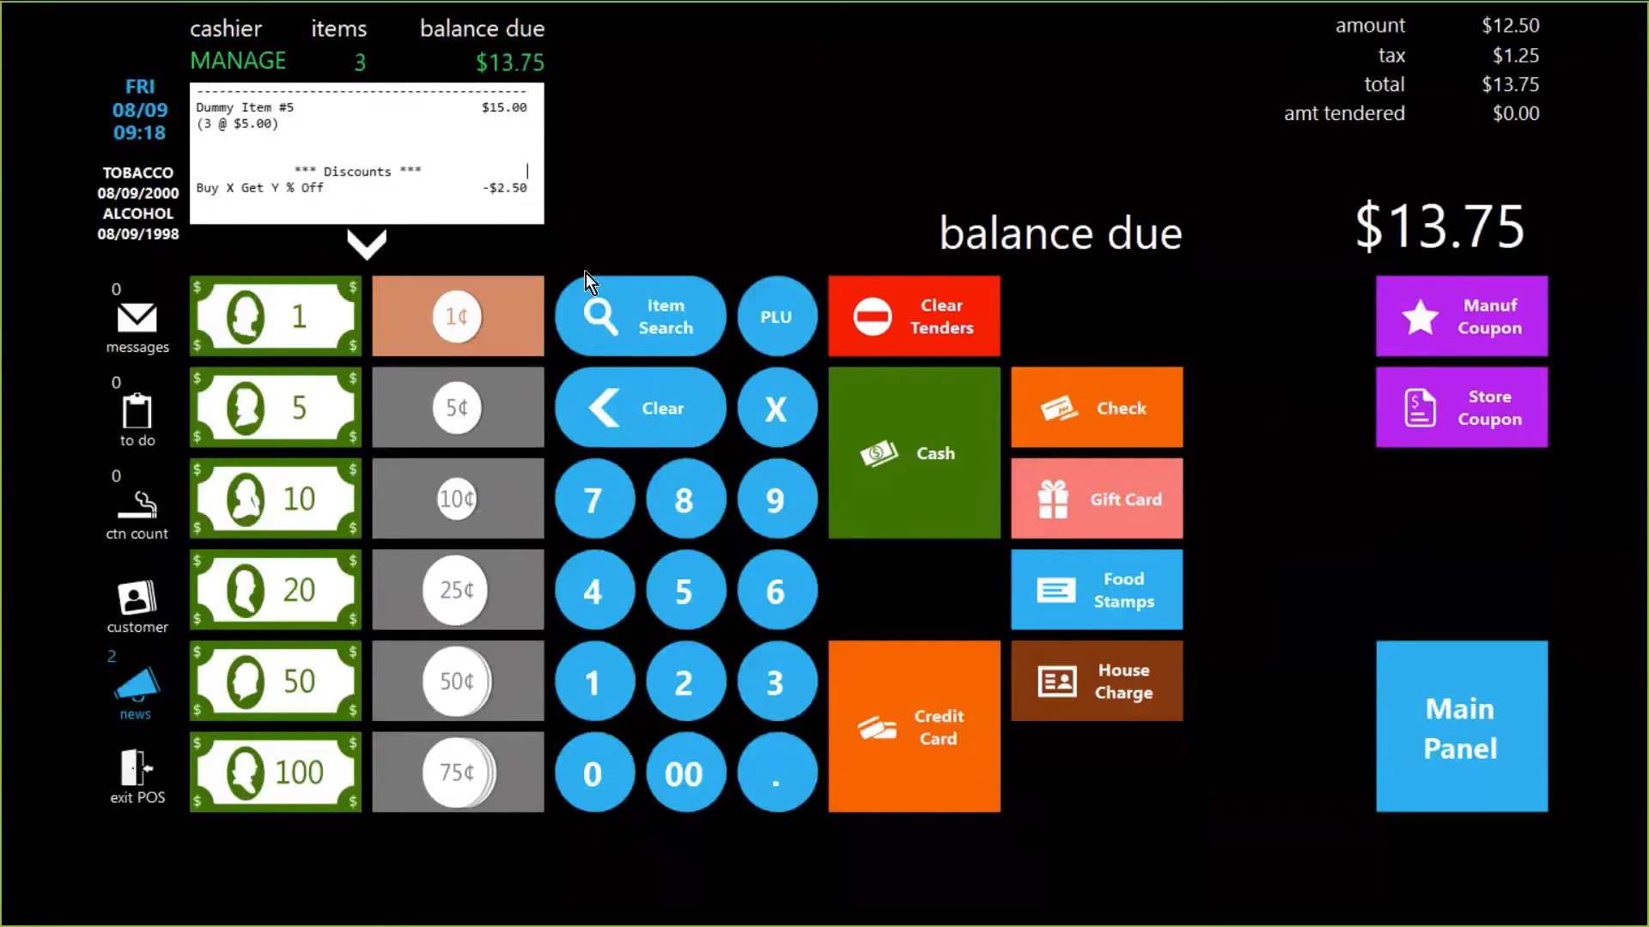
left_click(949, 426)
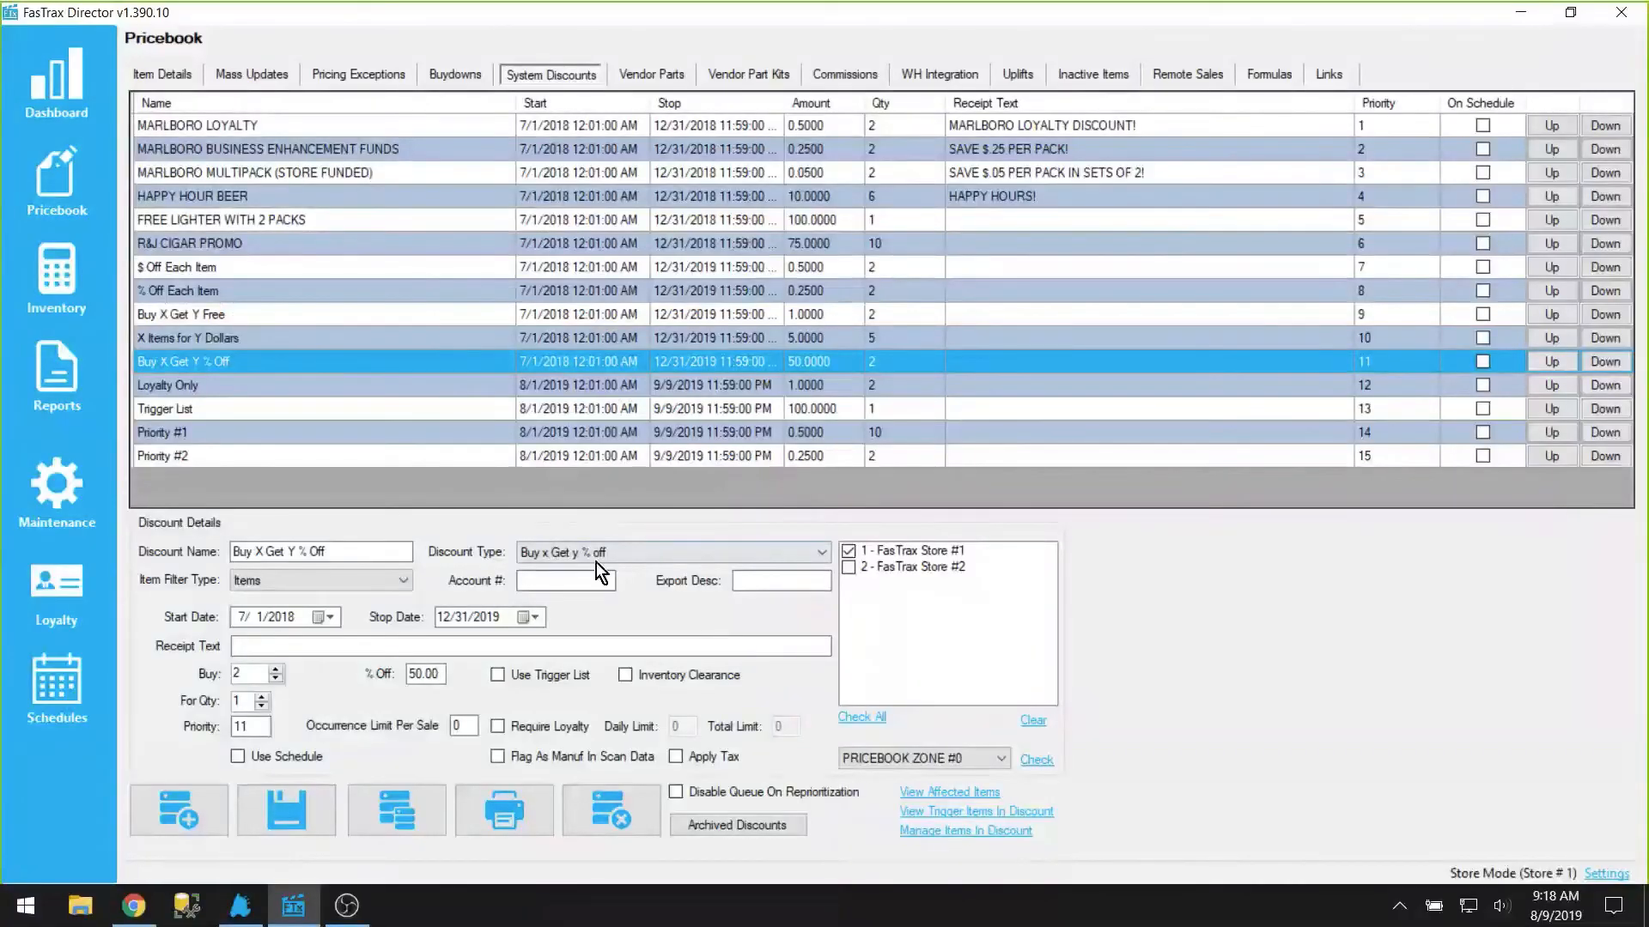
In FasTrax Director, review the Loyalty Only discount's settings and the items it affects
left_click(596, 563)
left_click(488, 630)
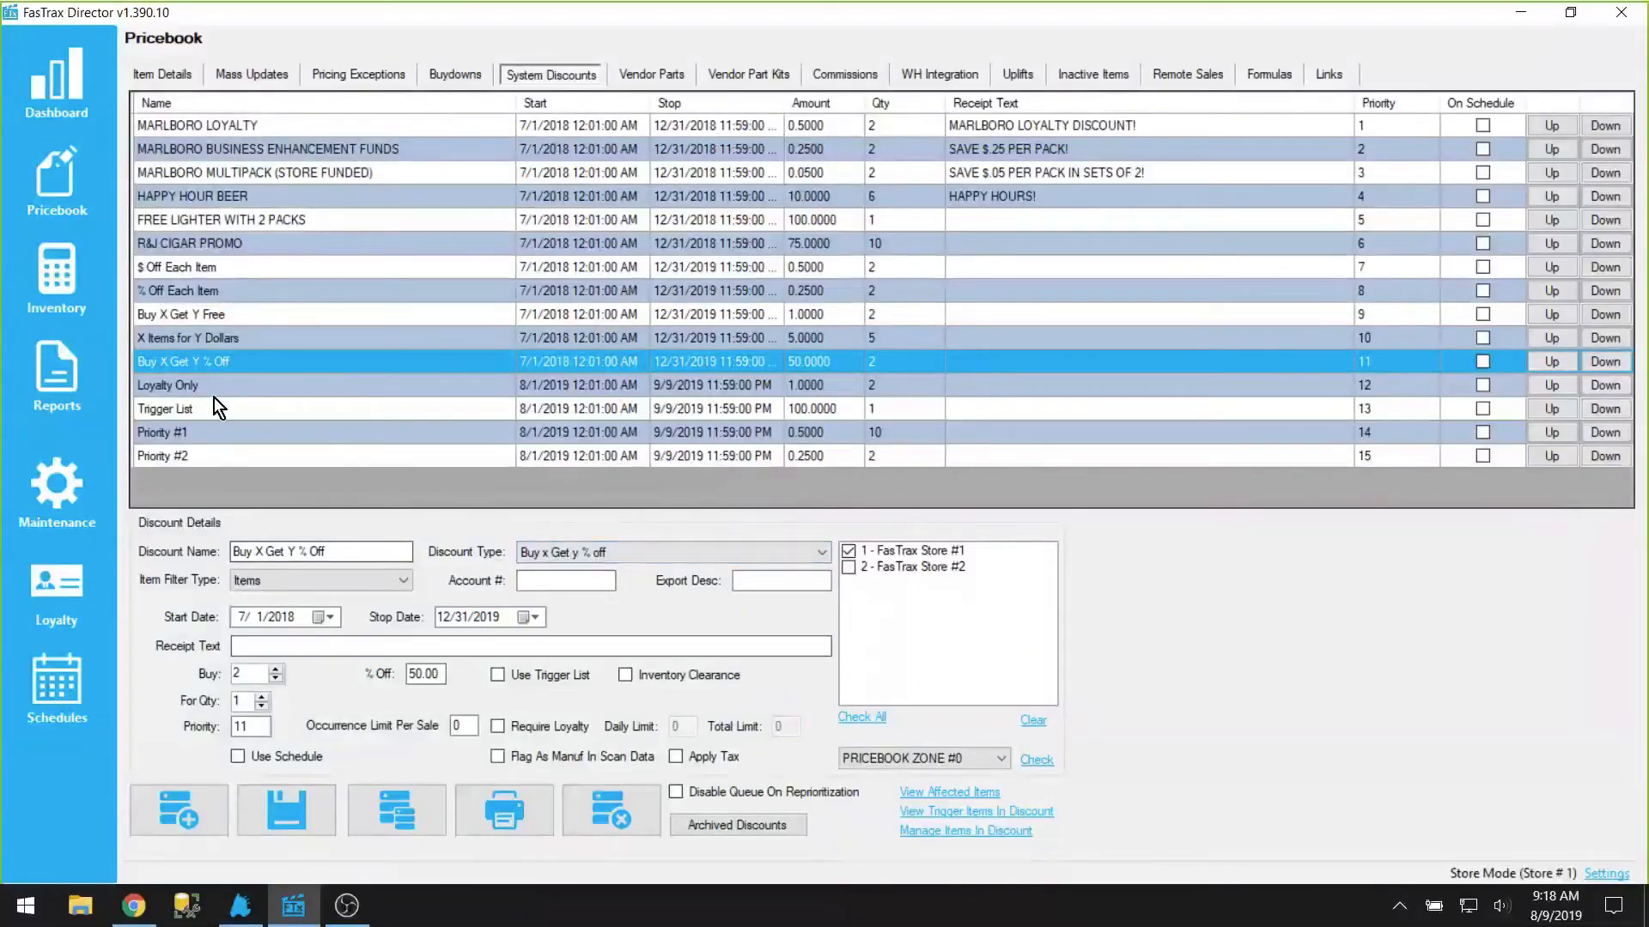
left_click(237, 387)
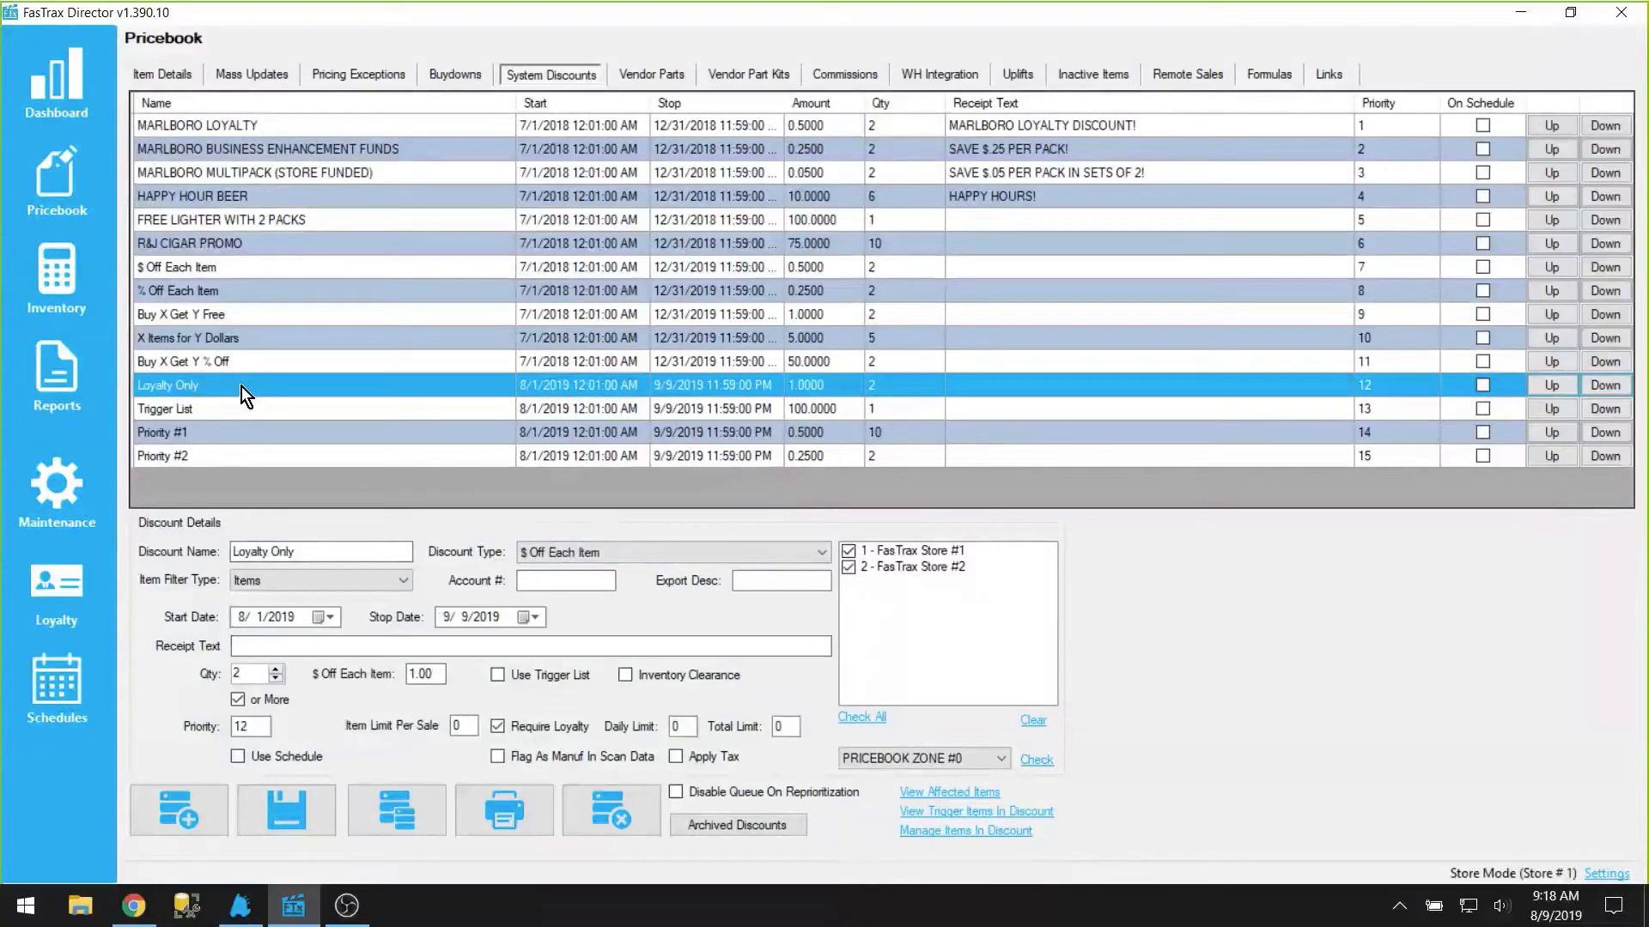
left_click(943, 792)
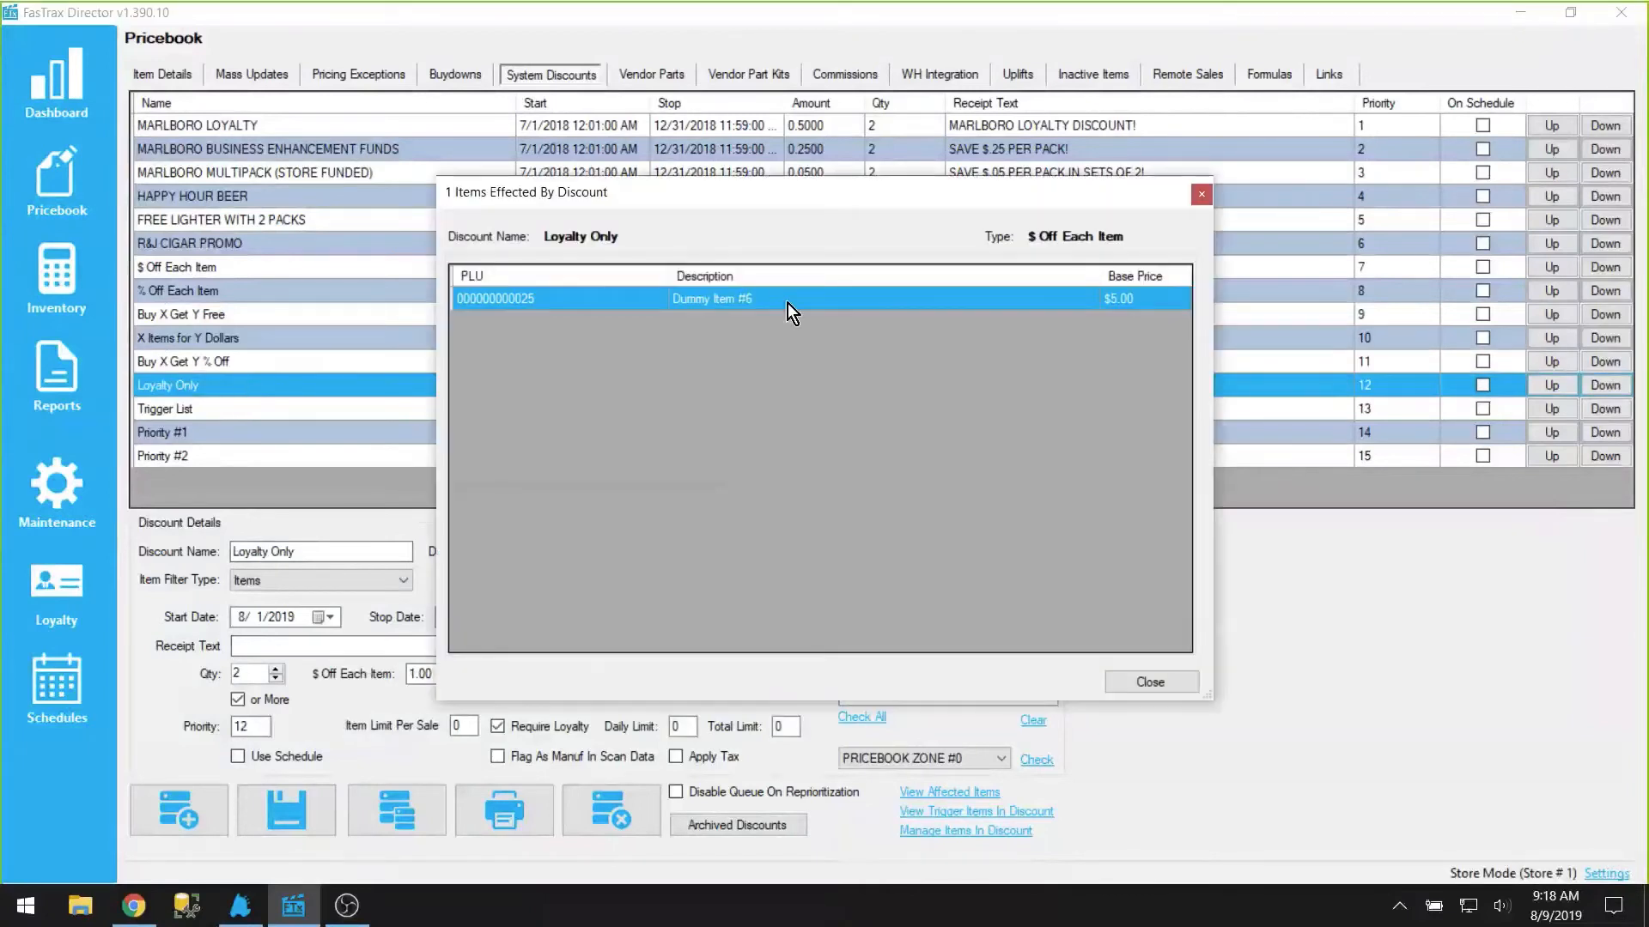
left_click(1149, 682)
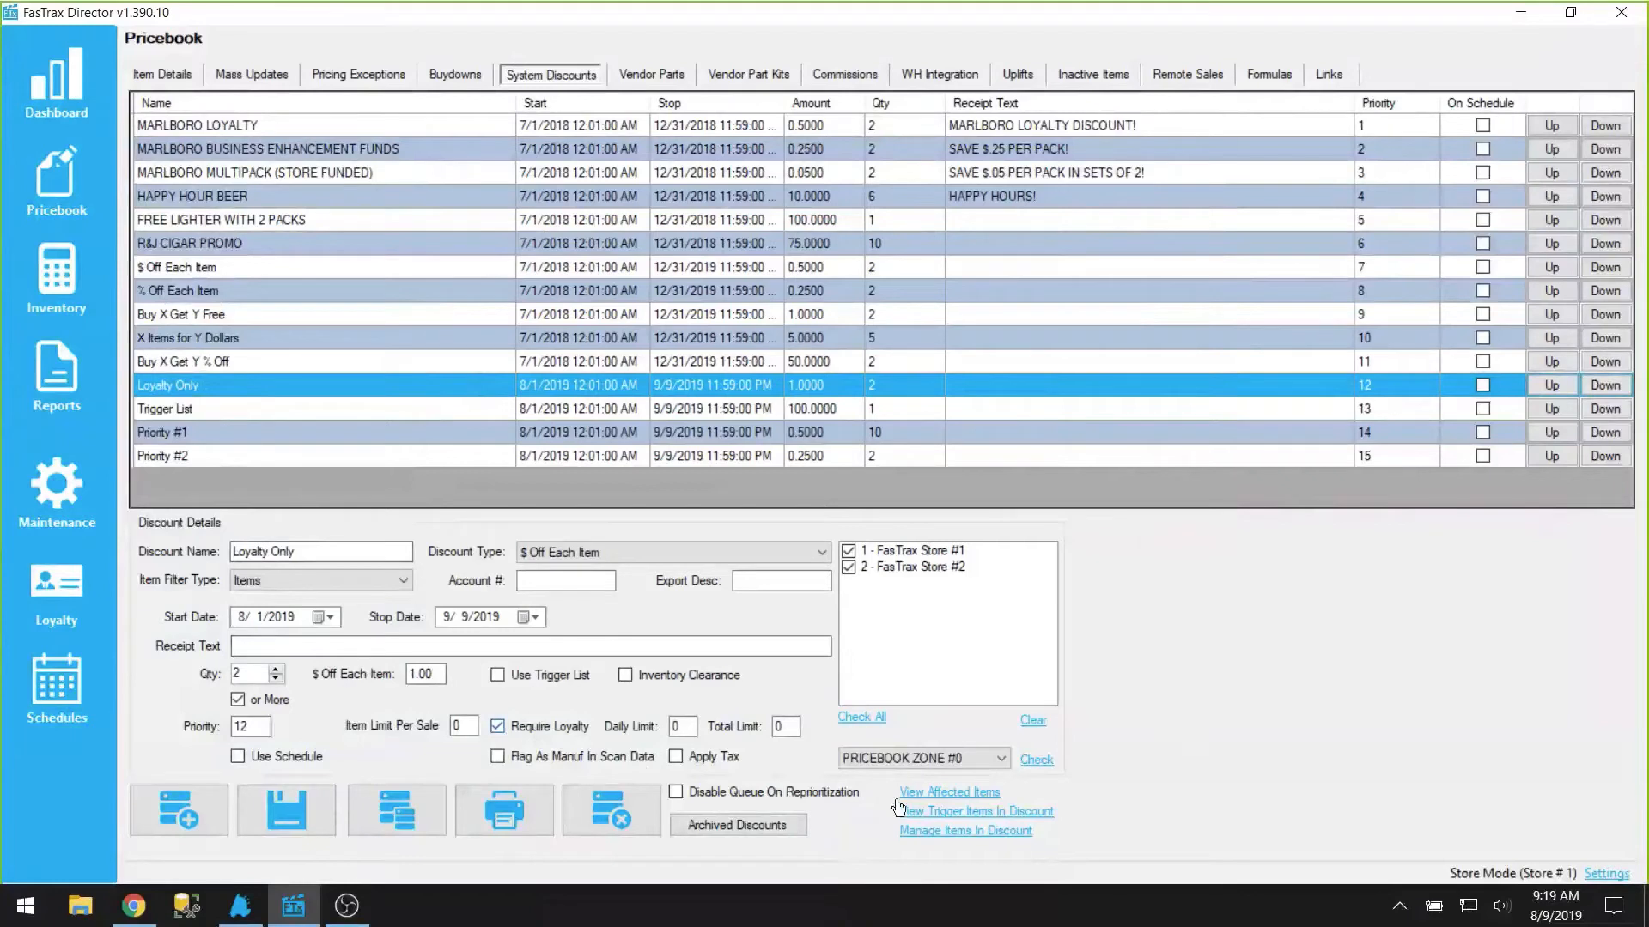
left_click(955, 790)
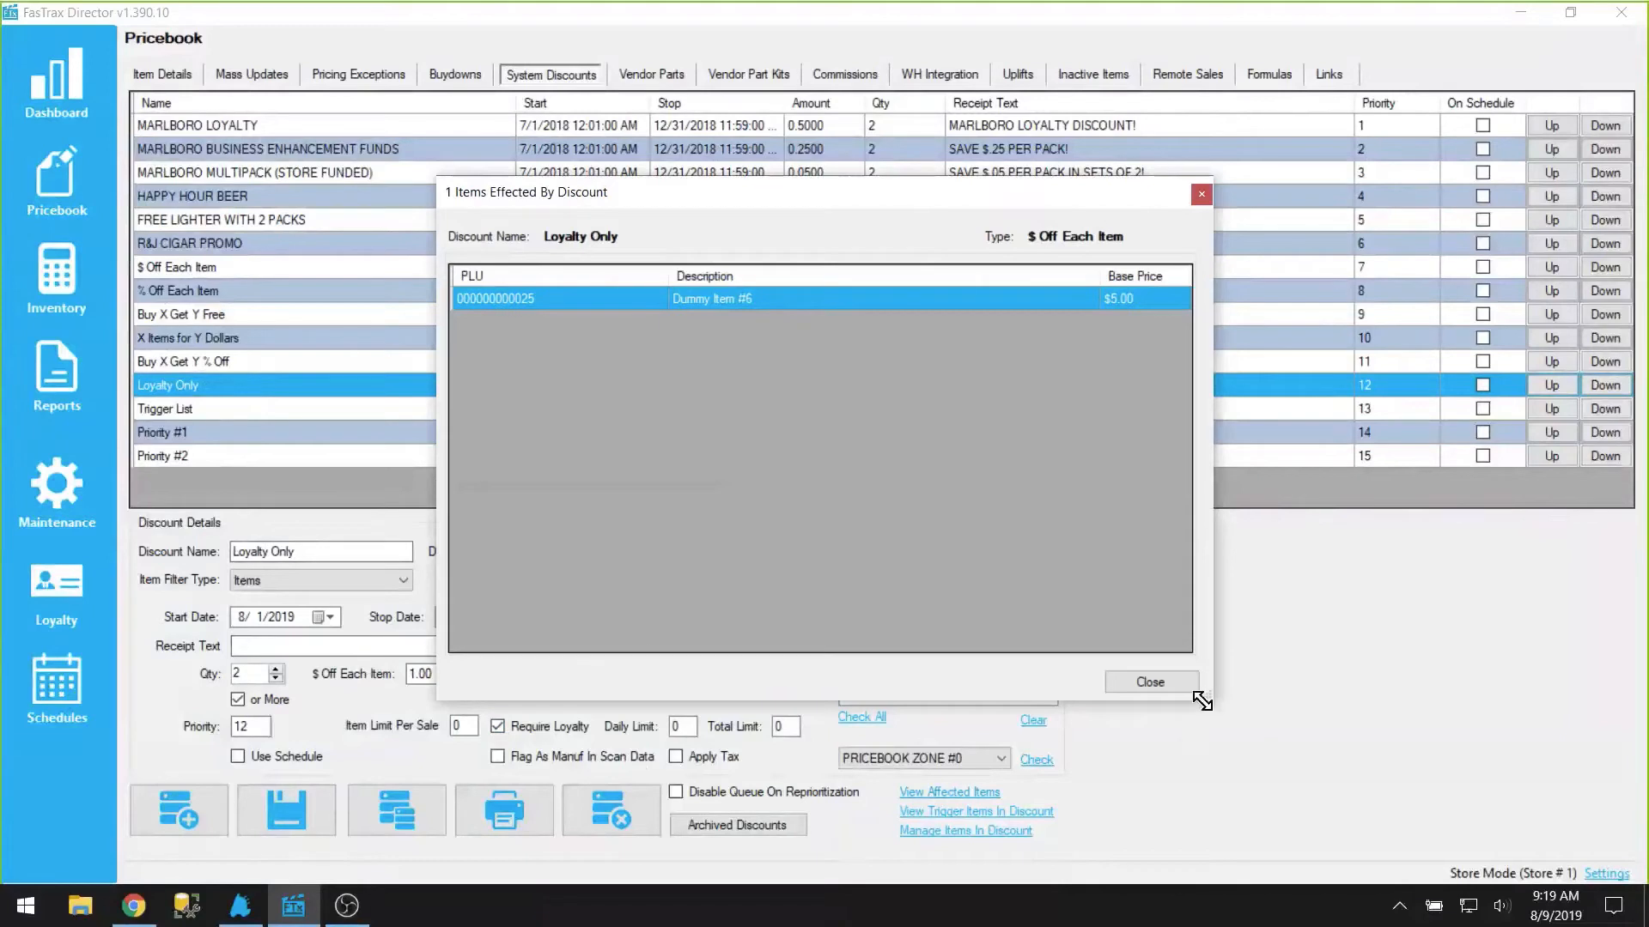
left_click(1177, 683)
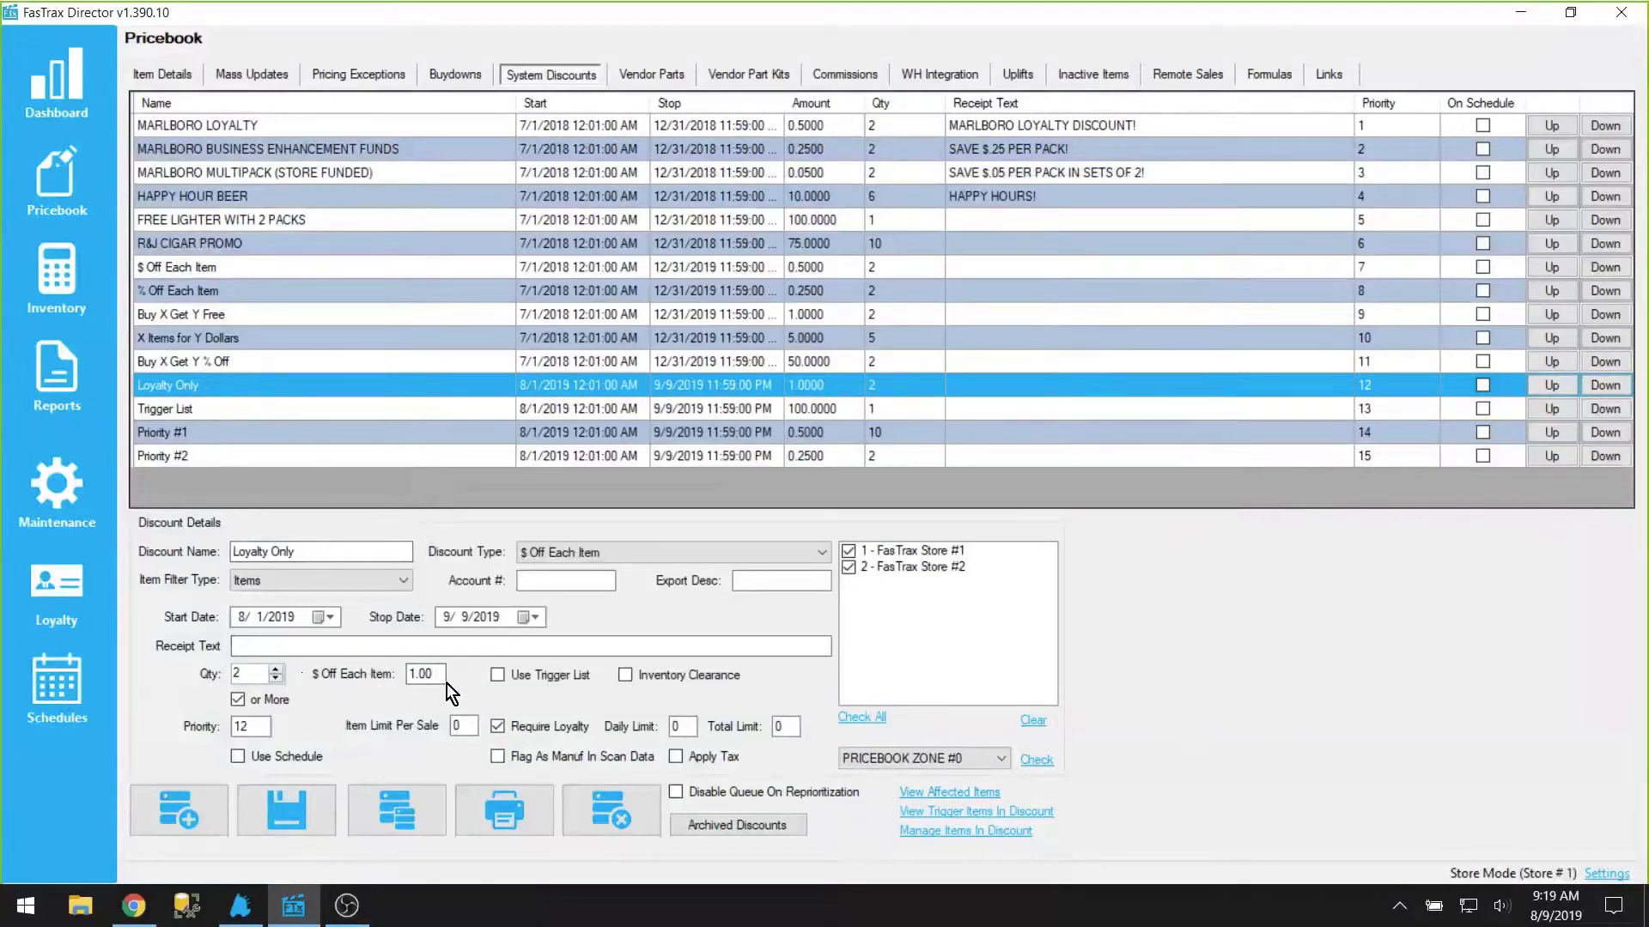
left_click(948, 786)
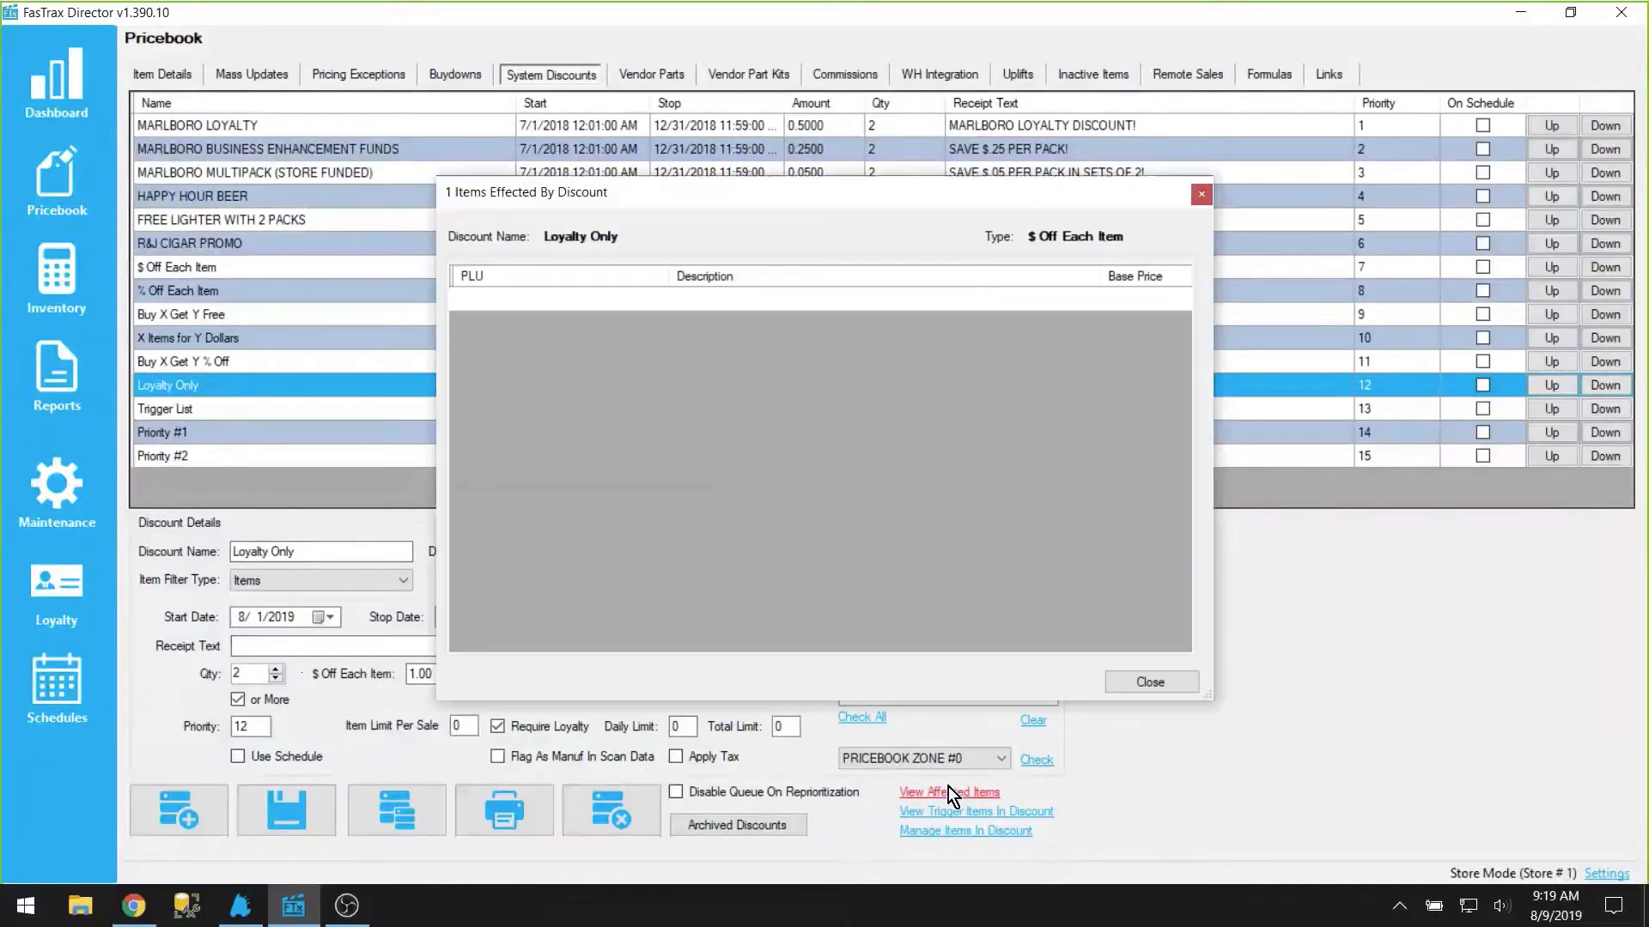
left_click(1200, 195)
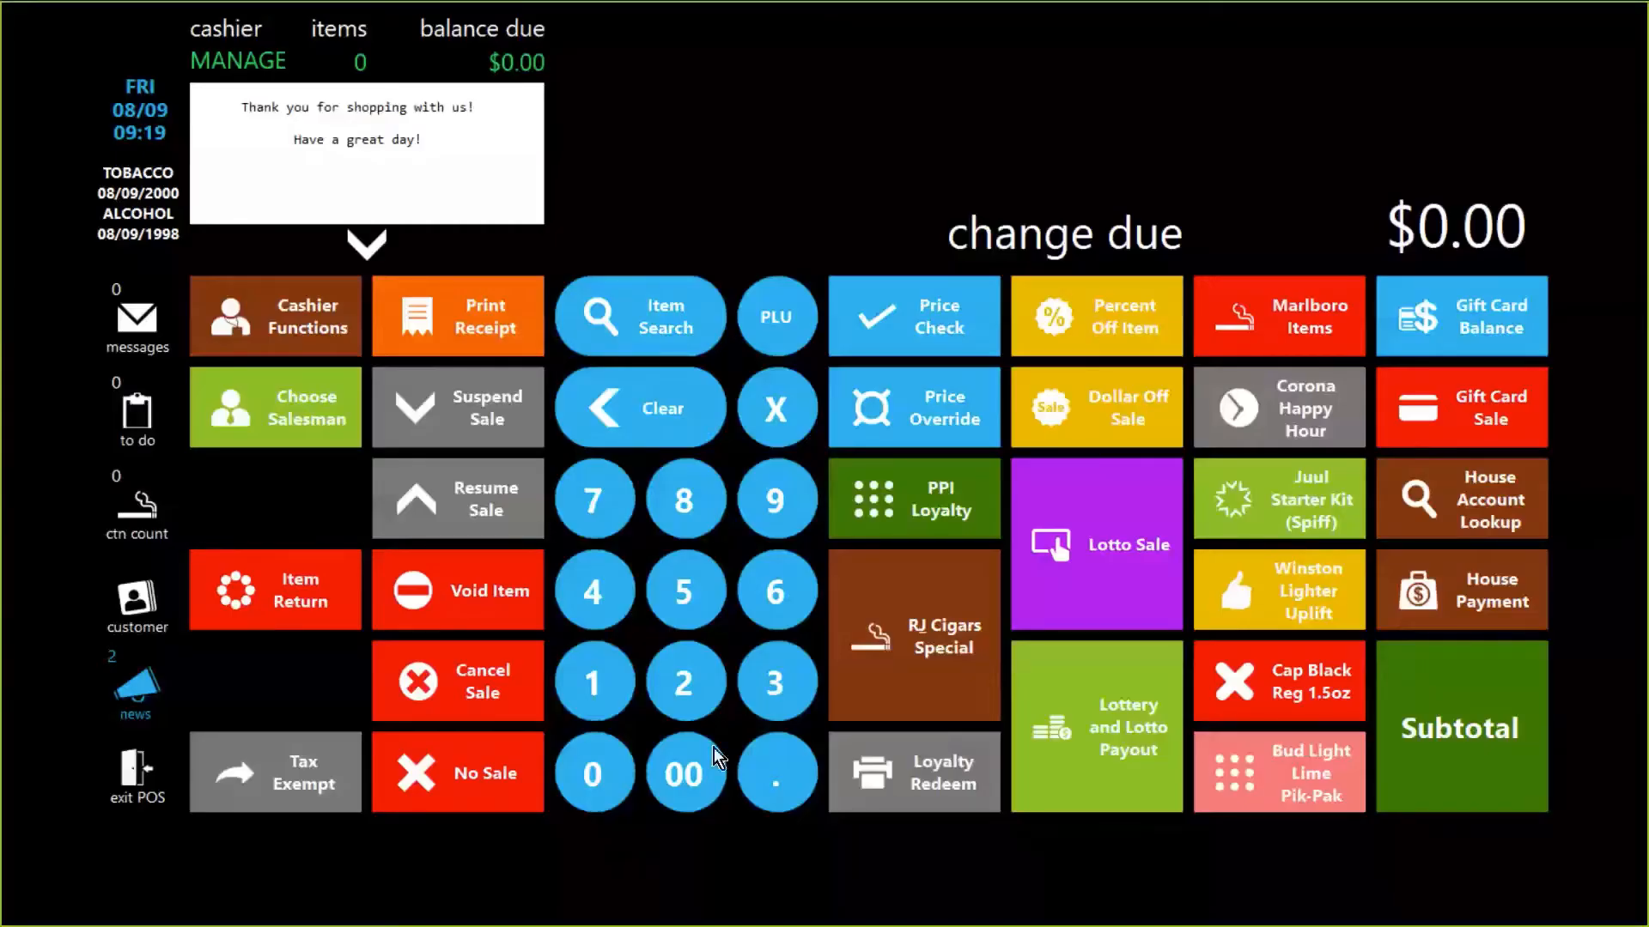
In the point of sale, ring up two units of item 25 and subtotal the sale
left_click(688, 677)
left_click(681, 582)
left_click(777, 318)
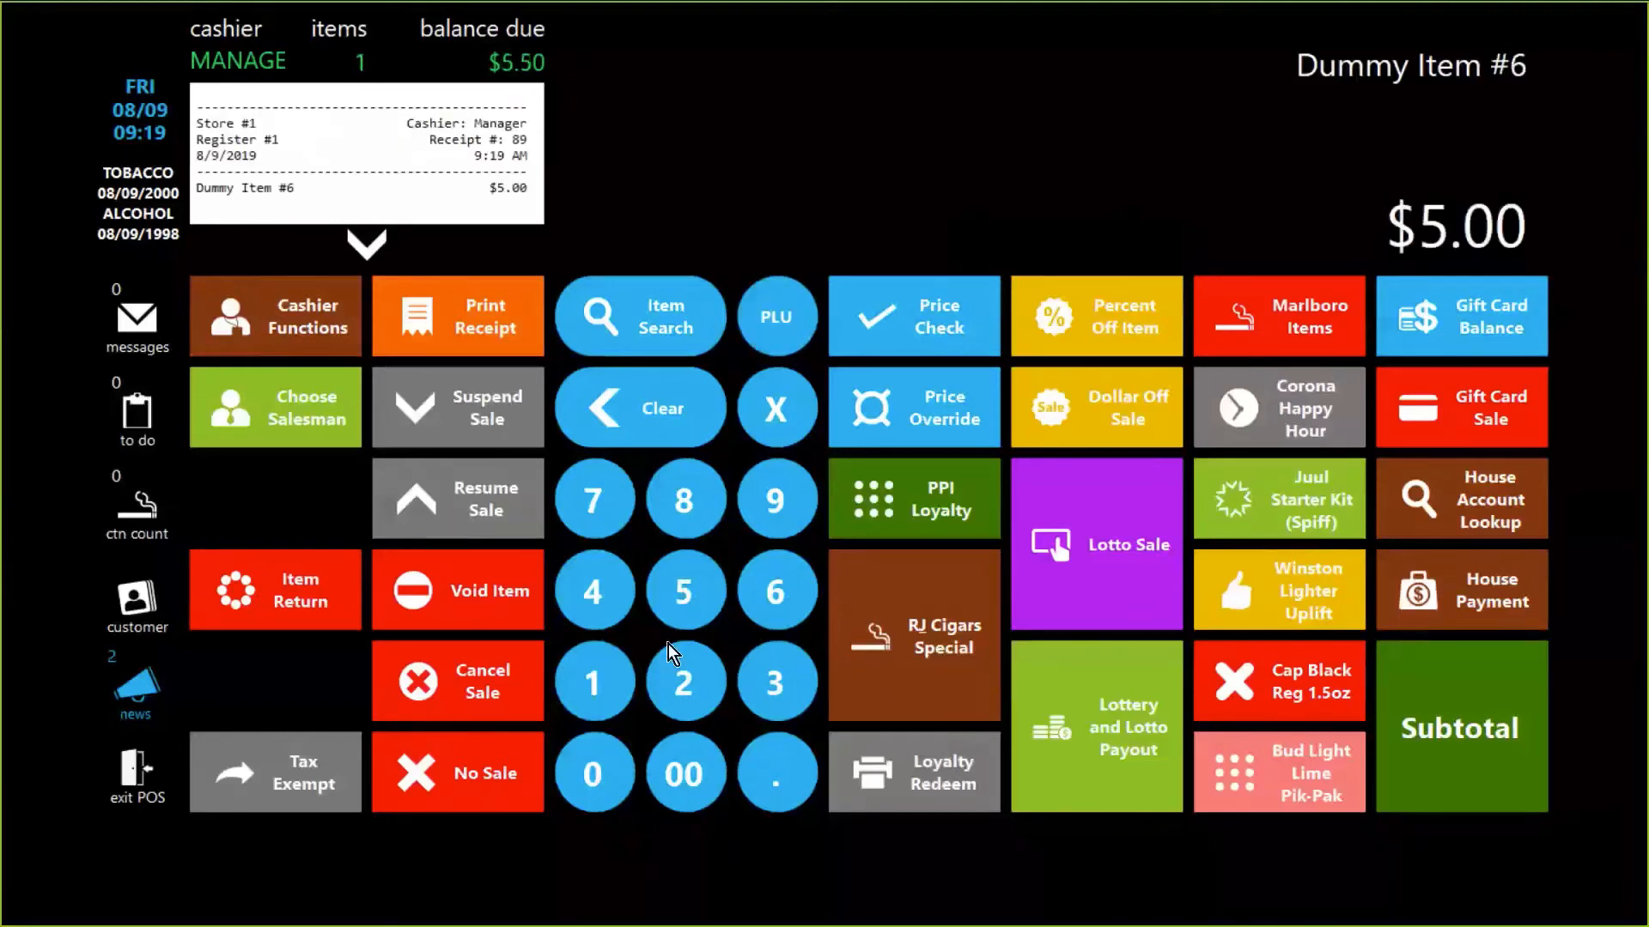
left_click(684, 682)
left_click(683, 591)
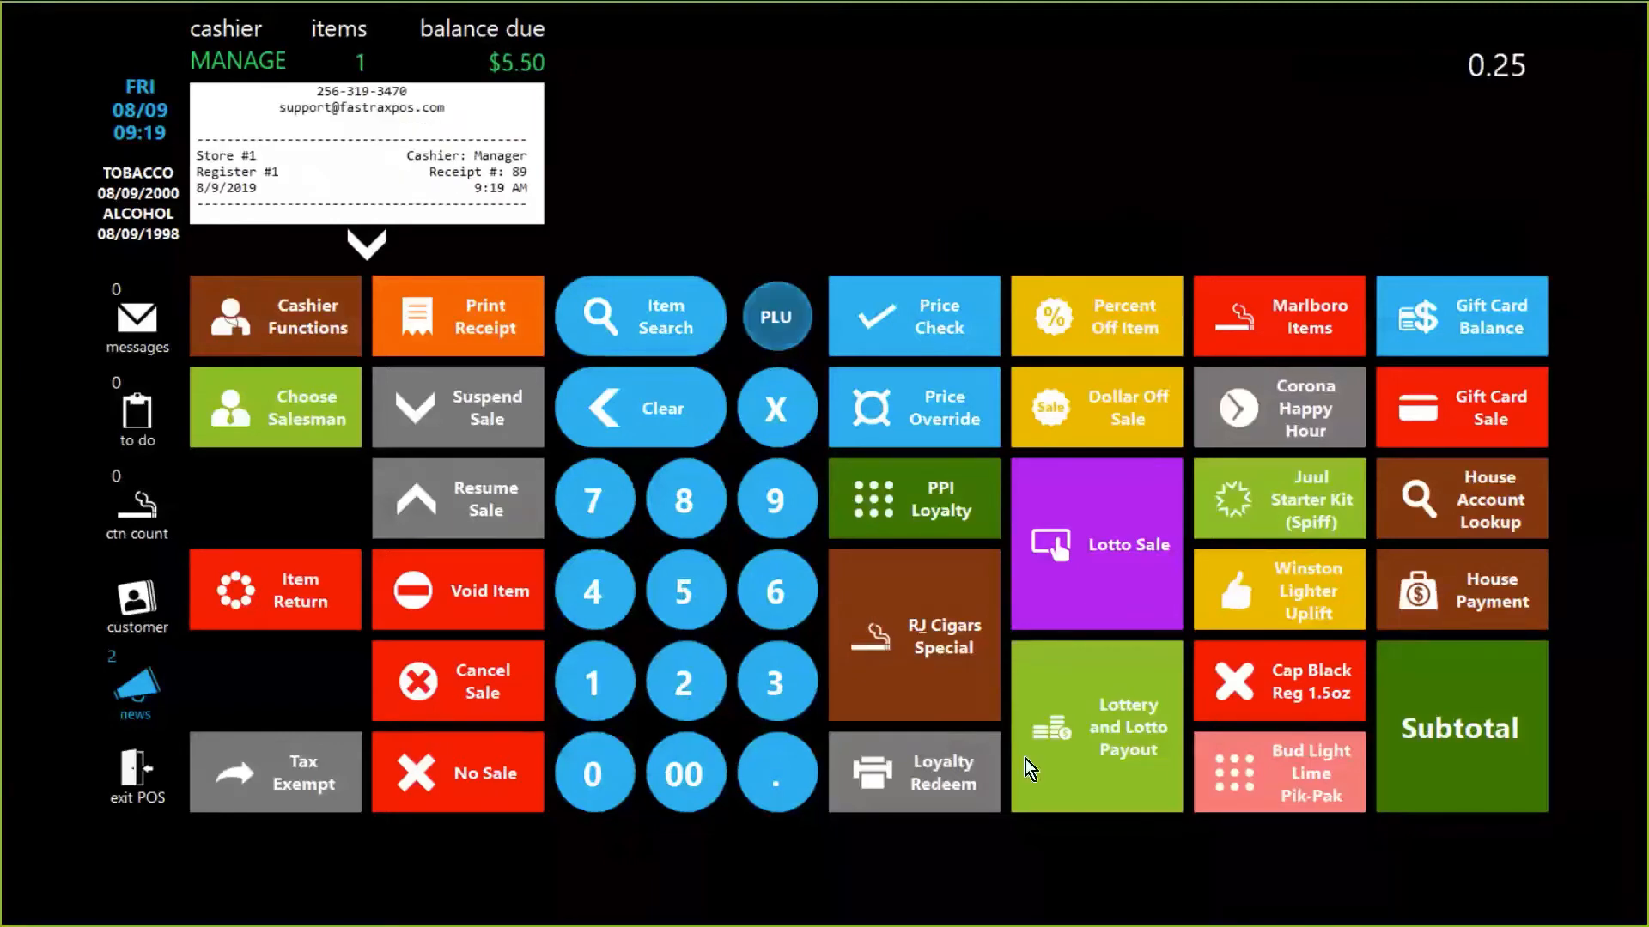
left_click(1405, 668)
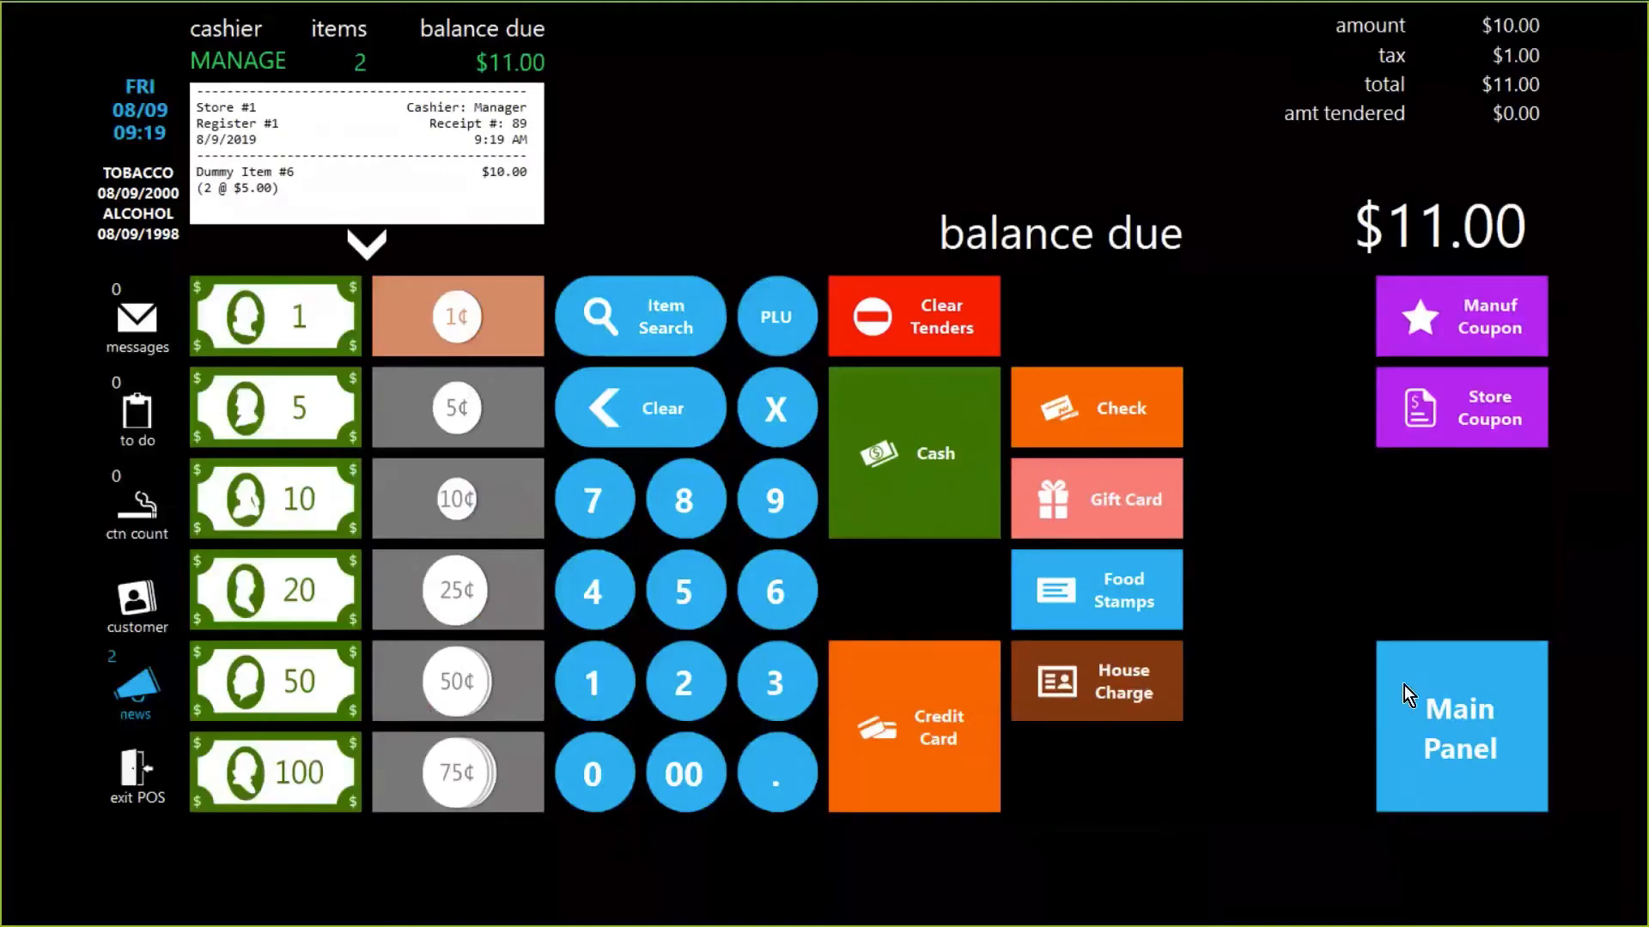
Attach the third listed customer account to the sale for the Loyalty Only discount and complete the sale in cash
left_click(1404, 685)
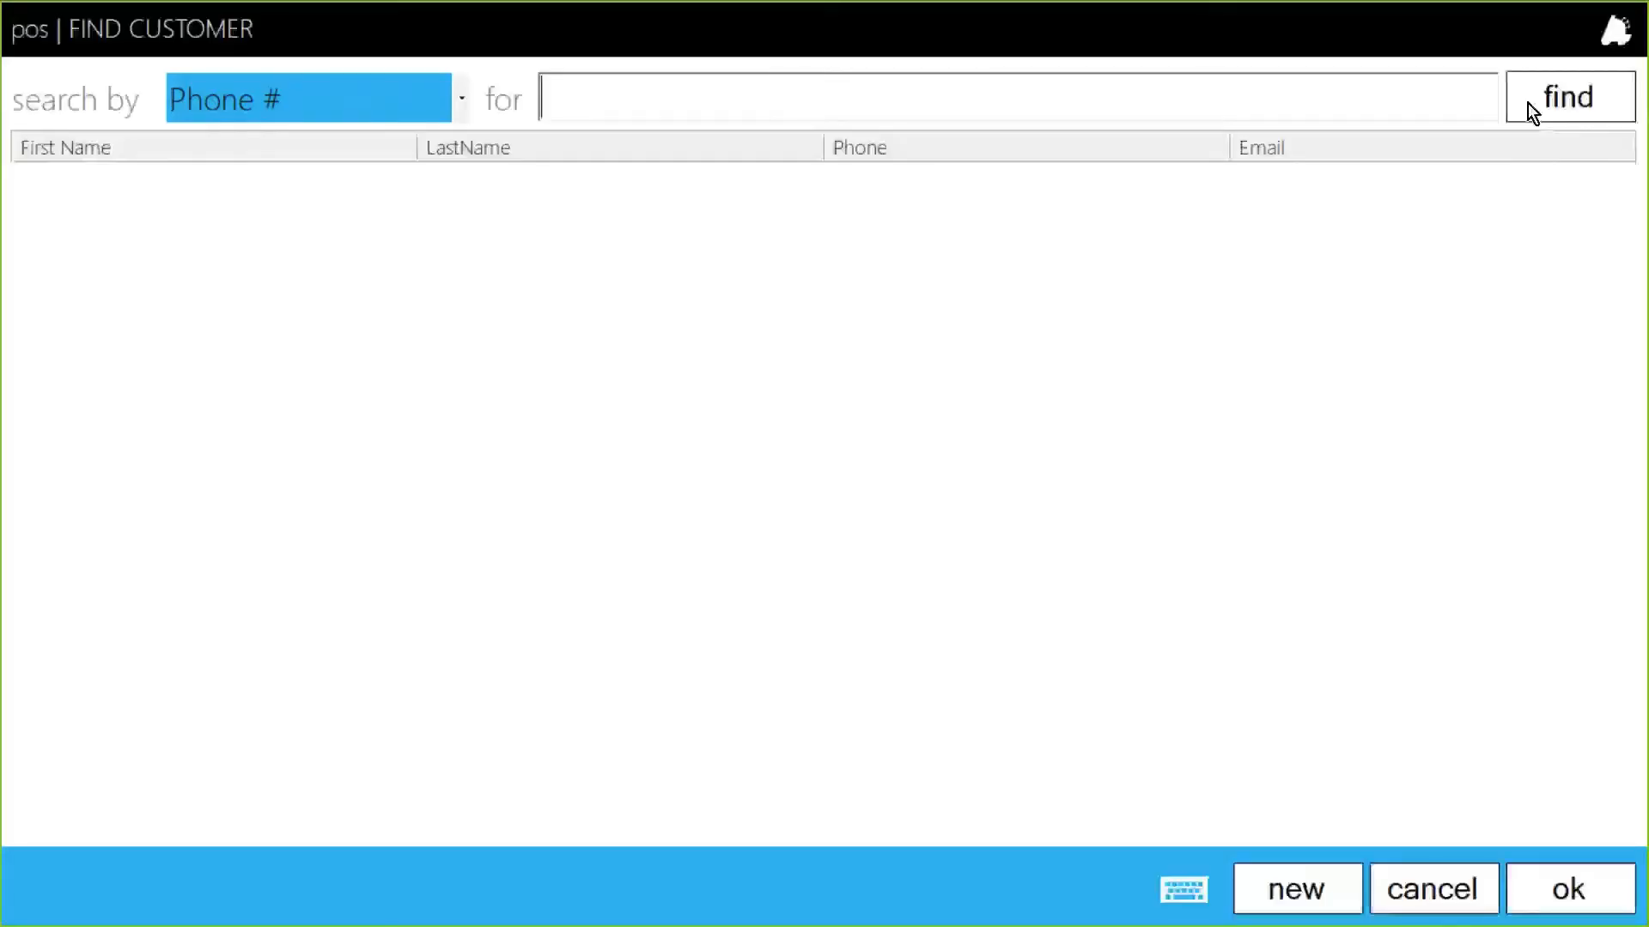
left_click(1527, 103)
left_click(521, 315)
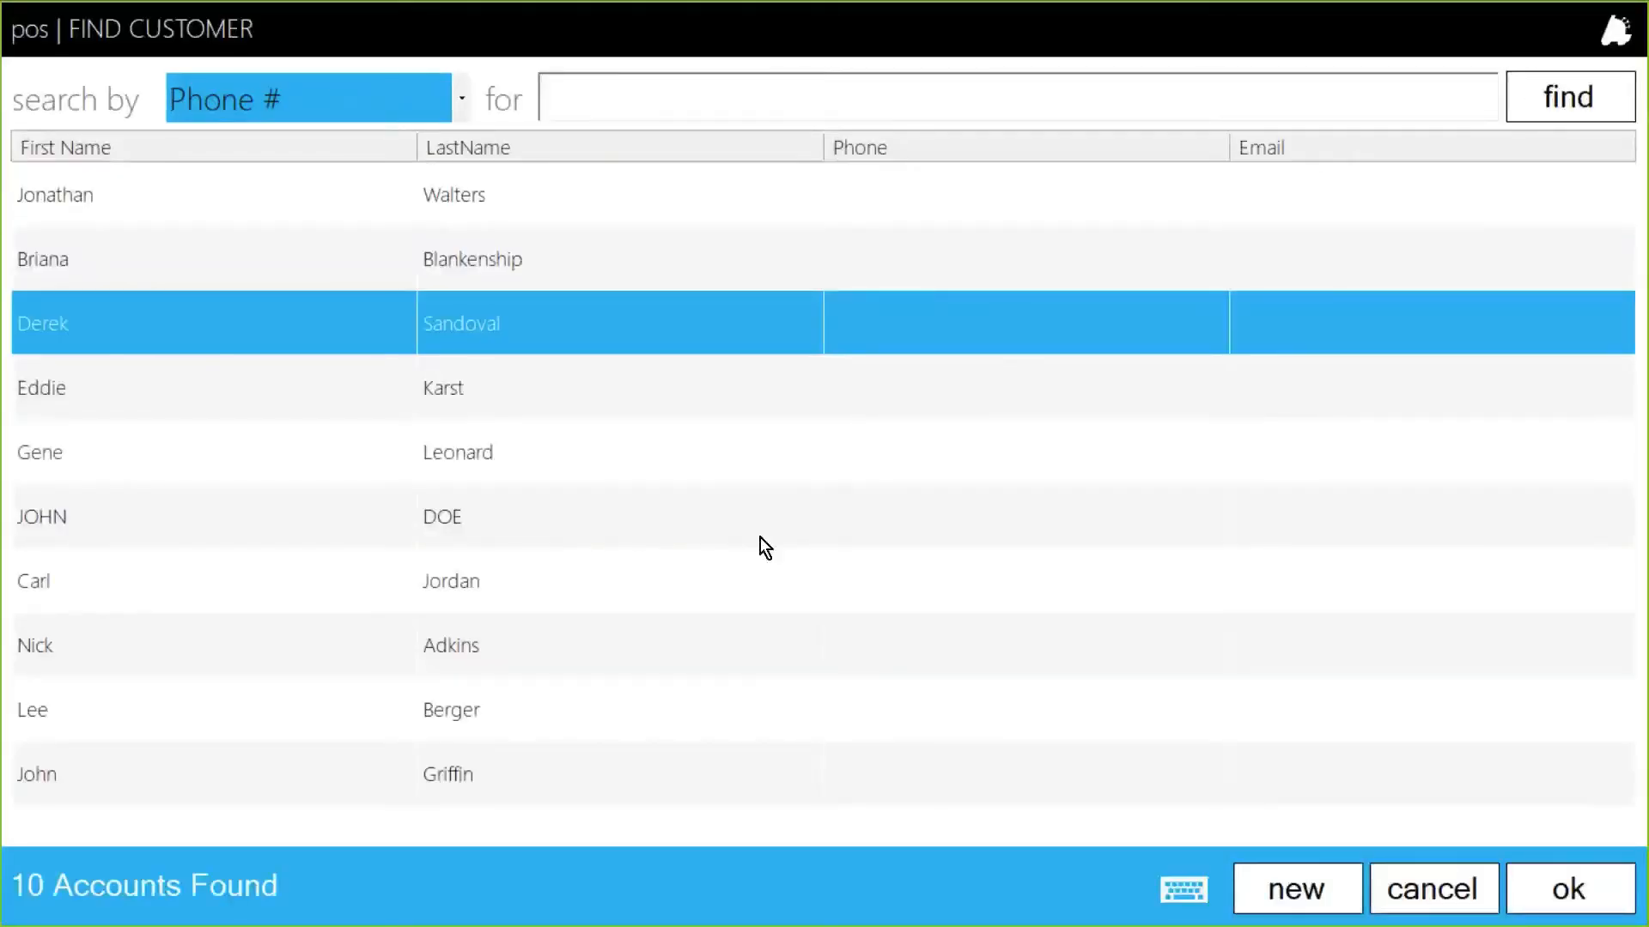
left_click(1572, 893)
left_click(1449, 694)
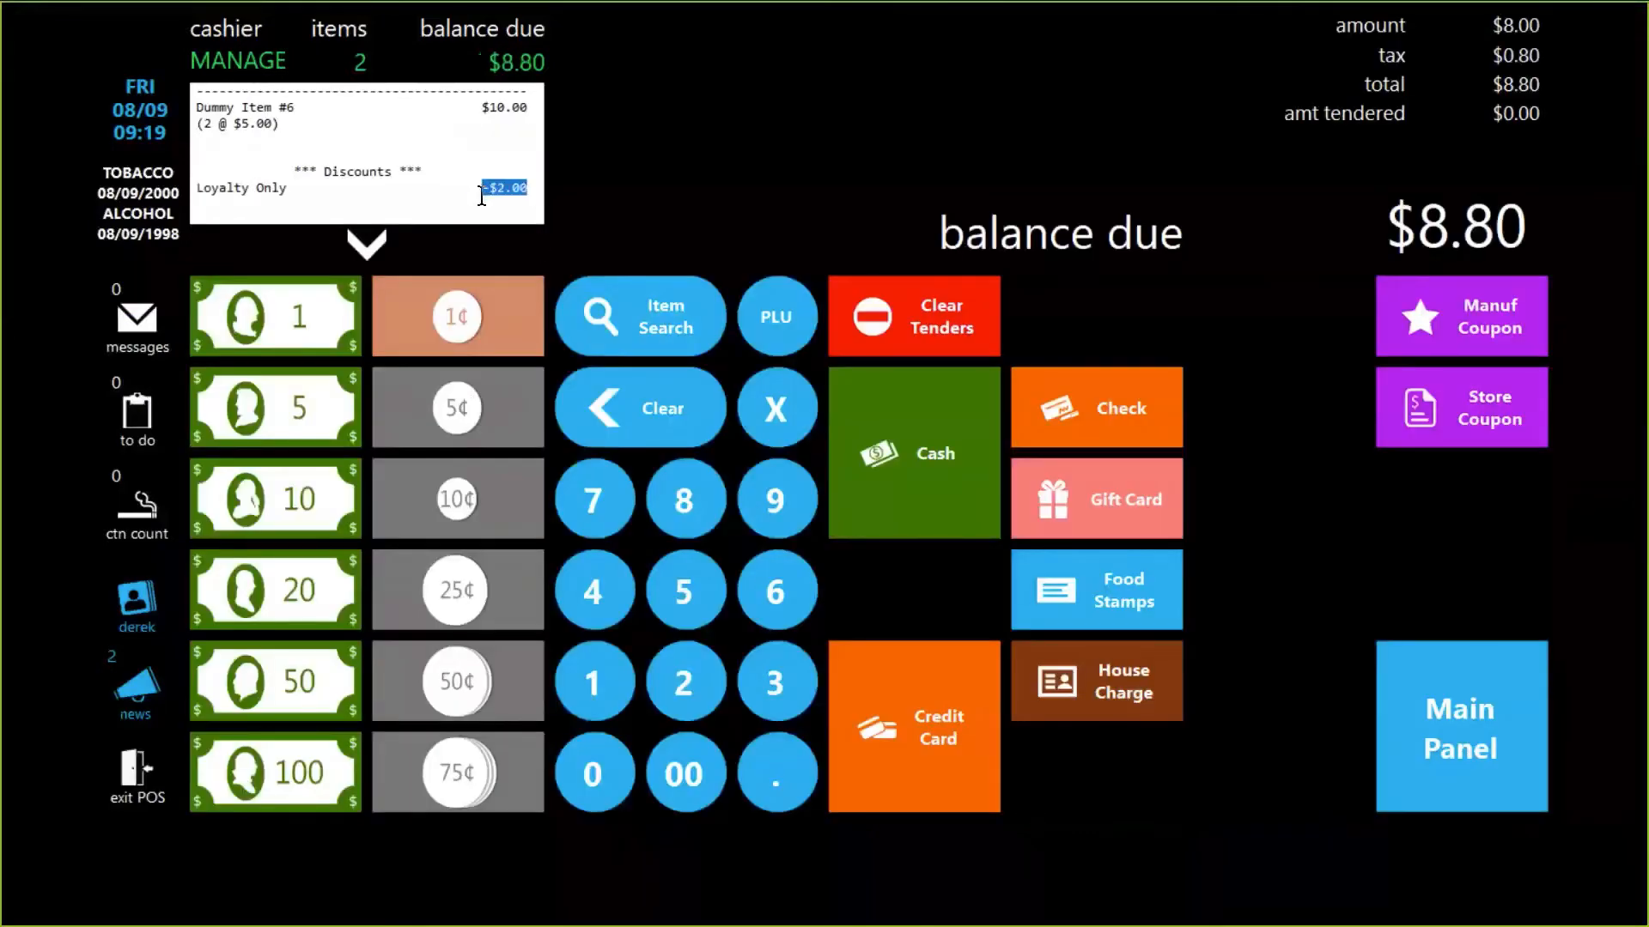
left_click(933, 420)
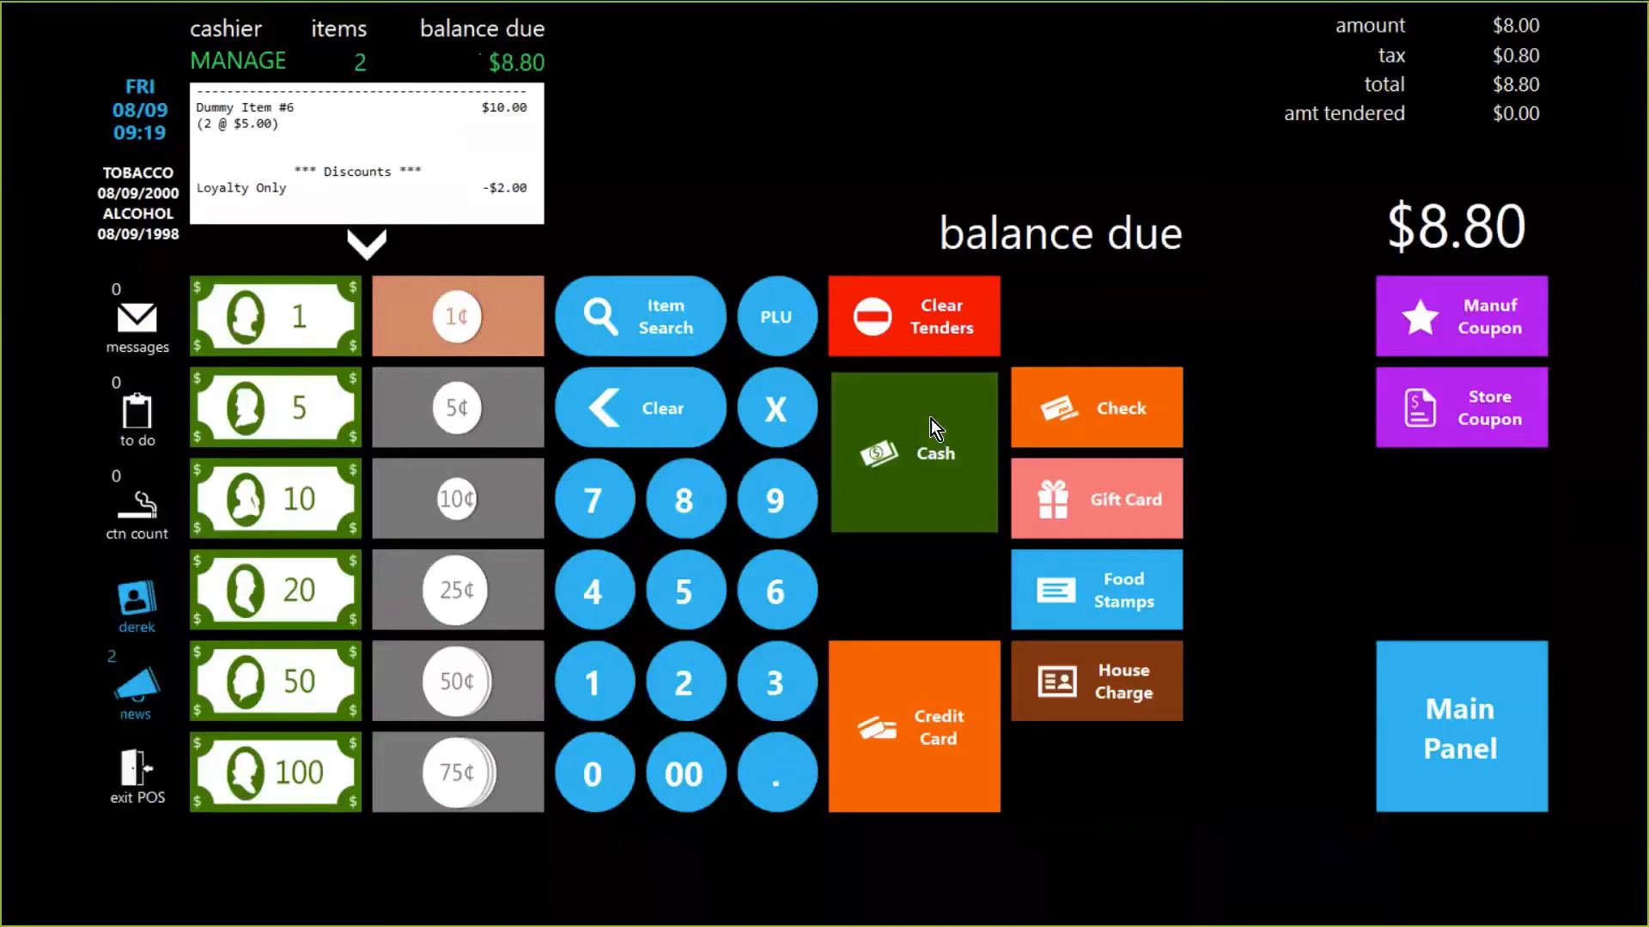
In FasTrax Director, review the Trigger List discount's settings, affected items and trigger items
key("alt+Tab")
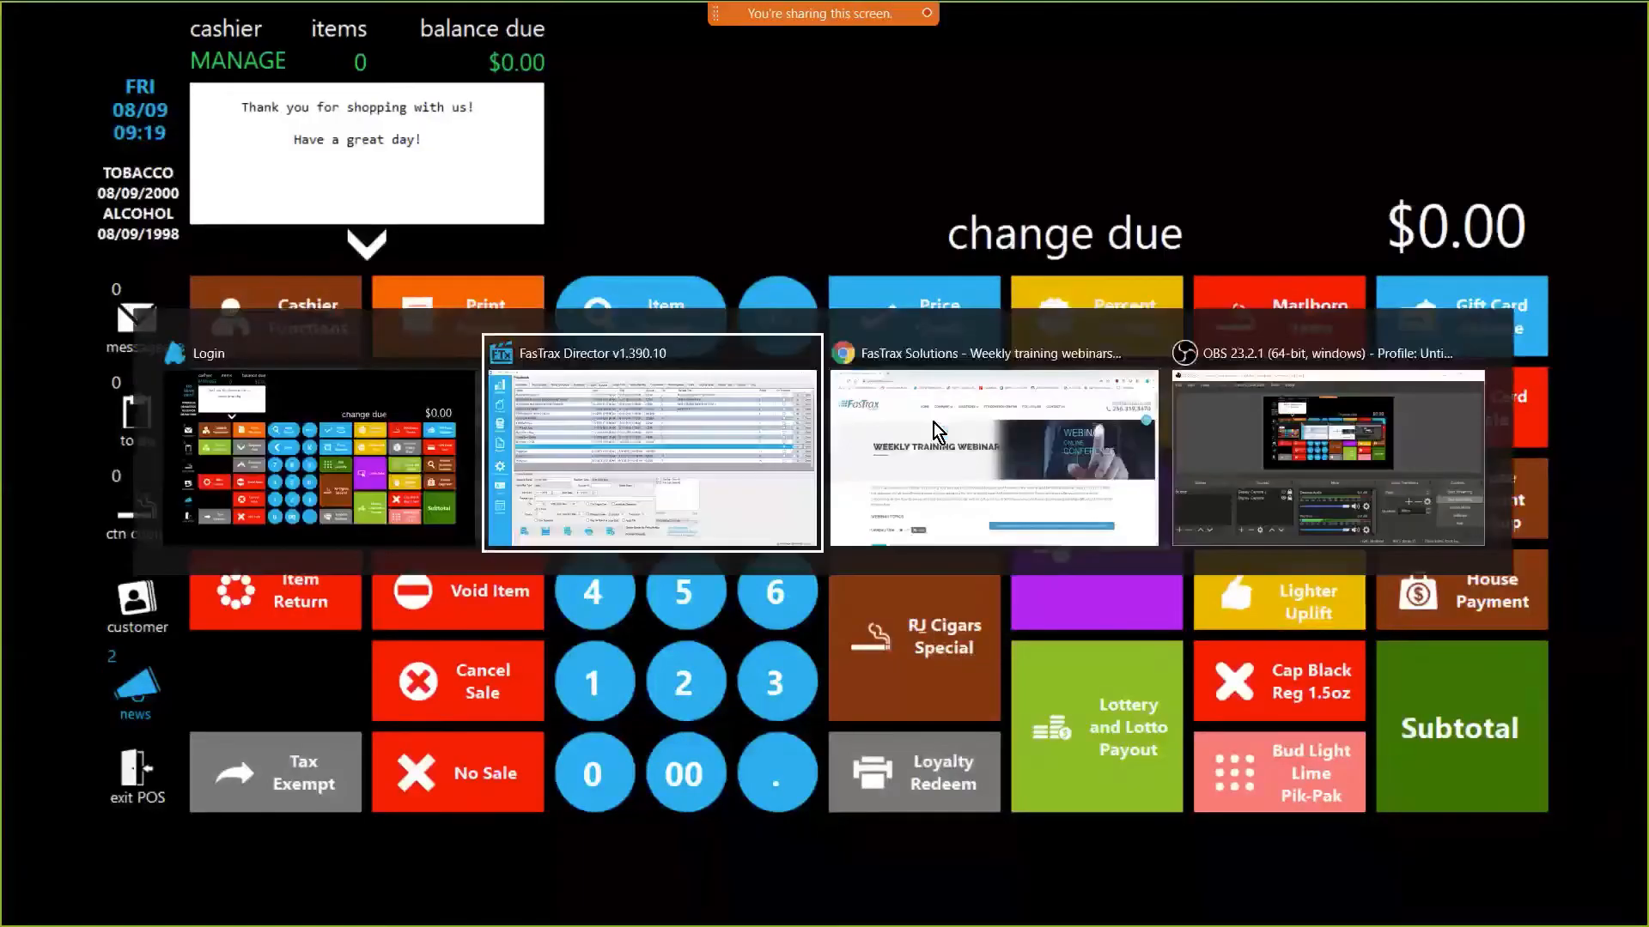
left_click(196, 411)
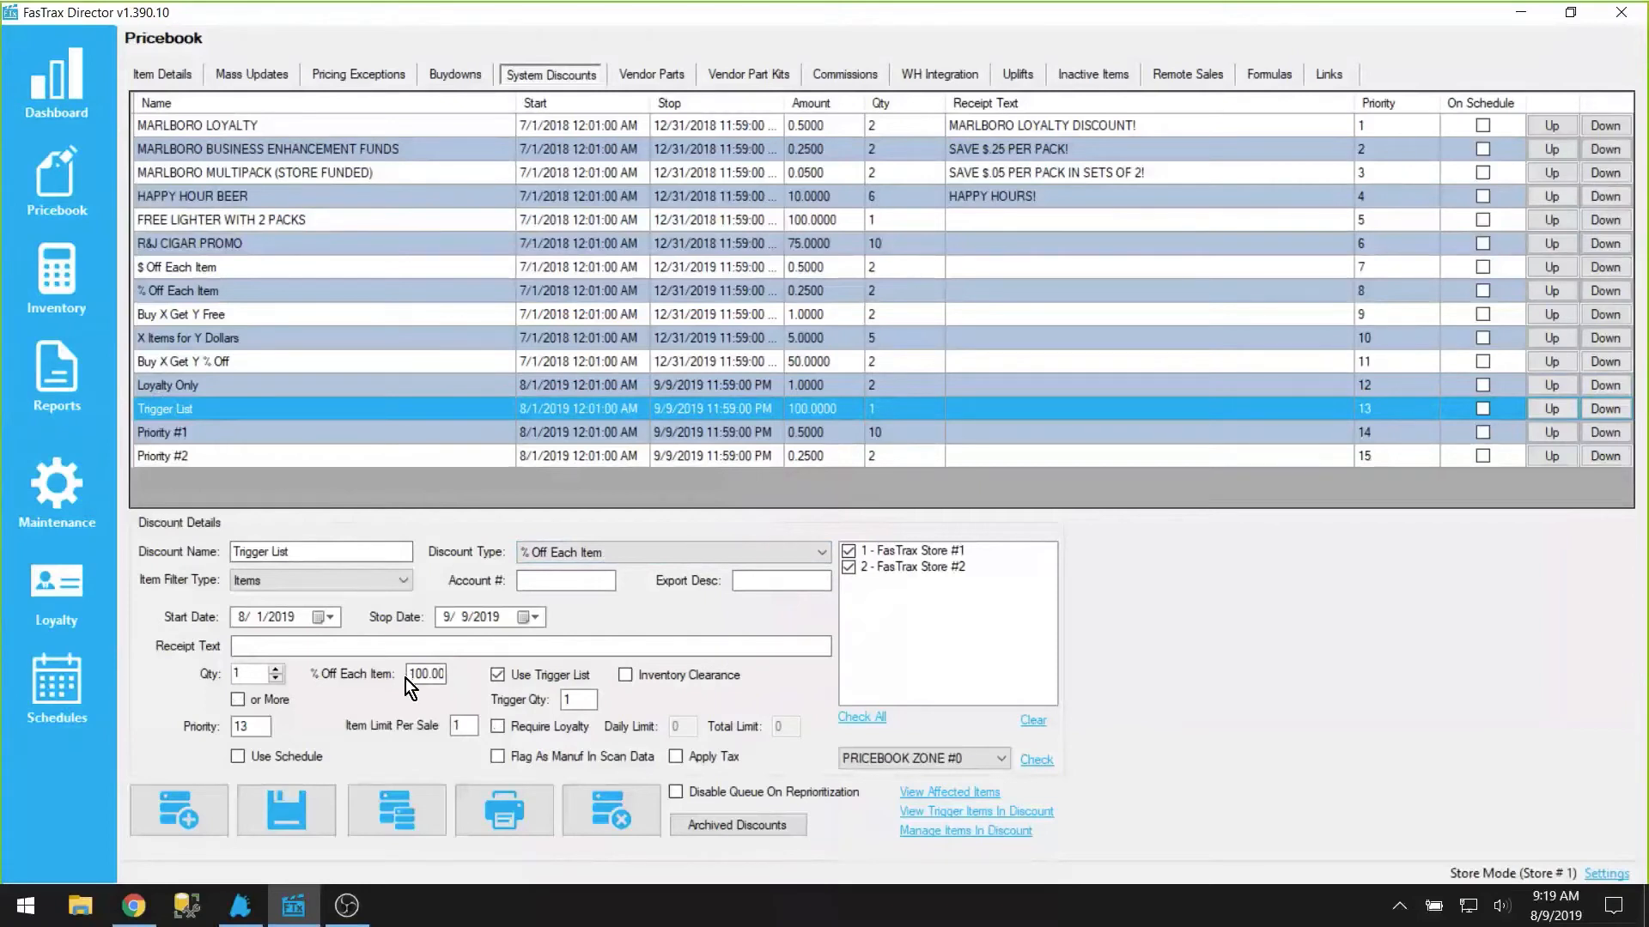
left_click(941, 794)
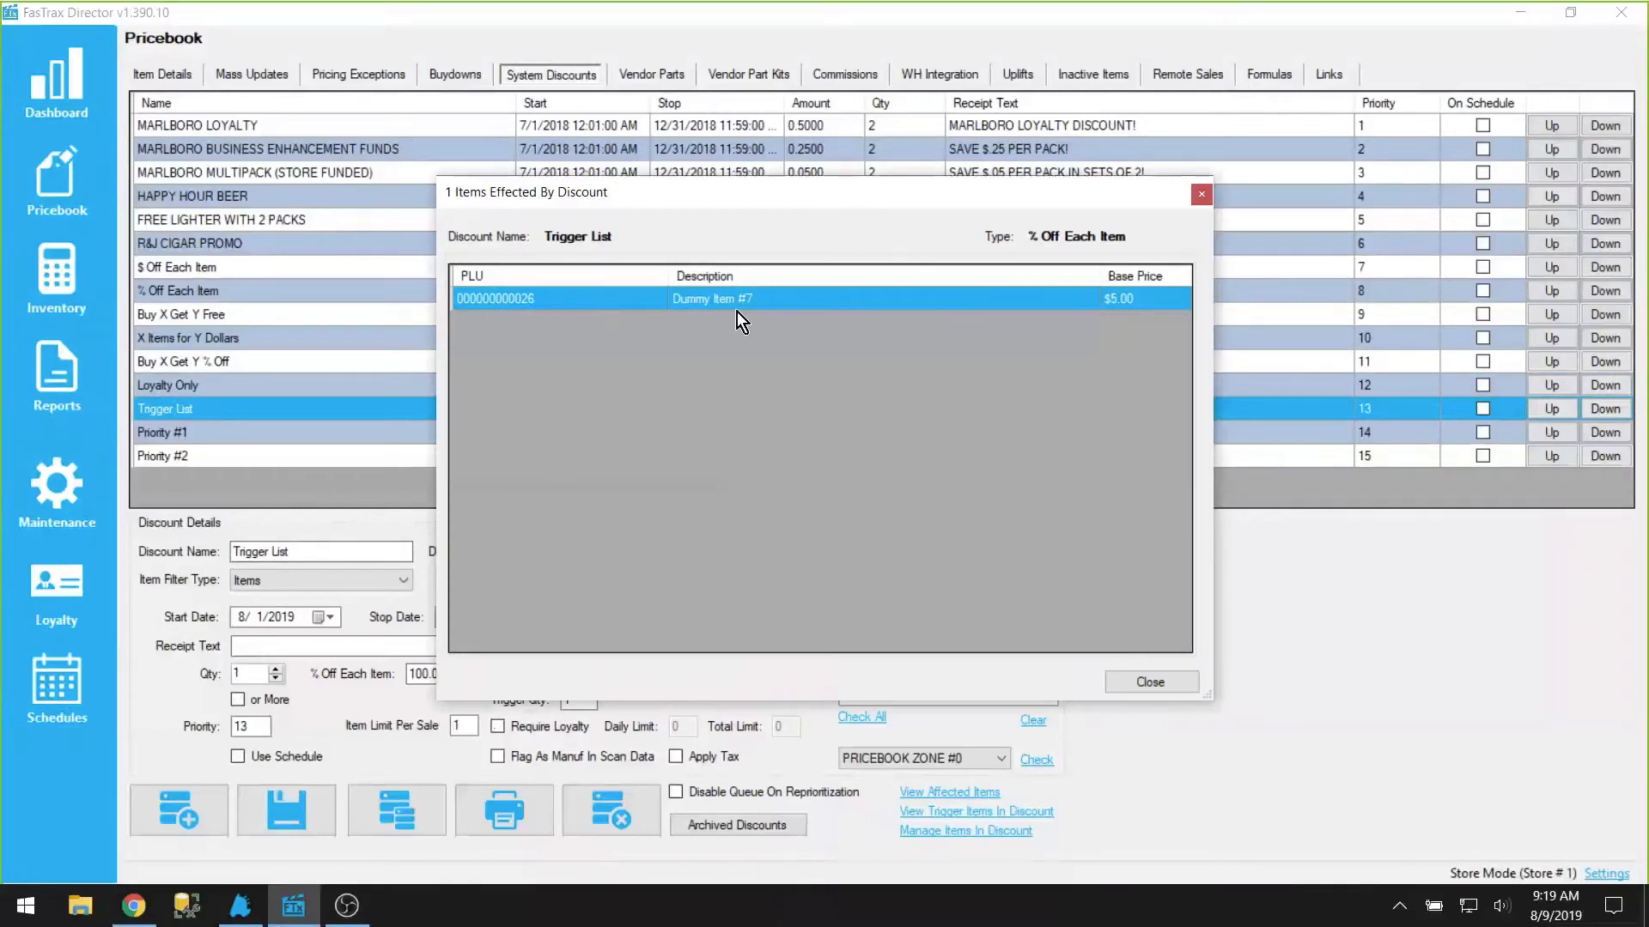
left_click(1152, 681)
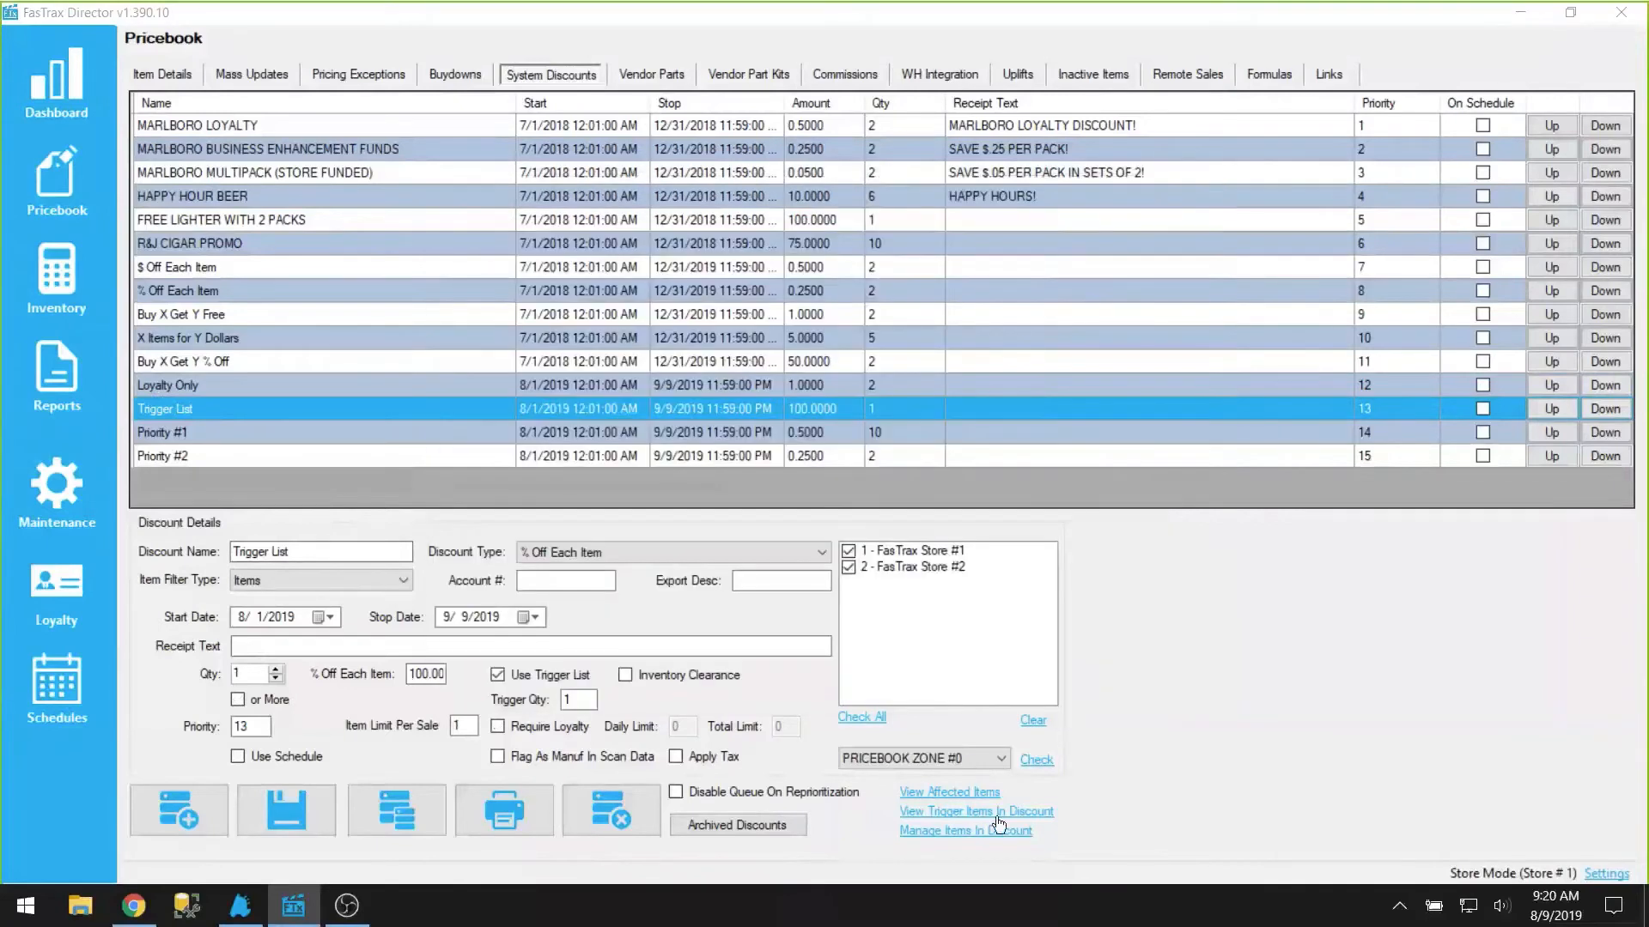
left_click(979, 812)
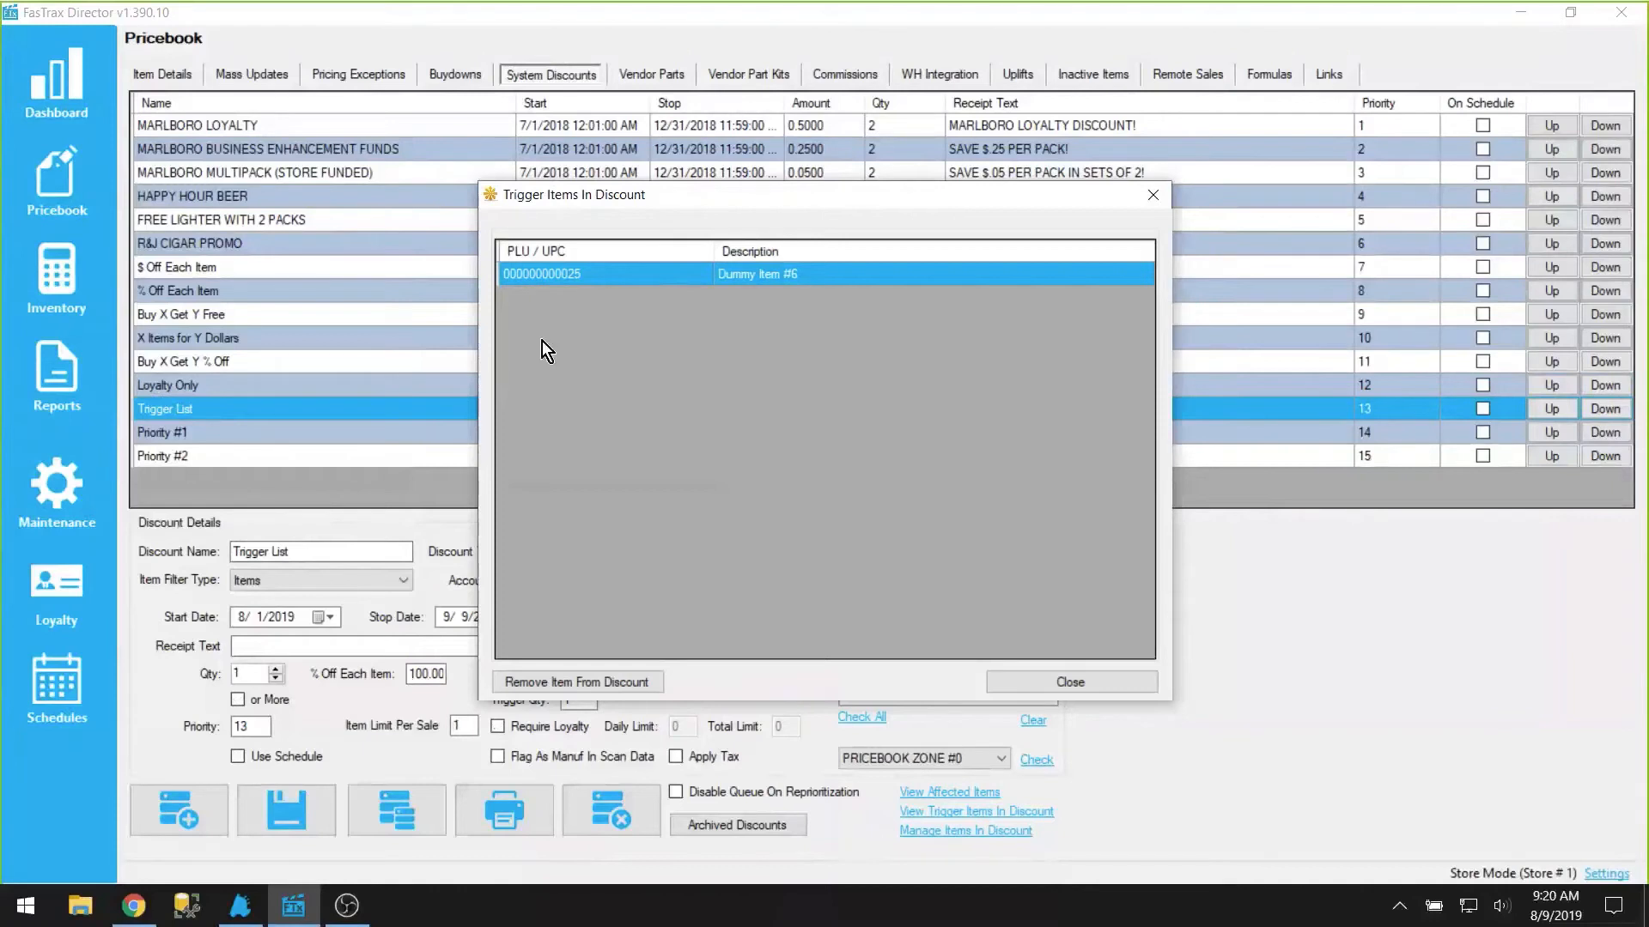
left_click(1070, 680)
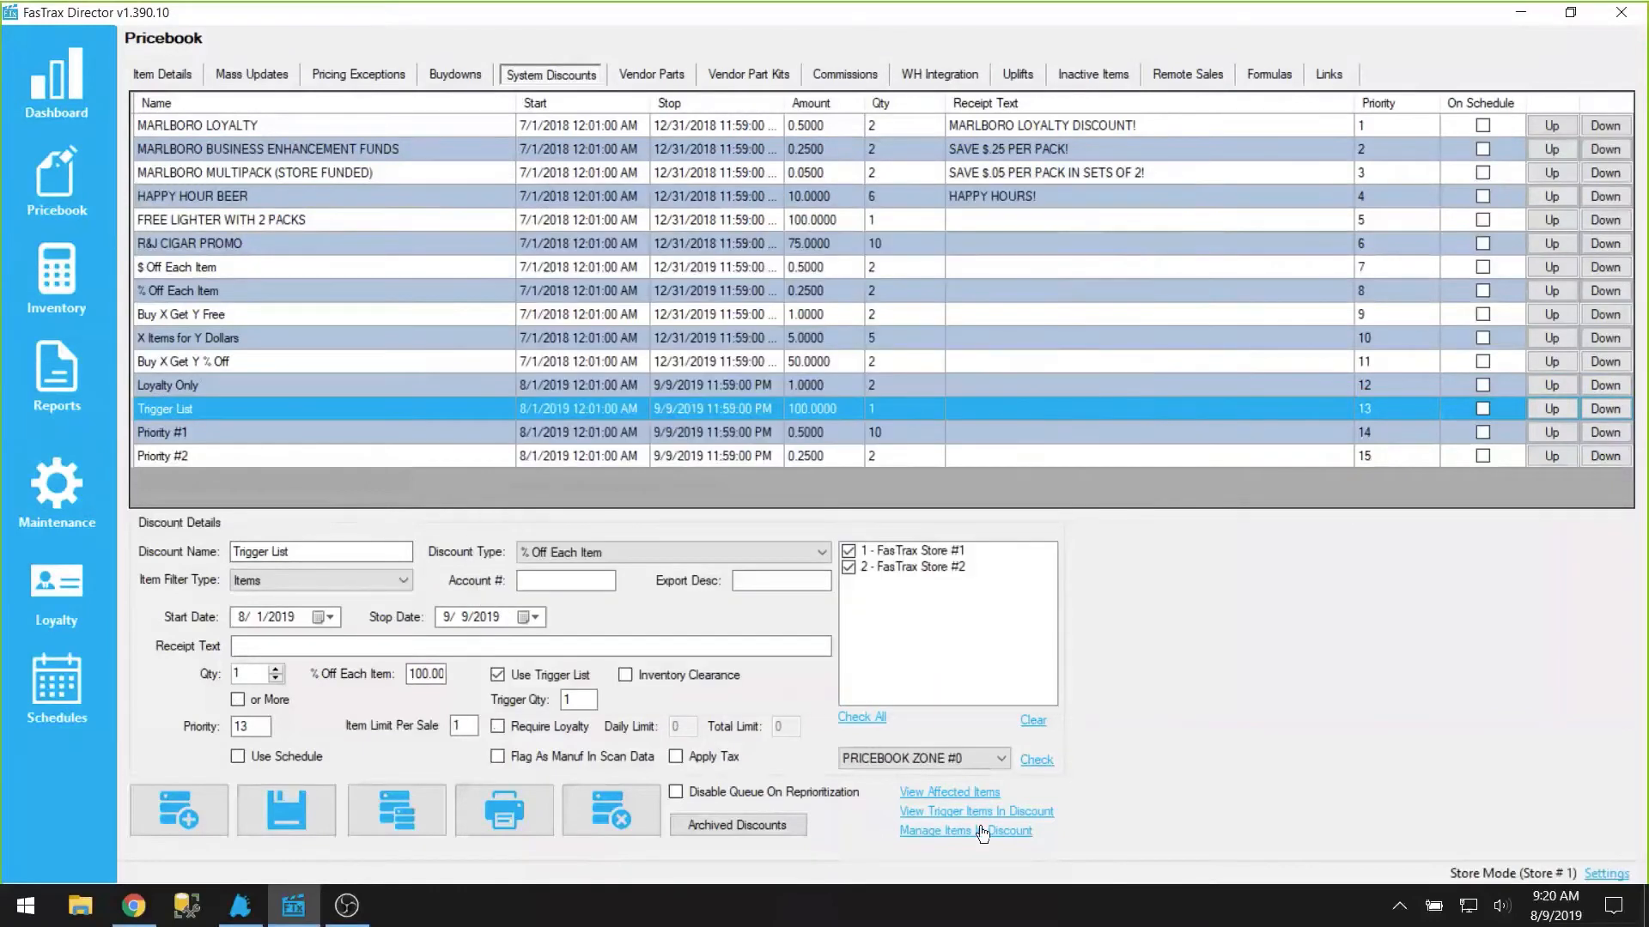
left_click(944, 792)
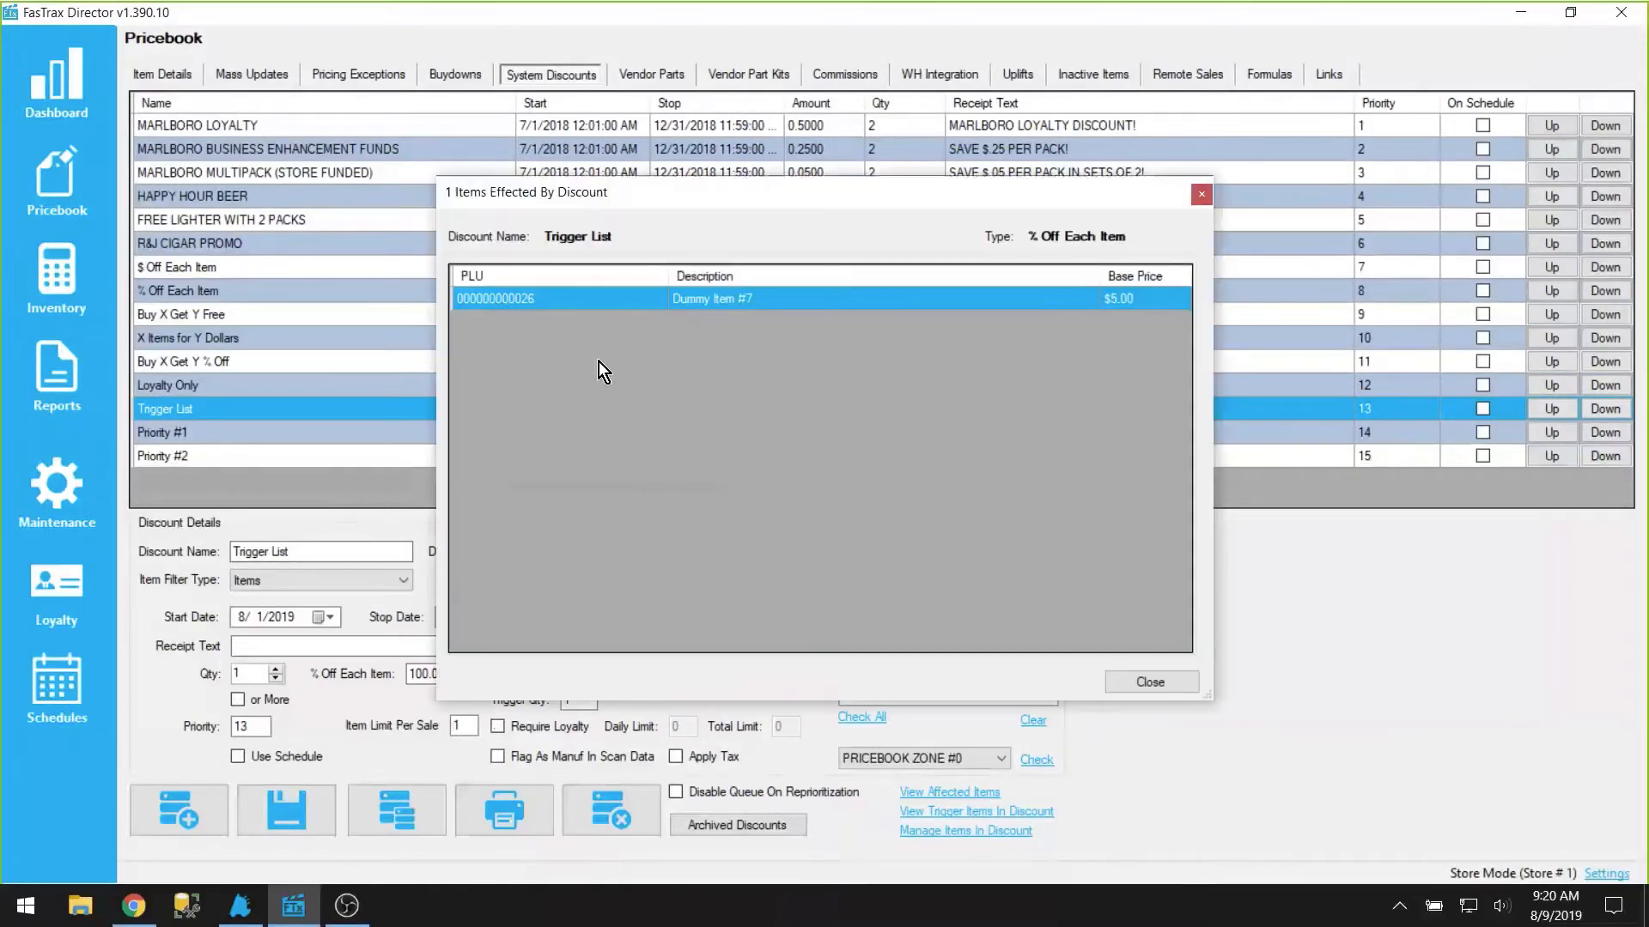
left_click(1175, 683)
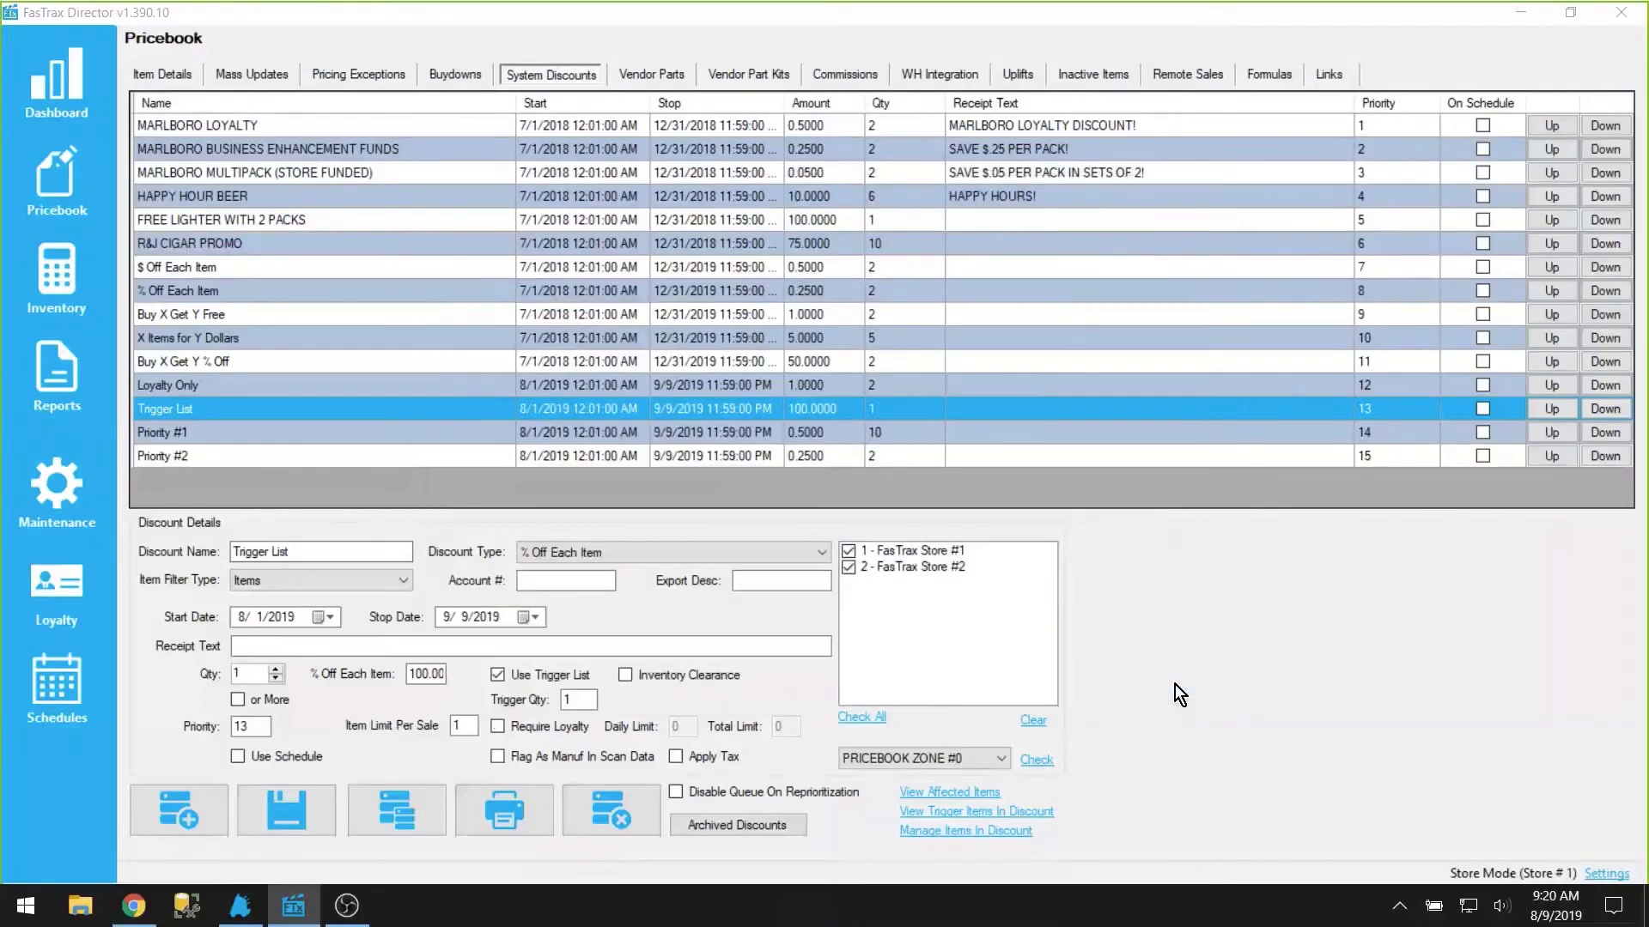
In the point of sale, ring up one unit of item 26 and subtotal the sale
key("alt+Tab")
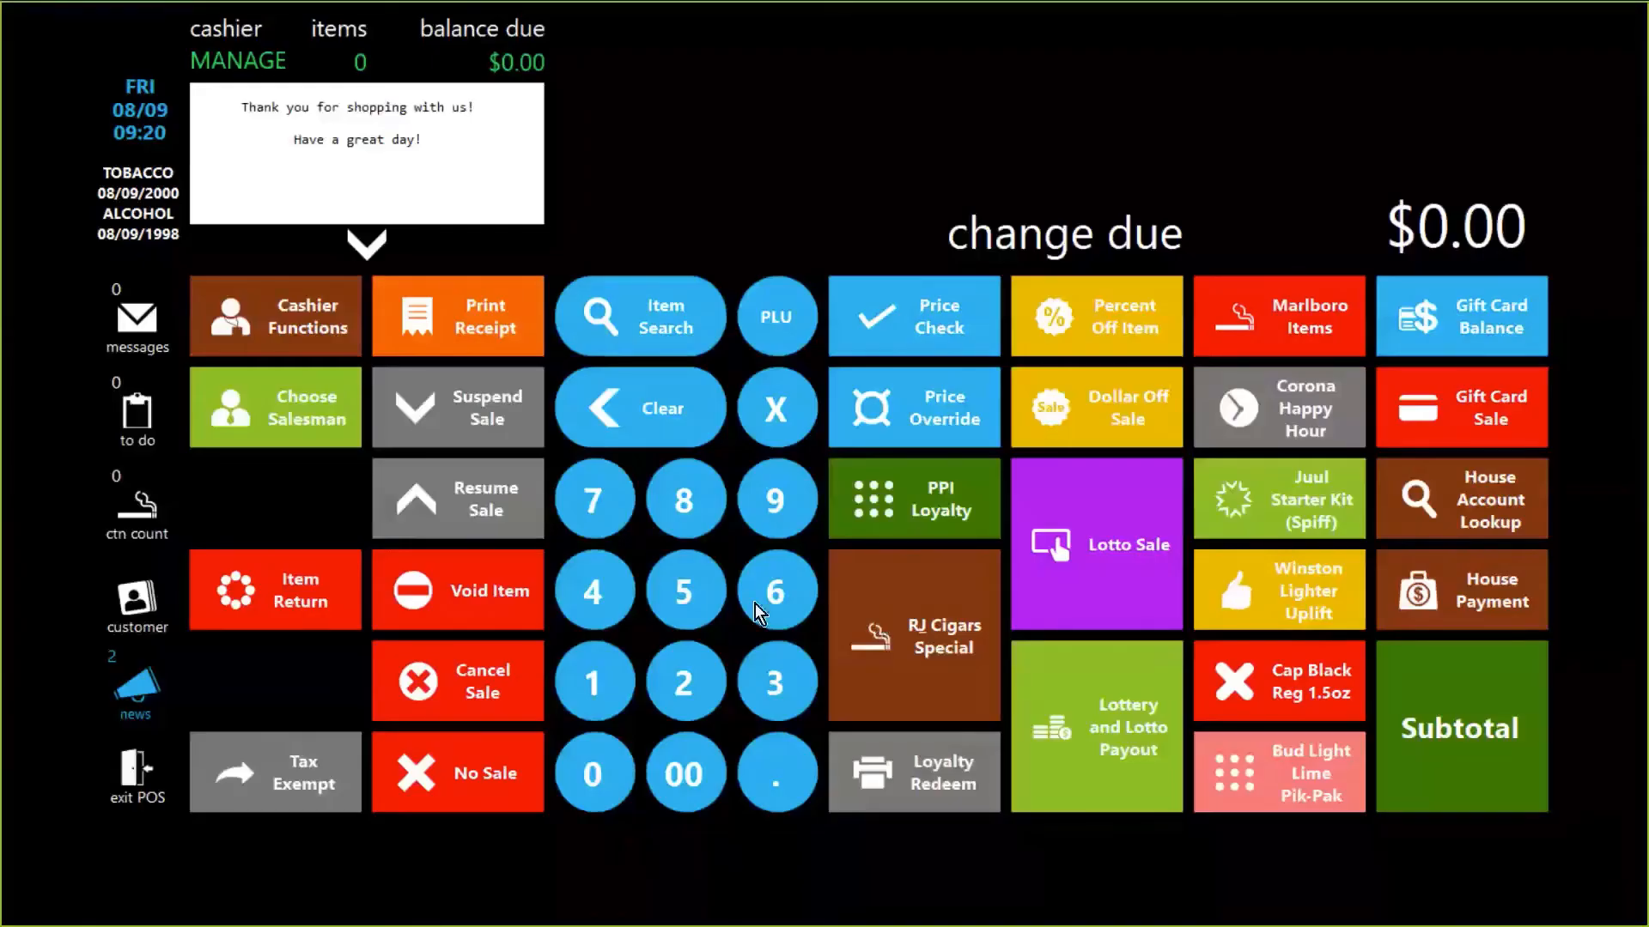
left_click(756, 604)
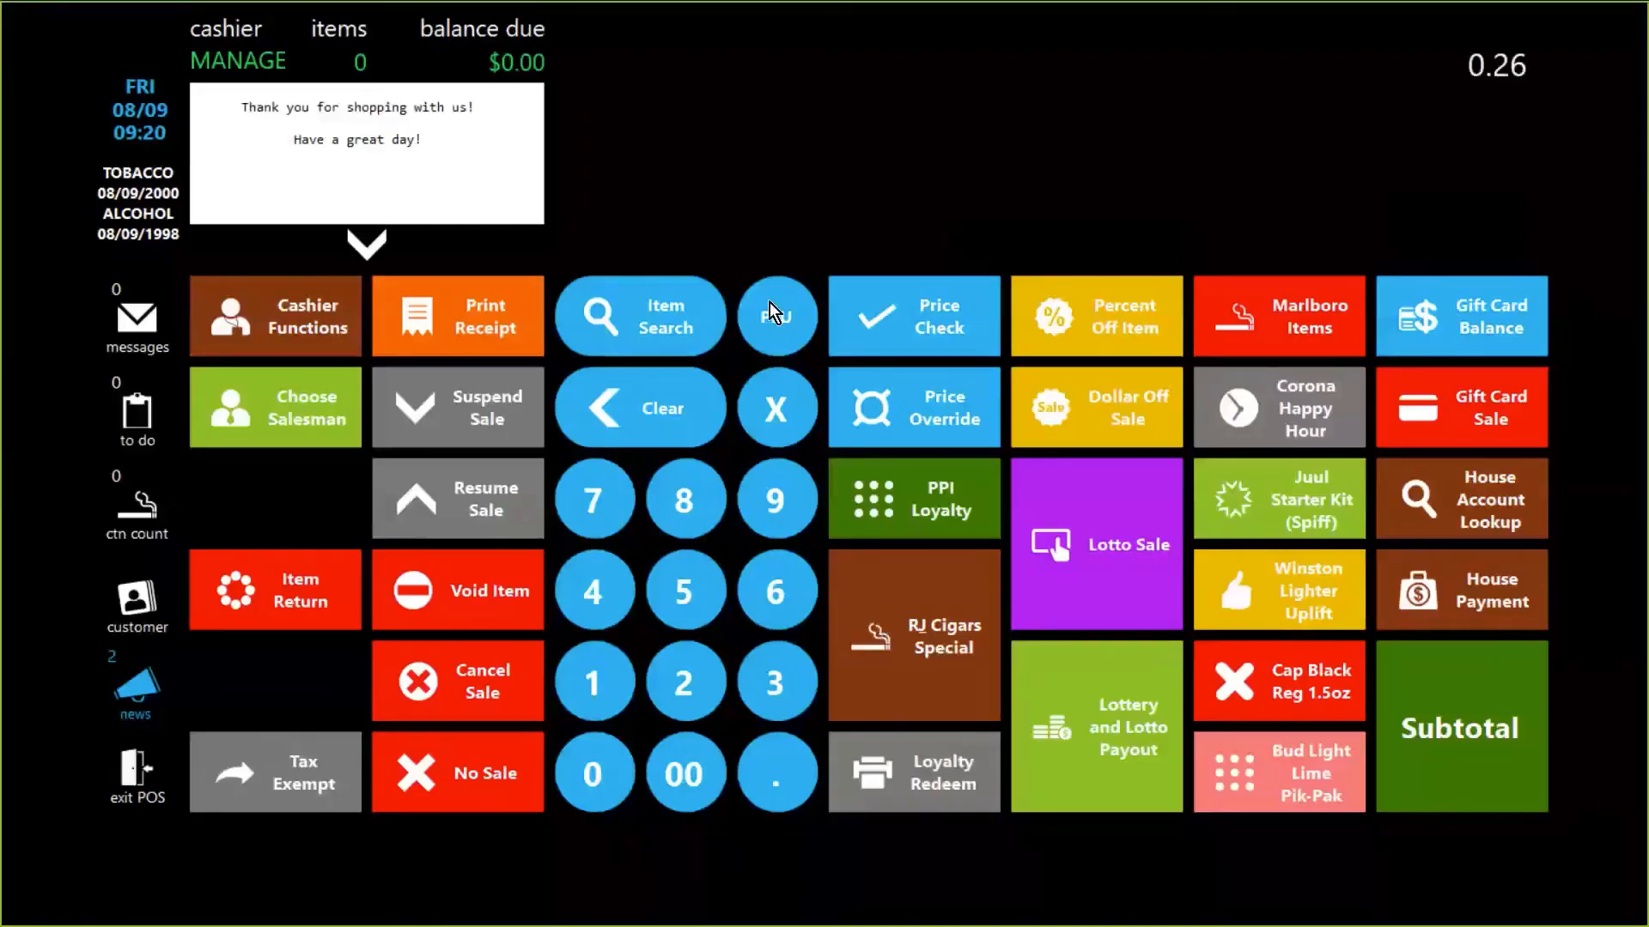
left_click(775, 316)
left_click(1439, 714)
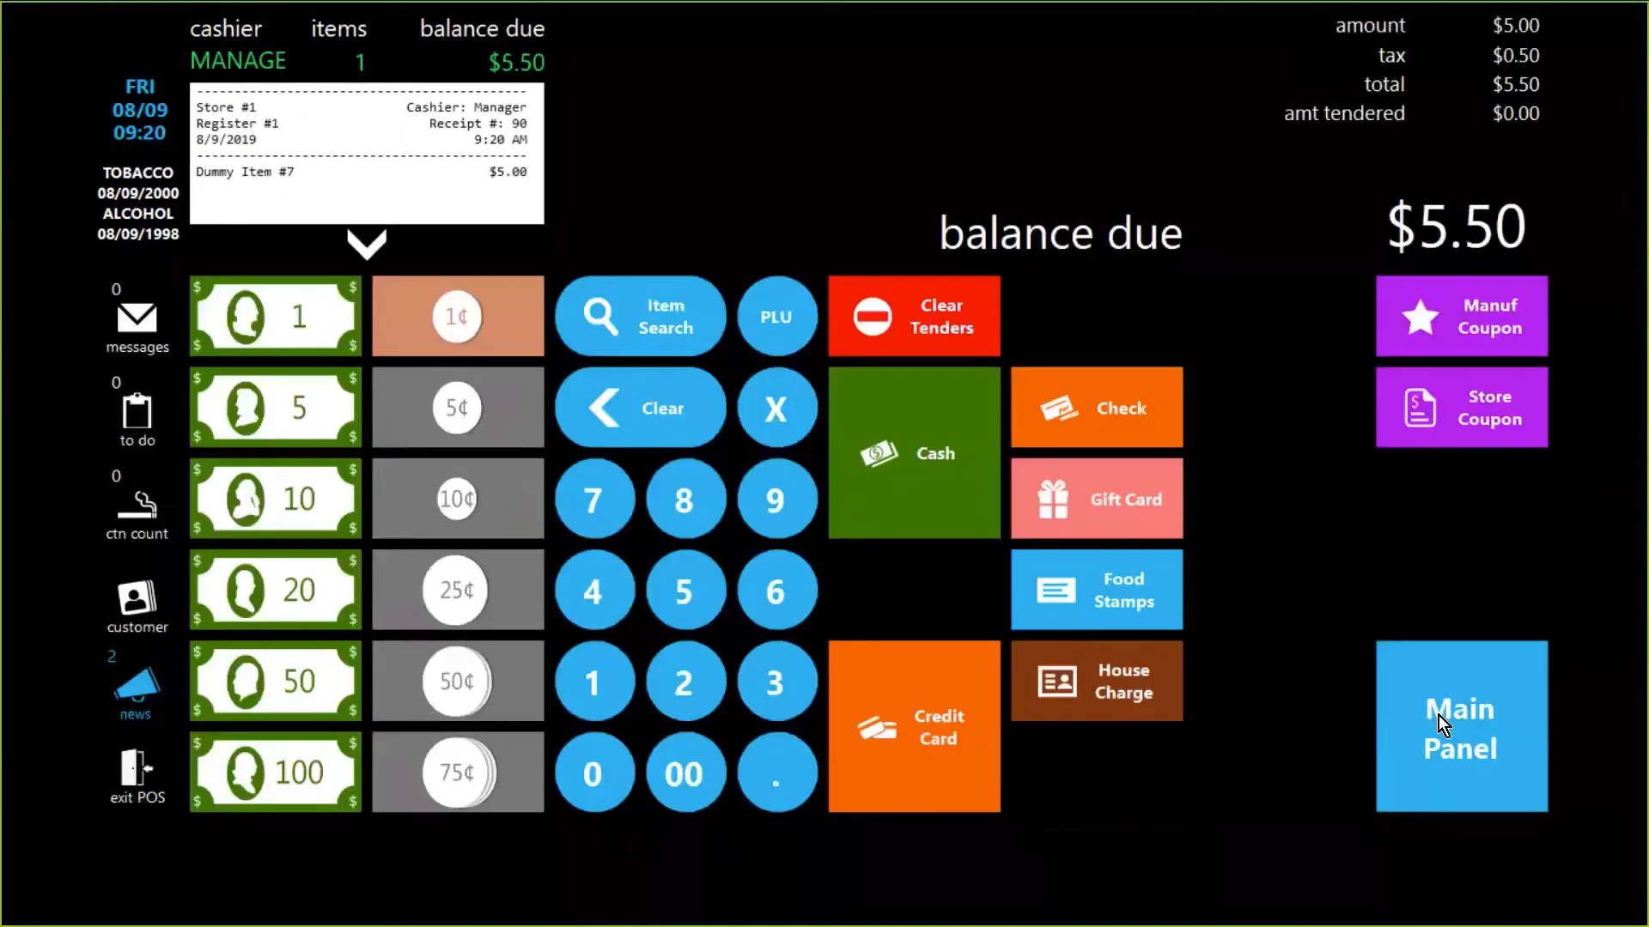
Add trigger item 25 to the sale, check the Trigger List discount on the receipt and pay in cash
left_click(694, 682)
left_click(700, 577)
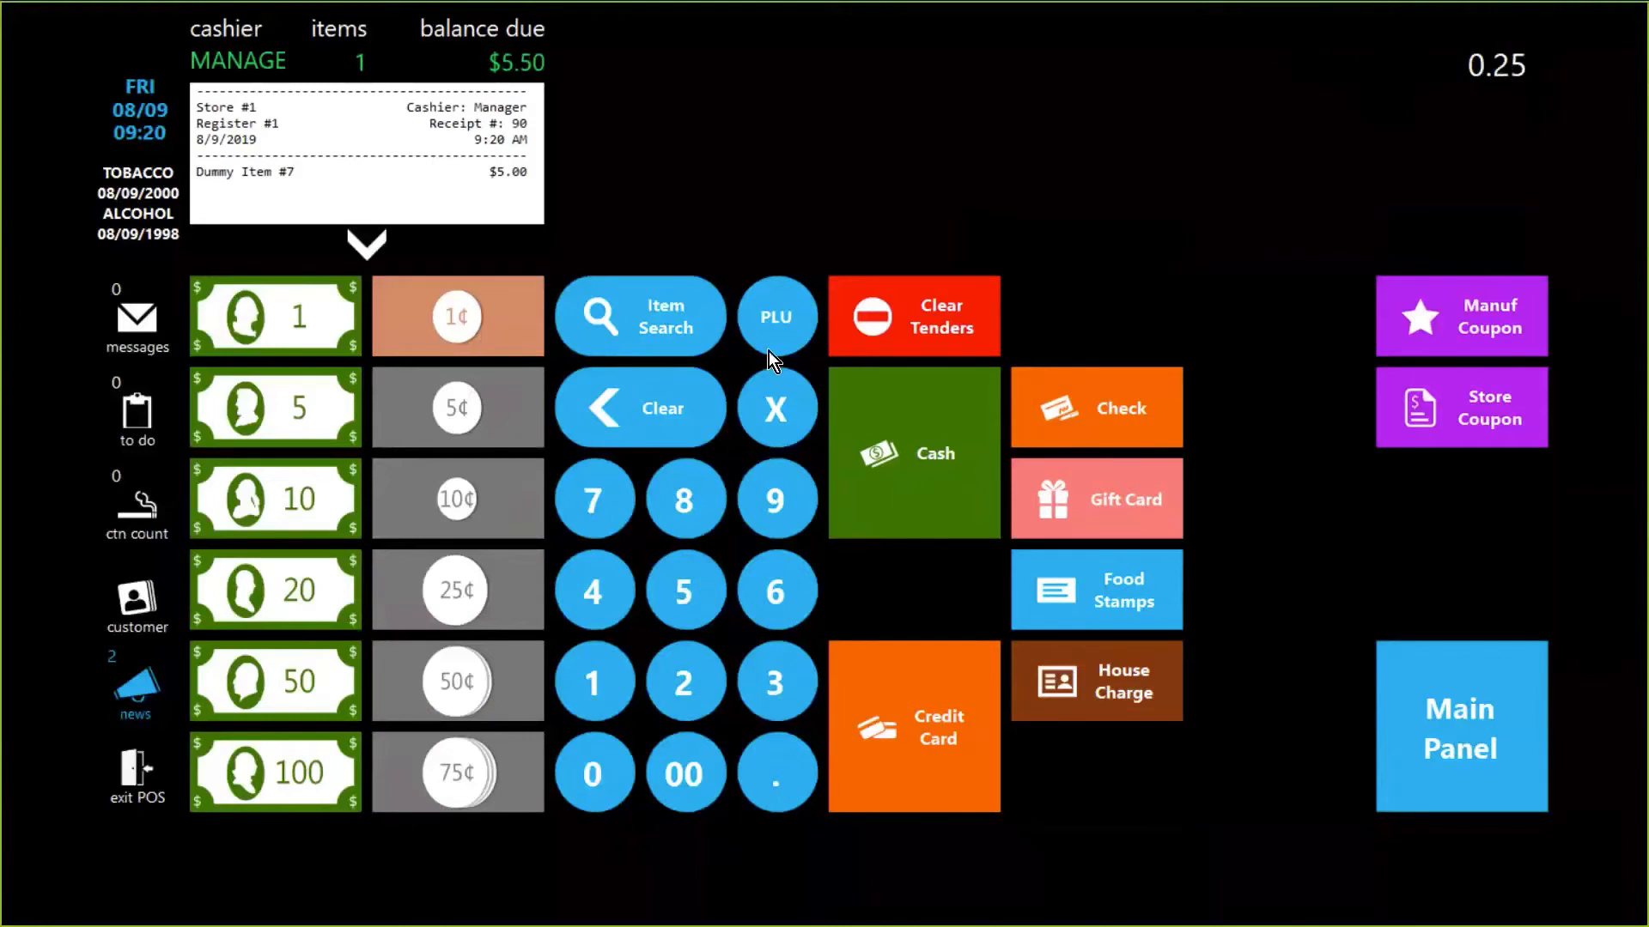
left_click(786, 314)
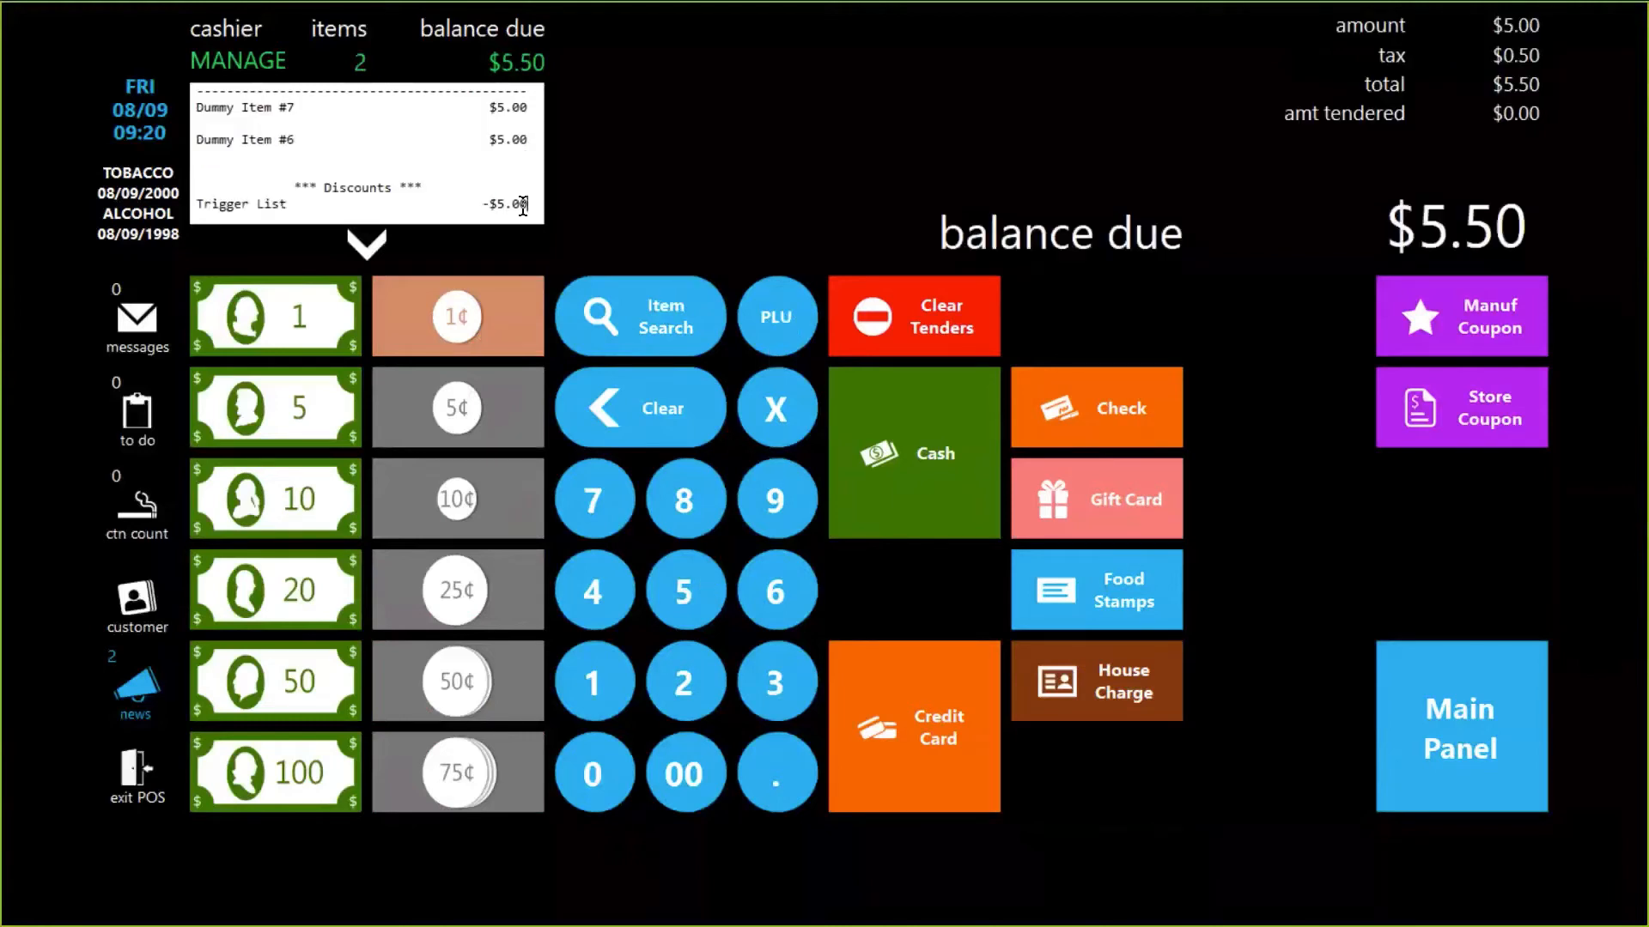
left_click_drag(523, 205, 483, 185)
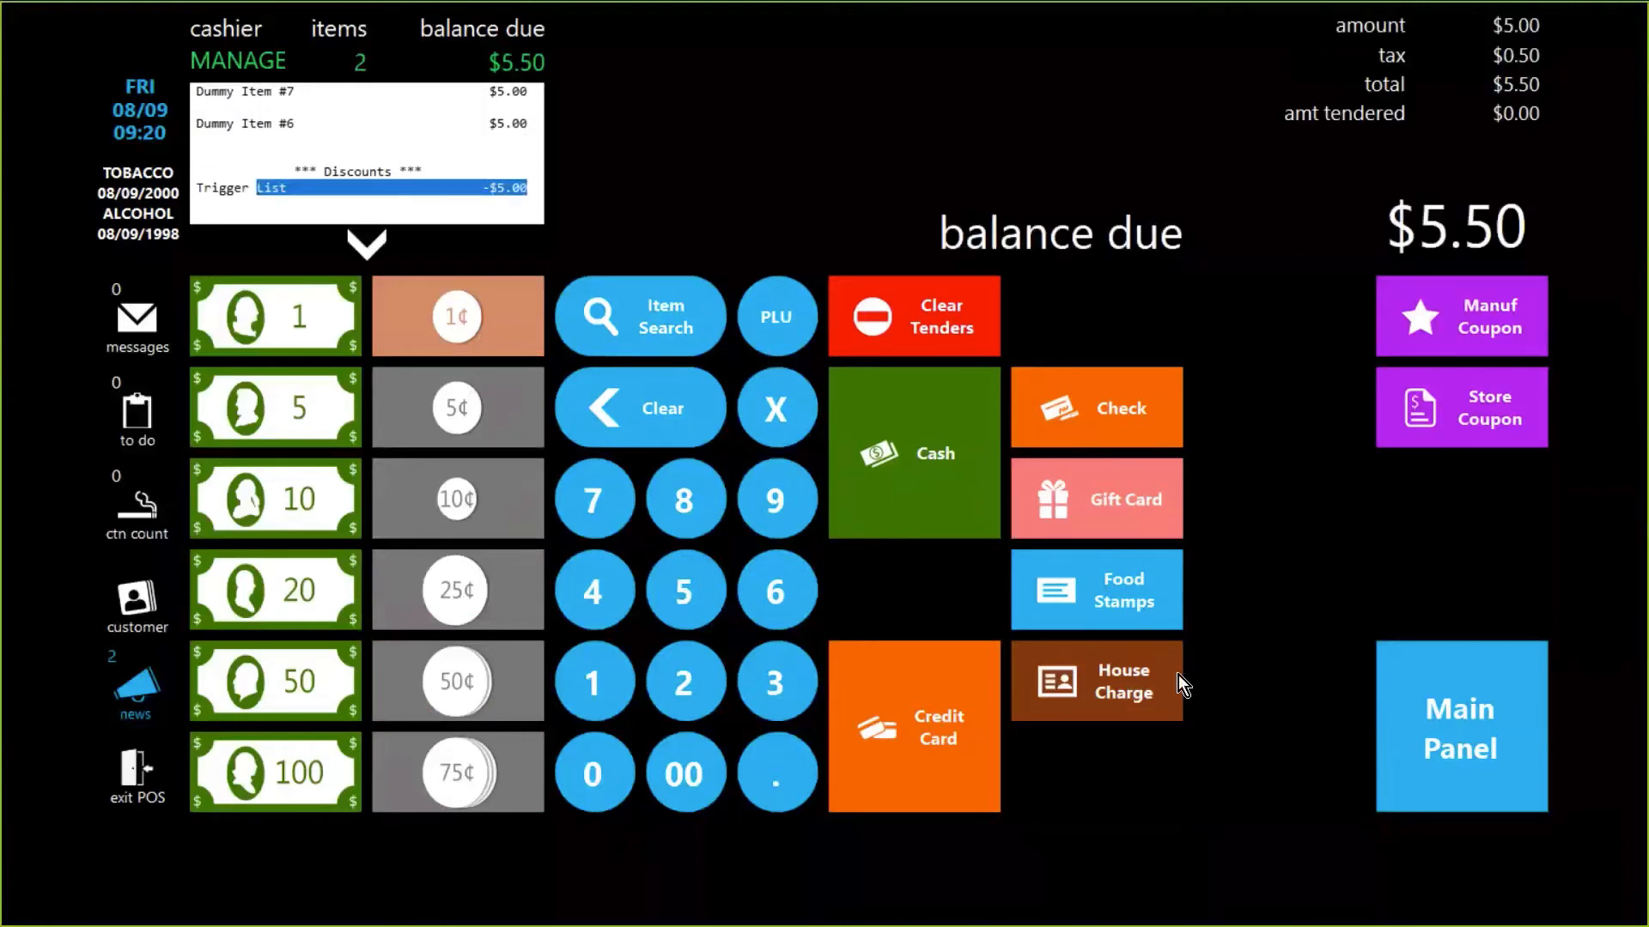
left_click(921, 447)
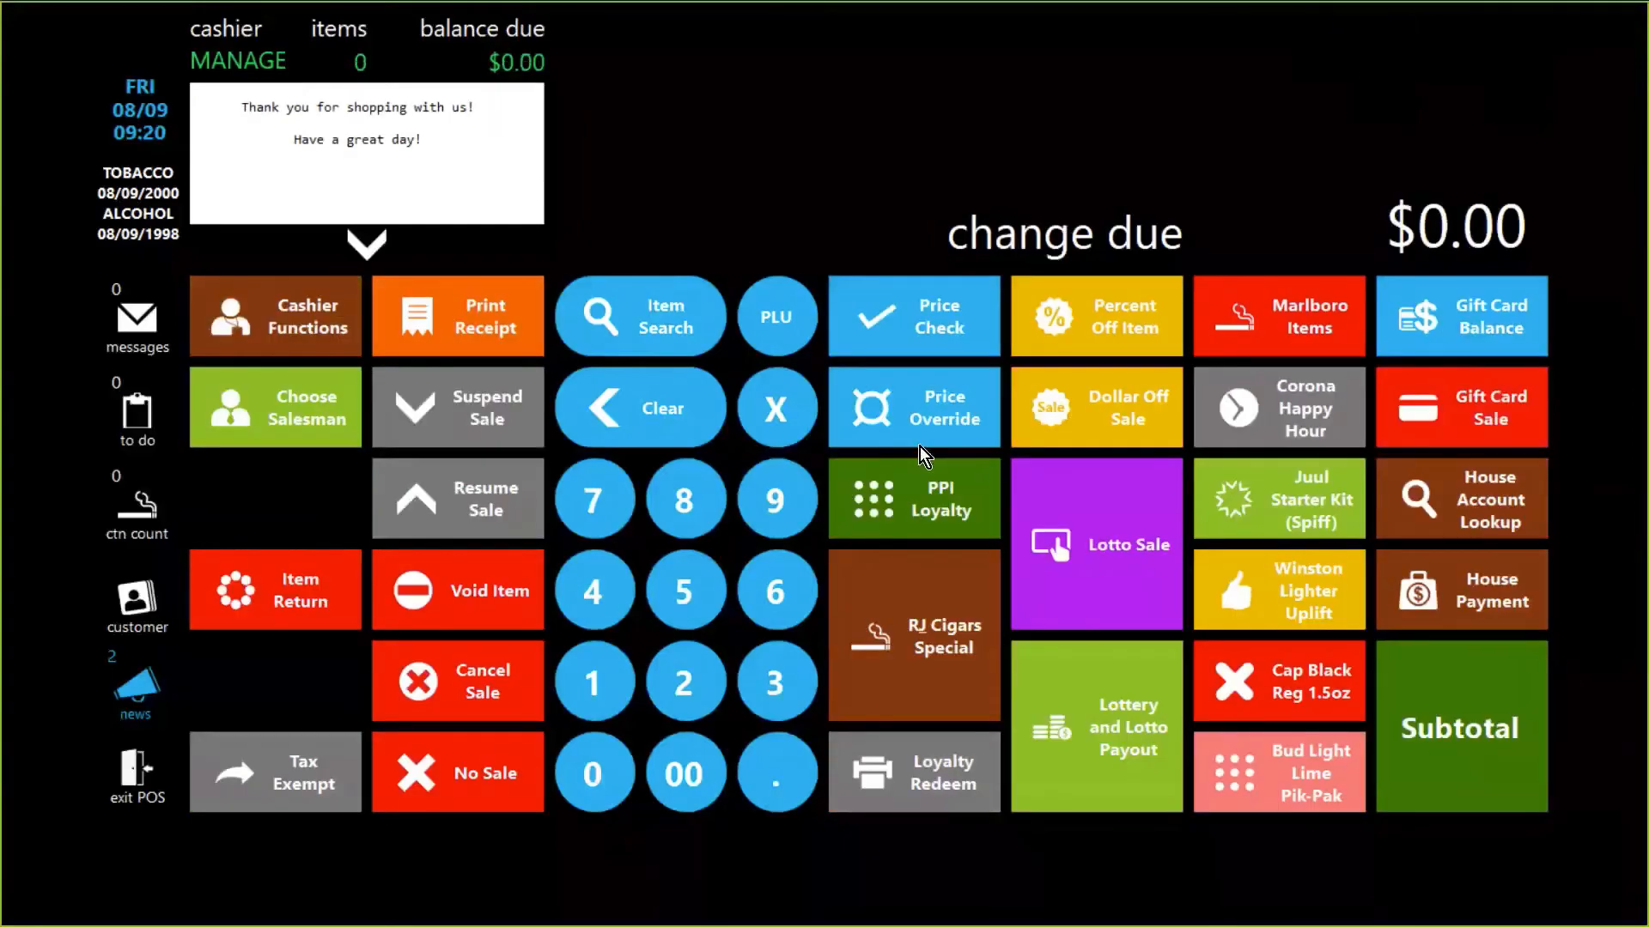
In FasTrax Director, compare the settings of the Priority #1 and Priority #2 discounts
key("alt+Tab")
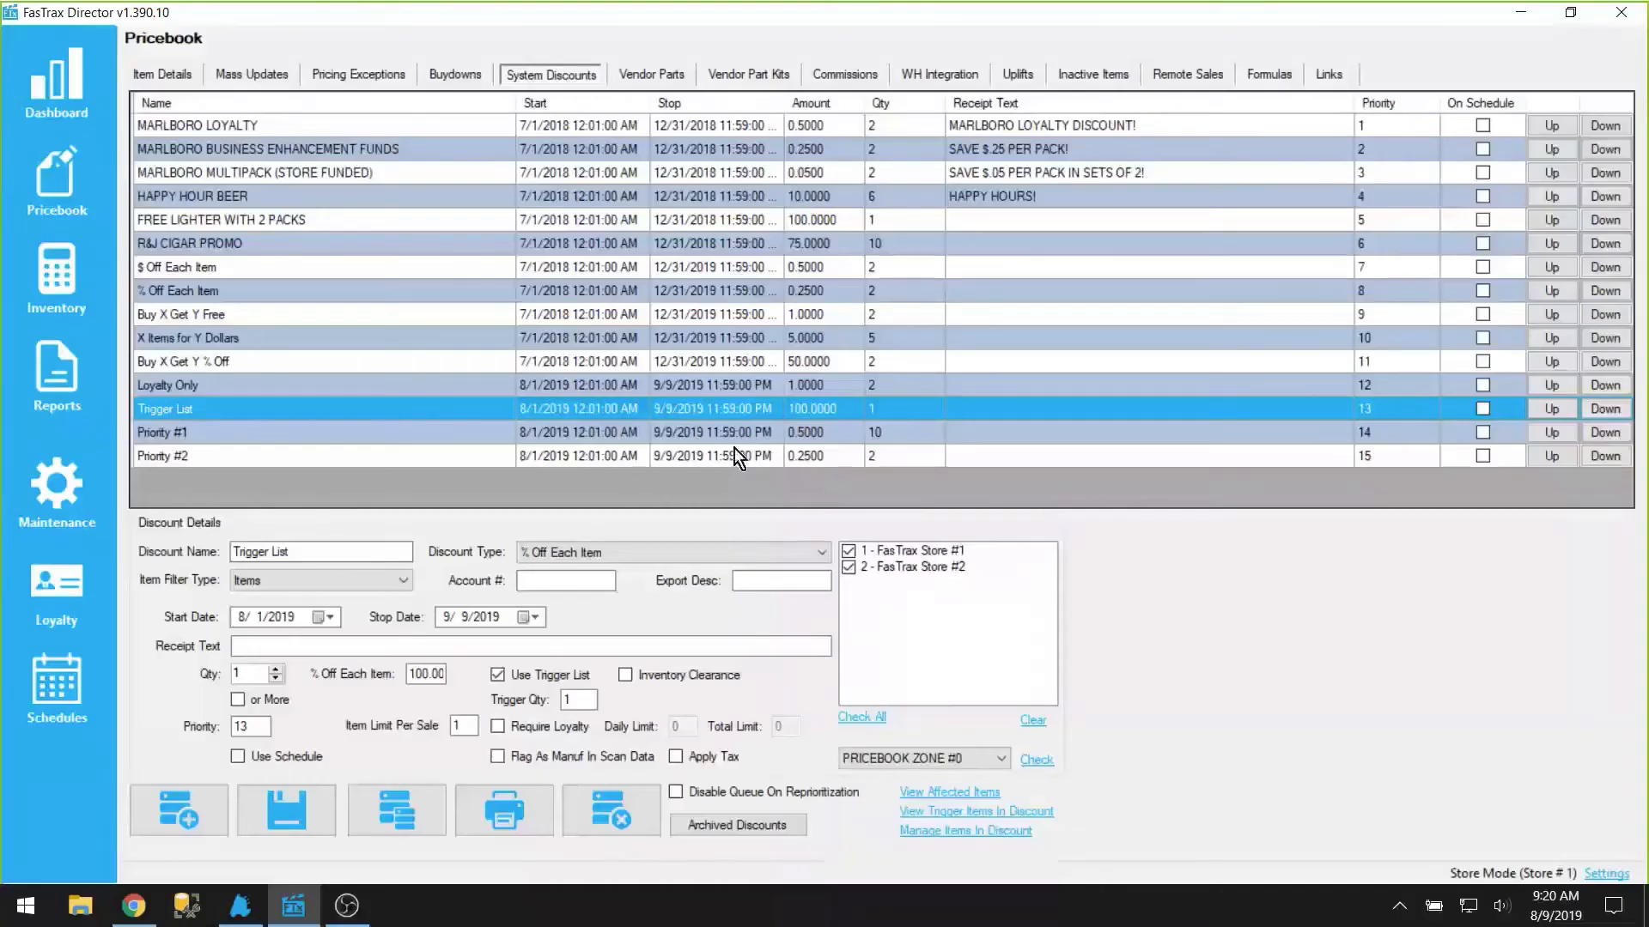
left_click(692, 435)
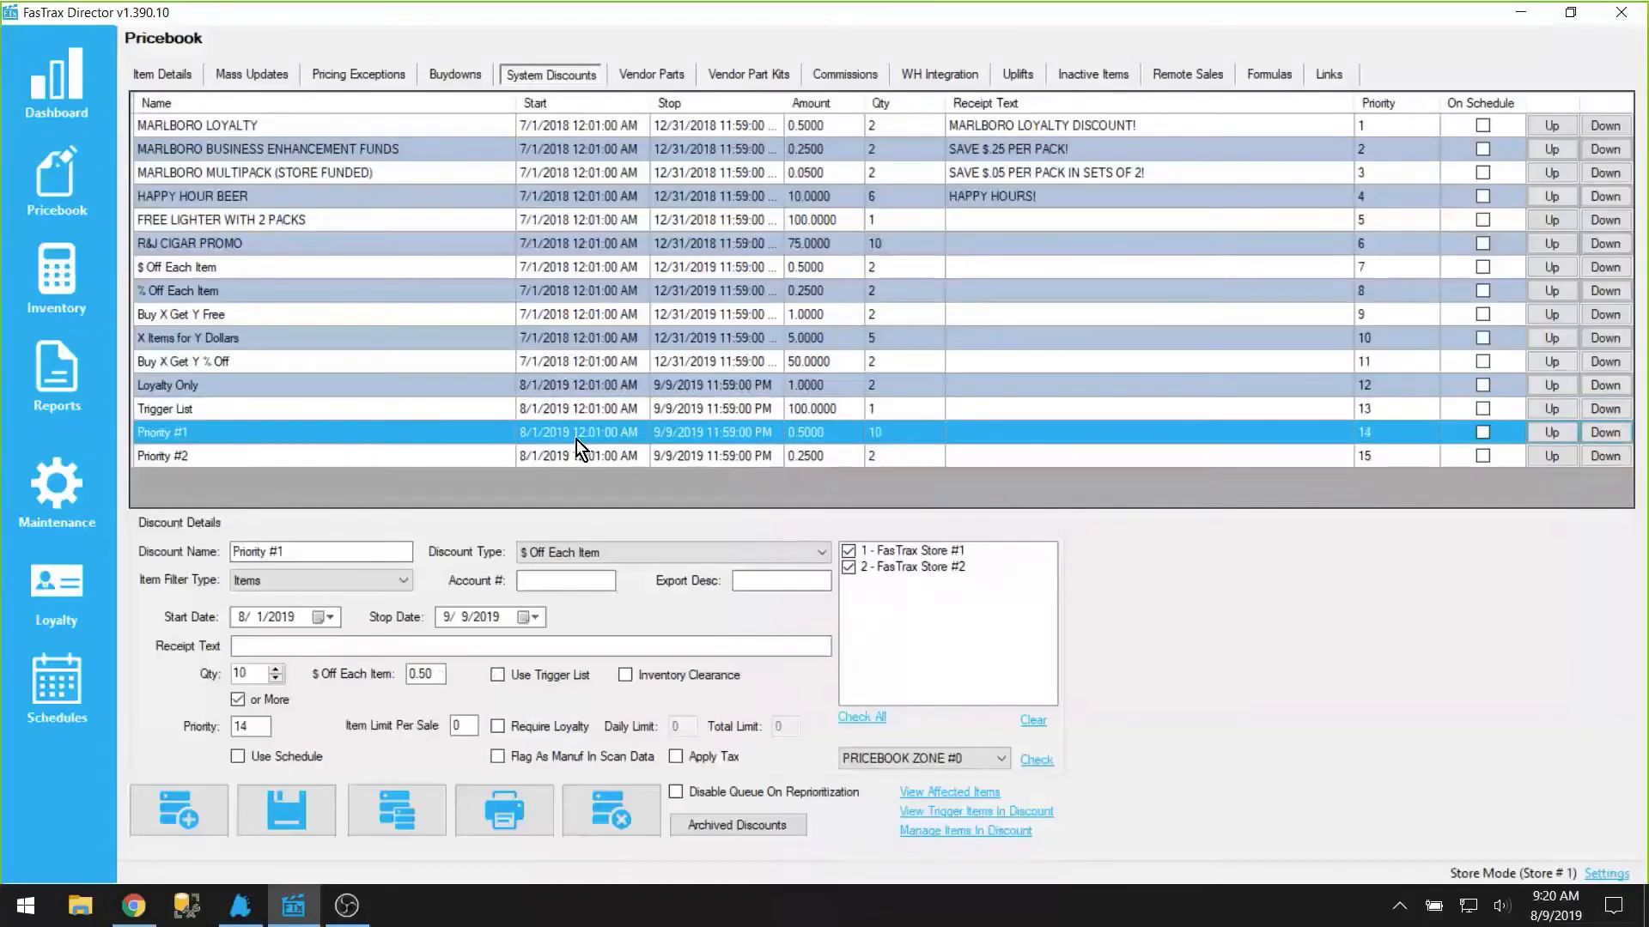
left_click(411, 454)
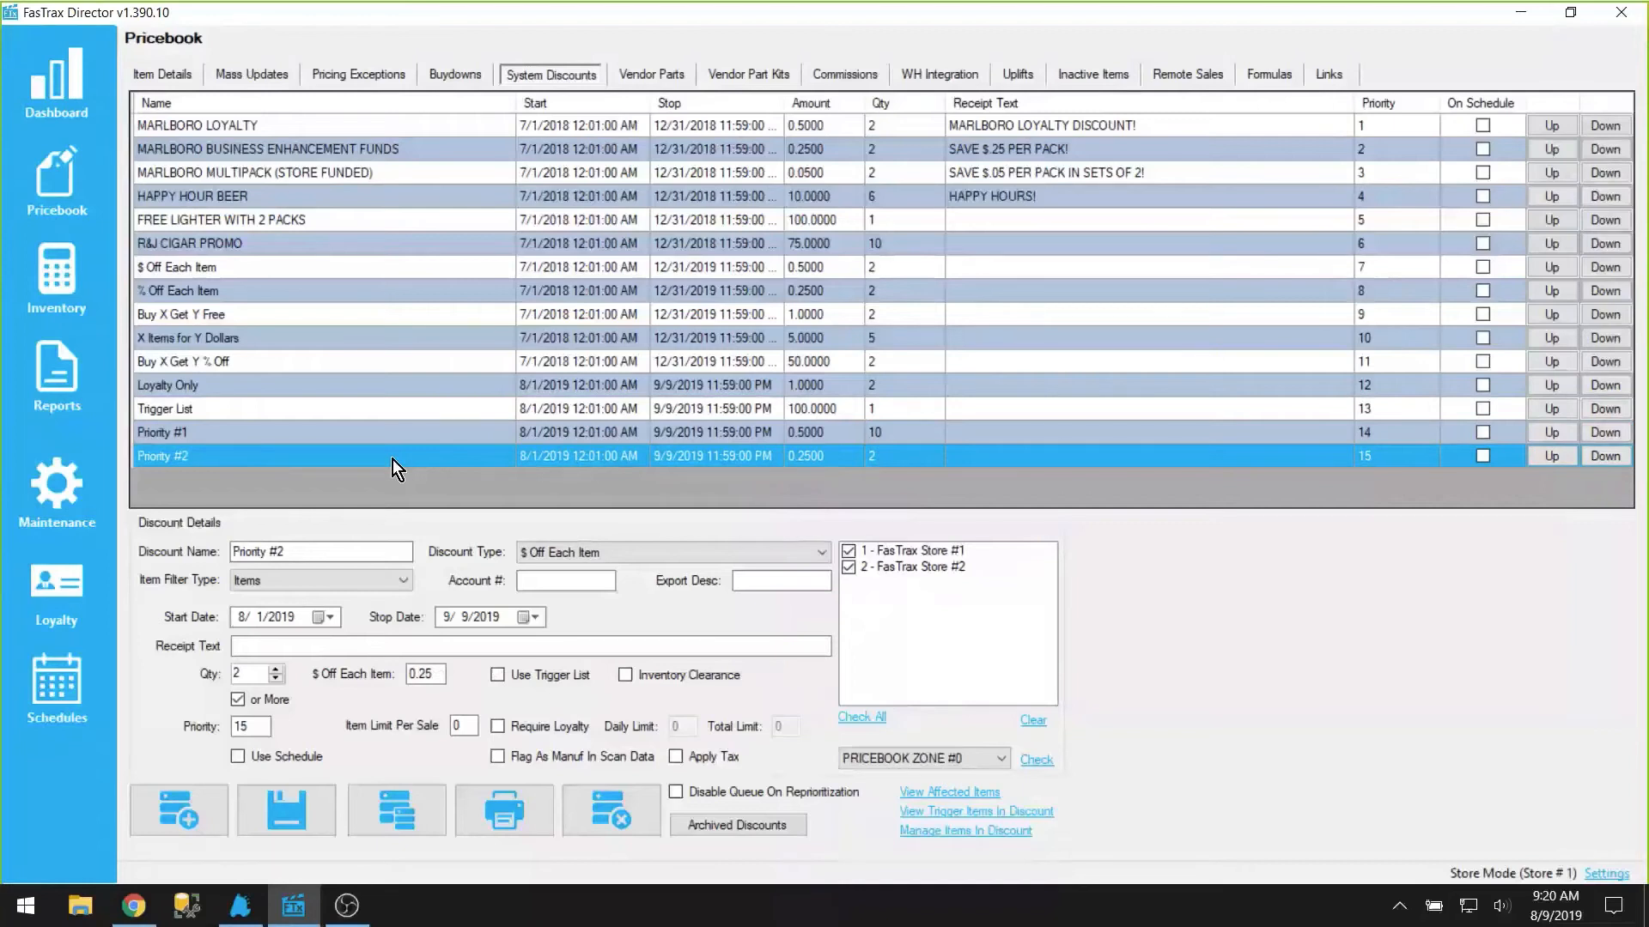
left_click(392, 441)
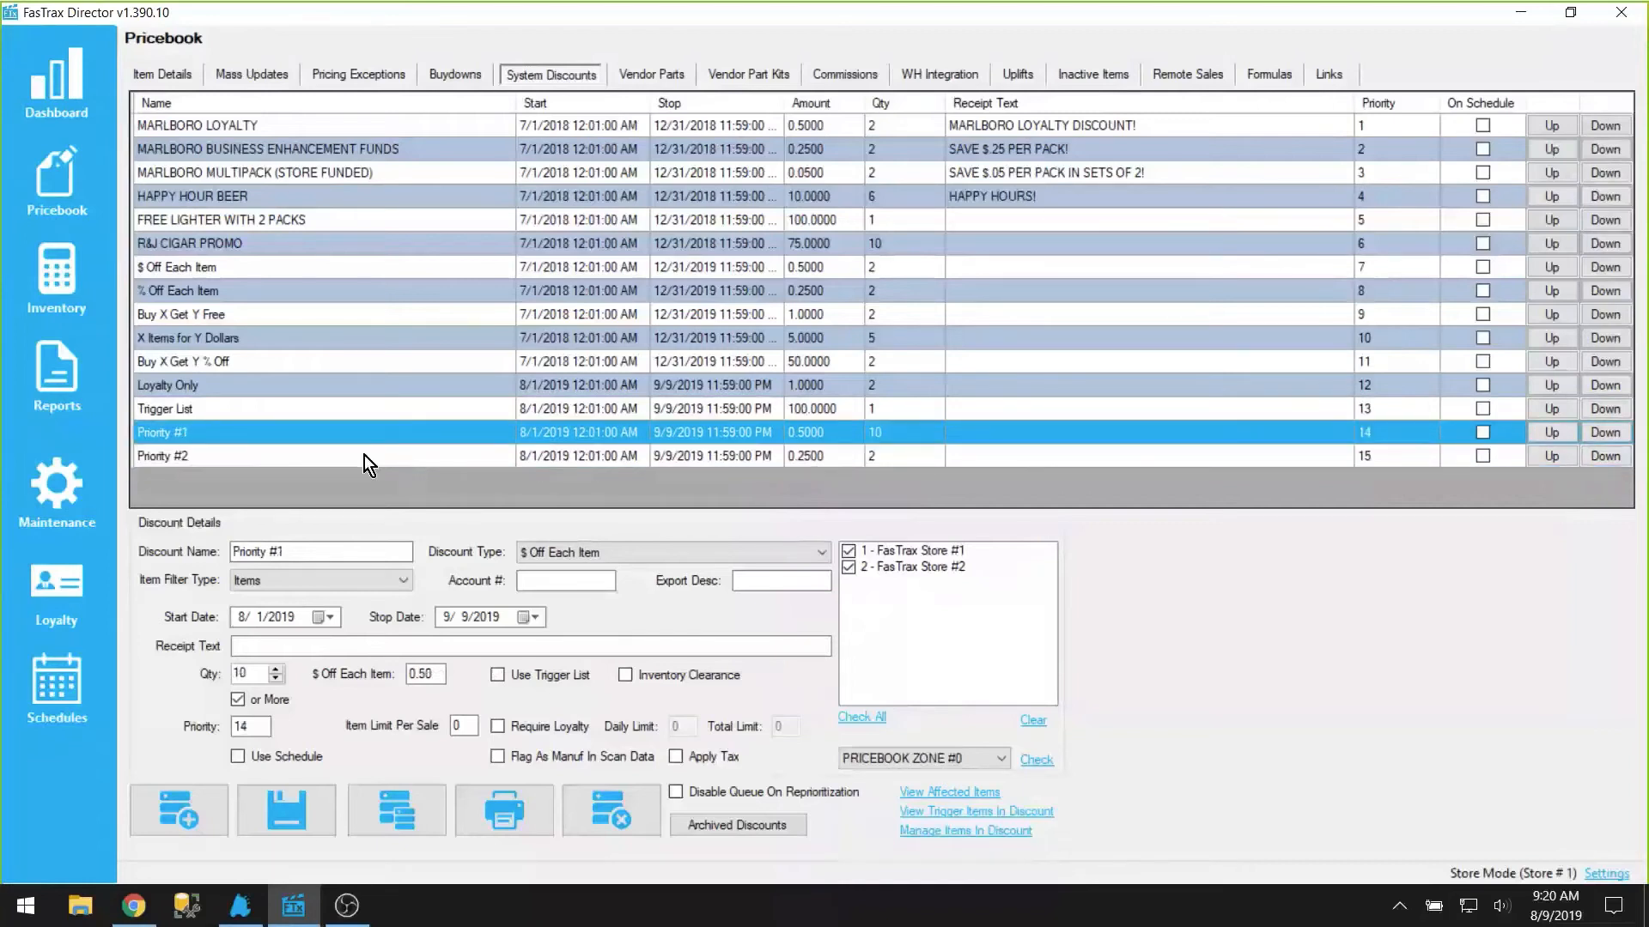
left_click(365, 455)
left_click(366, 438)
Check which items are affected by the Priority #1 discount and by the Priority #2 discount
left_click(945, 793)
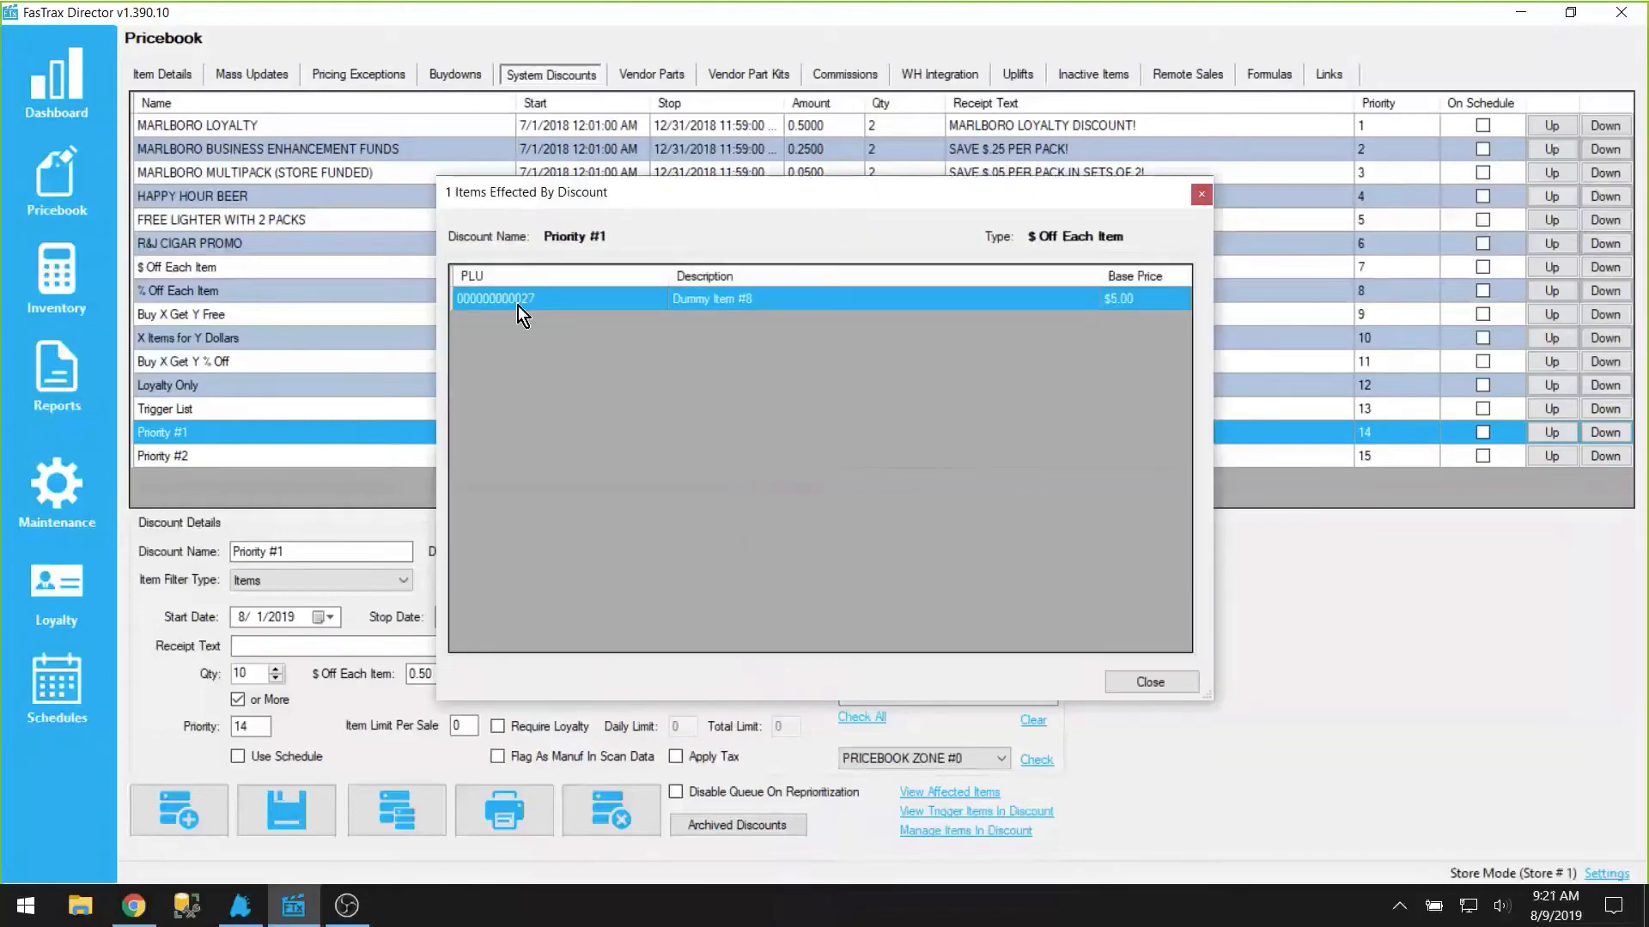
left_click(1168, 683)
left_click(251, 456)
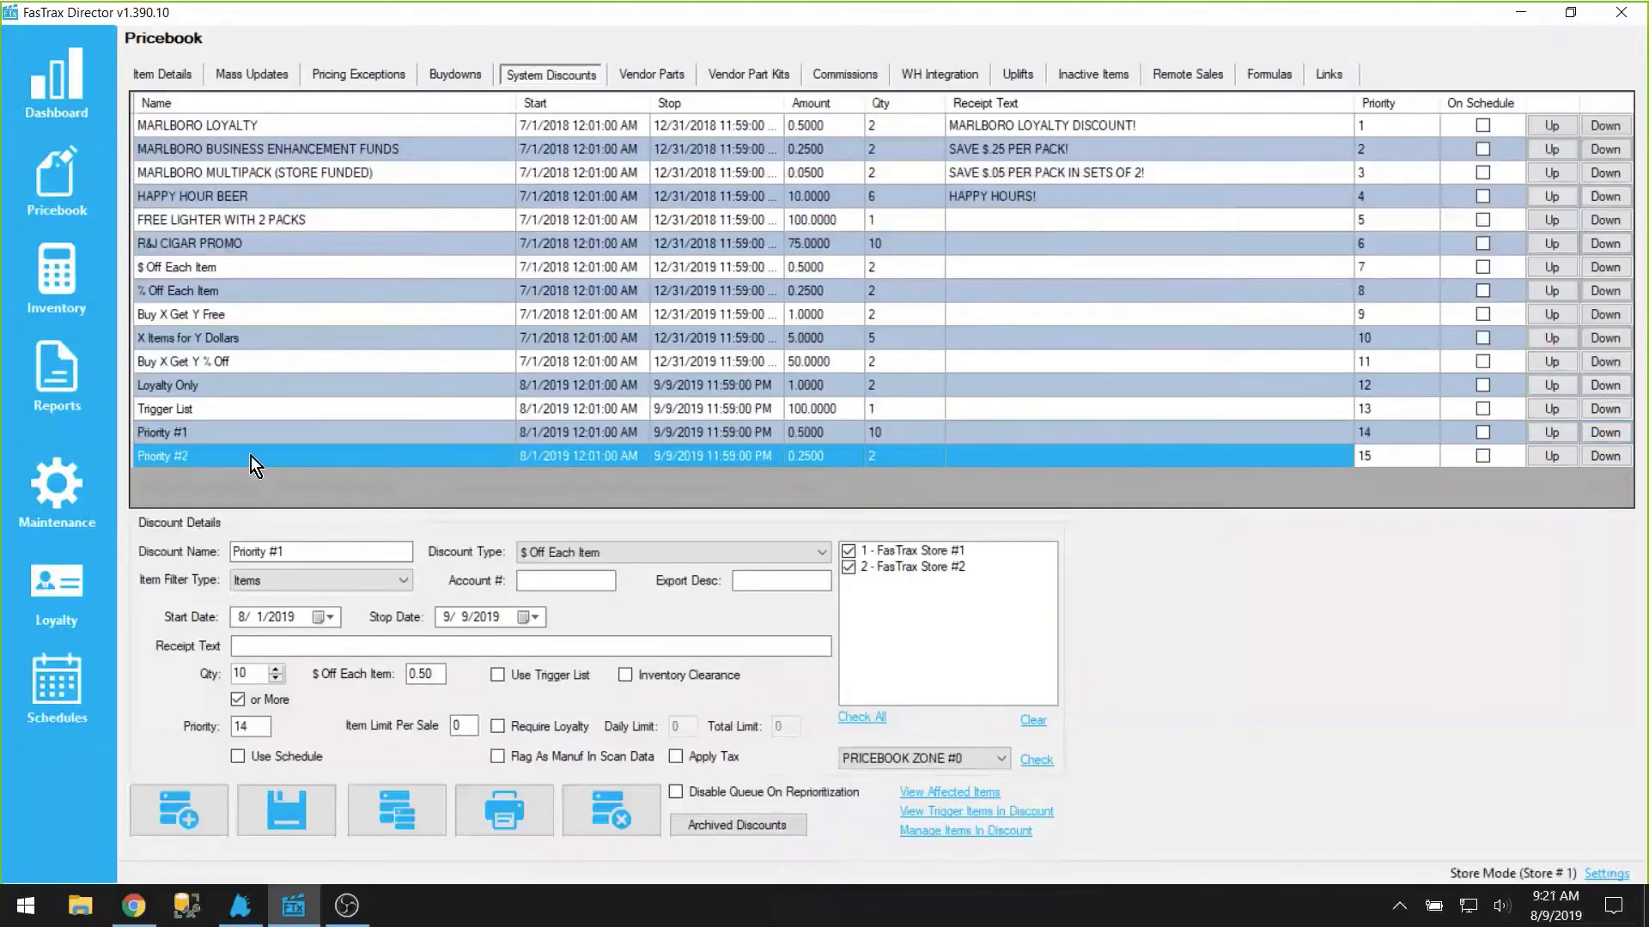
left_click(938, 793)
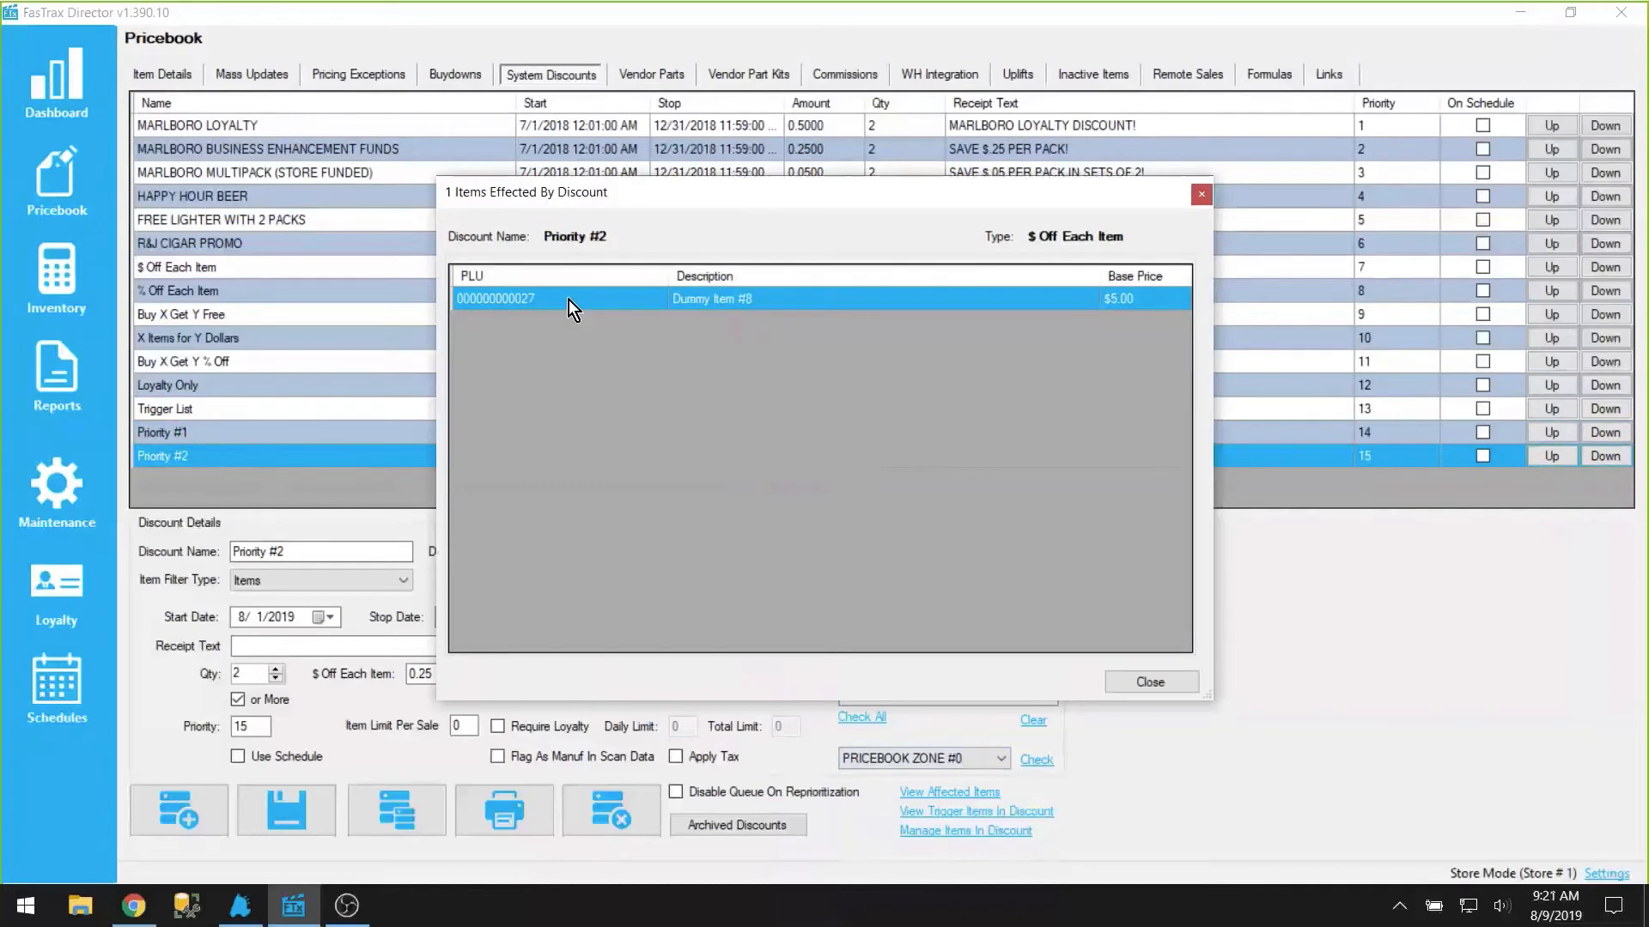
left_click(1151, 682)
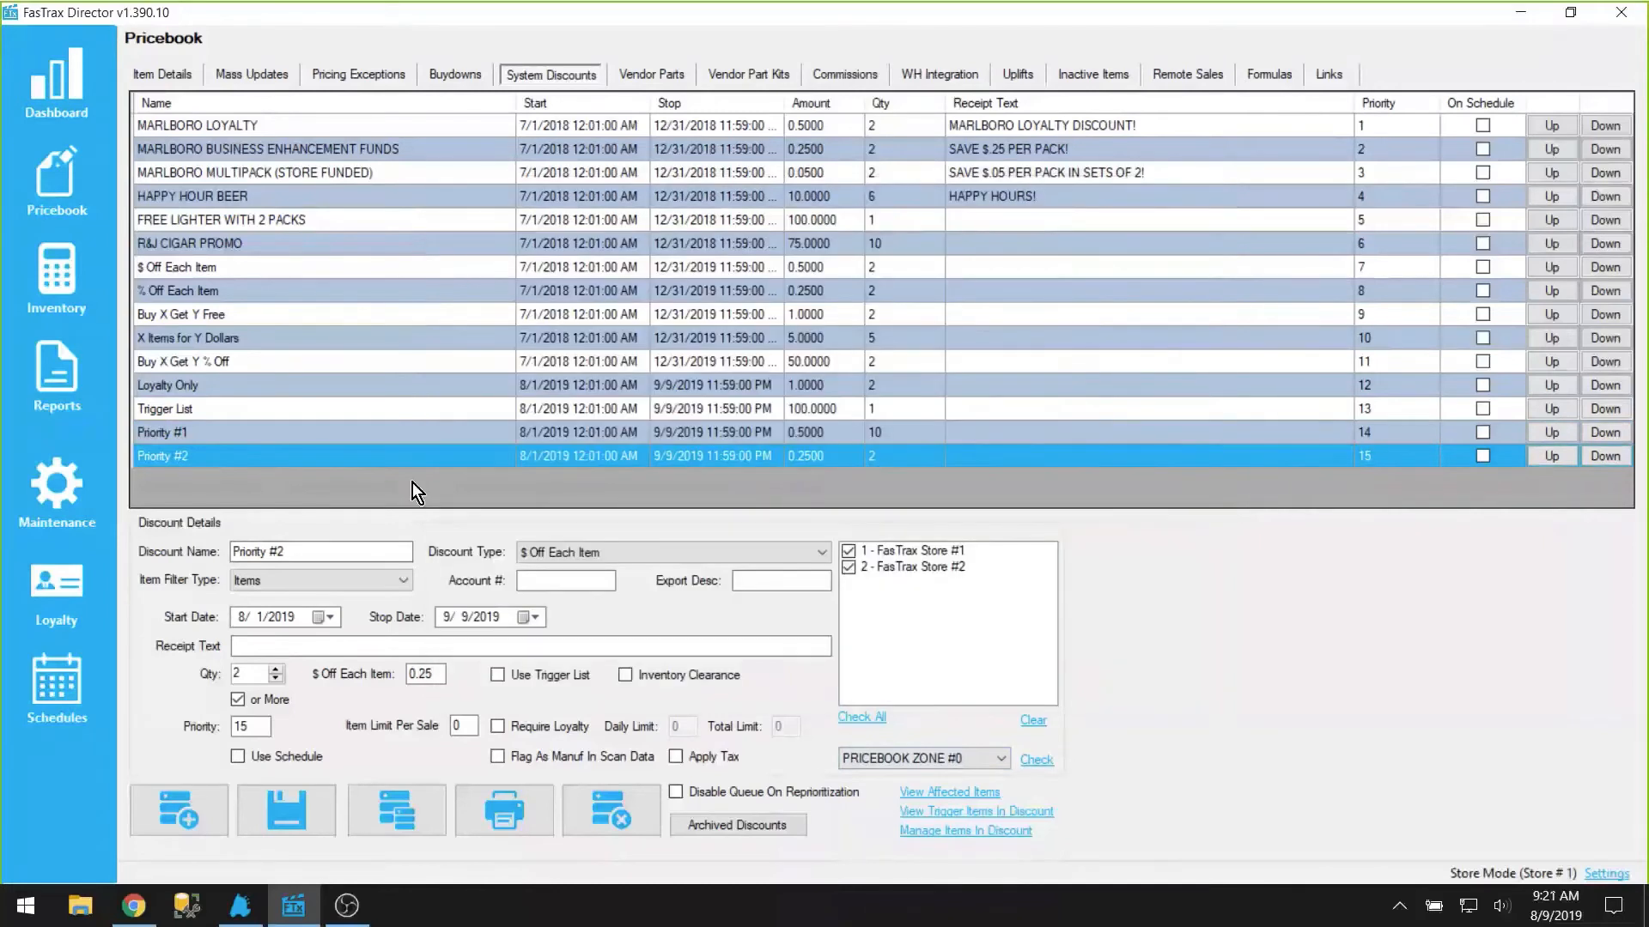
Compare the dollar-off amounts of Priority #1 and Priority #2, recheck Priority #1's affected items and switch to the point of sale
left_click(333, 434)
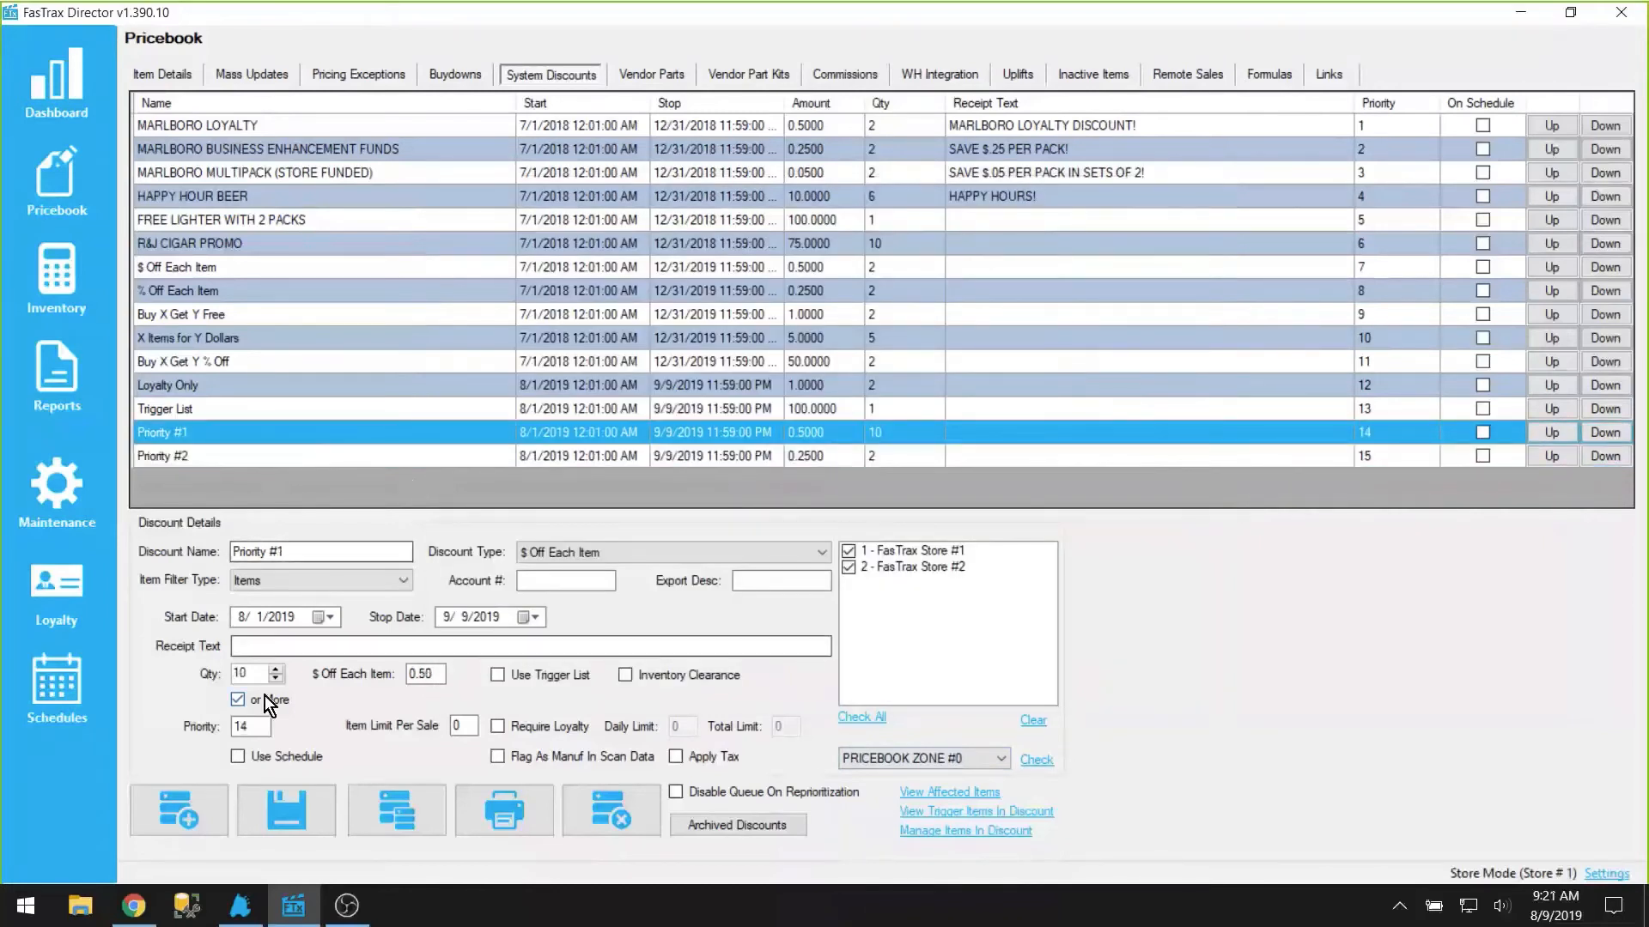
left_click_drag(432, 678, 401, 679)
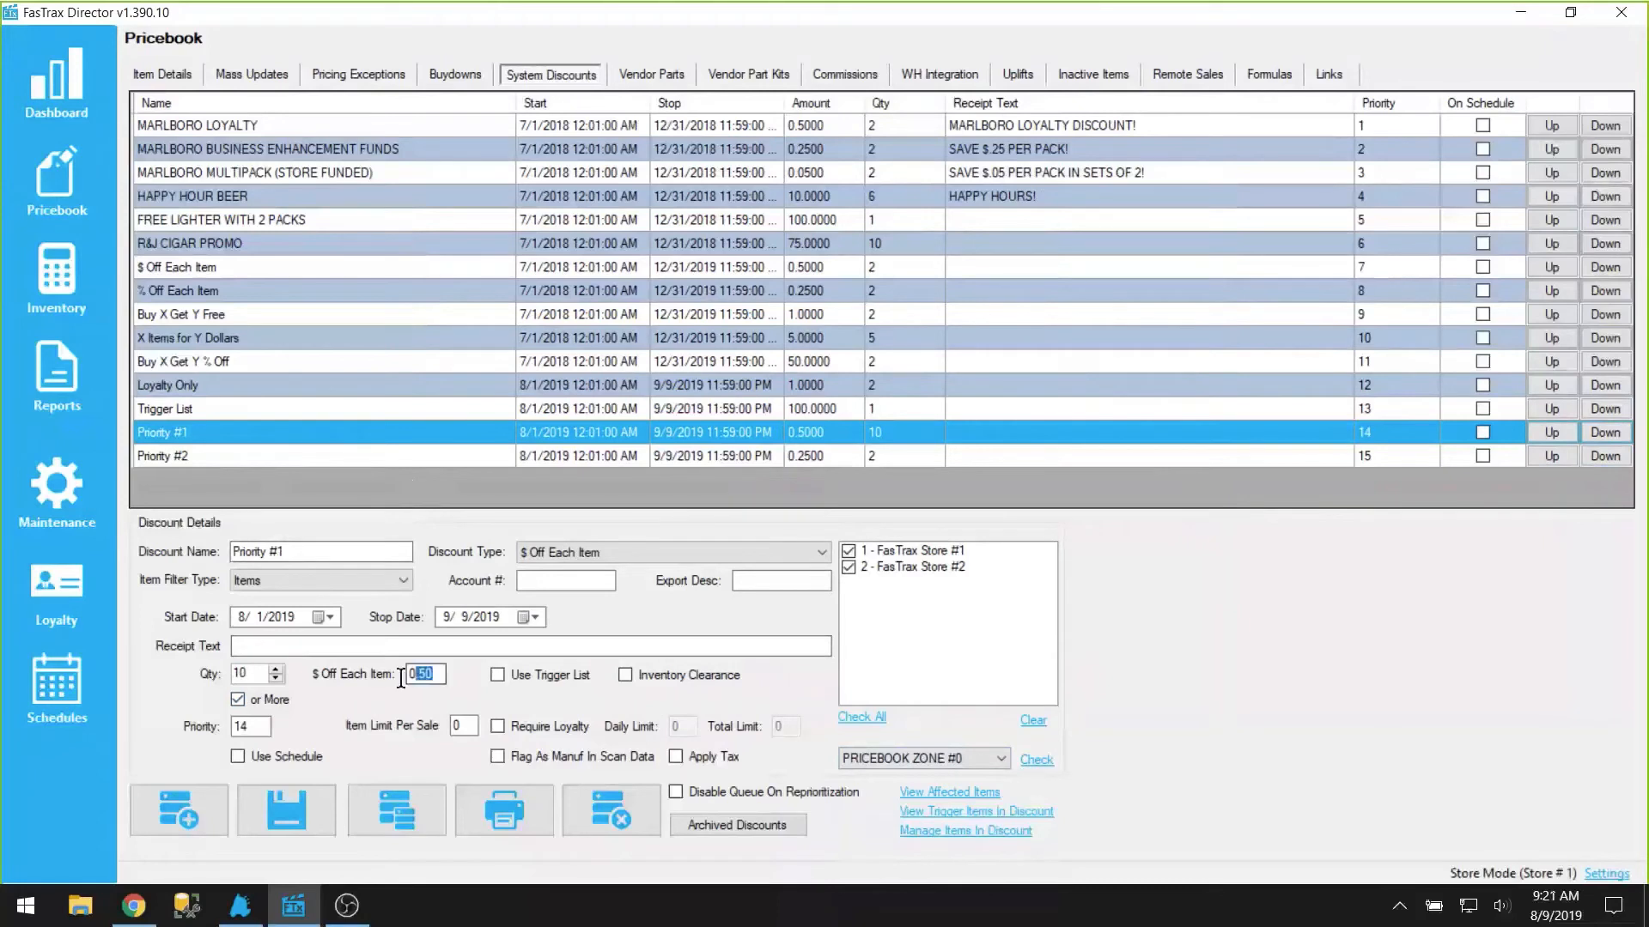
left_click(182, 453)
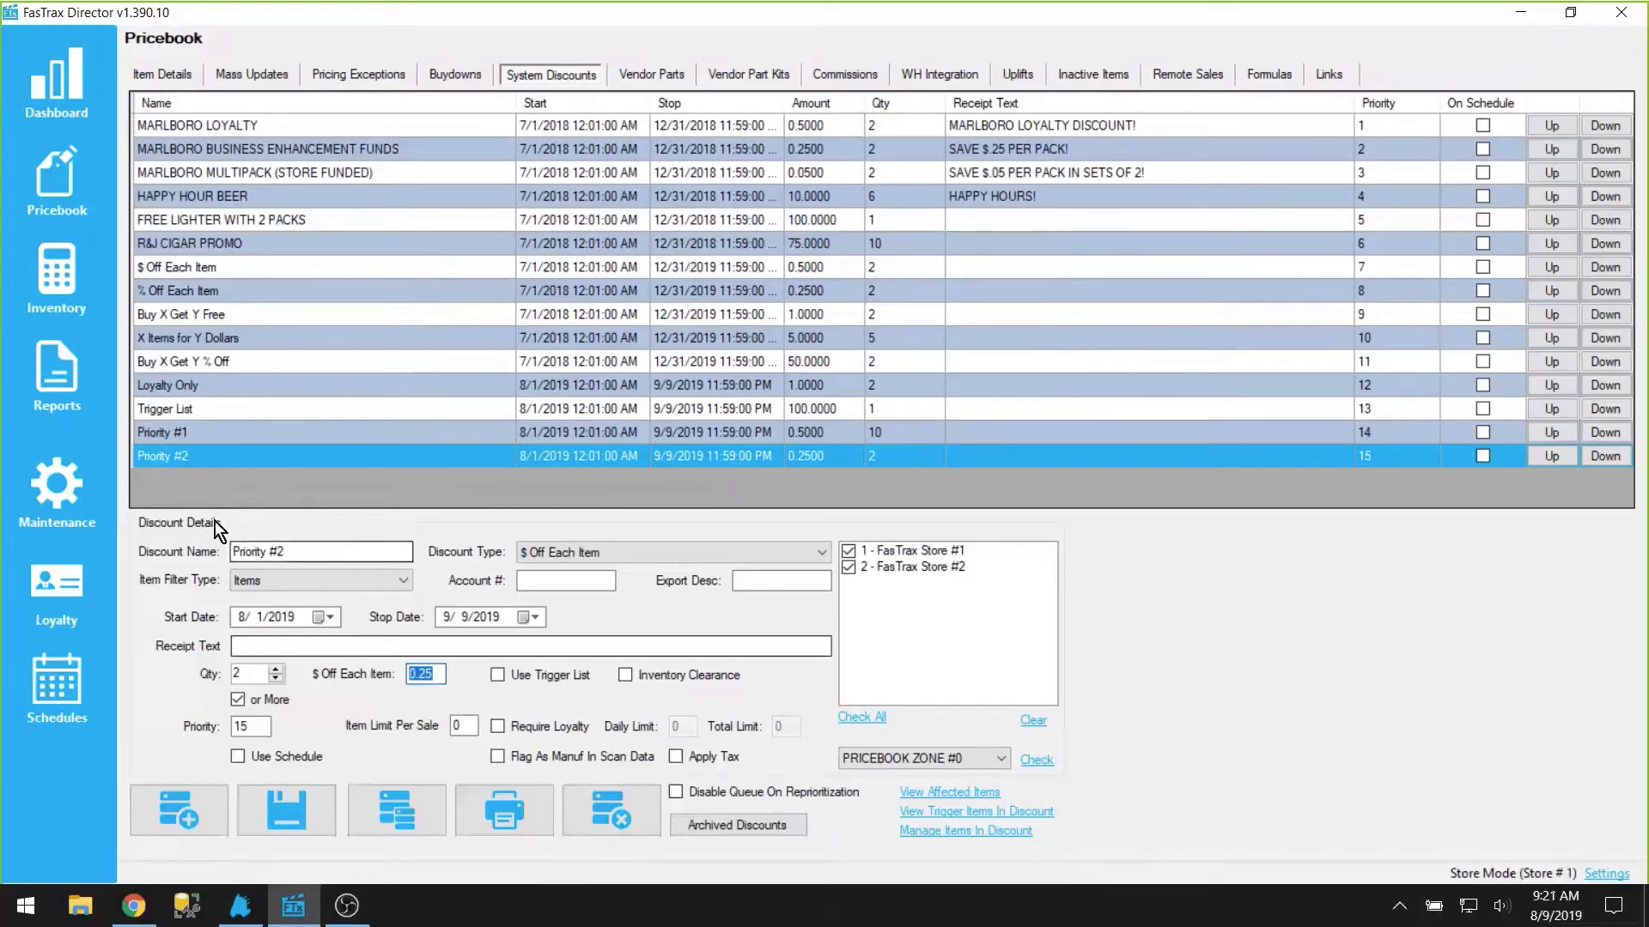
left_click(194, 432)
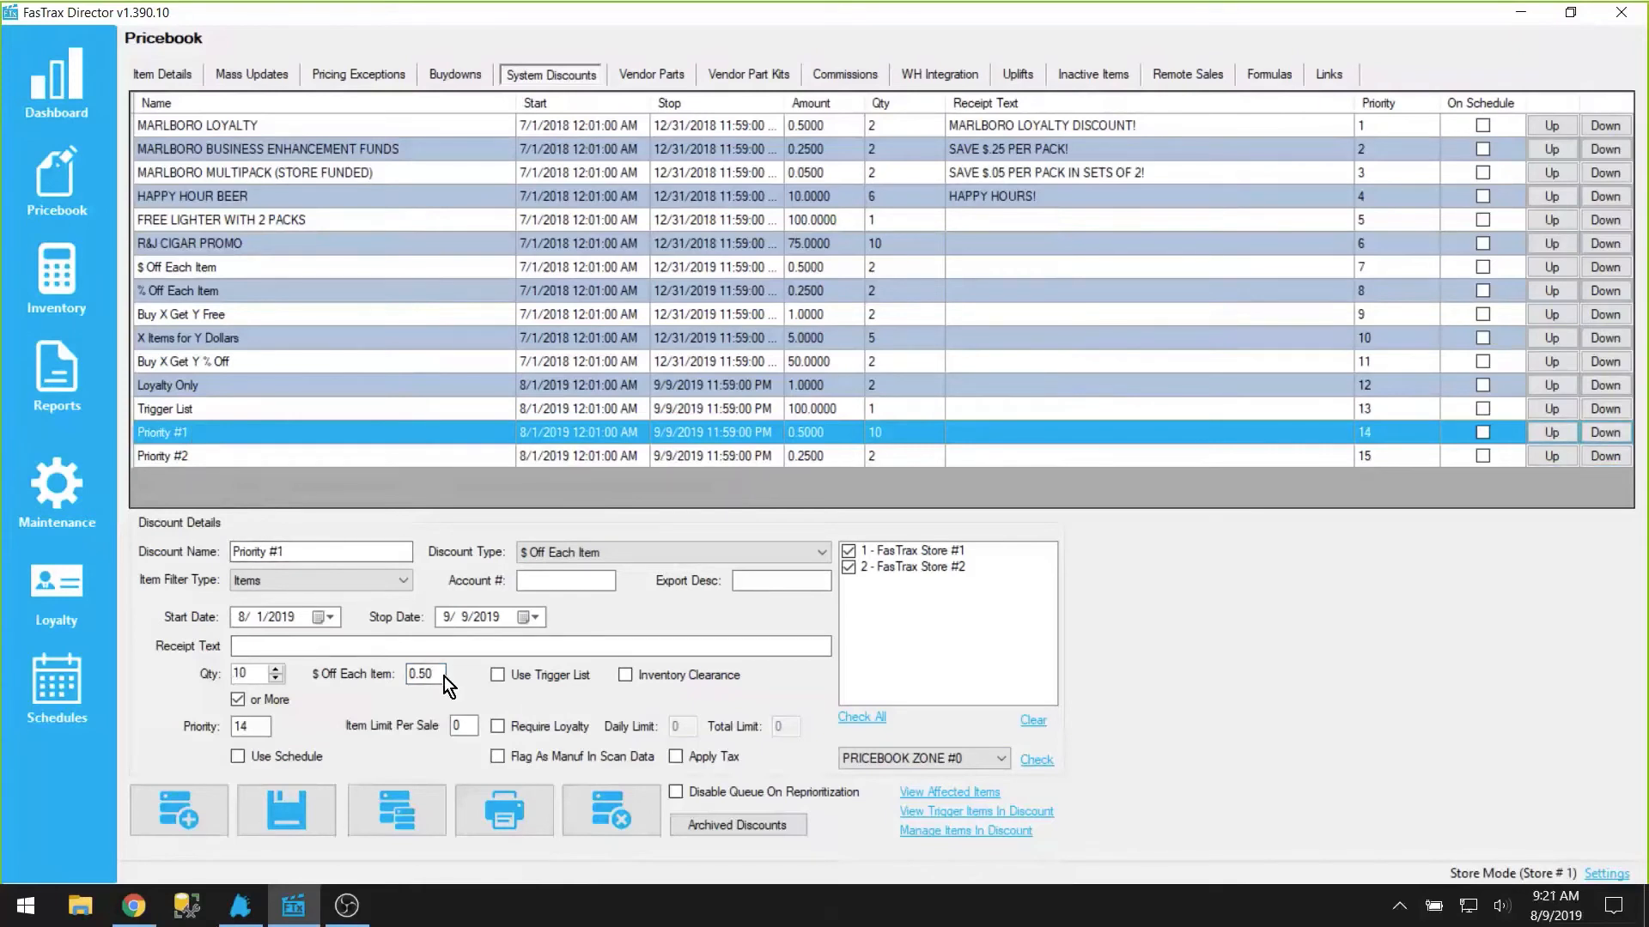
left_click_drag(445, 677, 389, 679)
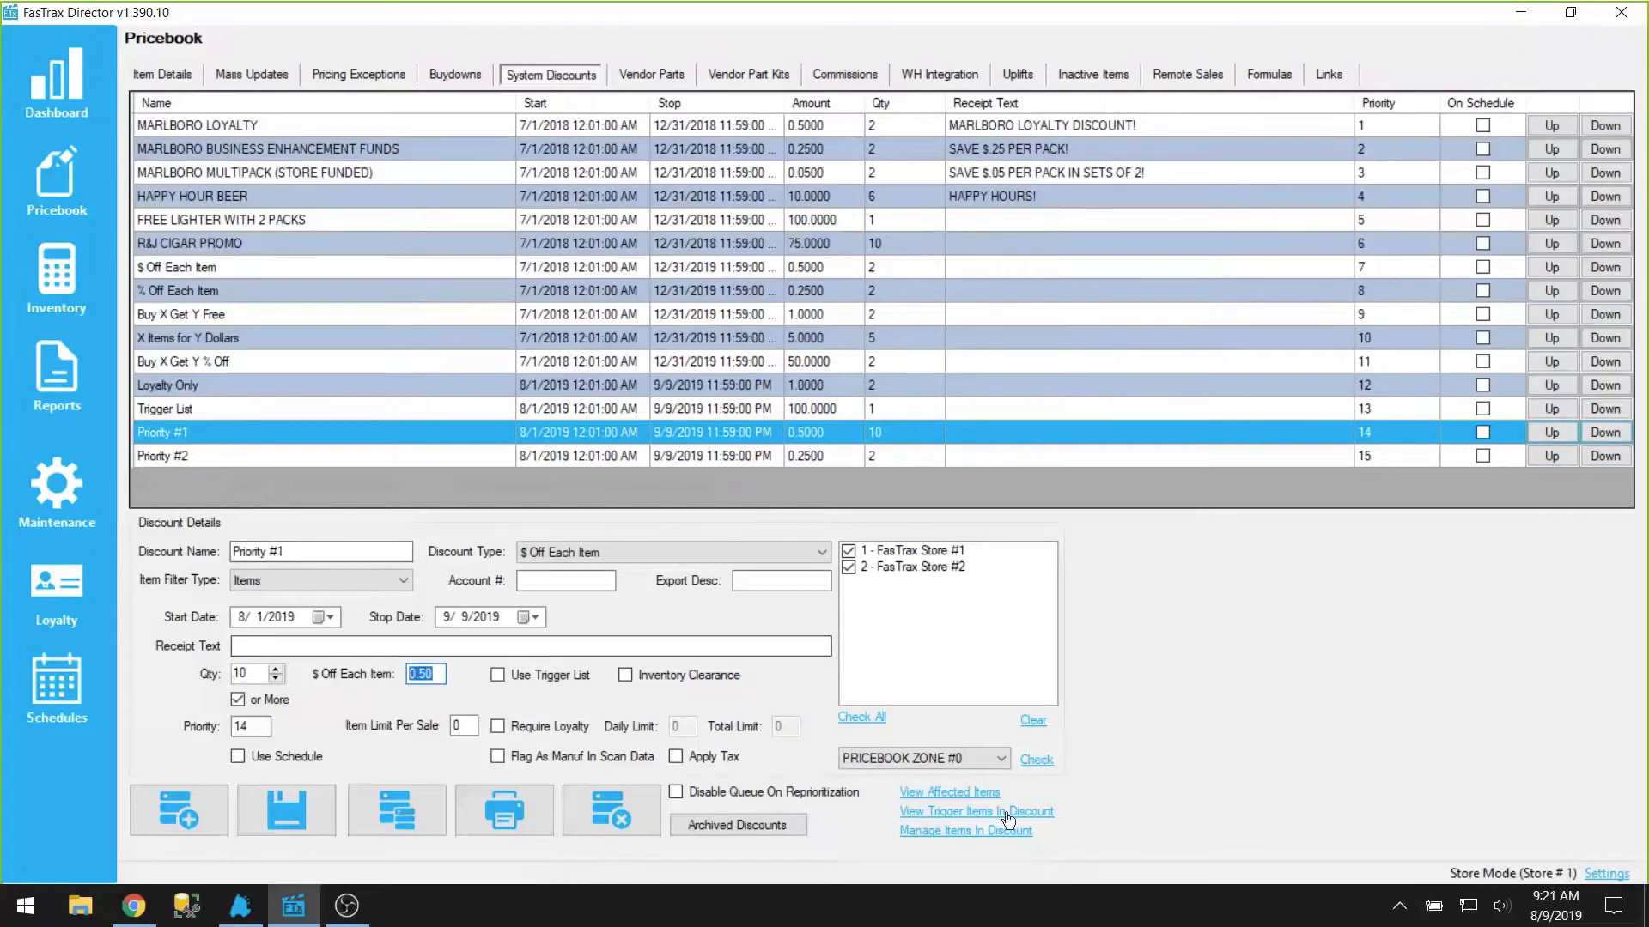
left_click(981, 793)
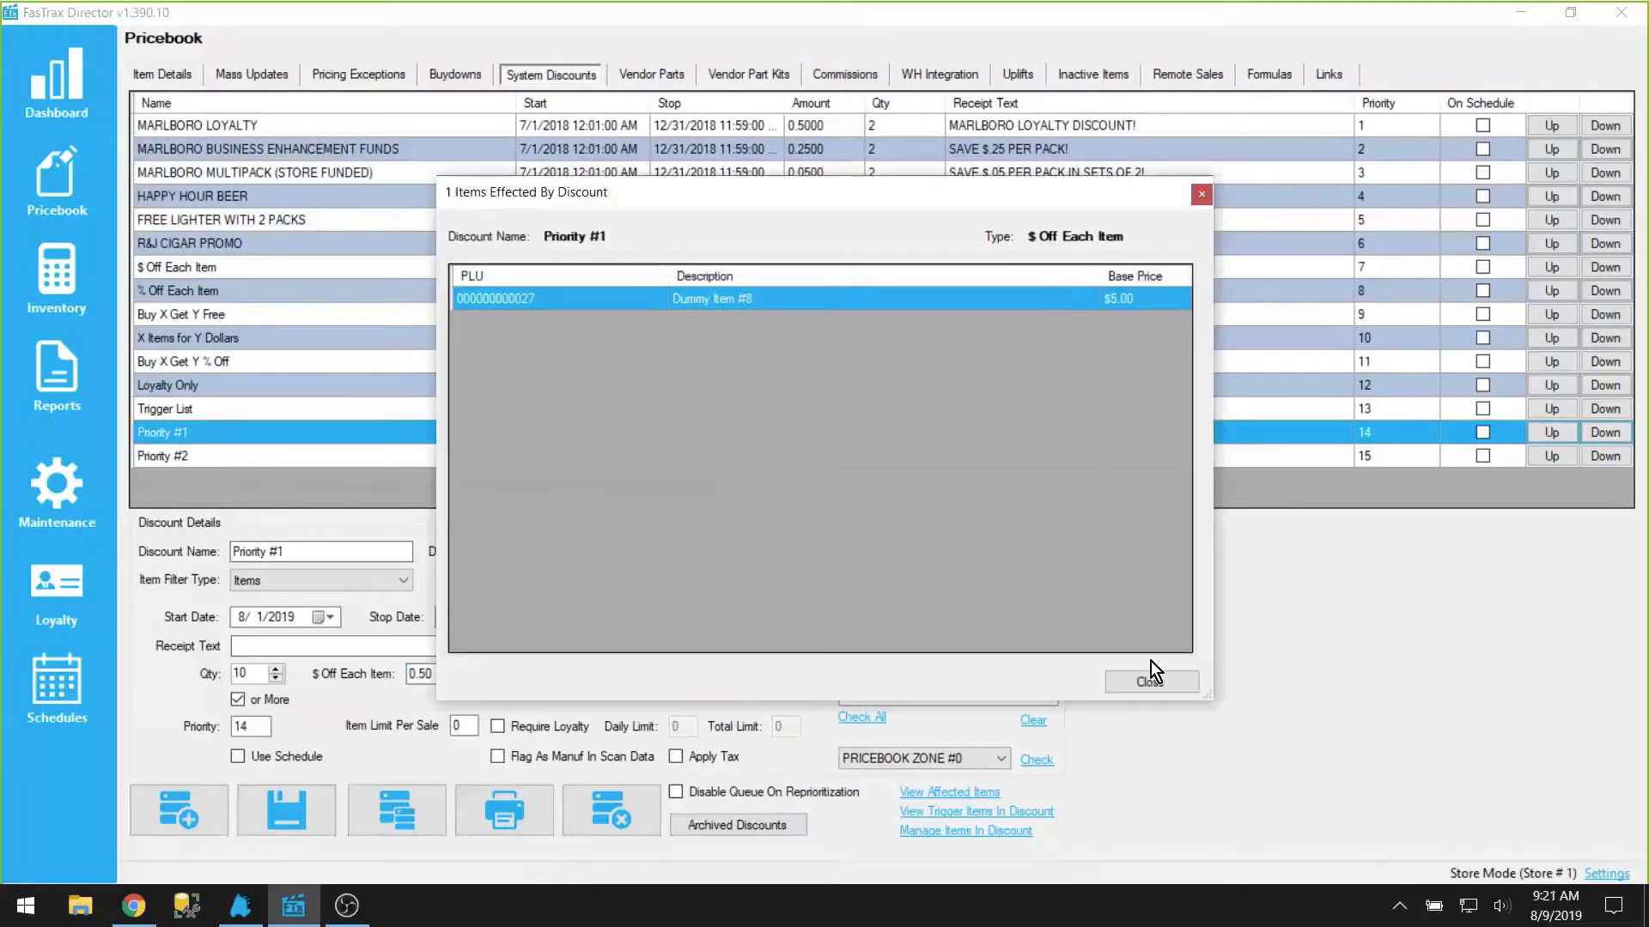
left_click(1140, 682)
left_click(240, 906)
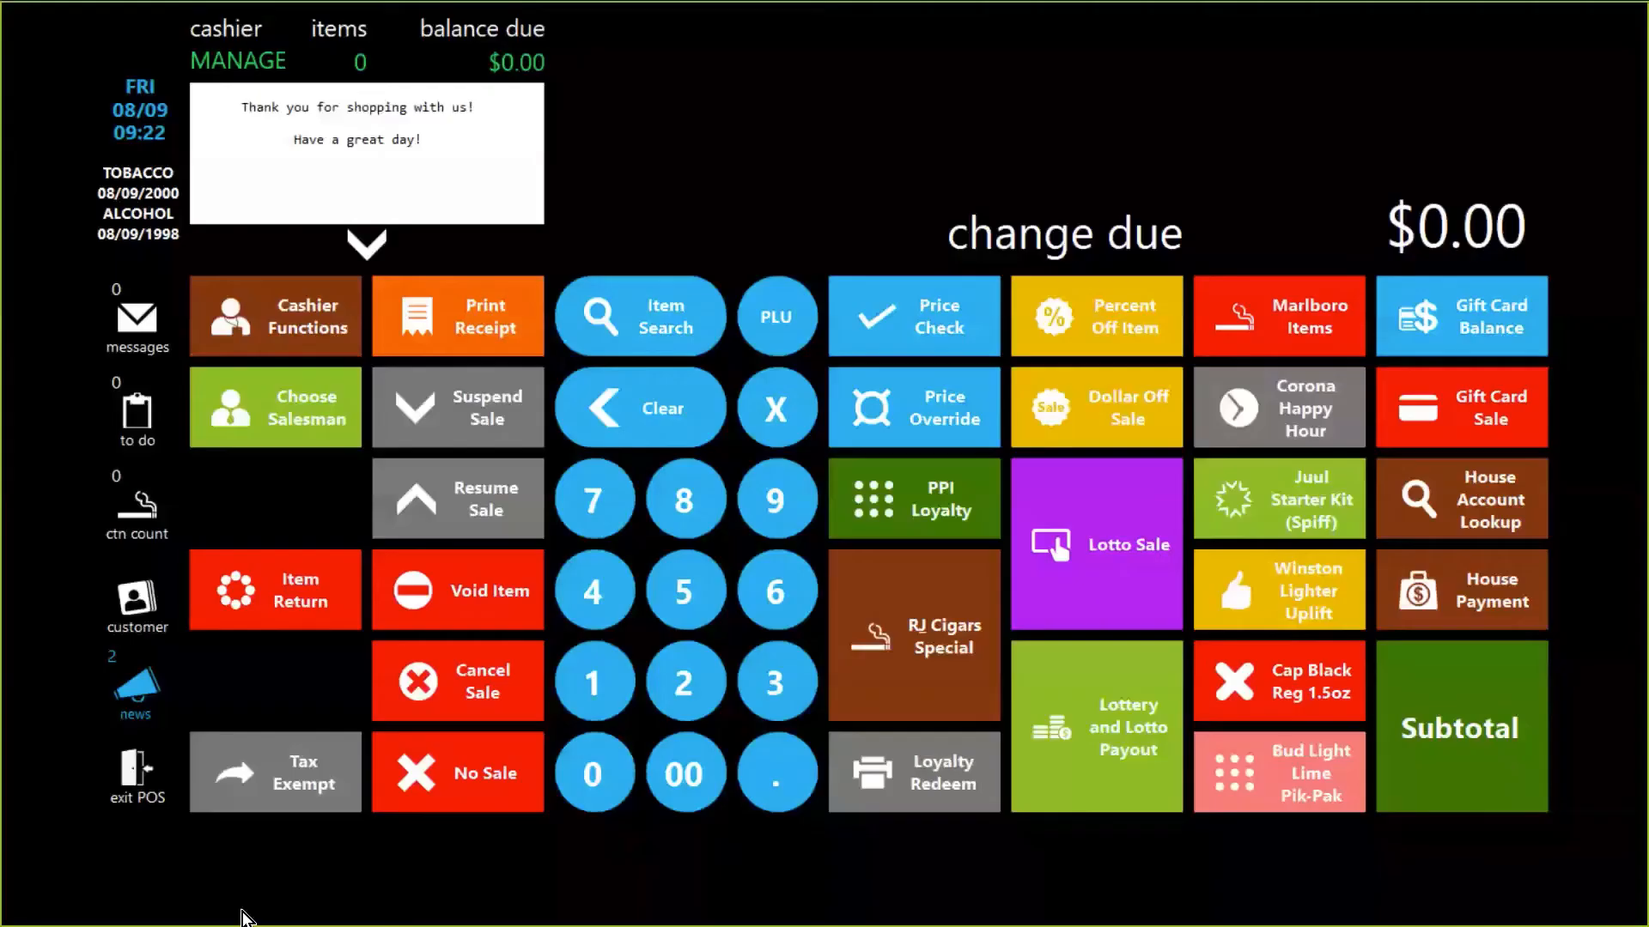
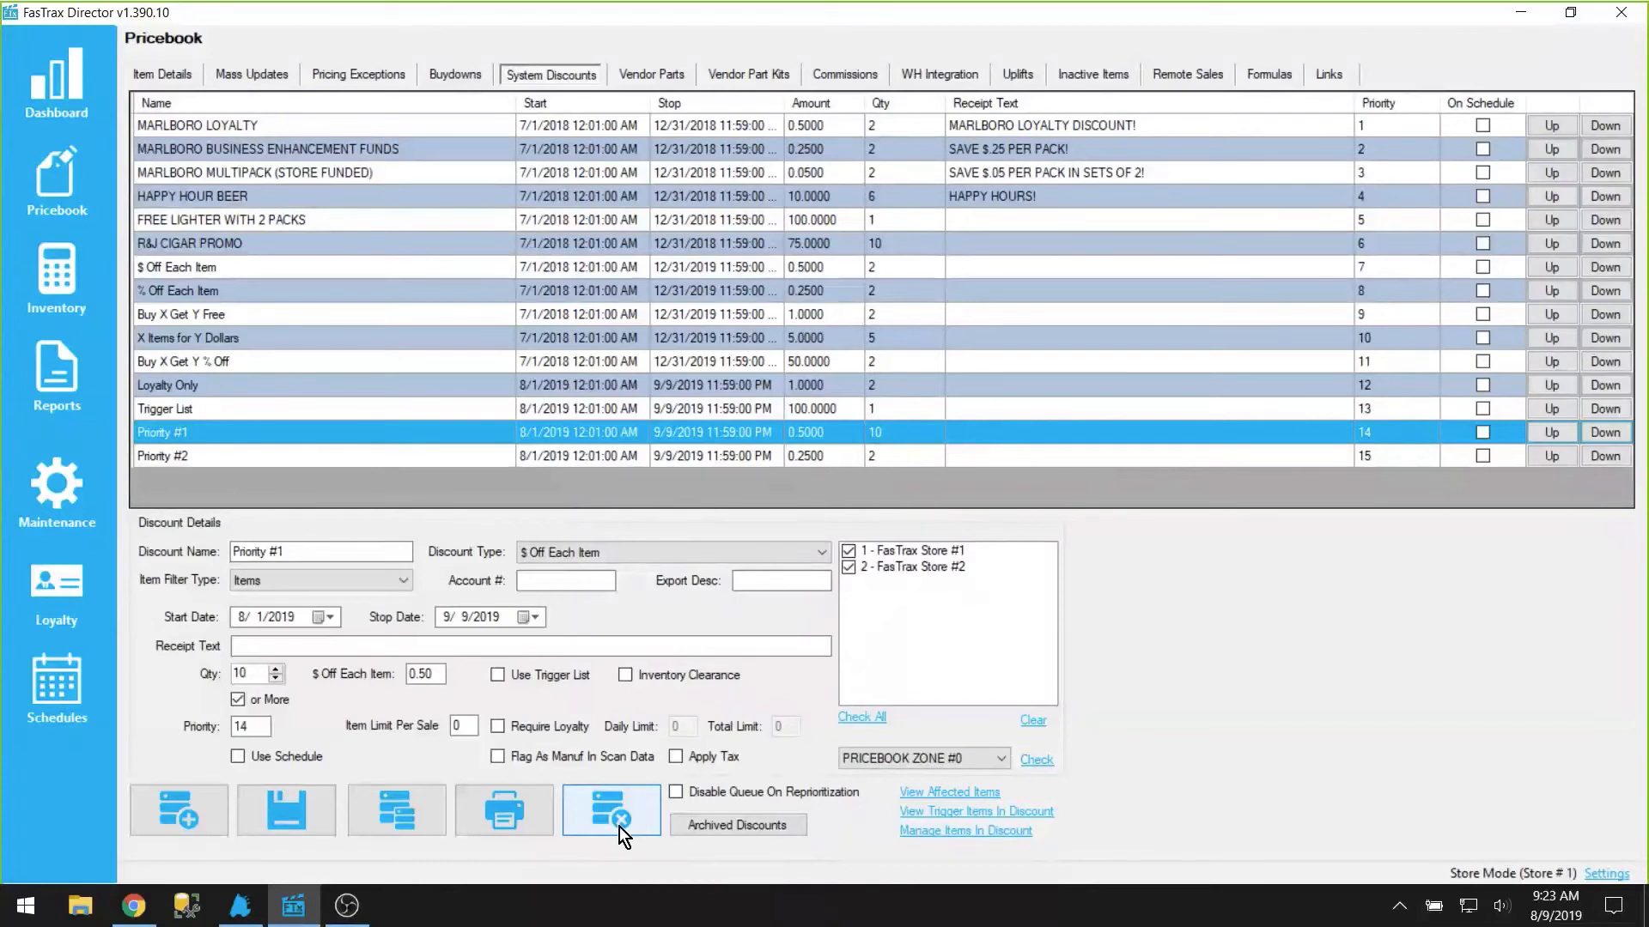
In FasTrax Director, review the $ Off Each Item discount's settings, focusing on its amount off each item
left_click(197, 269)
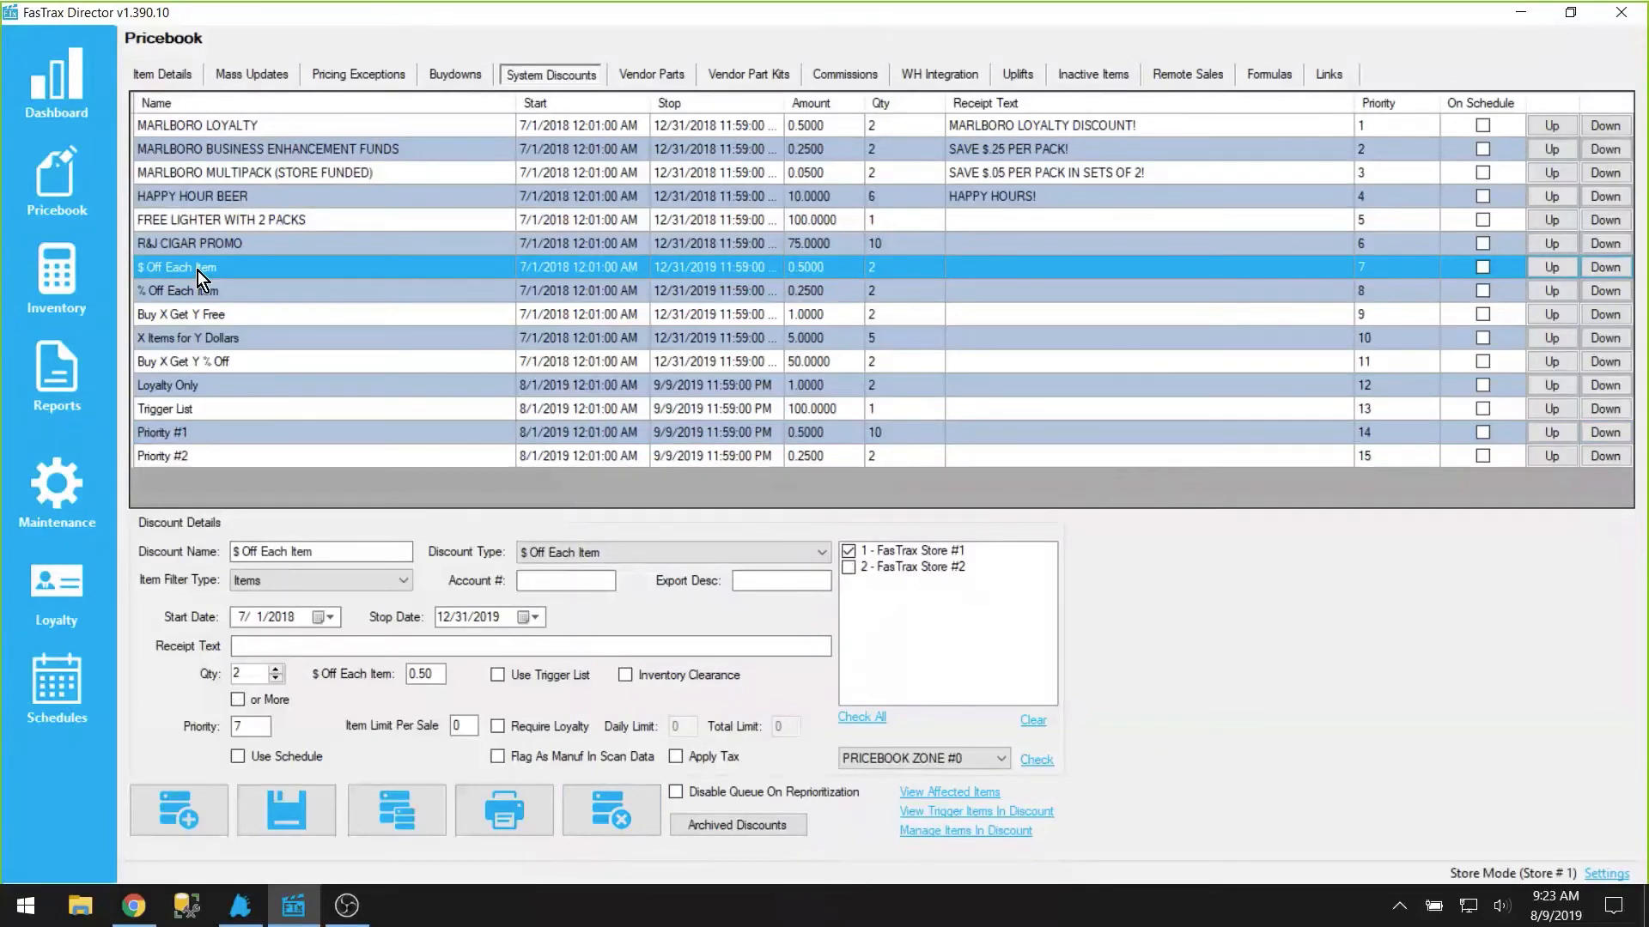
left_click(435, 677)
left_click(438, 673)
left_click(438, 674)
left_click_drag(441, 675, 400, 680)
Open the System Discounts Report among the sales reports
left_click(74, 360)
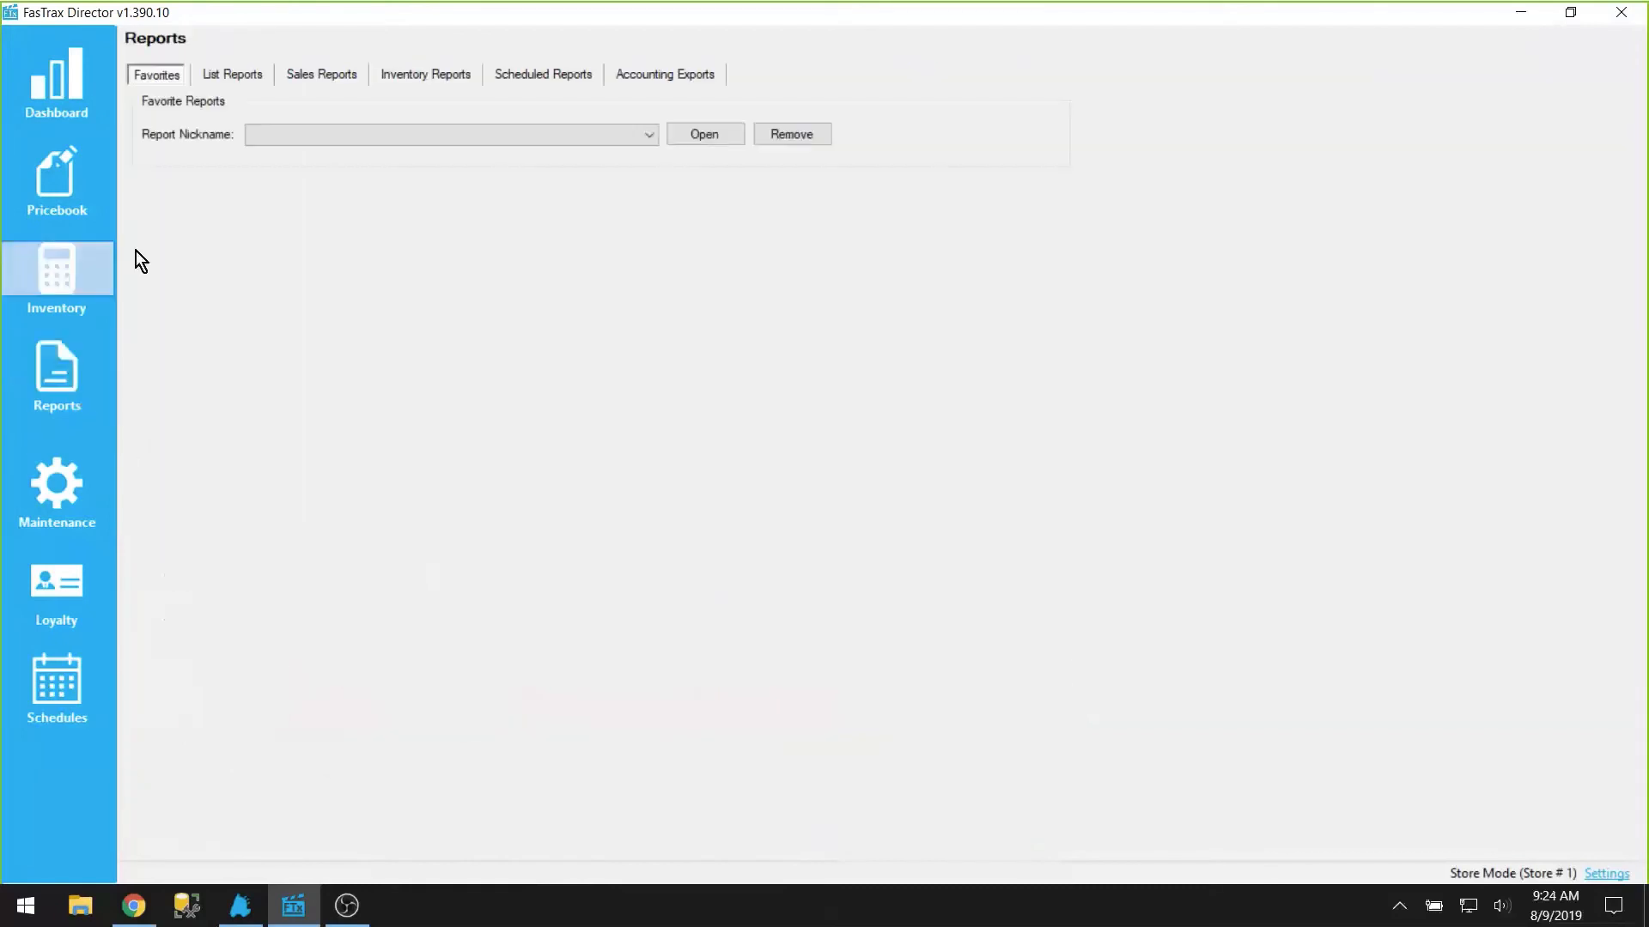
left_click(325, 77)
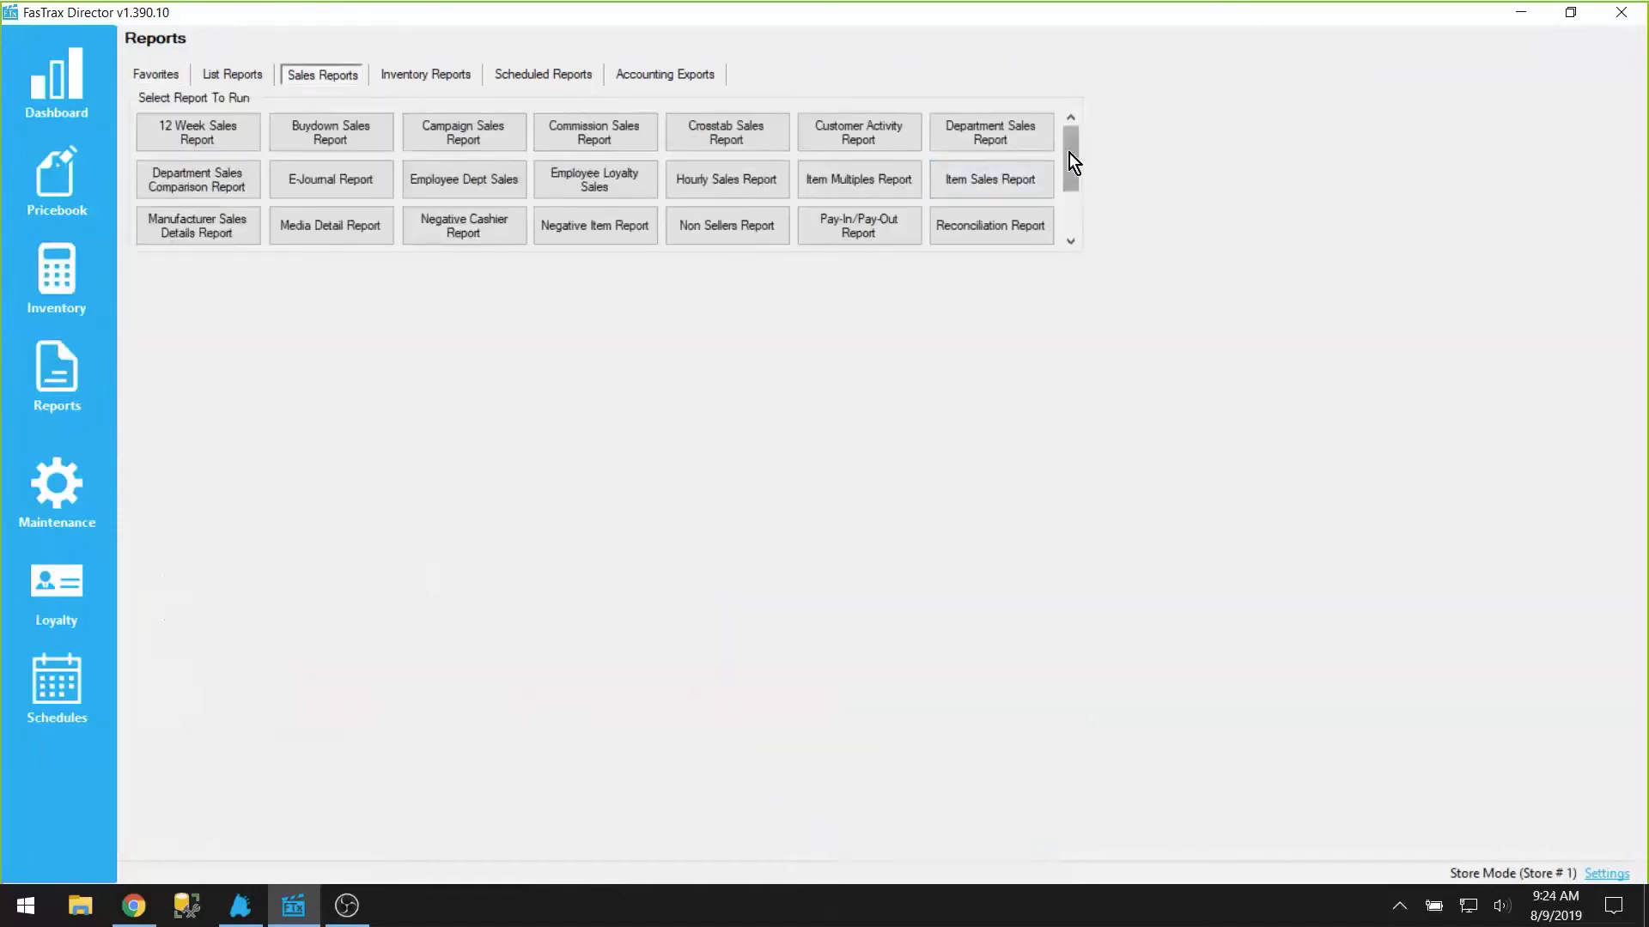
left_click_drag(1069, 153, 1074, 199)
left_click(997, 182)
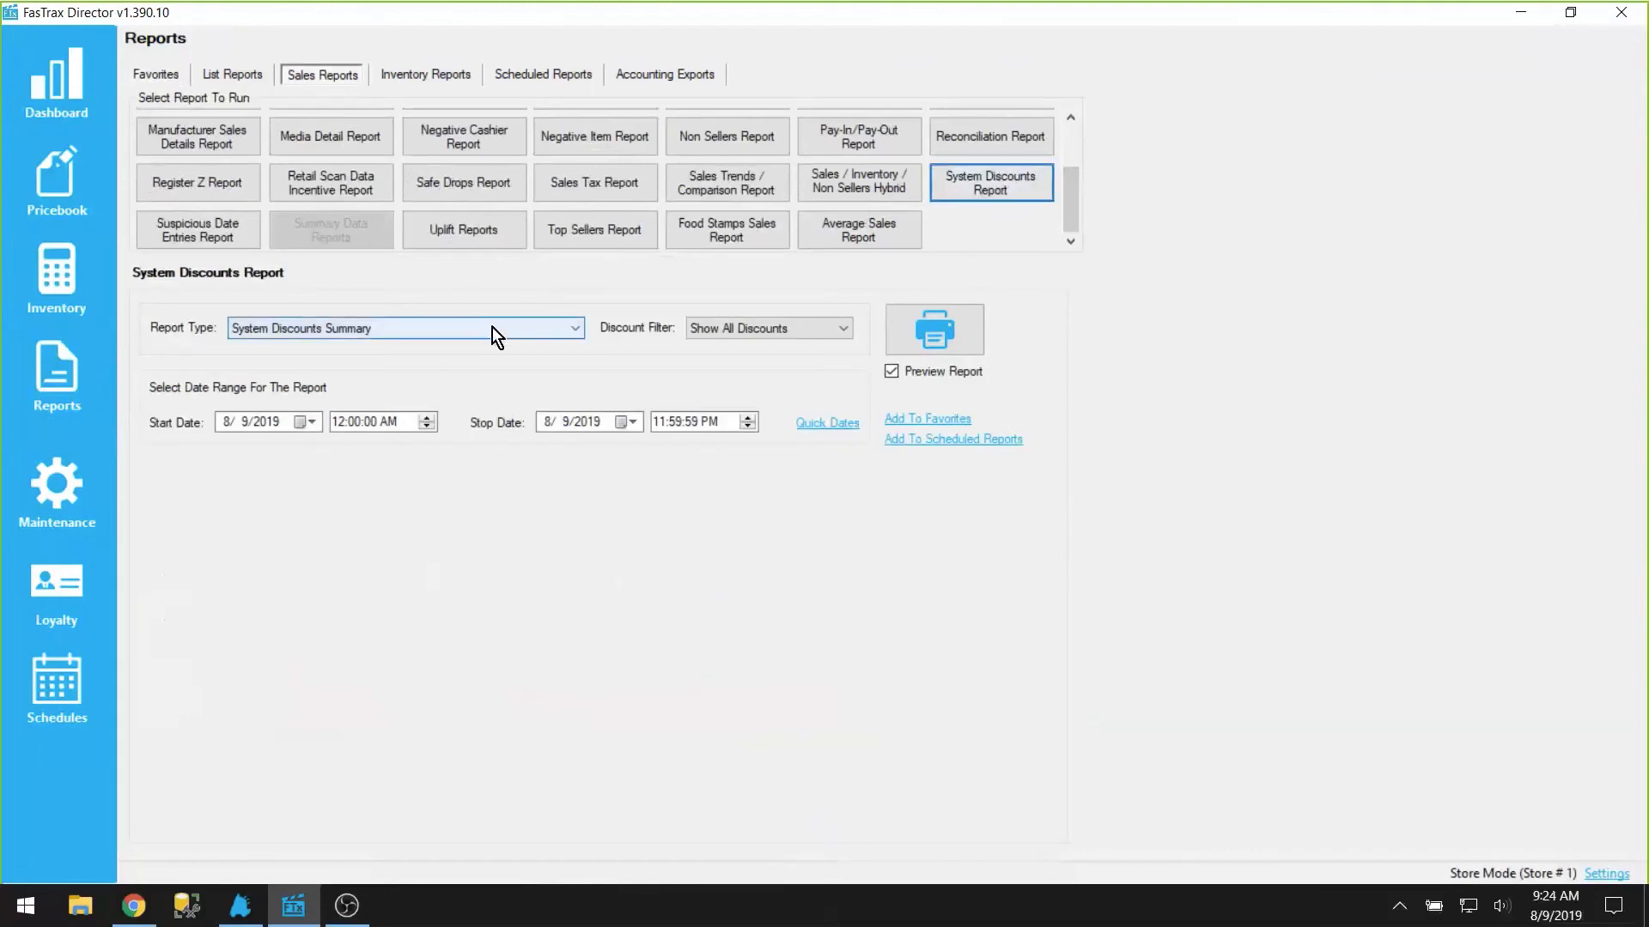
Set the report's discount filter to Filter By Discounts and look over the available report types, keeping System Discounts Summary
left_click(769, 331)
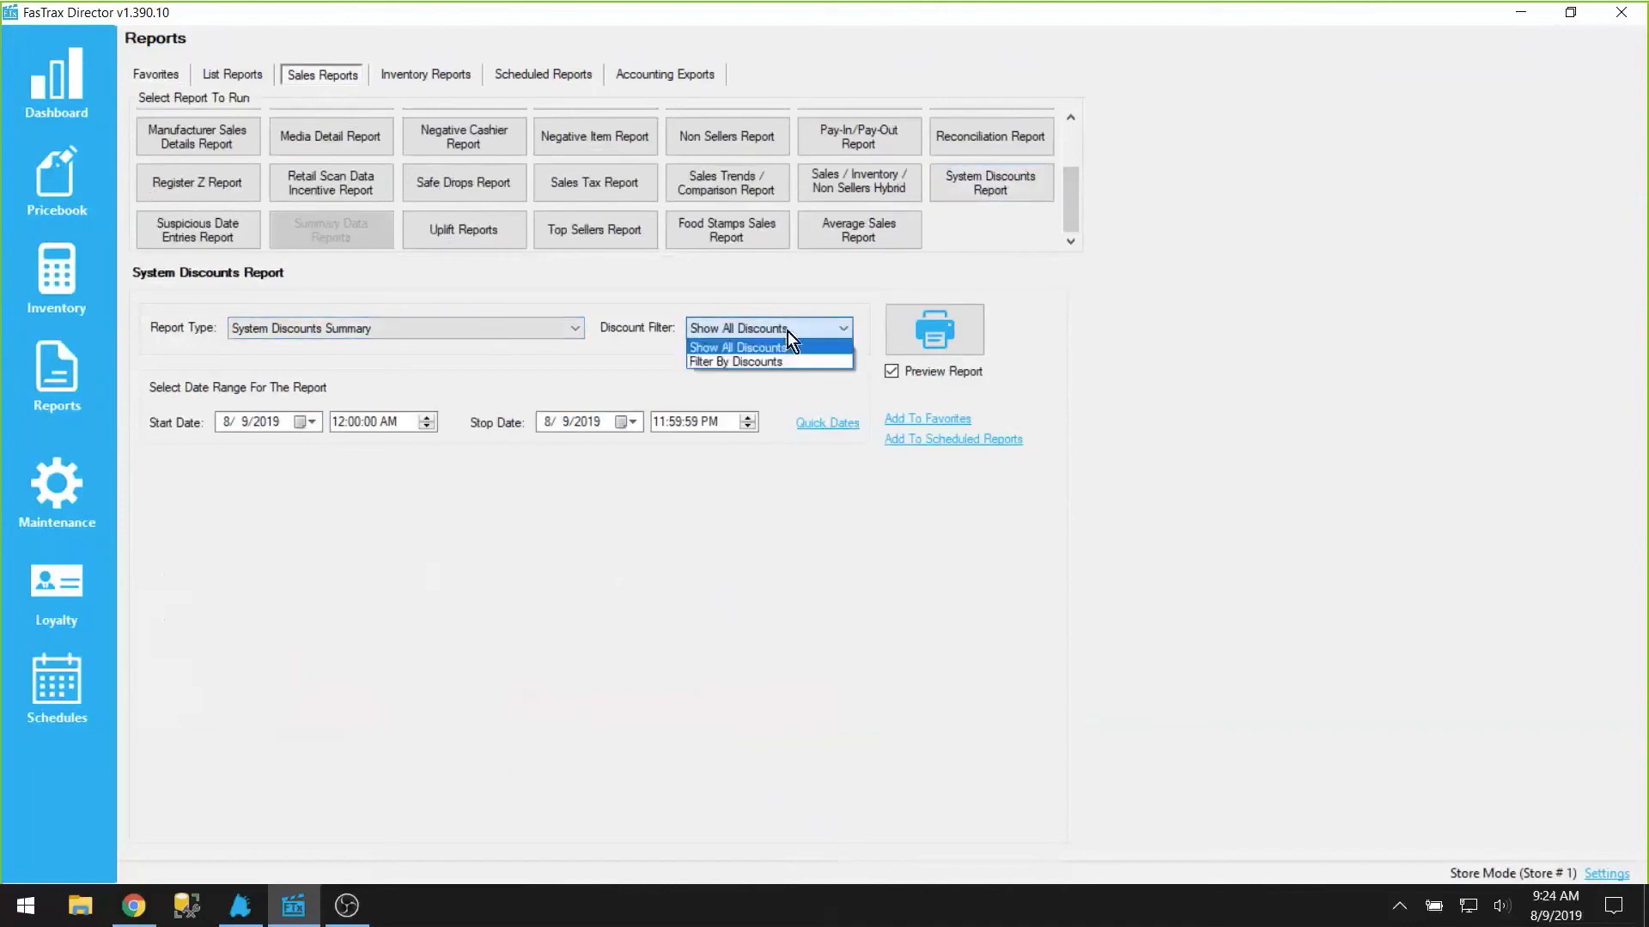
left_click(736, 361)
left_click(505, 338)
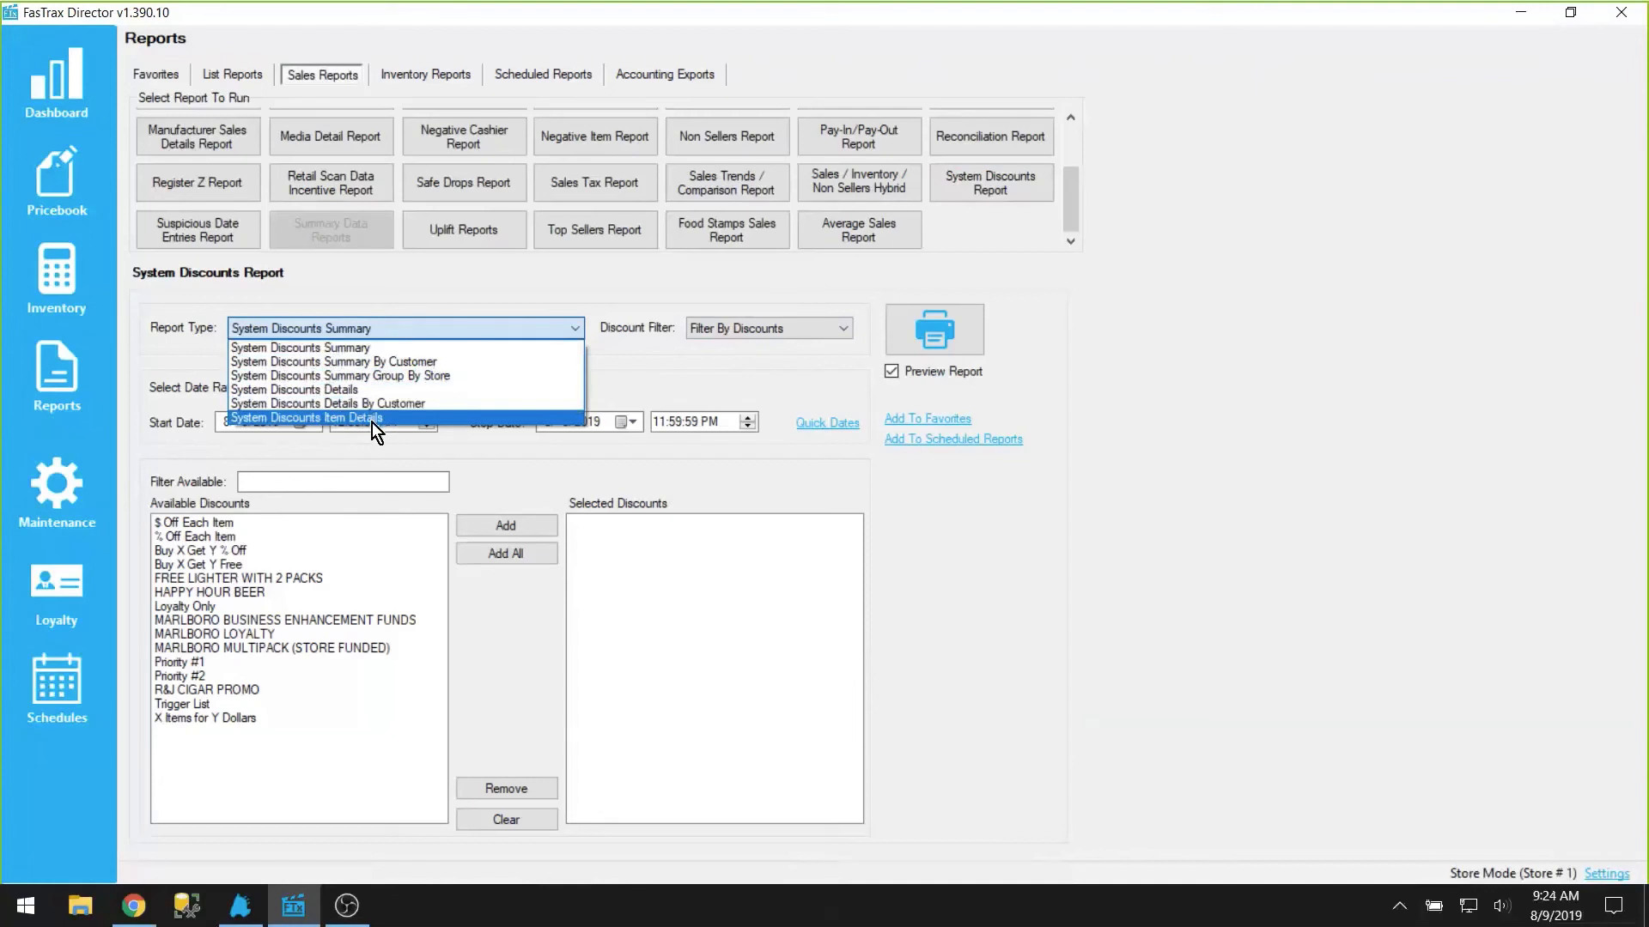
left_click(482, 327)
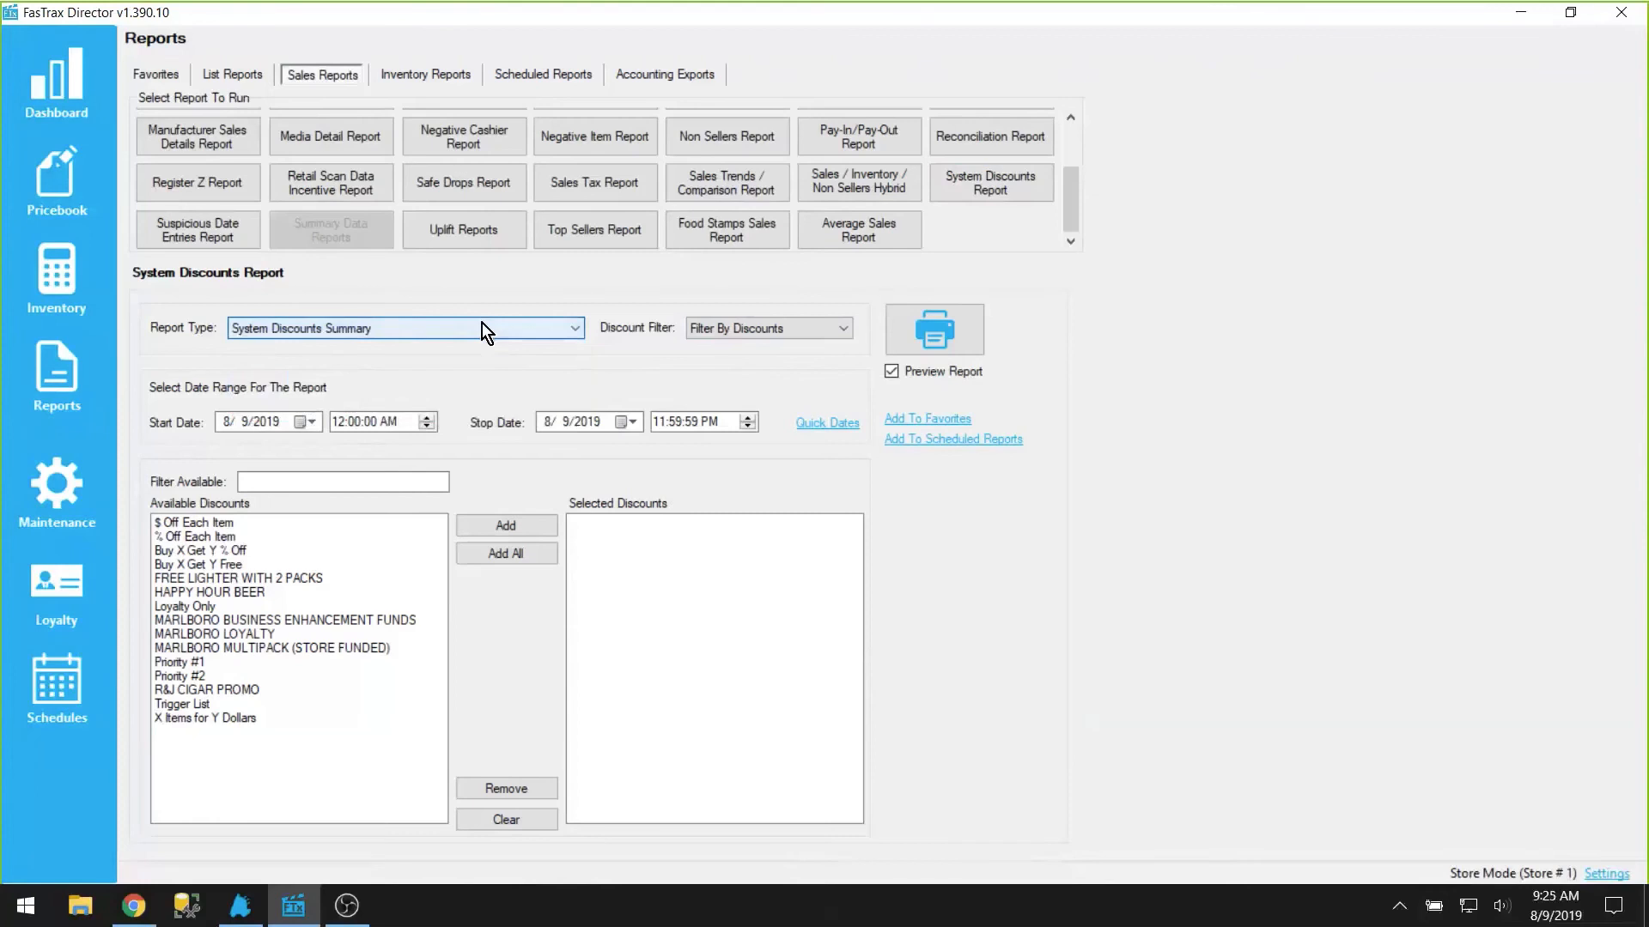
Examine the FREE BIC LIGHTER uplift's cashier message, trigger items and sell items in the pricebook, and close it without saving
left_click(91, 172)
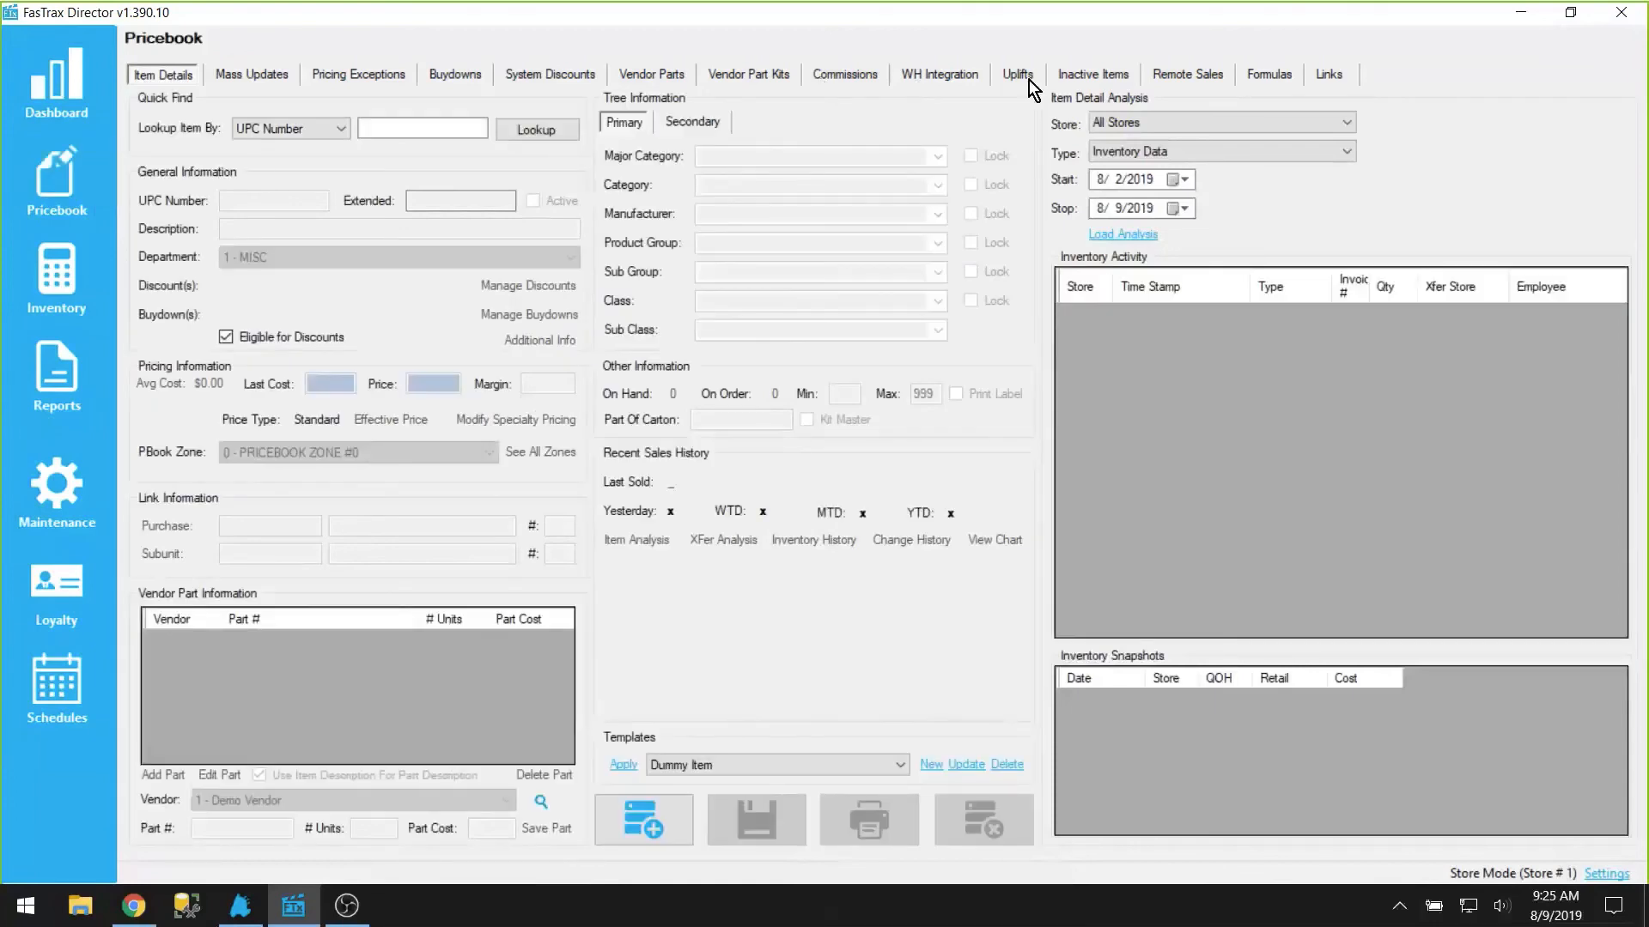
left_click(1027, 78)
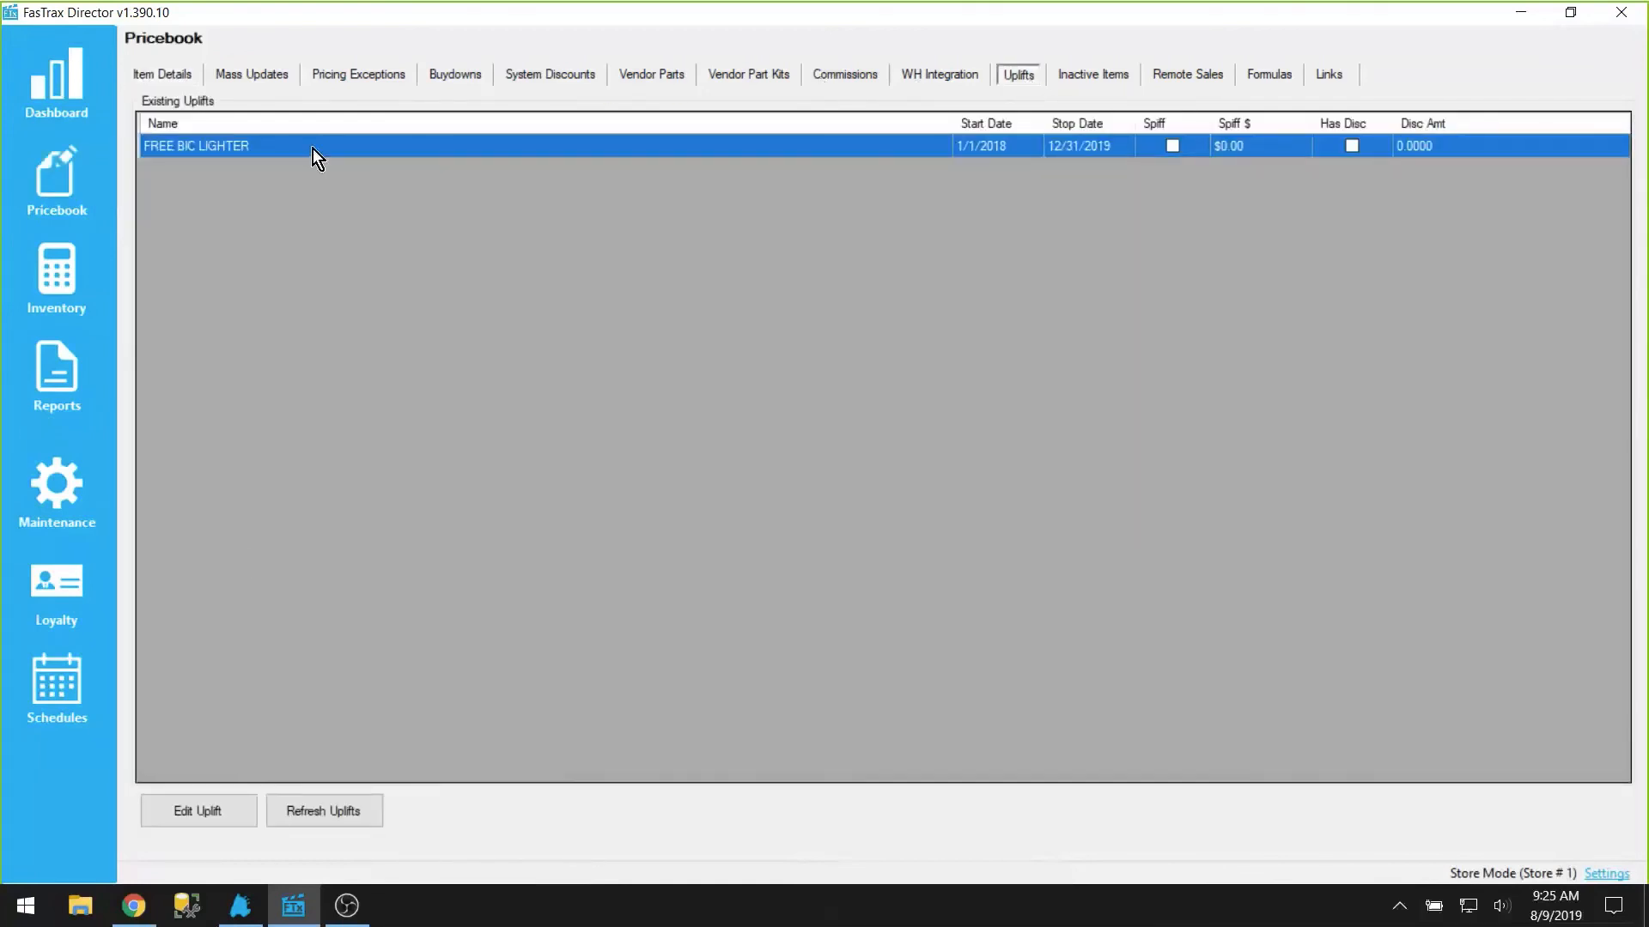
left_click(198, 809)
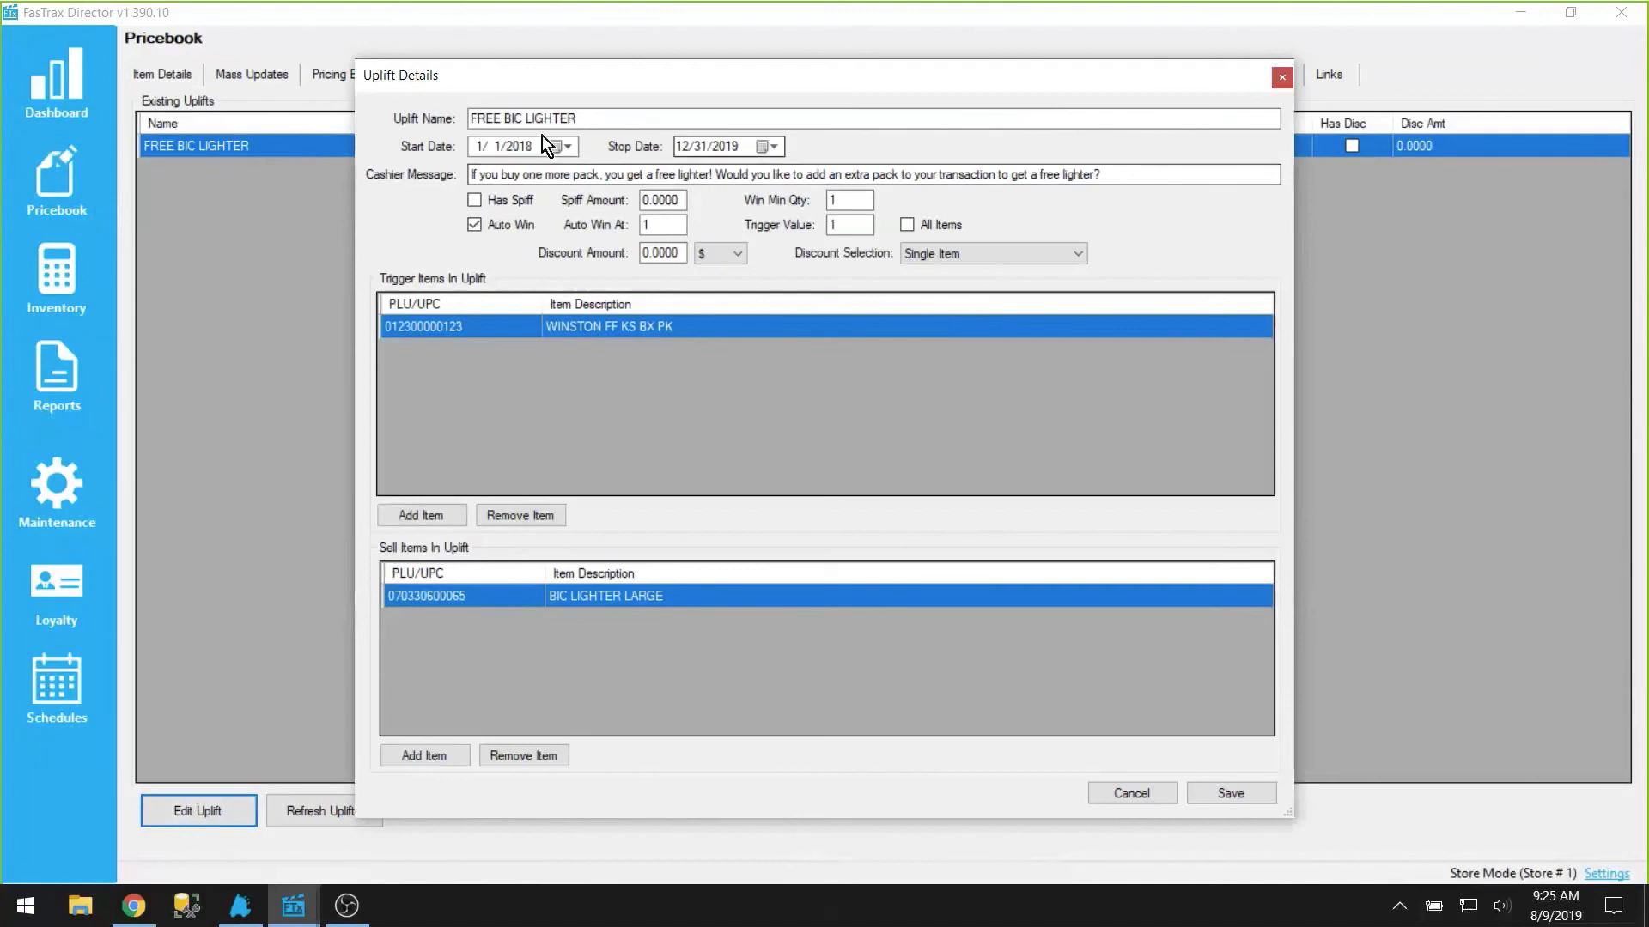
left_click_drag(1108, 175, 391, 186)
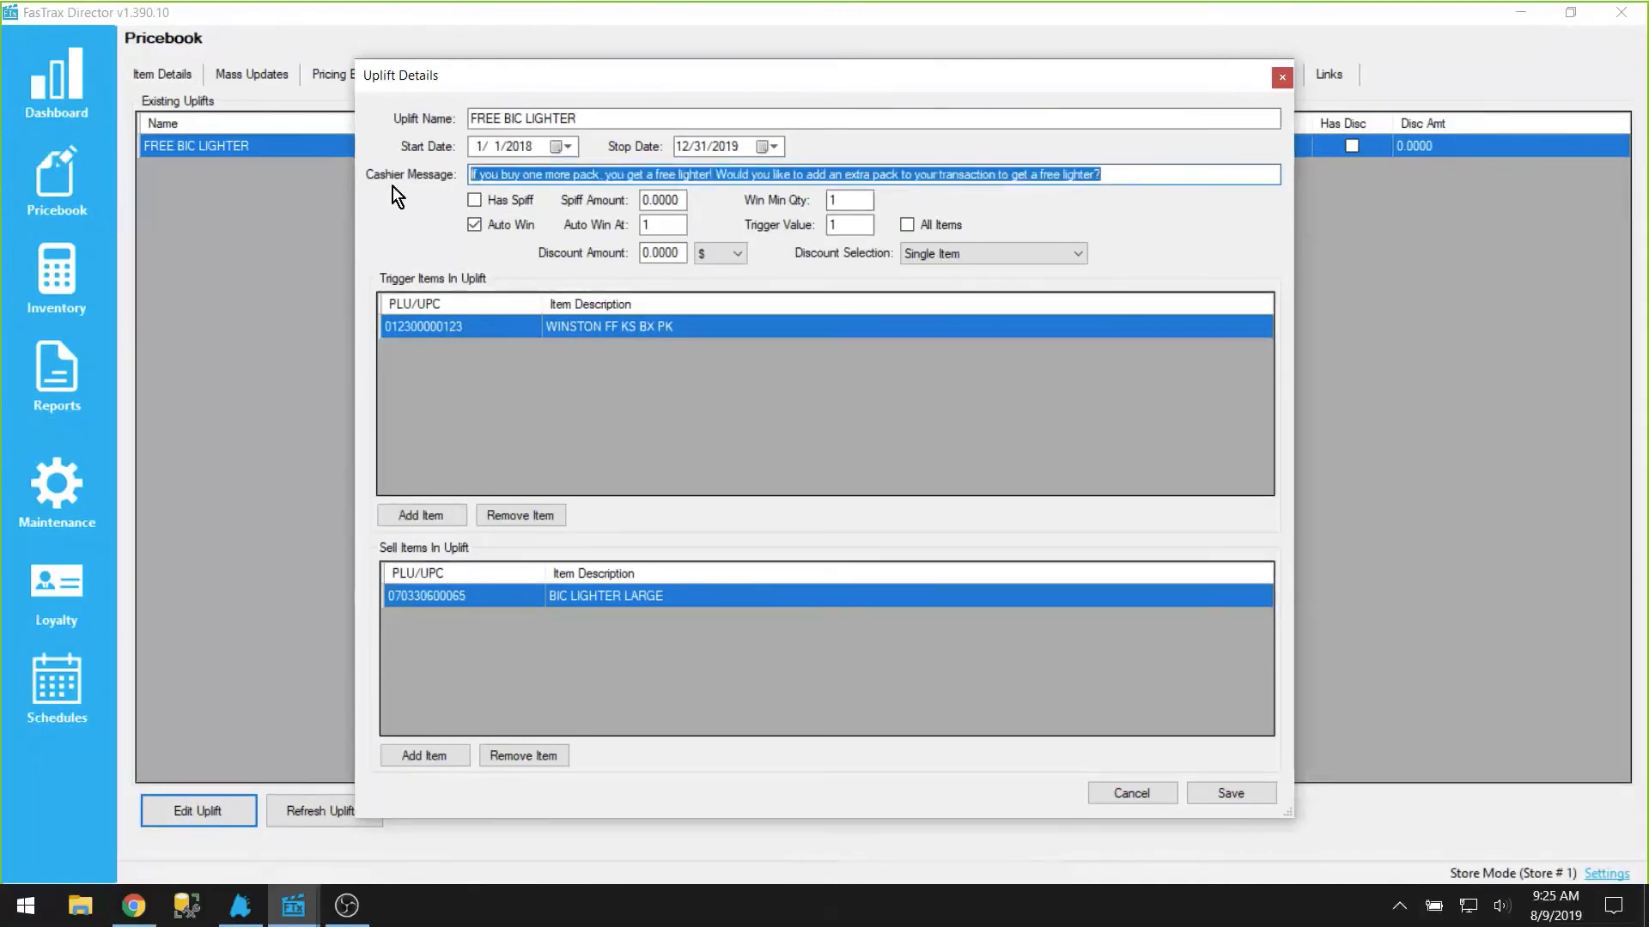
left_click(453, 331)
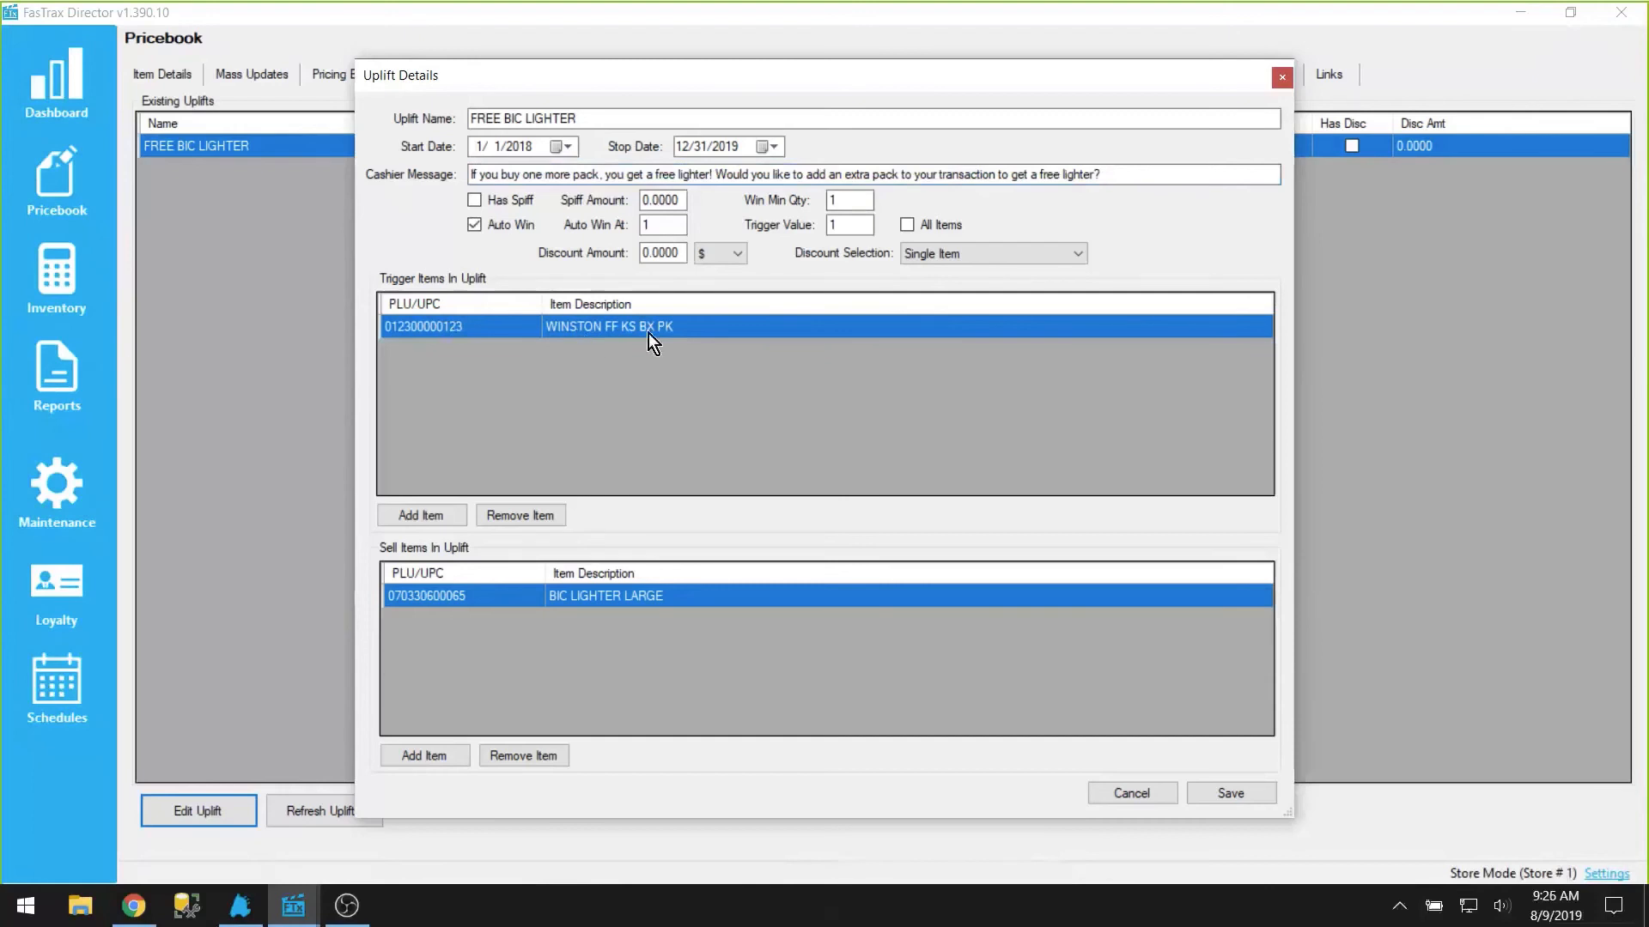
left_click_drag(1101, 170, 337, 149)
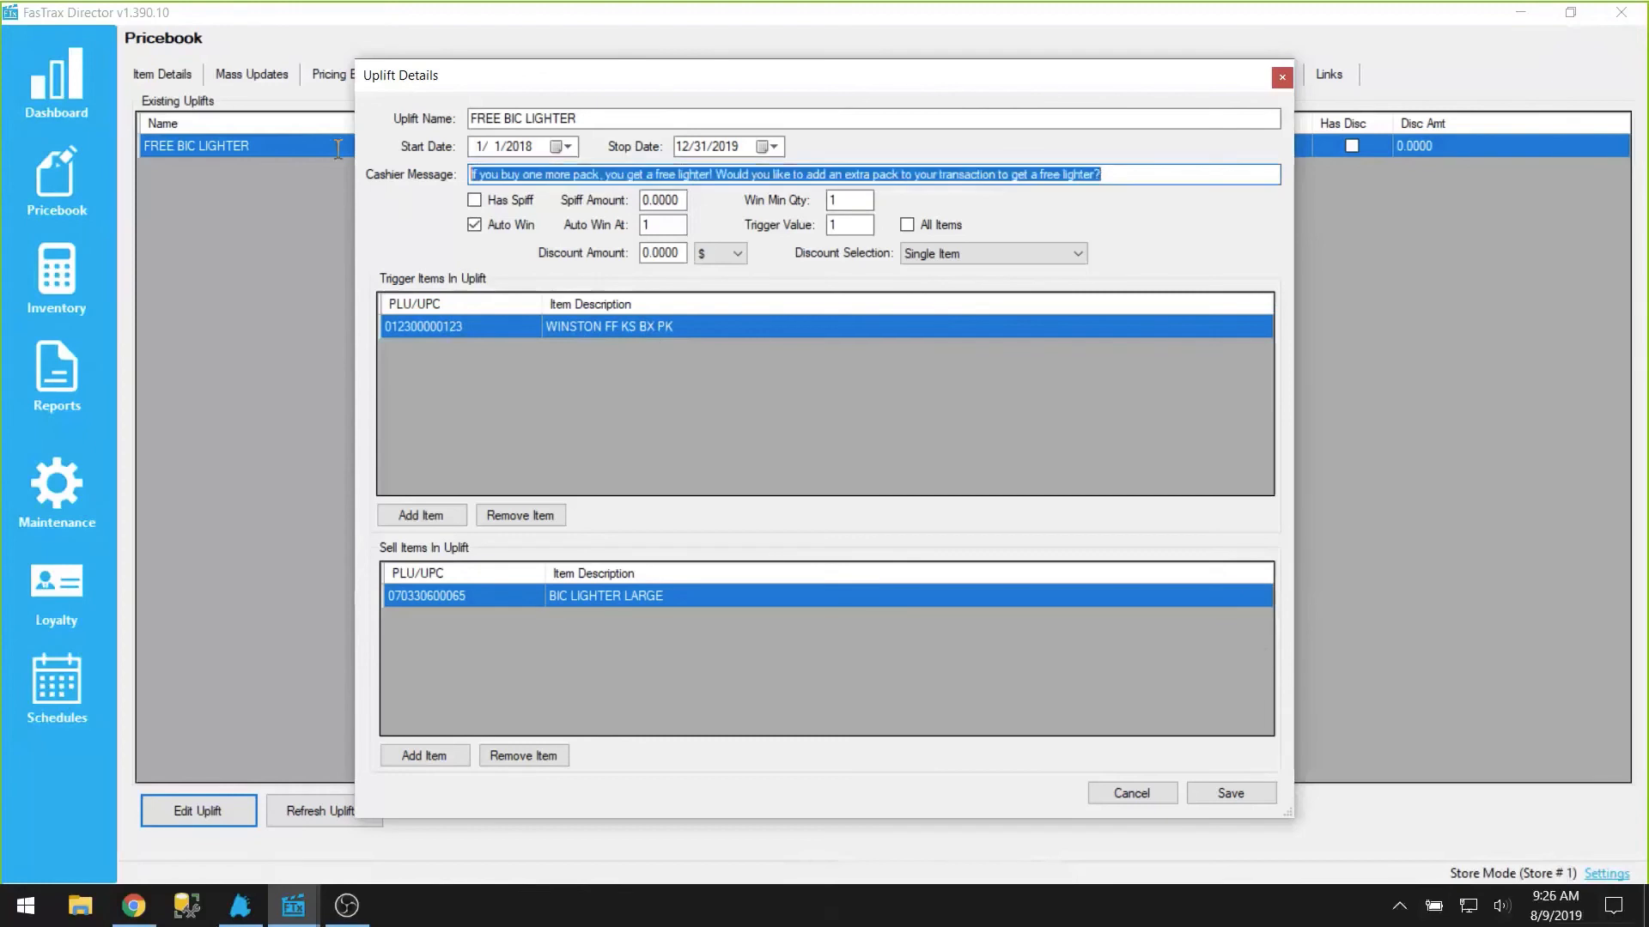
left_click(1123, 177)
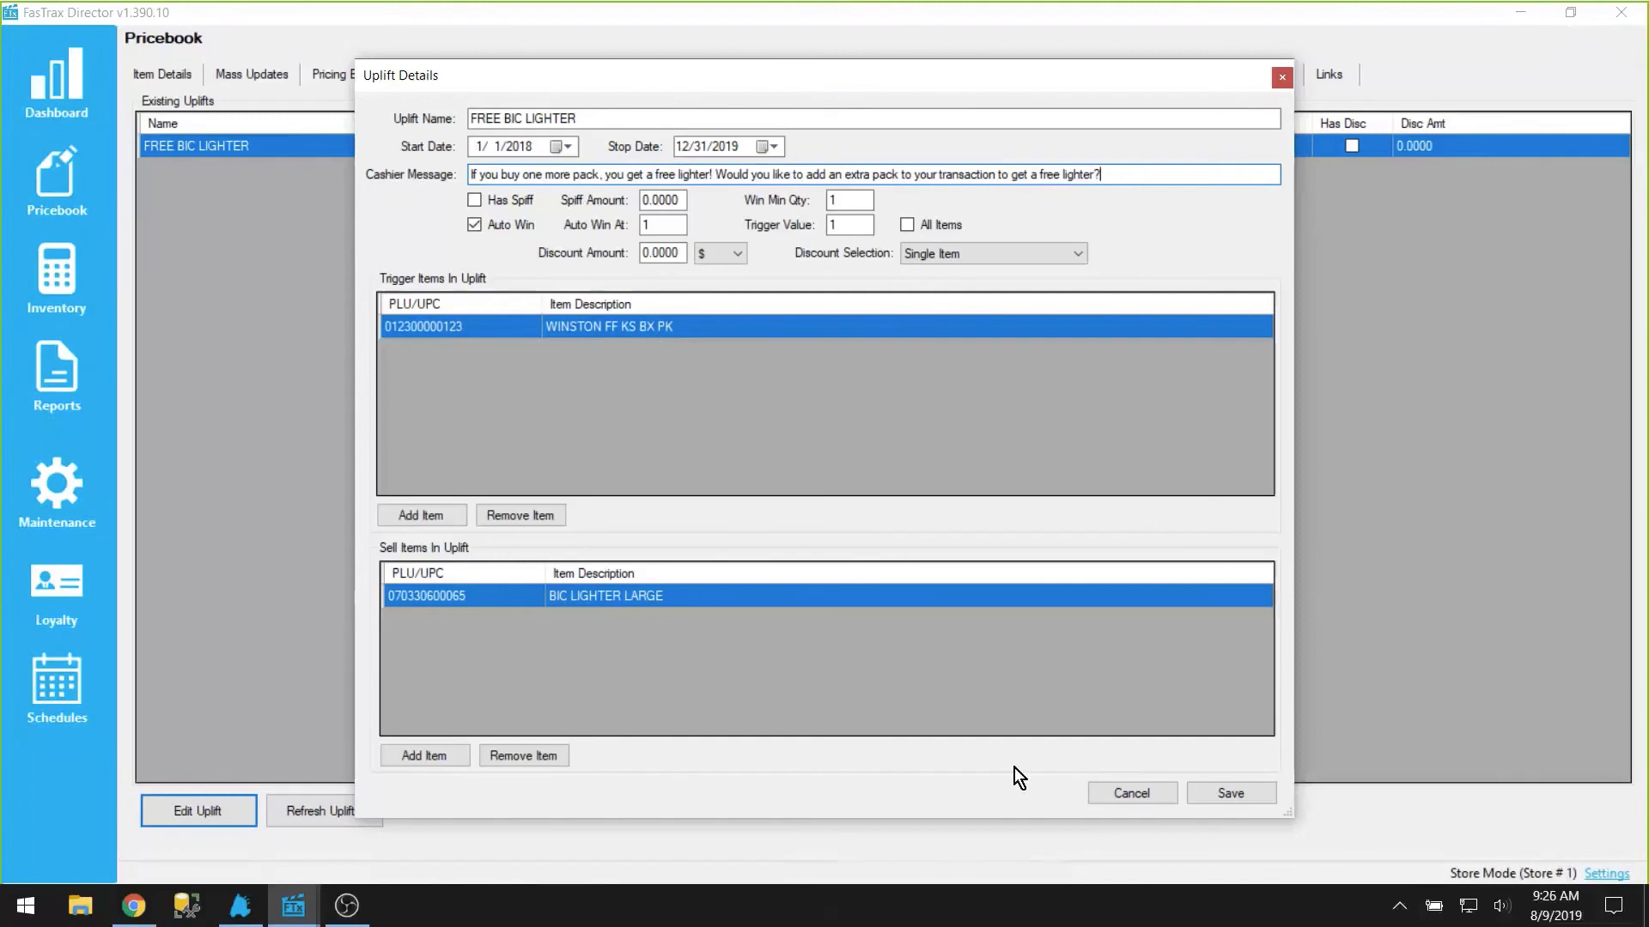
left_click(1126, 792)
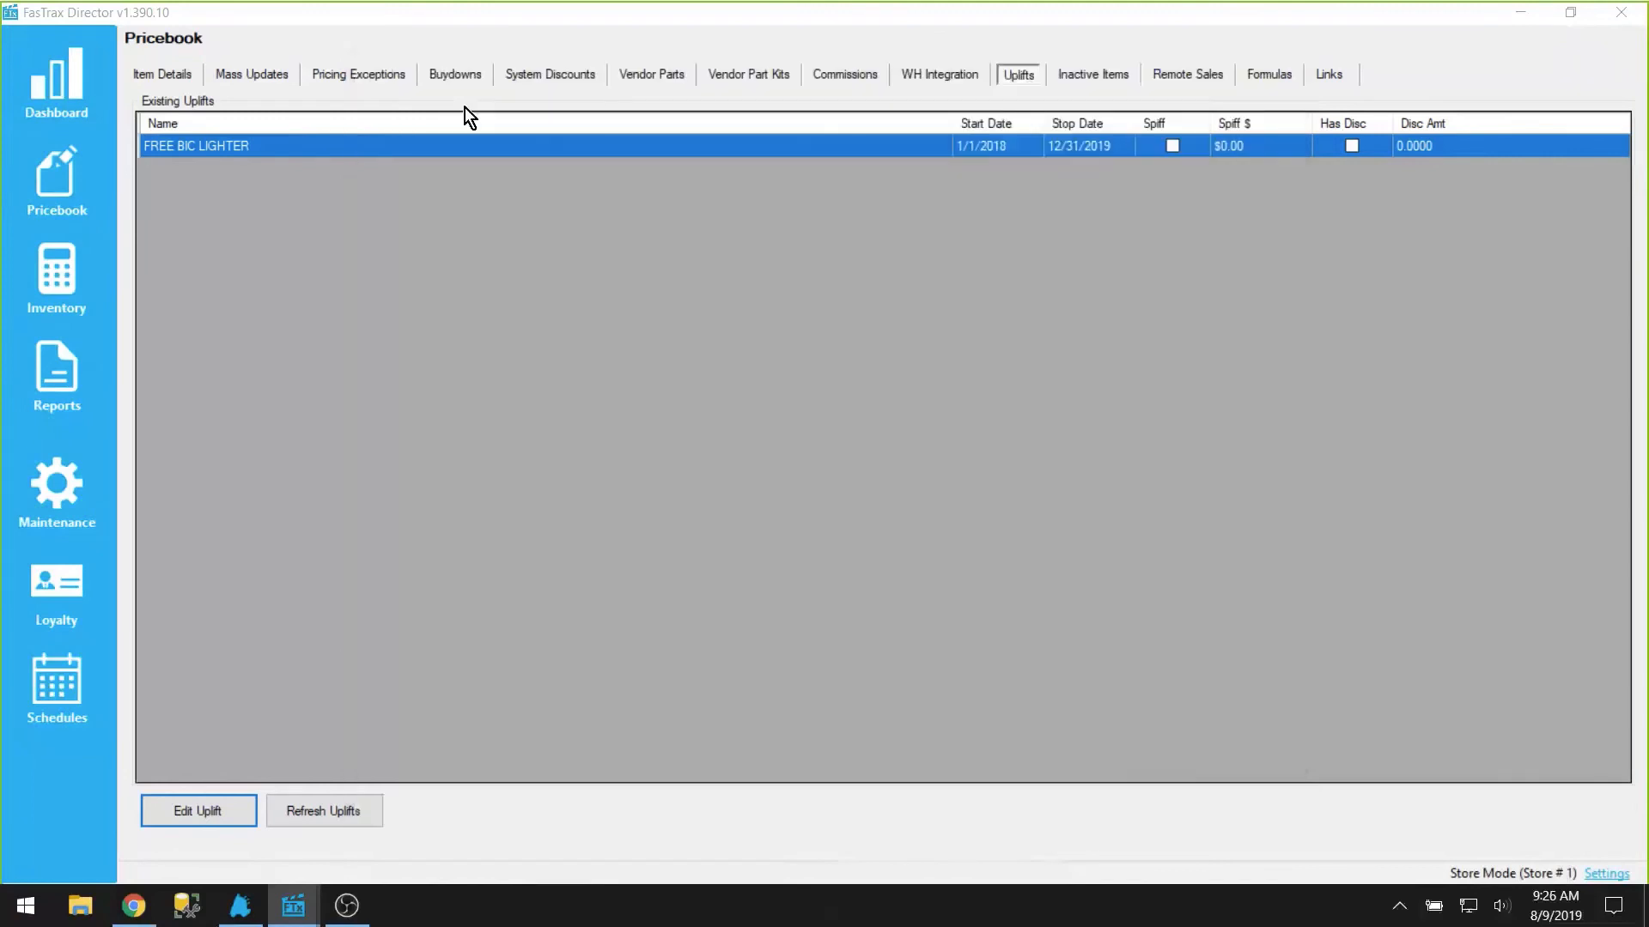
Save the FREE LIGHTER WITH 2 PACKS system discount with stop date 12/31/2019 and reload its details
left_click(560, 72)
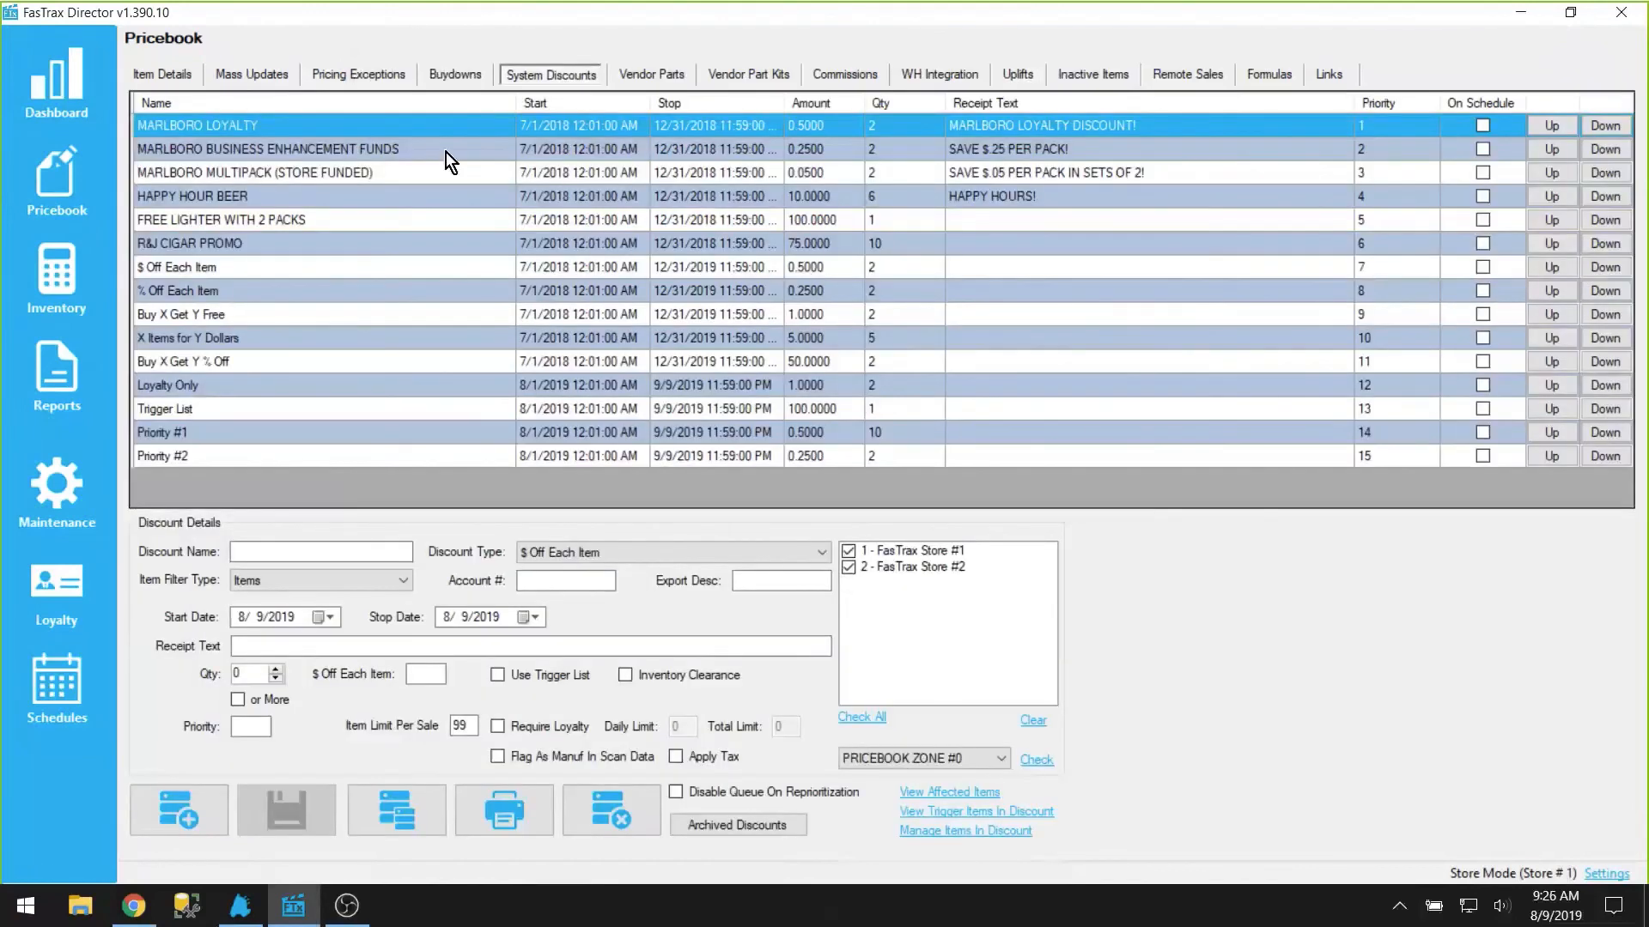
left_click(298, 219)
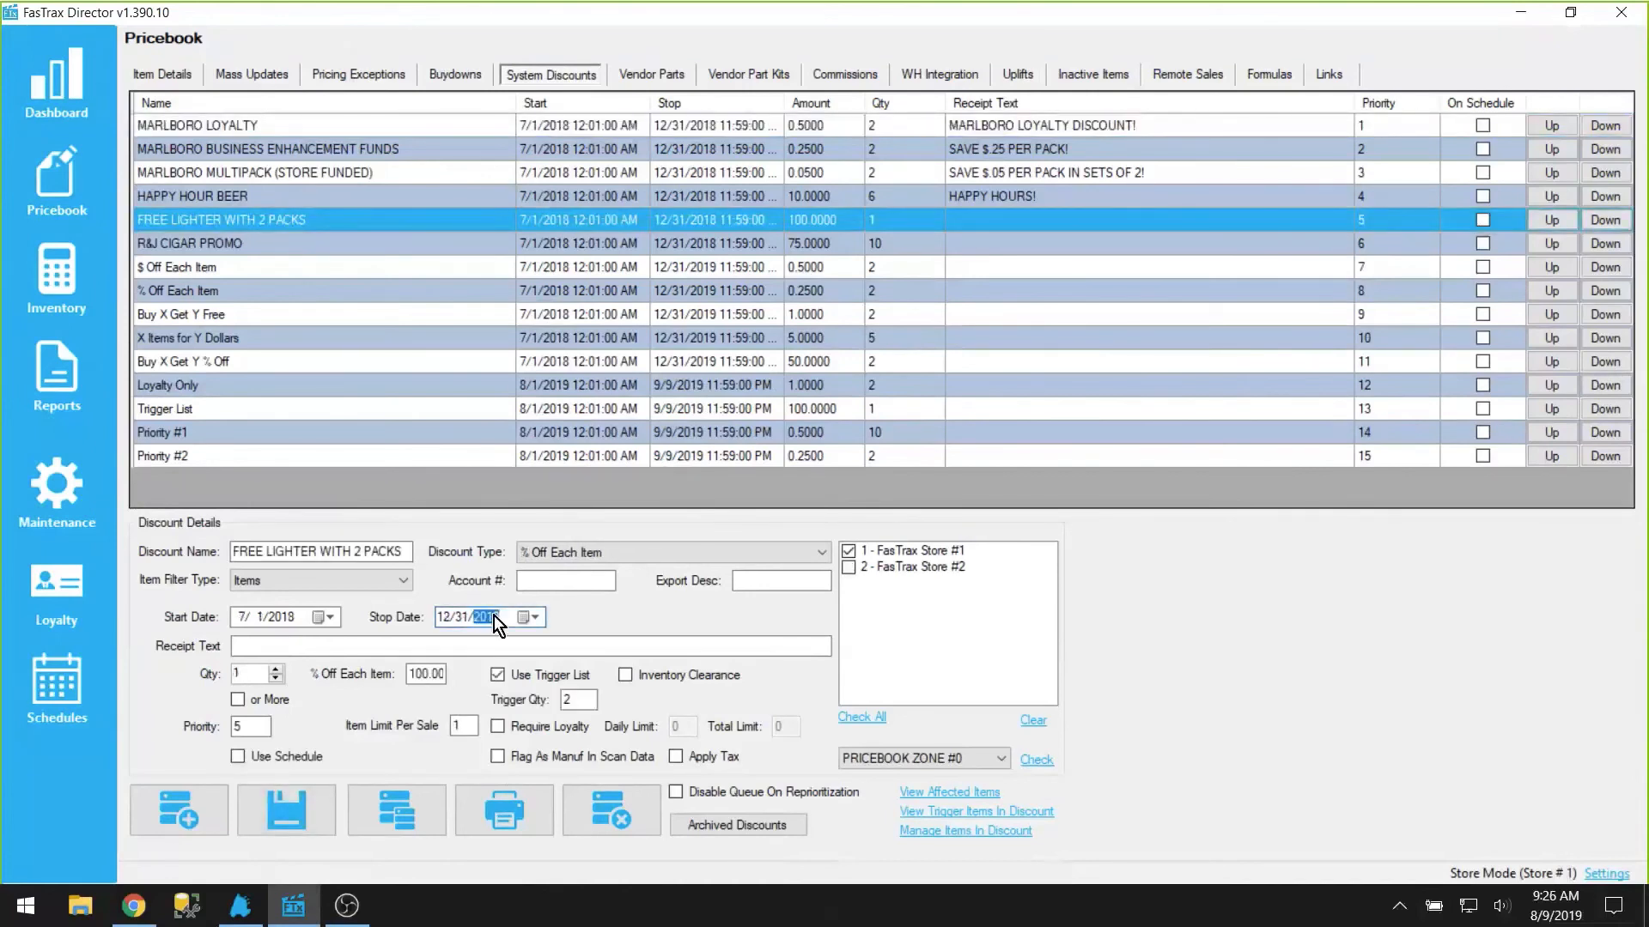
left_click(297, 796)
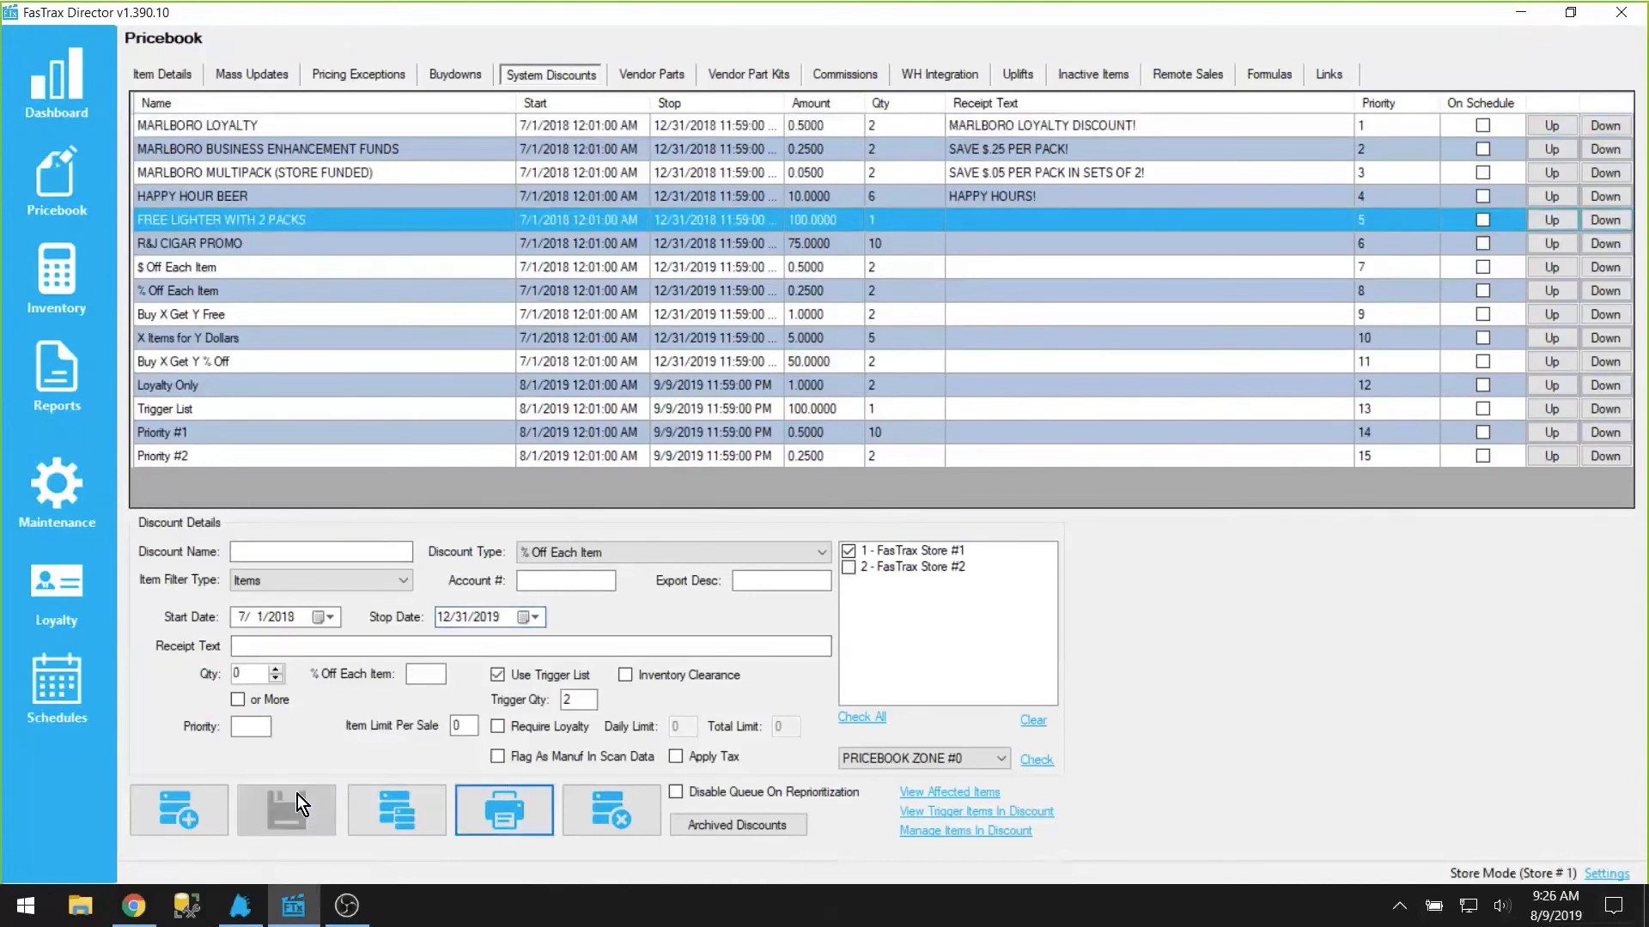
left_click(215, 218)
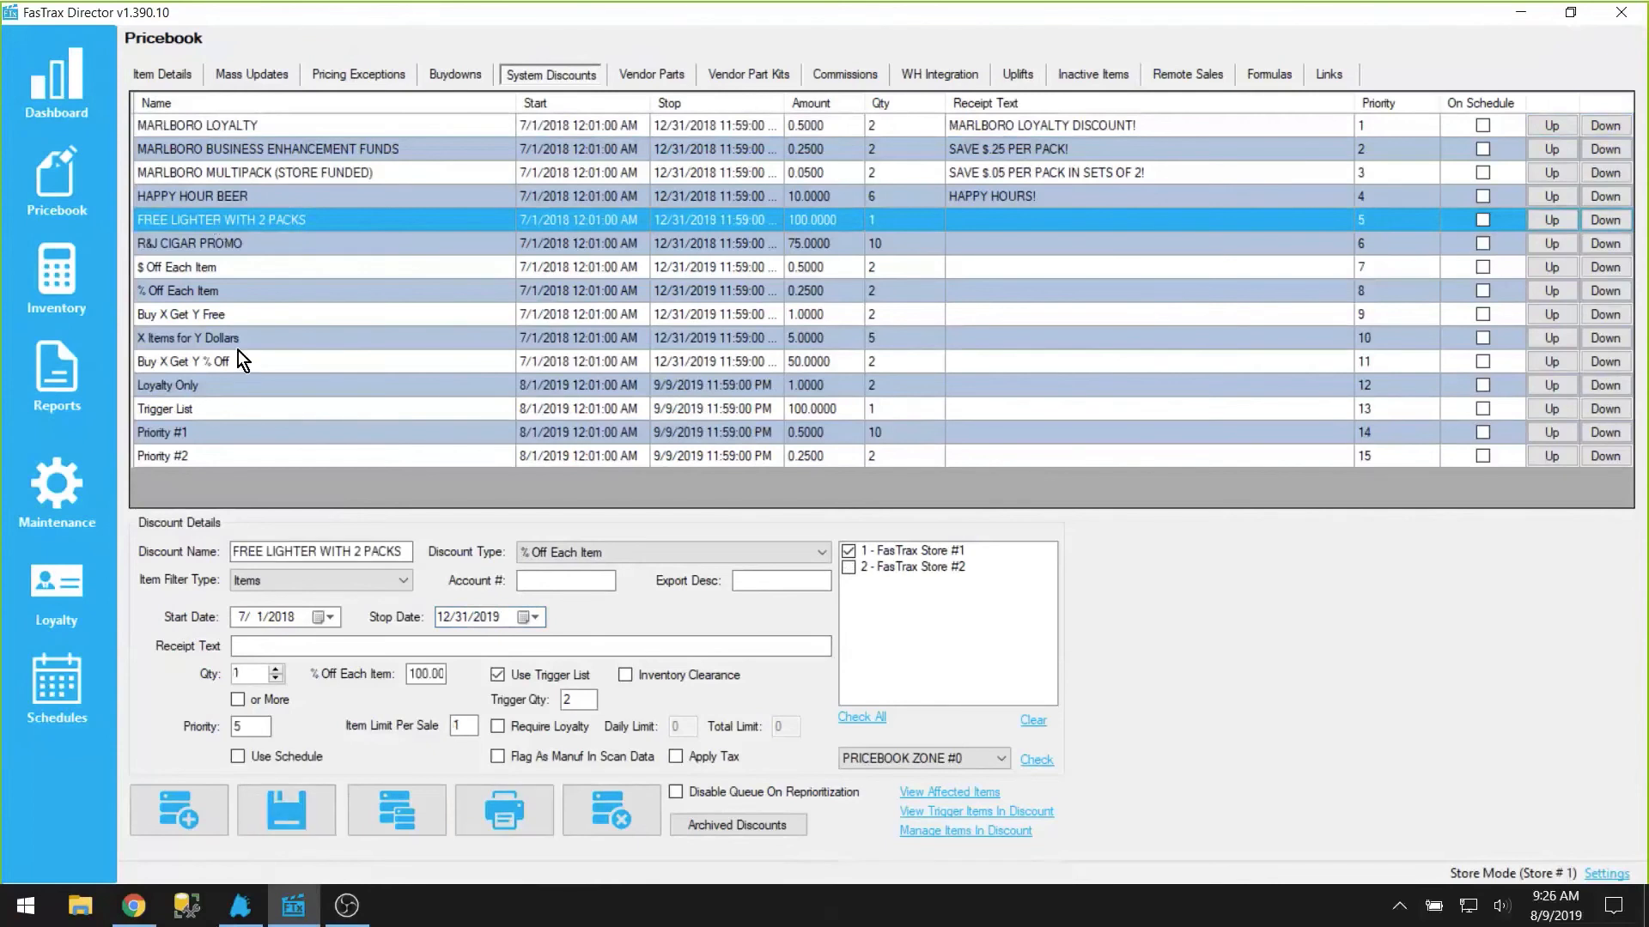
Examine the affected items and the items included in the FREE LIGHTER WITH 2 PACKS discount, along with its quantity and percent off
left_click(249, 677)
left_click(987, 793)
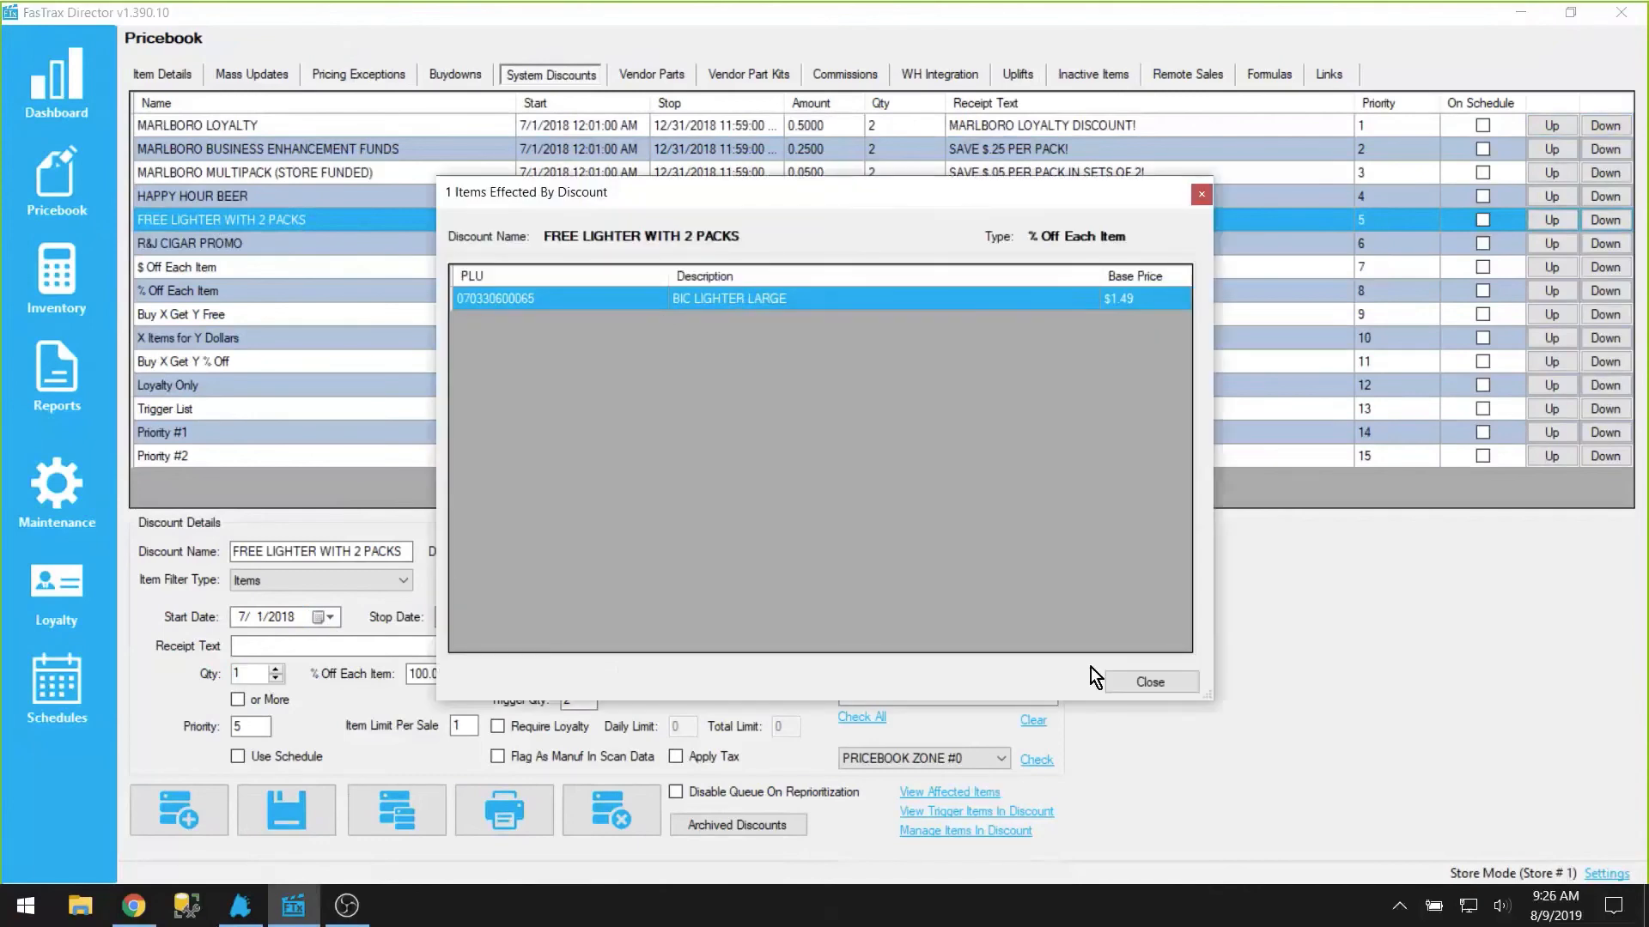
left_click(1137, 676)
left_click(409, 673)
left_click(977, 833)
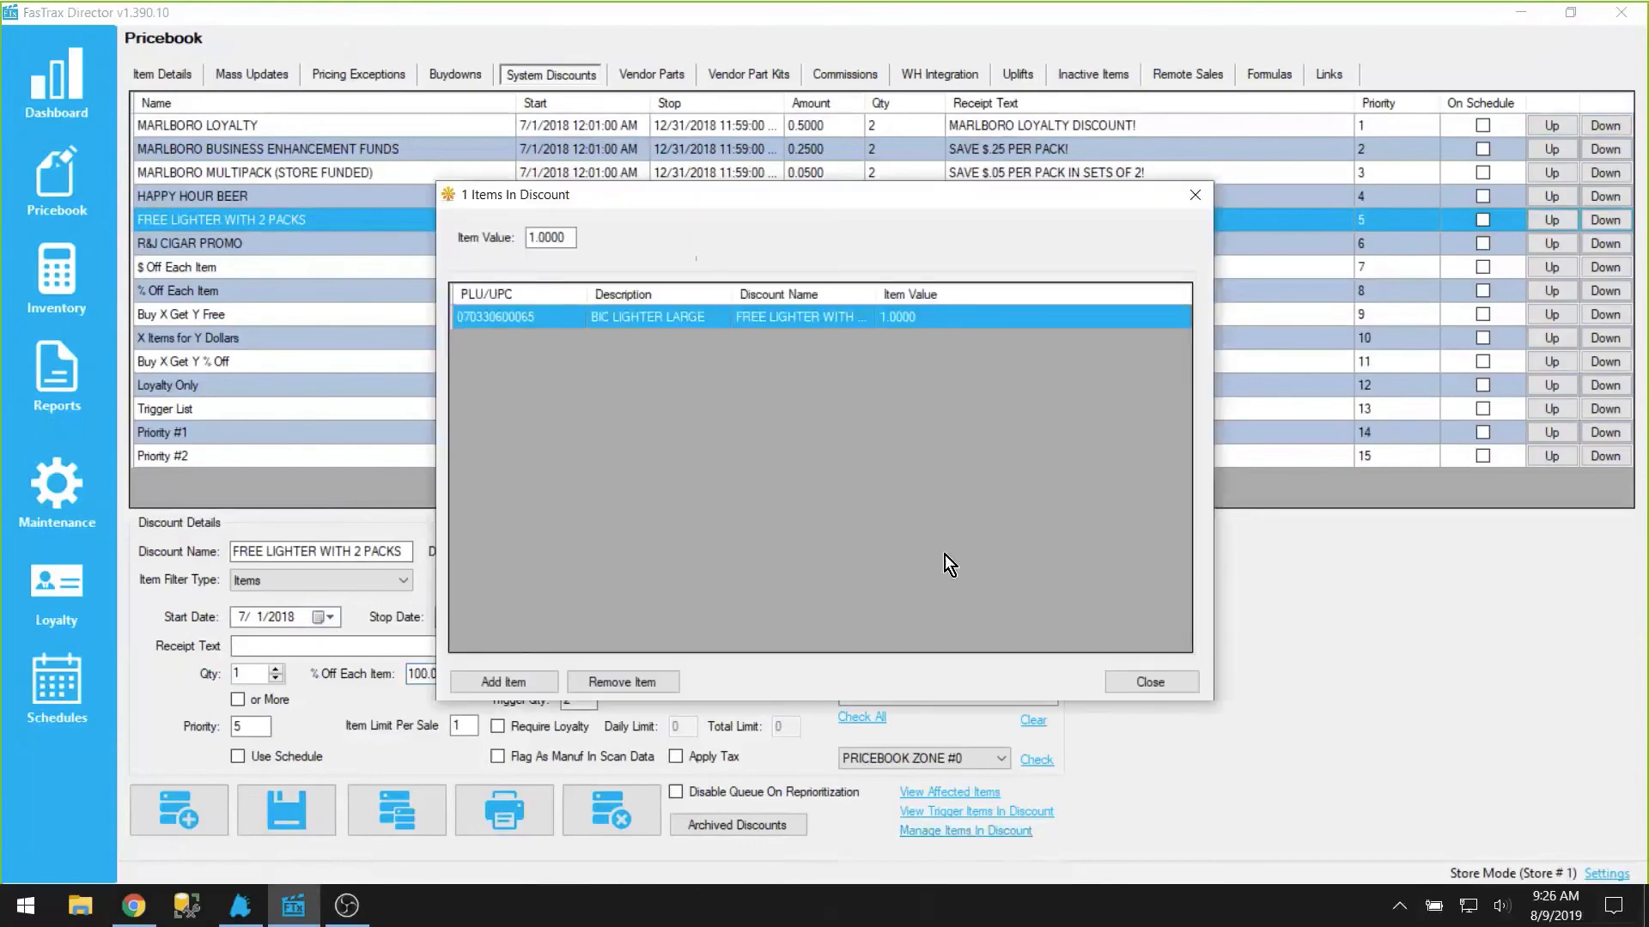
left_click(1149, 678)
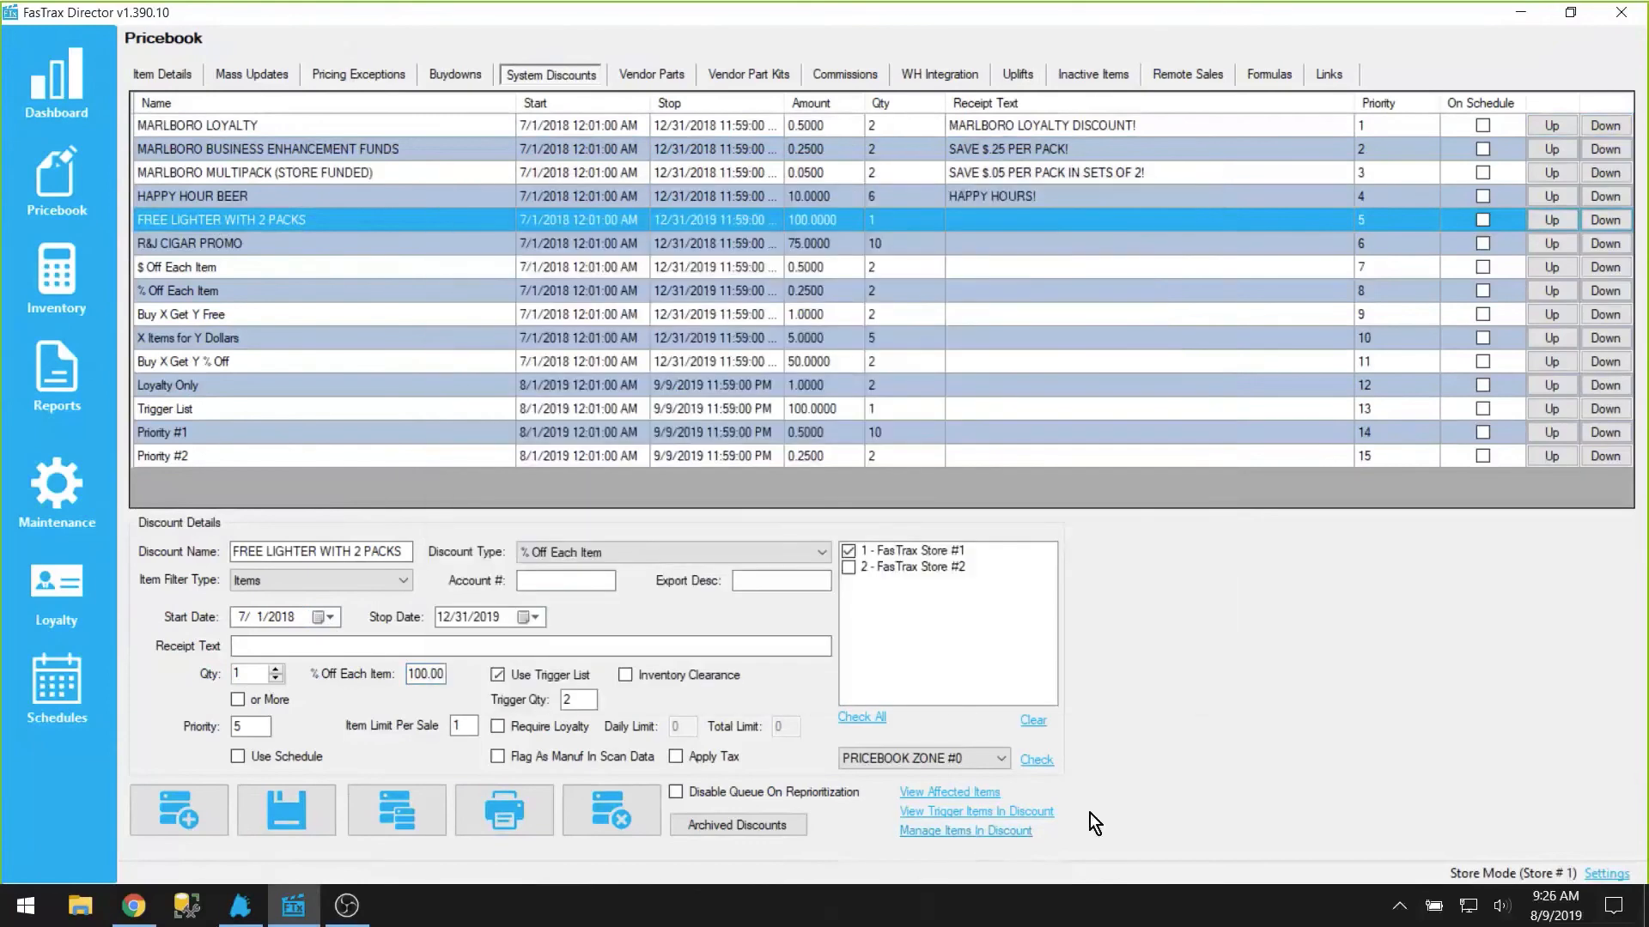
left_click(979, 792)
left_click(1149, 681)
Review the trigger items and the trigger quantity of the FREE LIGHTER WITH 2 PACKS discount
left_click(977, 812)
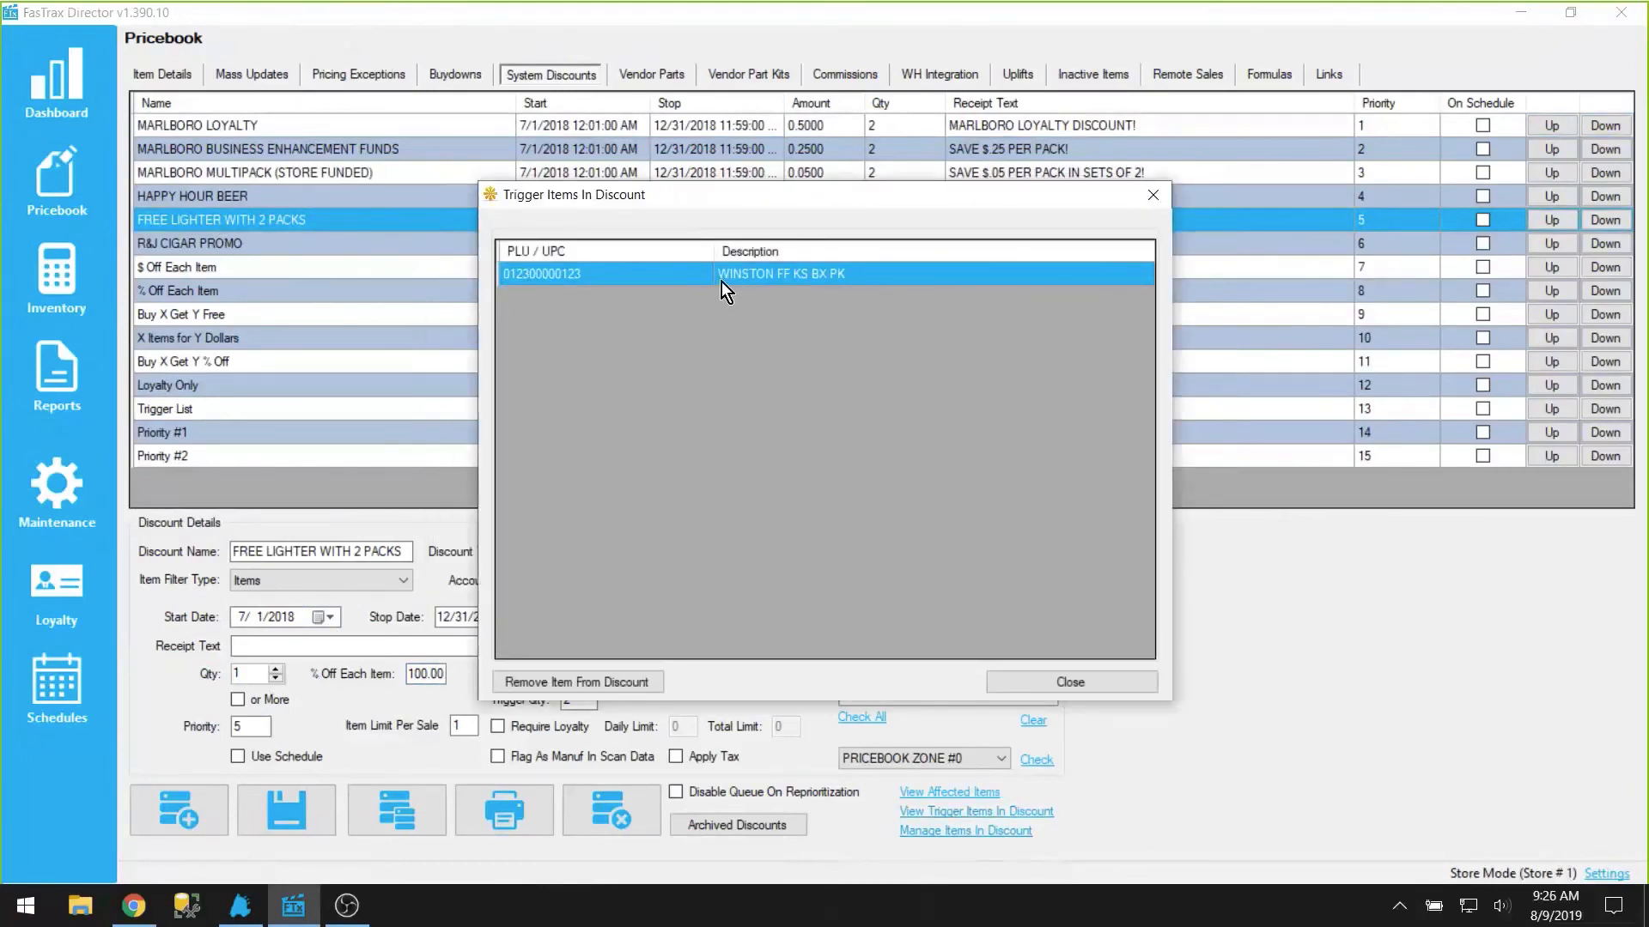
left_click(1046, 682)
left_click_drag(585, 701, 536, 703)
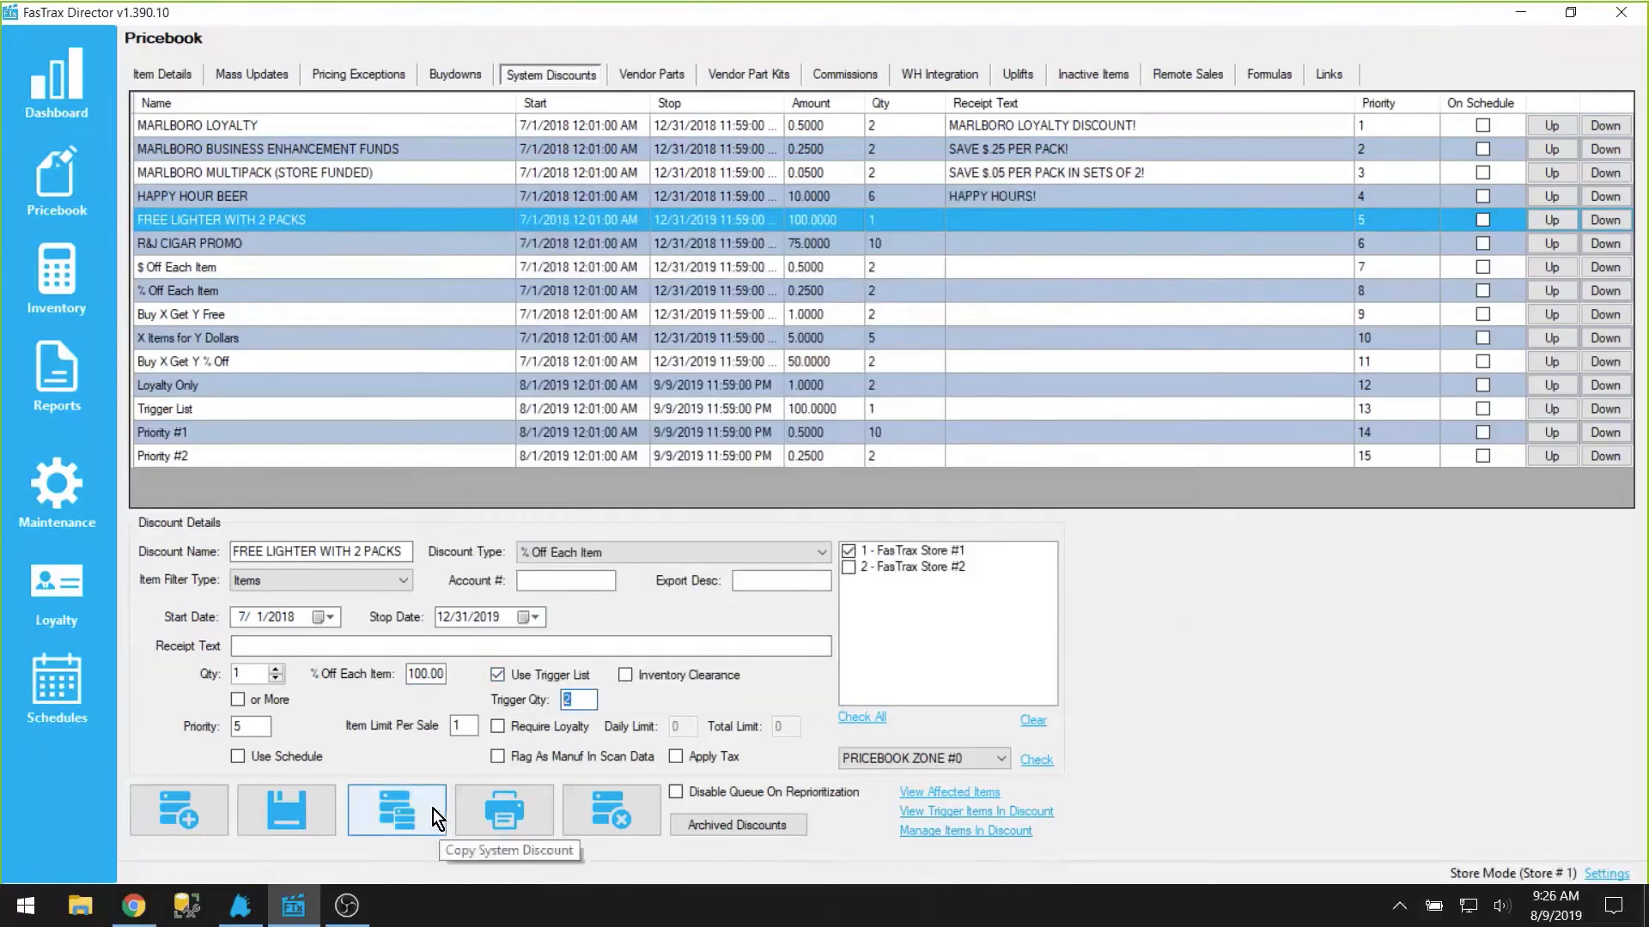
Switch to the point of sale, ring up one WINSTON FF KS pack with the customer's age visually verified, and subtotal the sale
left_click(257, 915)
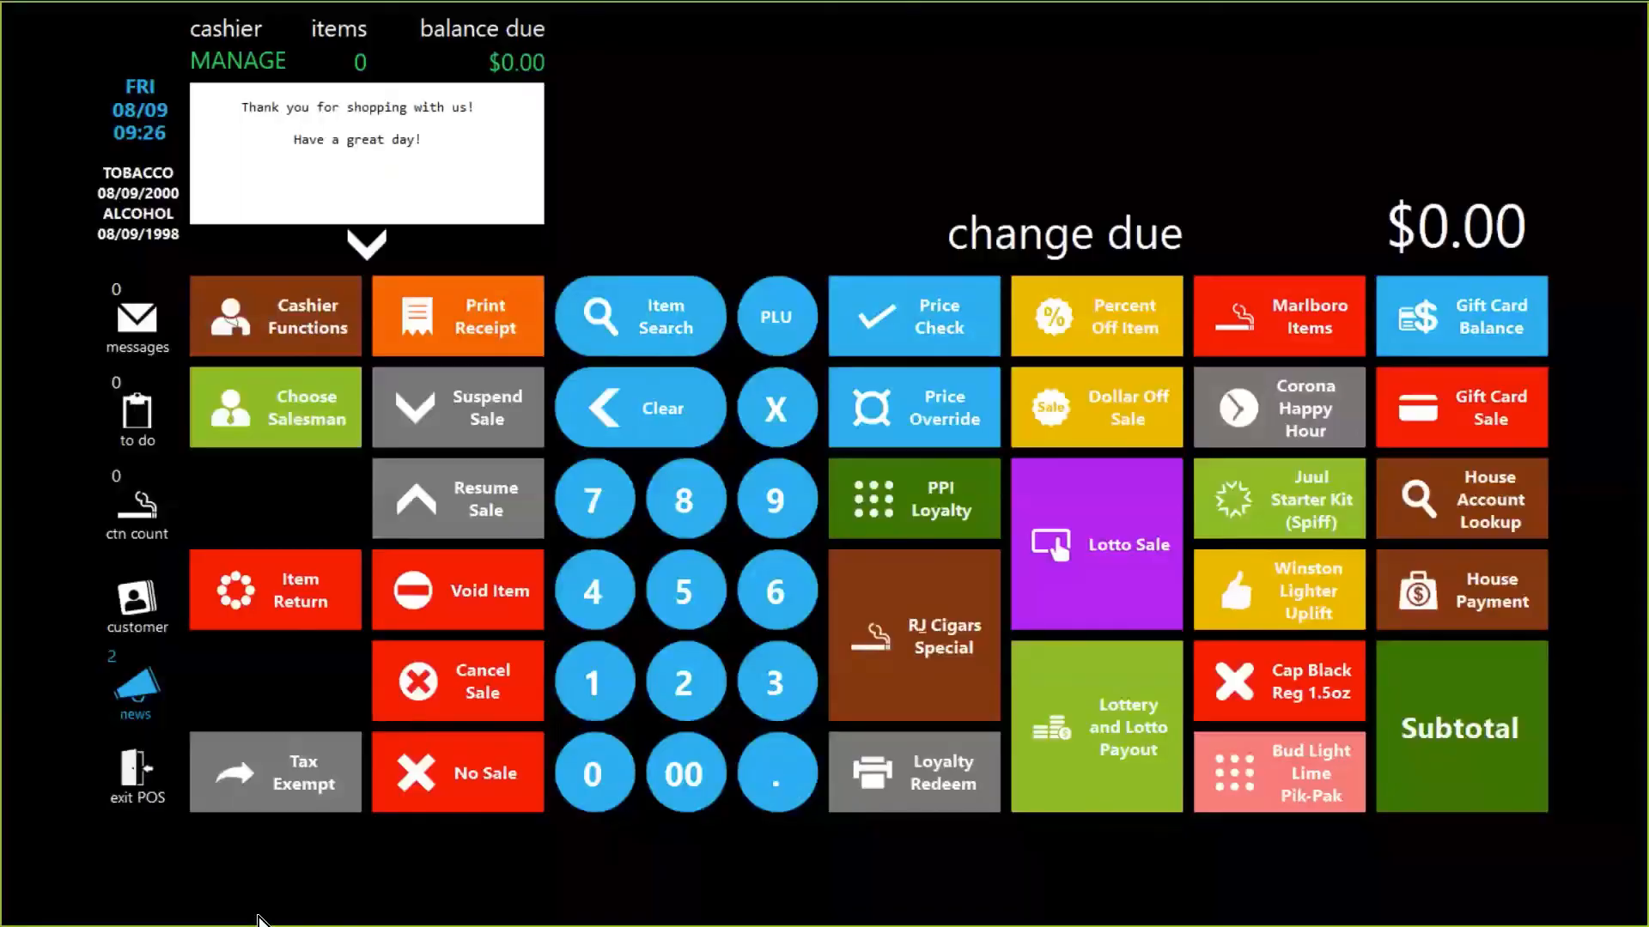
left_click(1334, 584)
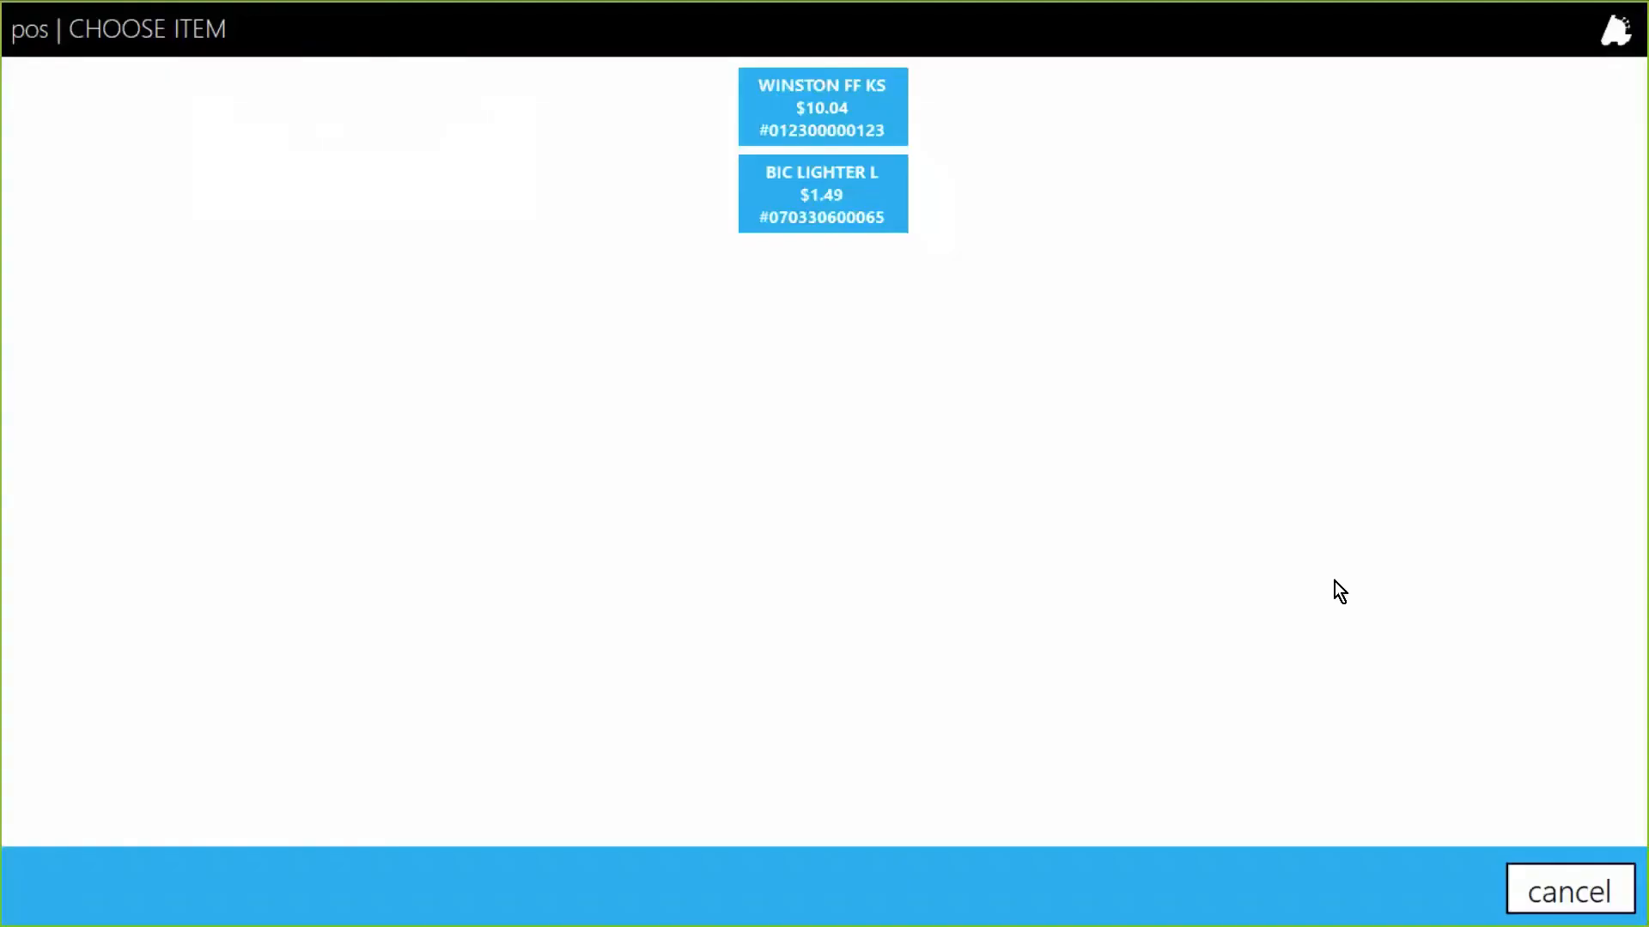
left_click(895, 106)
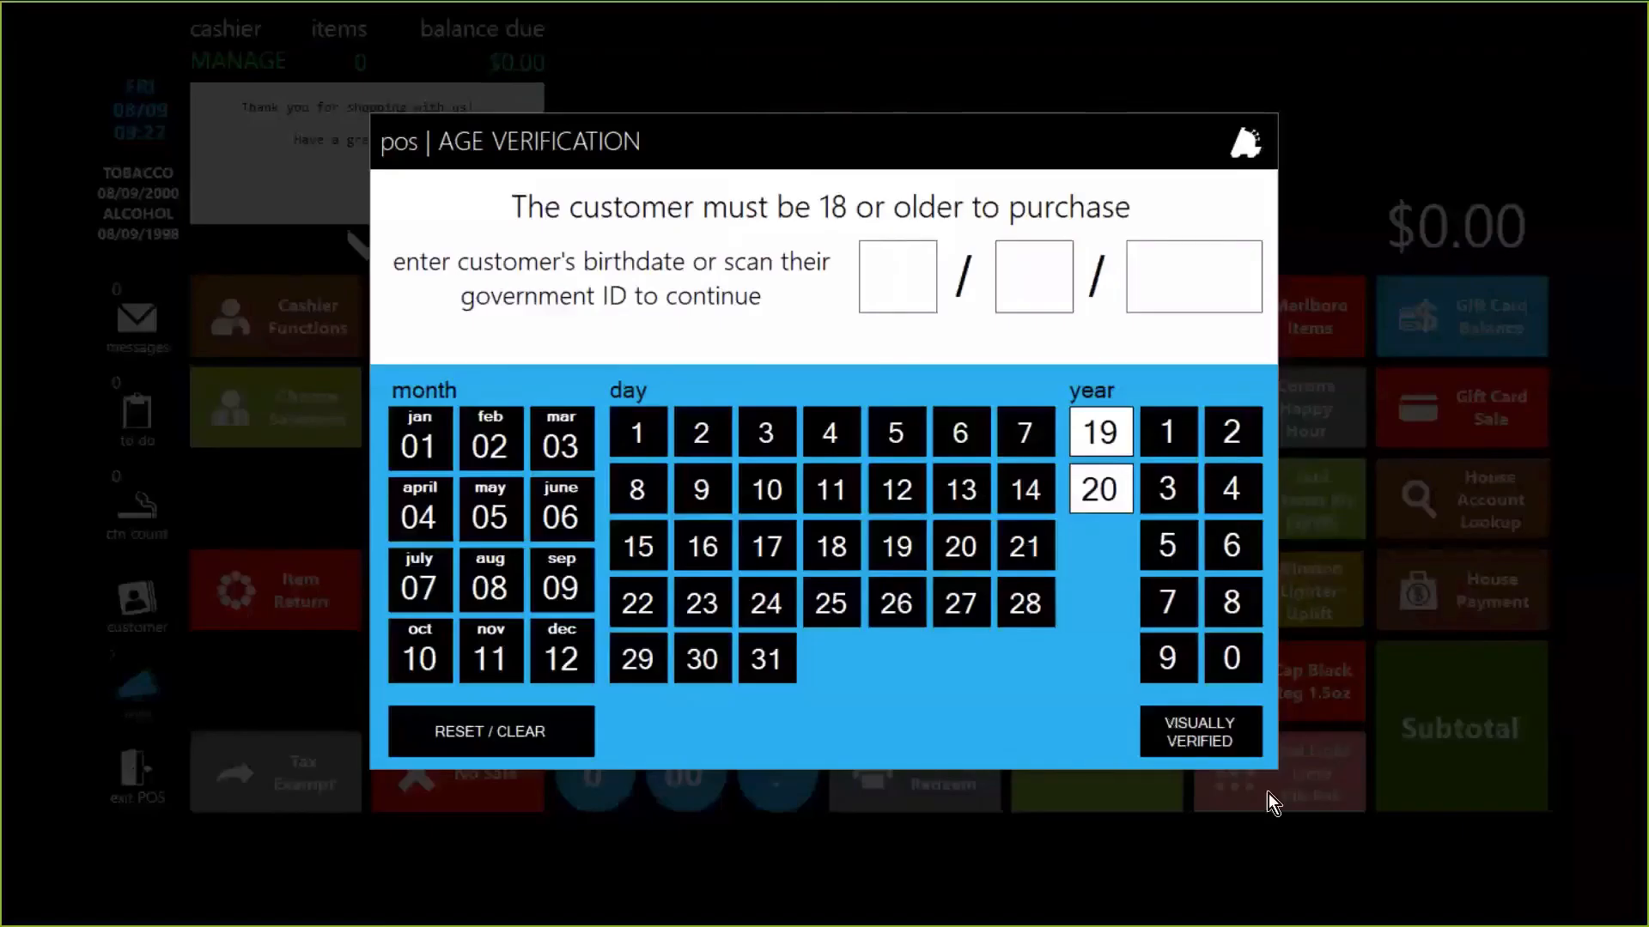
left_click(1245, 754)
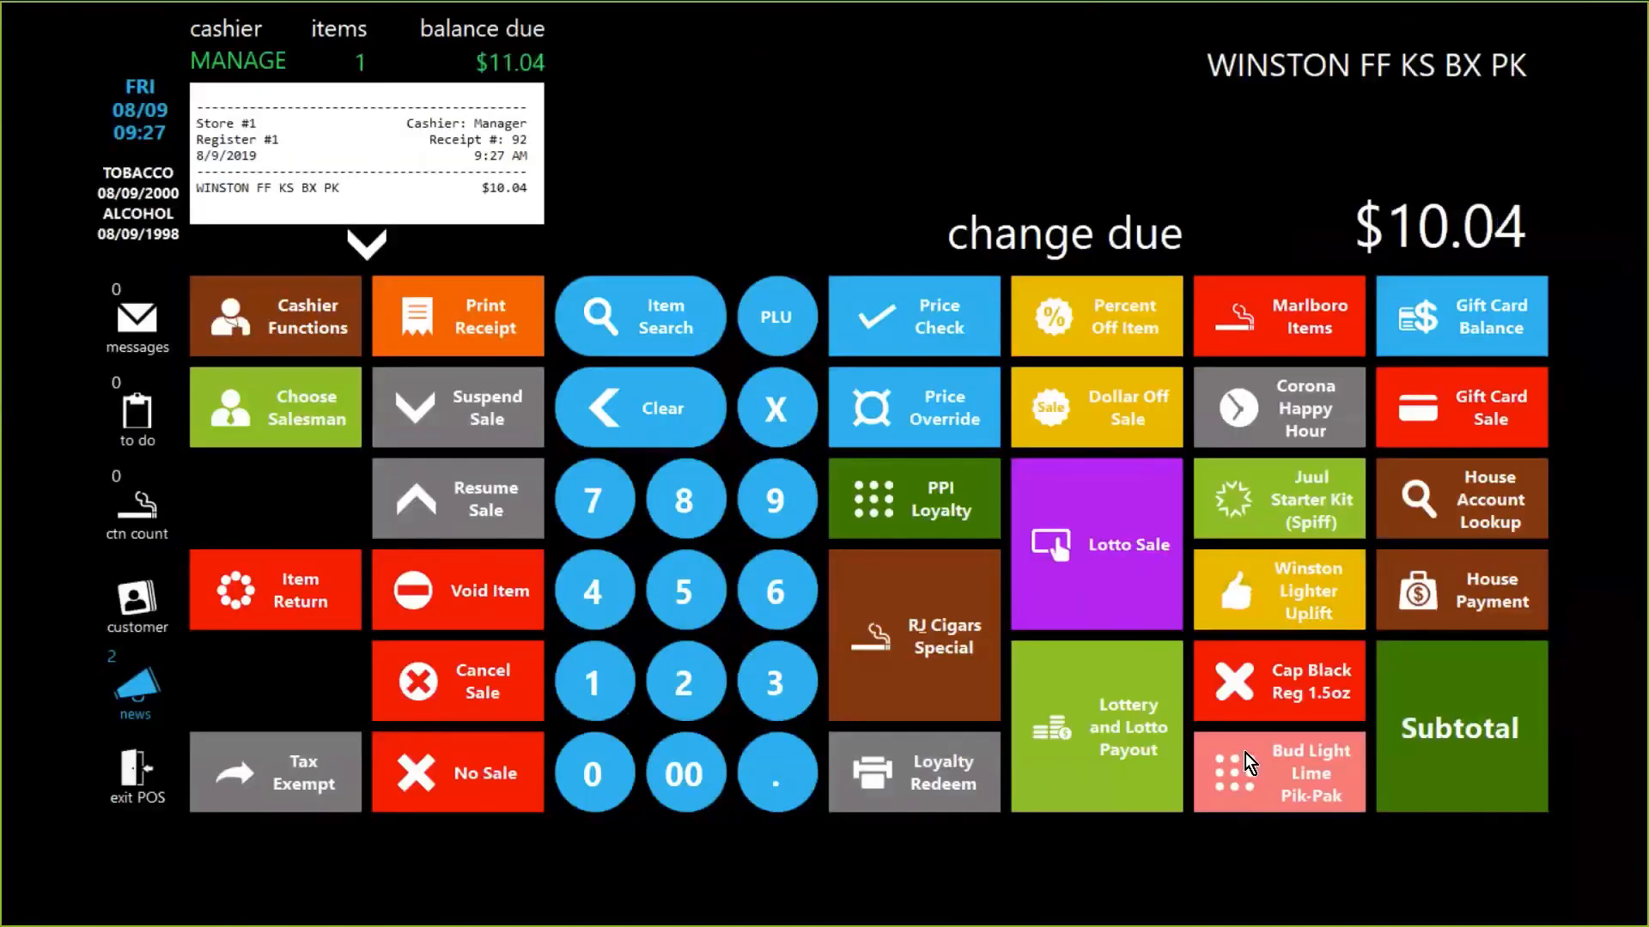
left_click(1449, 713)
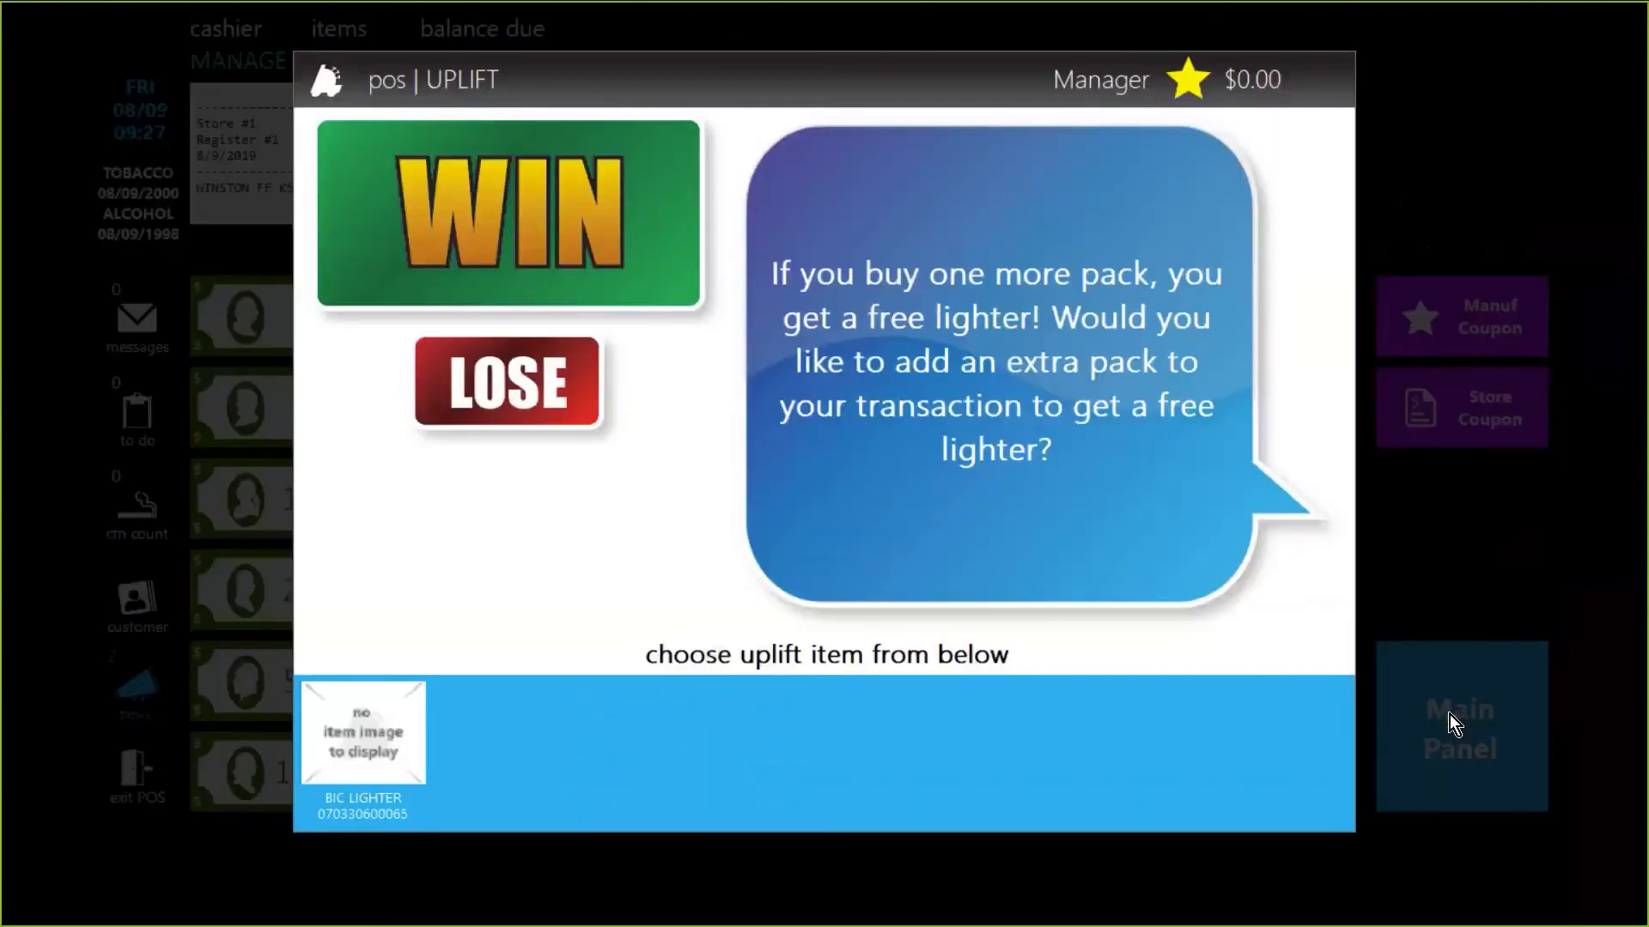